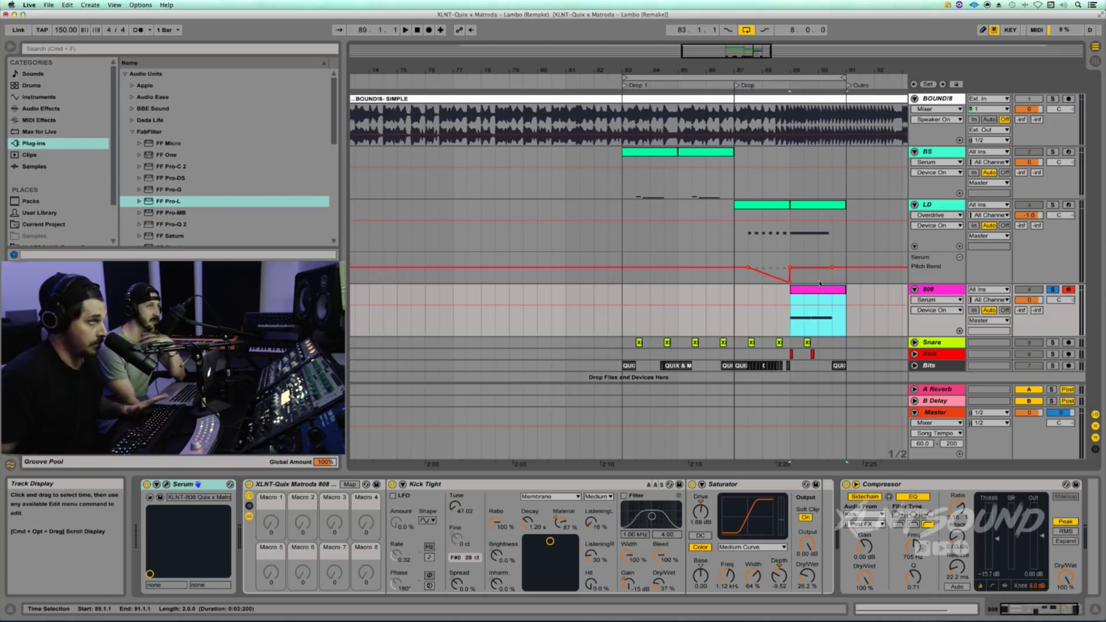
Play the soloed 808 part from bar 89, and solo the Kick track as well to audition both together
key("space")
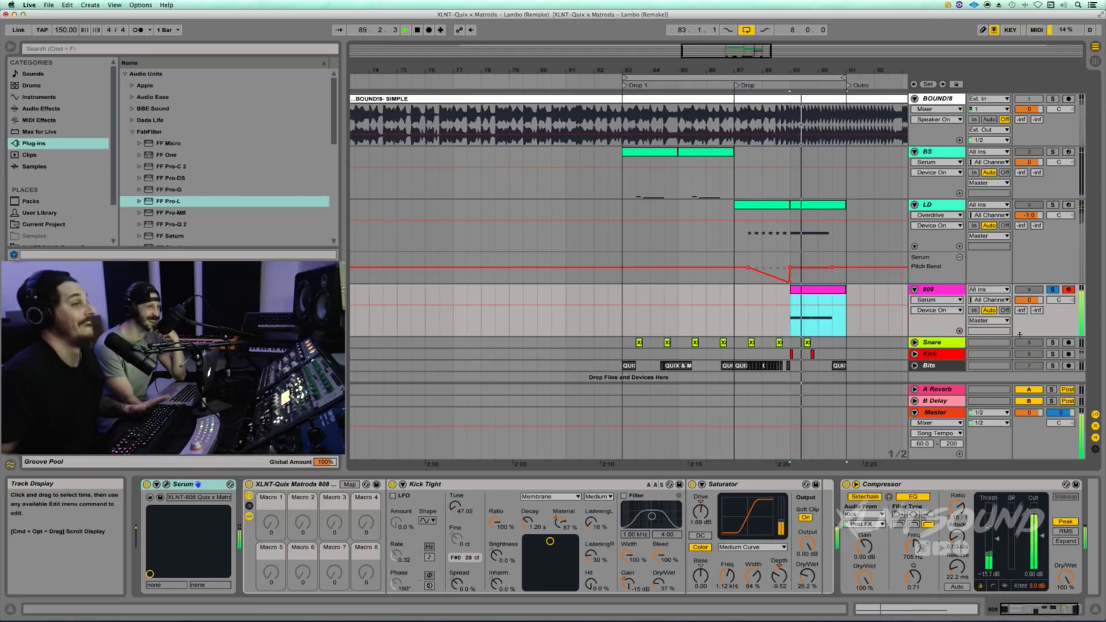
key("space")
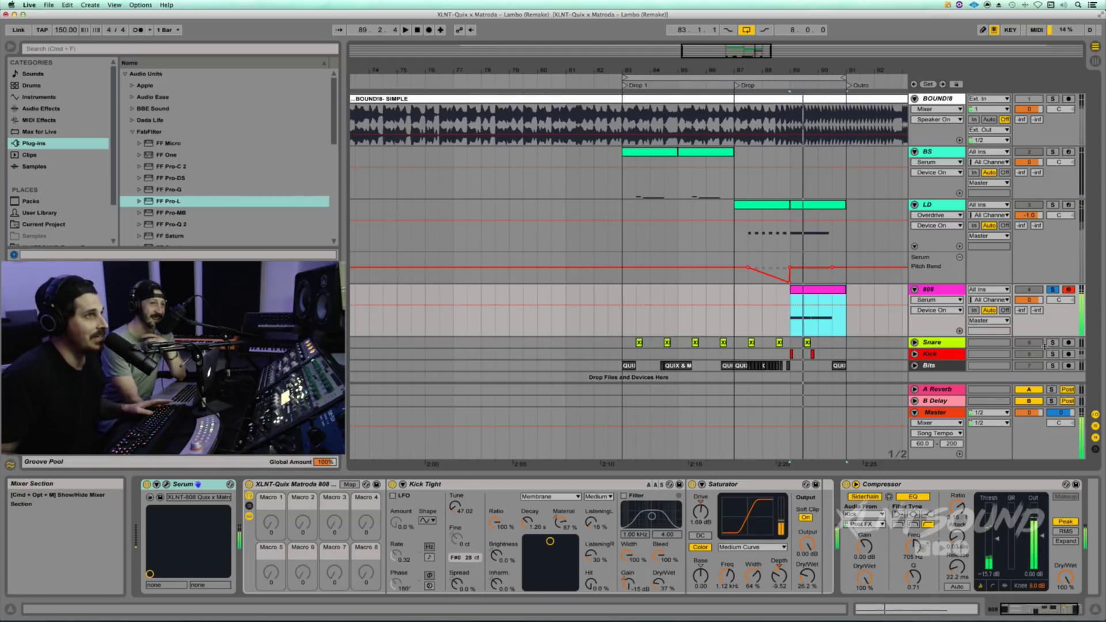
left_click(1054, 354)
key("space")
left_click(1054, 354)
key("space")
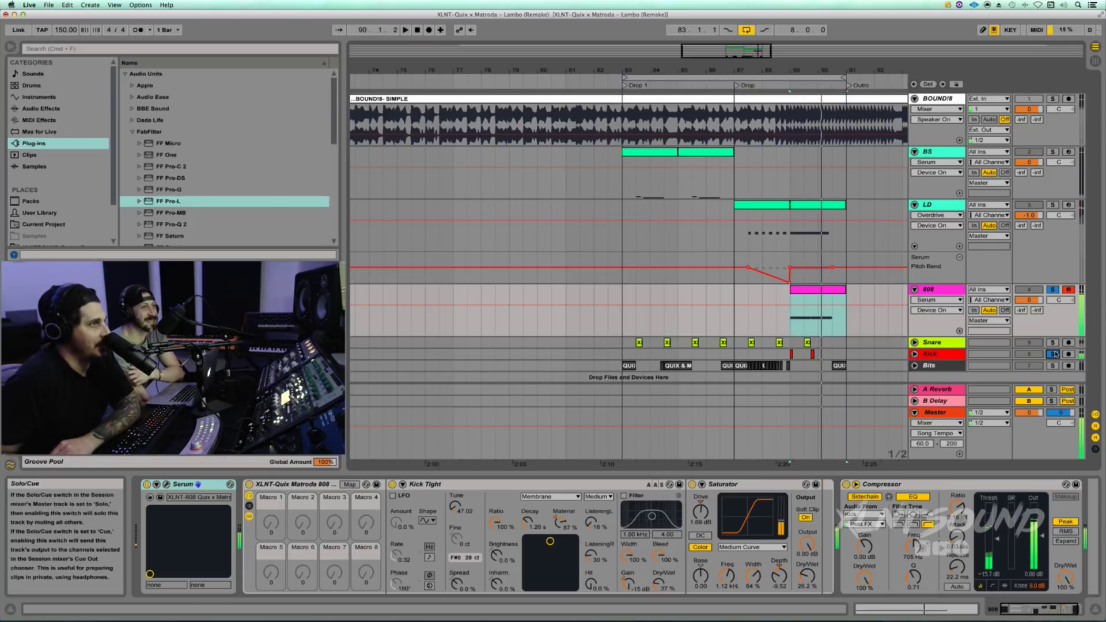
Unfold the Snare track, select its first clip in Drop 1, and solo the track to audition that snare hit
left_click(914, 342)
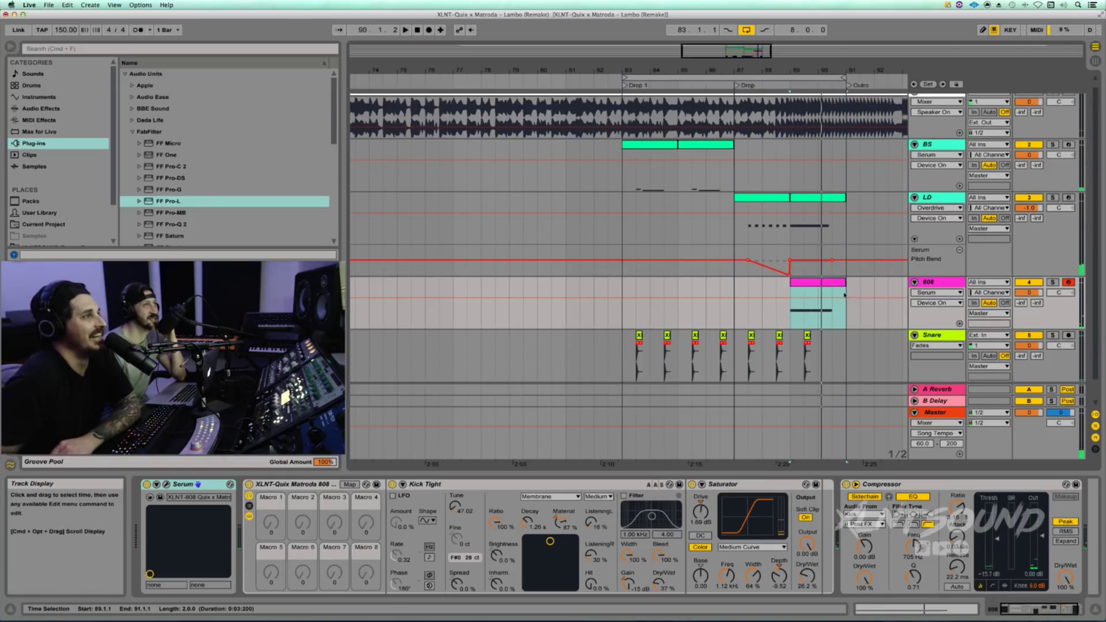
left_click_drag(629, 71, 630, 110)
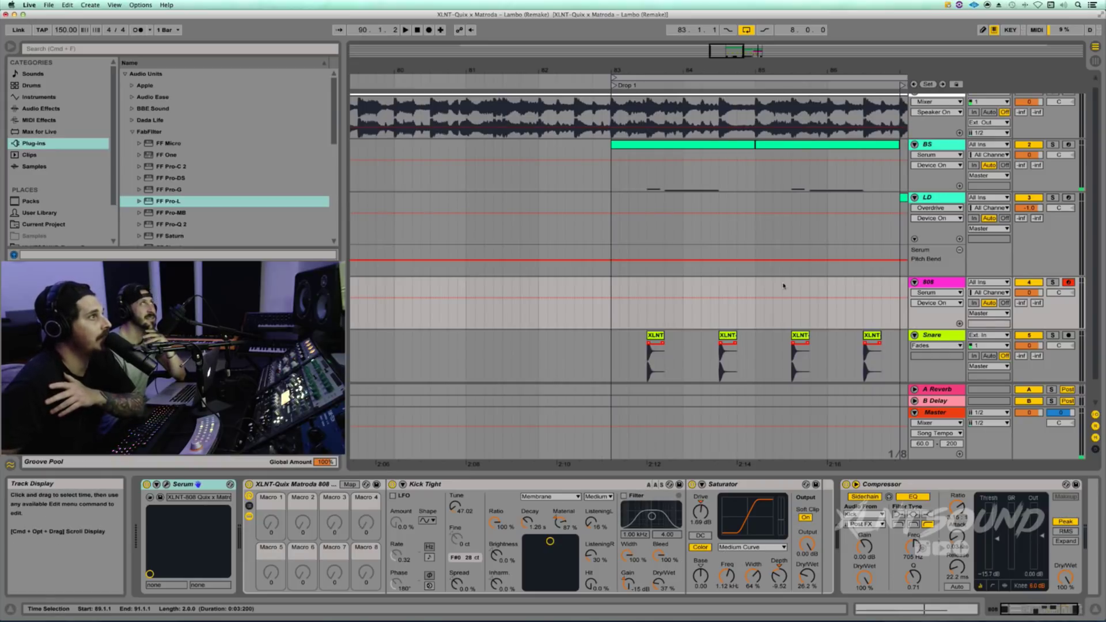
scroll(751, 299, "right", 5)
scroll(726, 340, "down", 2)
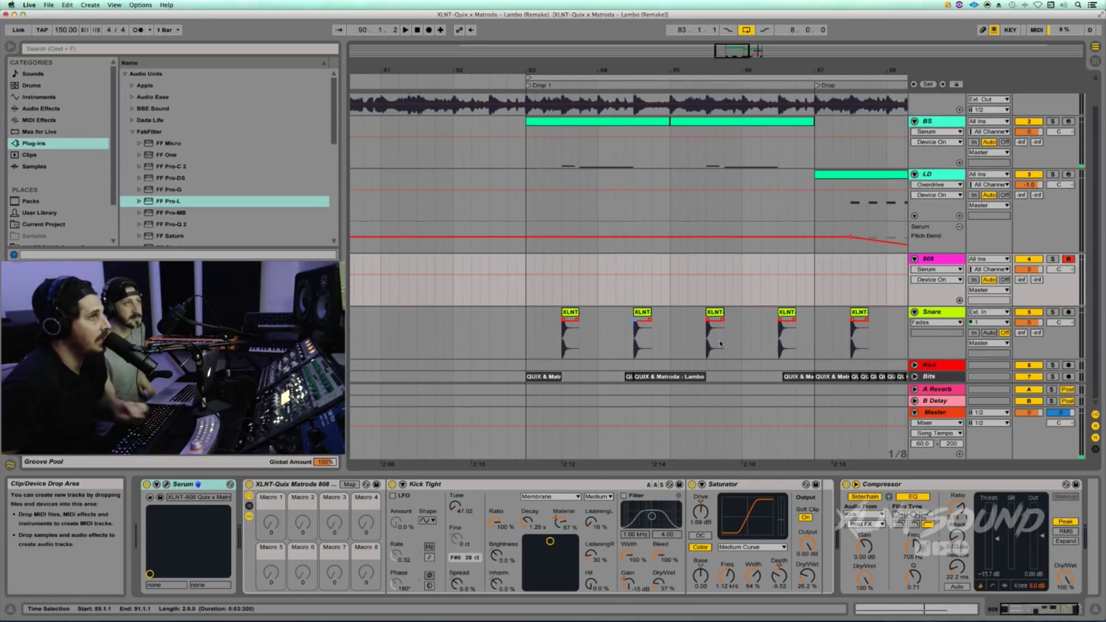
left_click(570, 339)
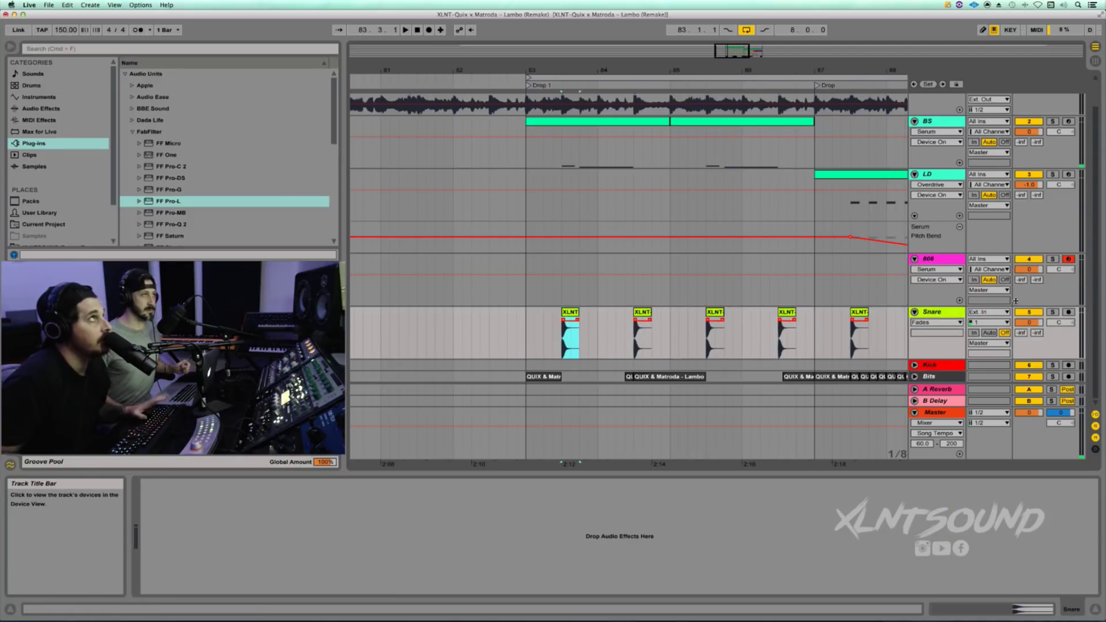
left_click(1051, 313)
key("space")
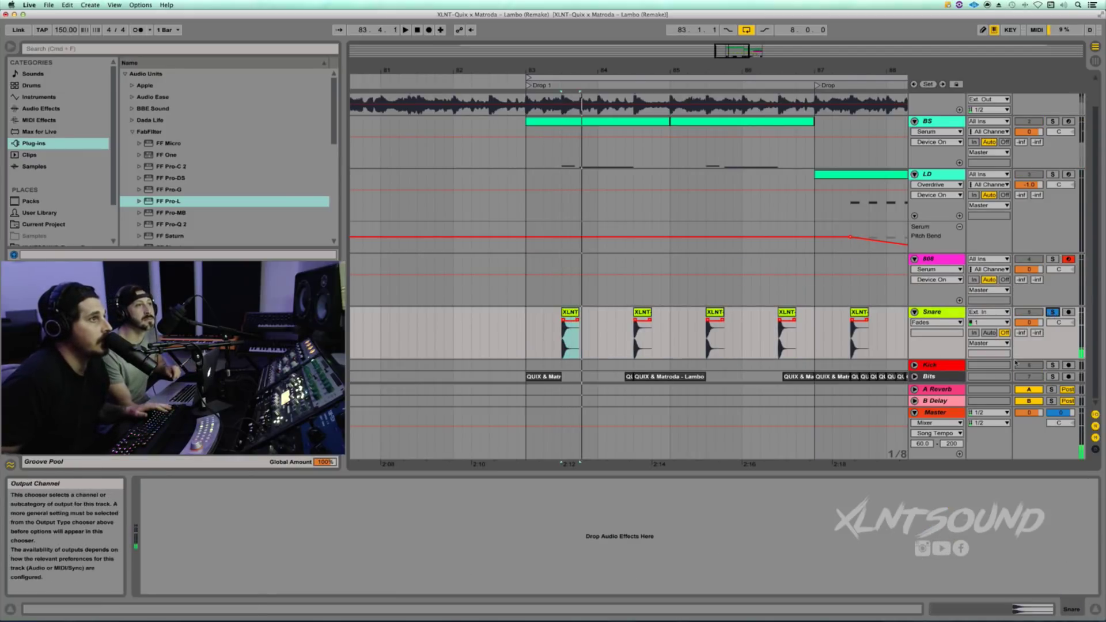
Unfold and enlarge the Kick track, select its first clip at bar 89, and audition it soloed
left_click(914, 365)
scroll(818, 365, "right", 5)
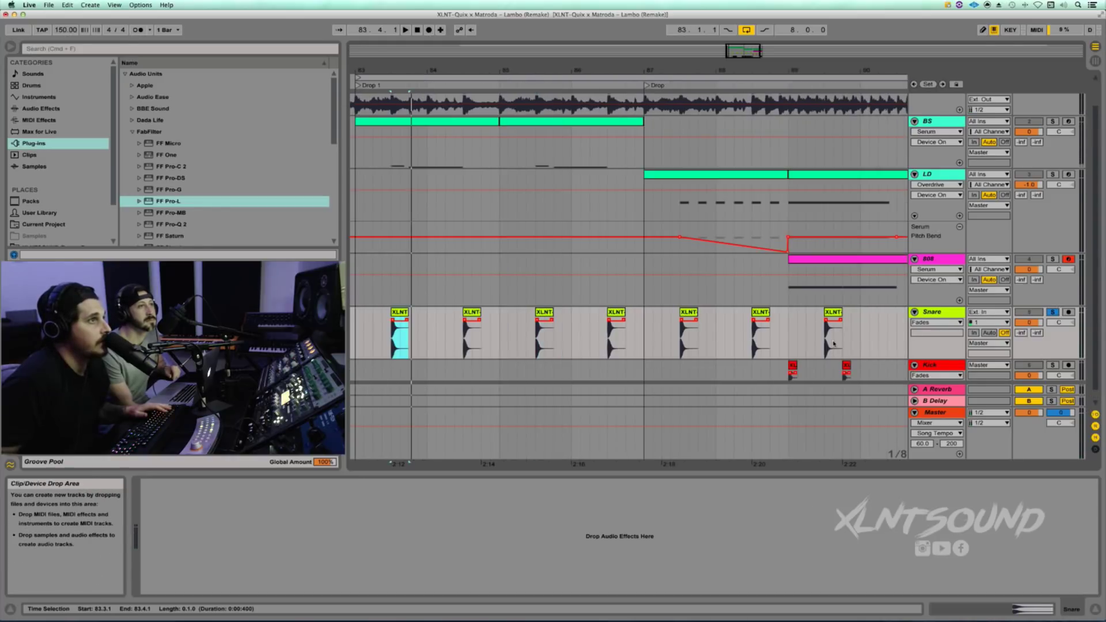
scroll(809, 360, "down", 1)
left_click(792, 362)
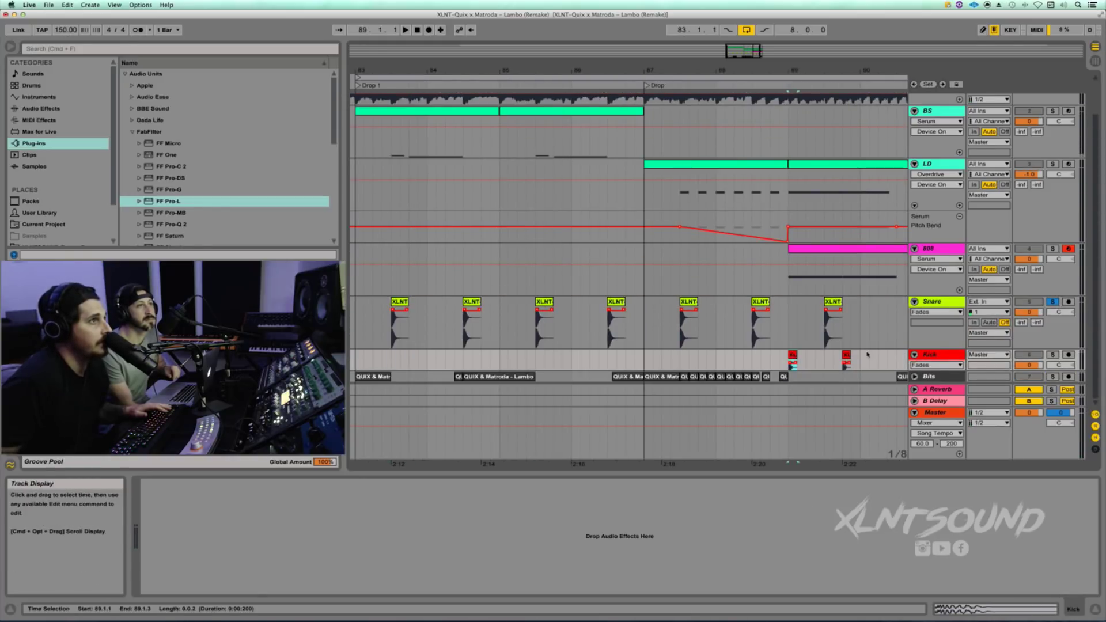
left_click_drag(940, 369, 937, 389)
scroll(890, 371, "down", 1)
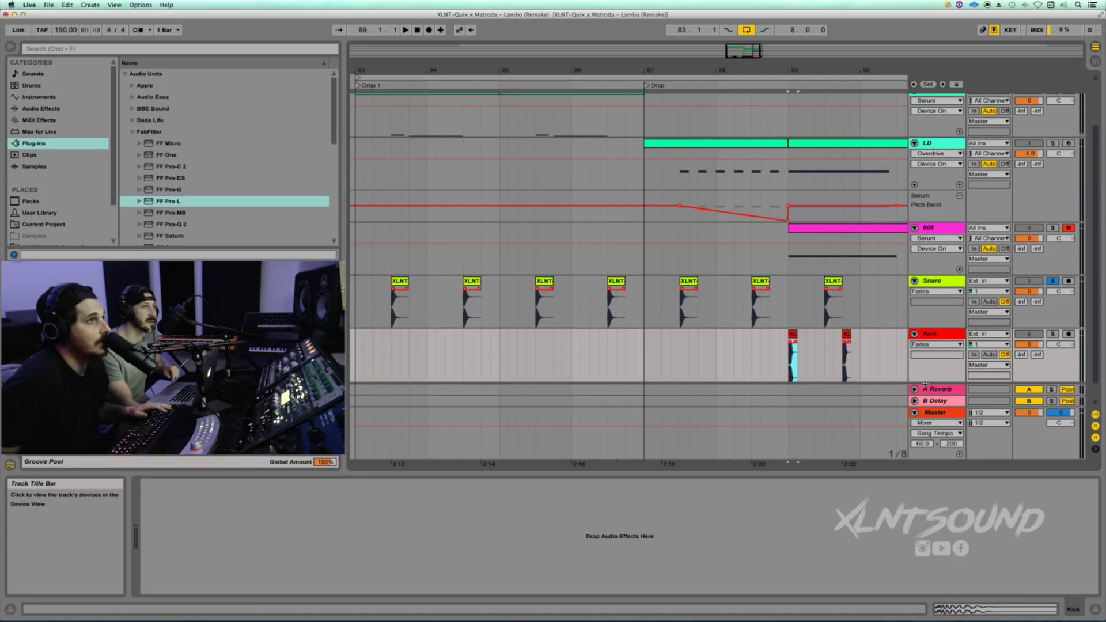
key("space")
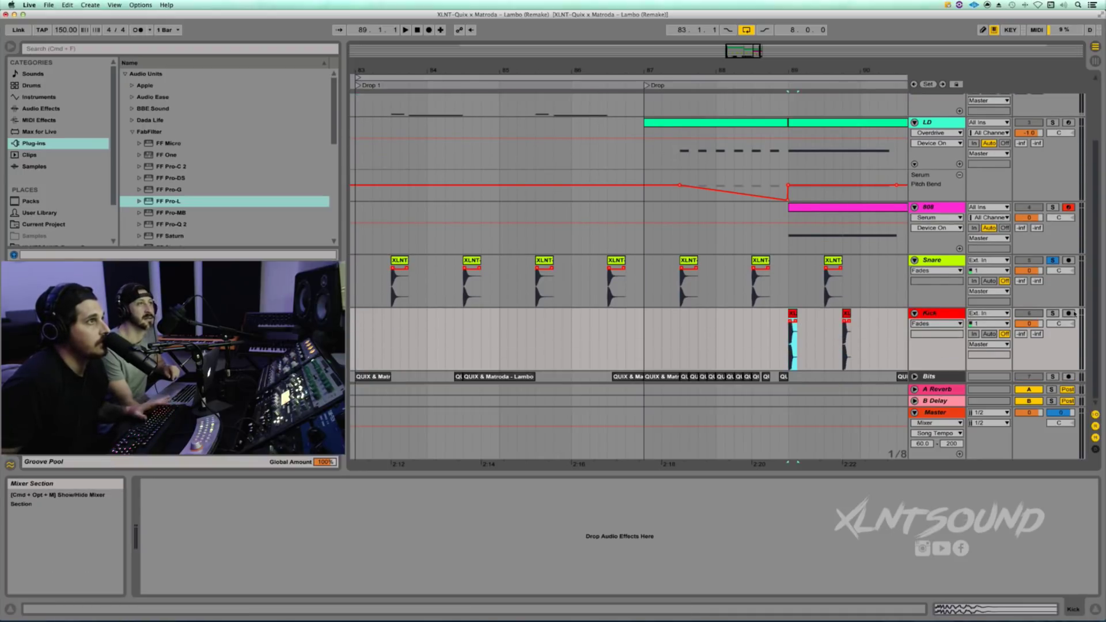
left_click(1053, 314)
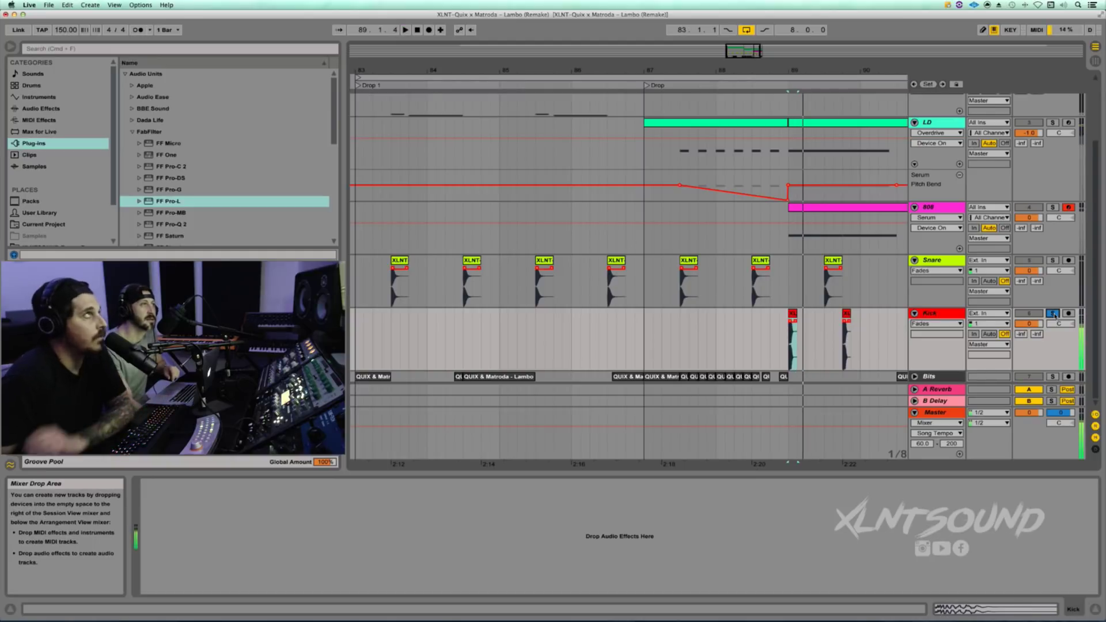
key("space")
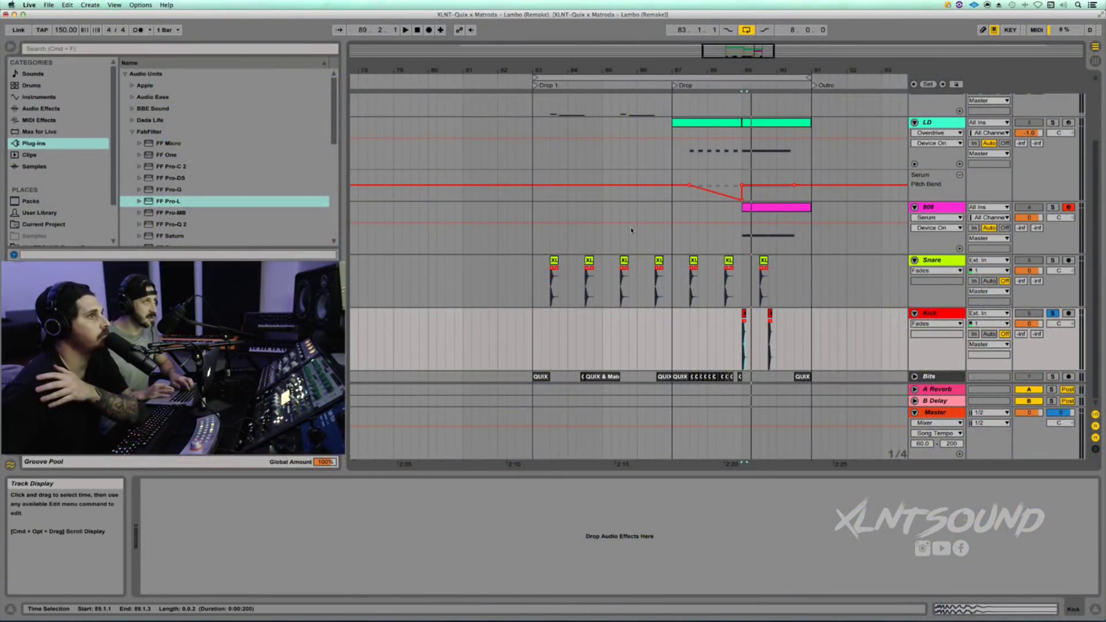
Solo and unfold the Bits track and play back its clips around bar 84
left_click(1053, 377)
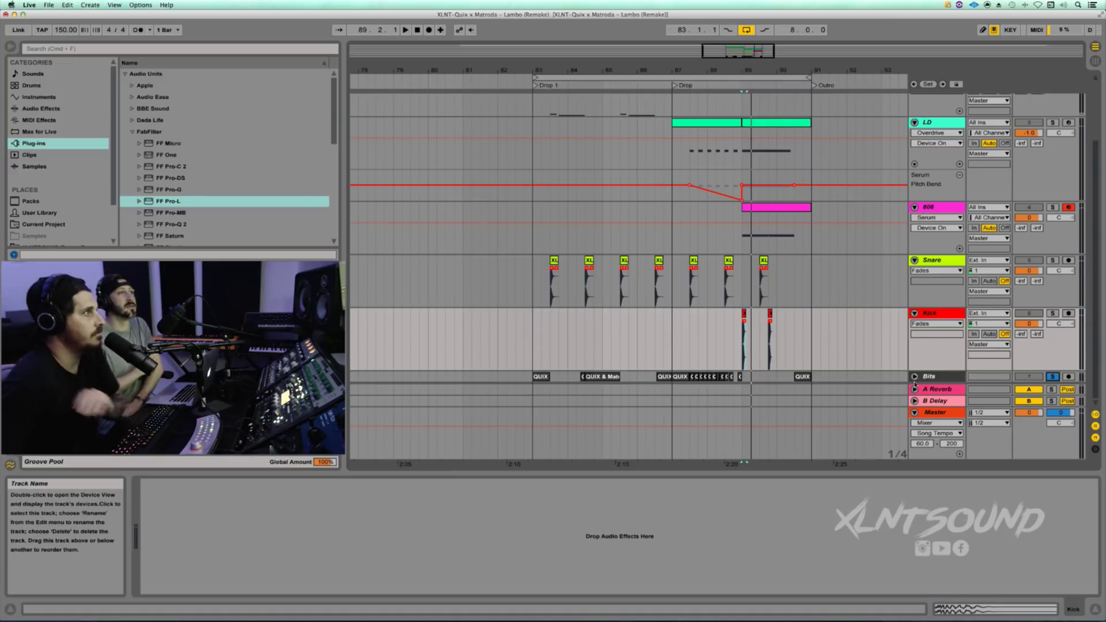
left_click(914, 376)
left_click(582, 350)
key("space")
key("space")
left_click(602, 356)
key("space")
key("space")
left_click(596, 335)
key("space")
key("space")
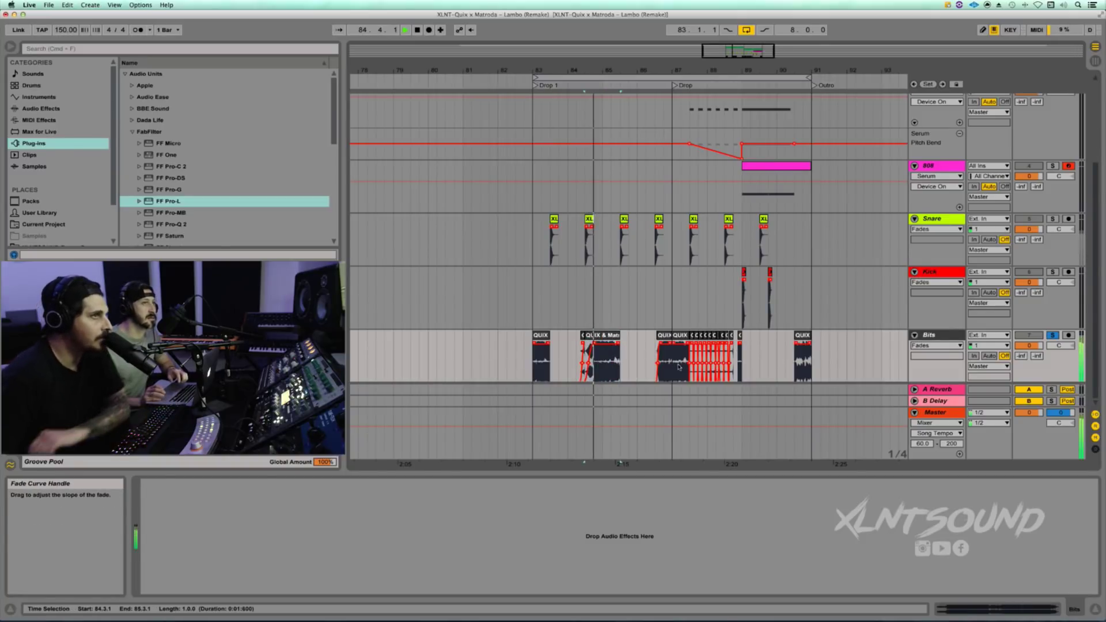
Play back the chopped Bits clips at the start of the Drop section, from about bar 87
left_click(682, 364)
key("space")
key("space")
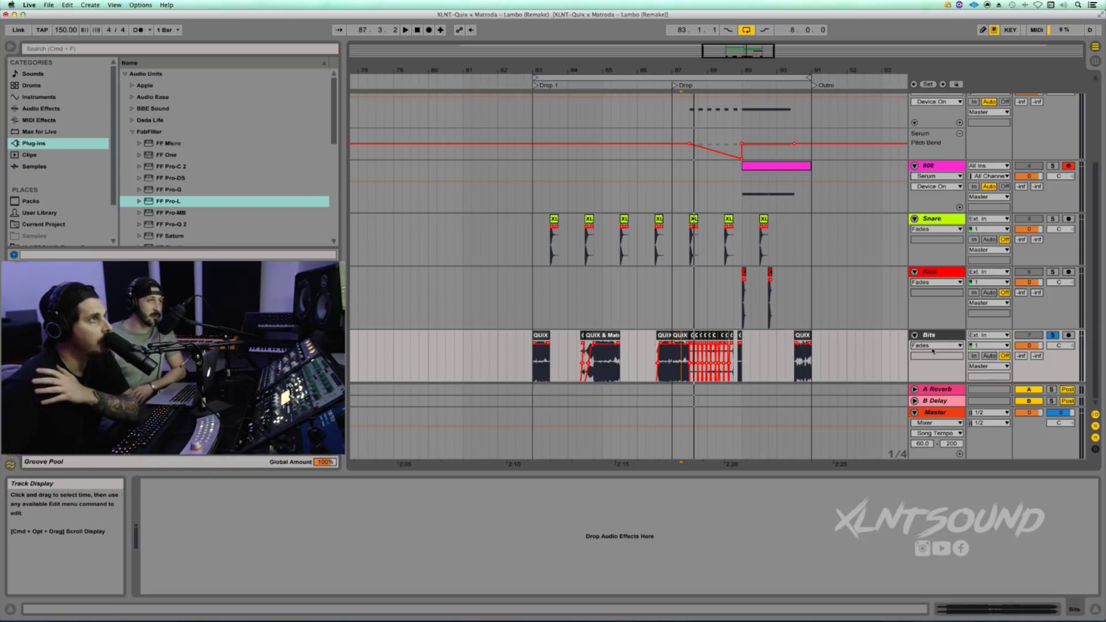
scroll(671, 312, "up", 5)
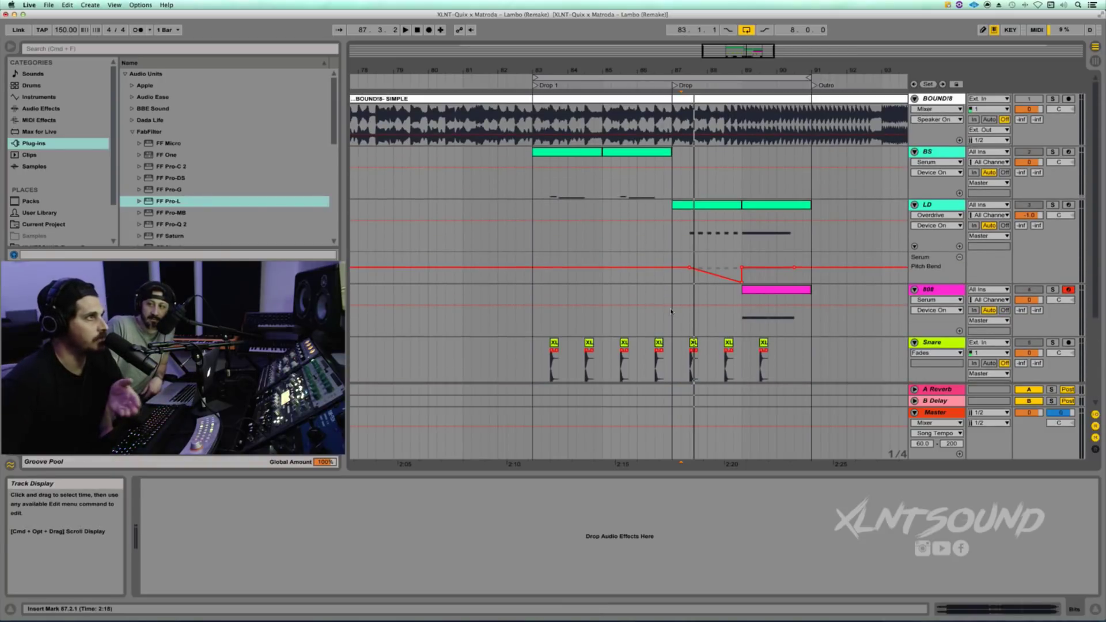
scroll(657, 312, "down", 5)
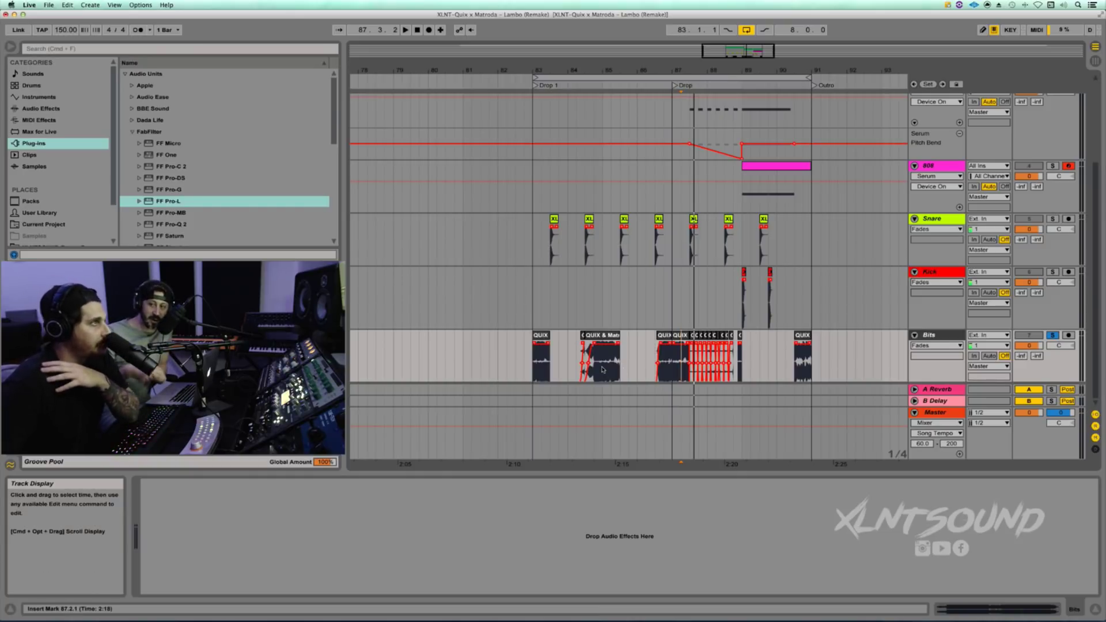
scroll(603, 369, "up", 5)
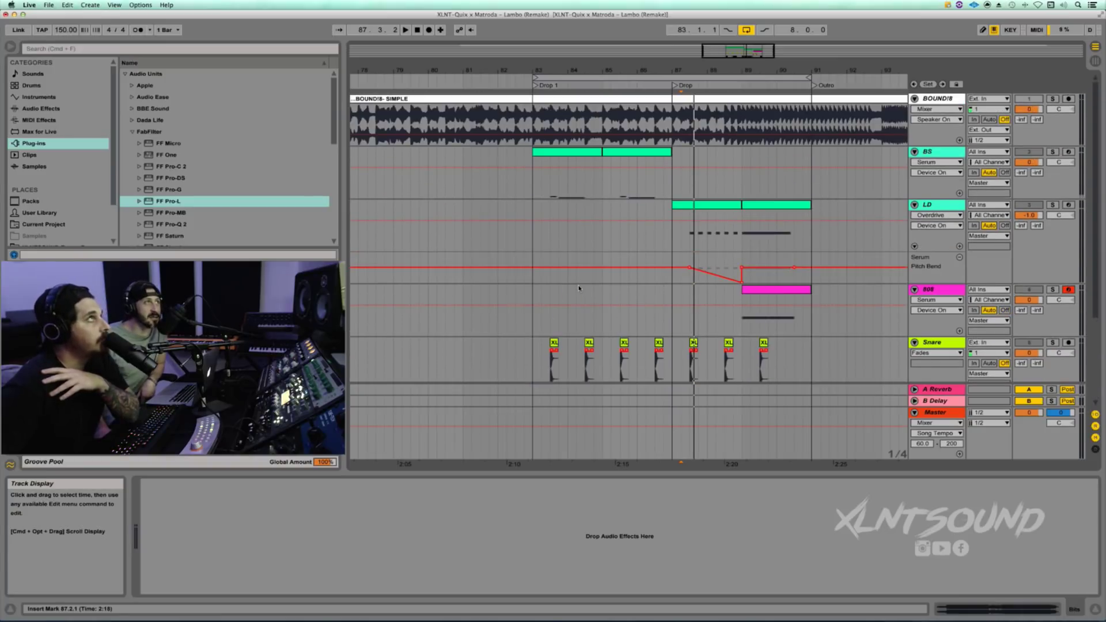
scroll(653, 312, "down", 5)
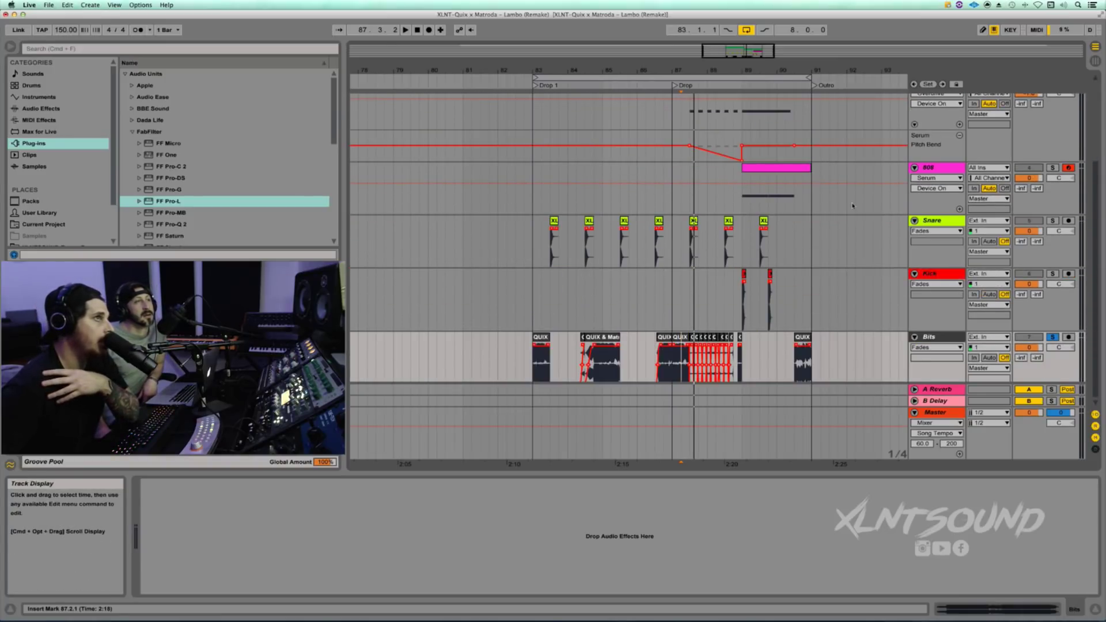
Insert a new MIDI track directly below the BS track
scroll(783, 195, "up", 5)
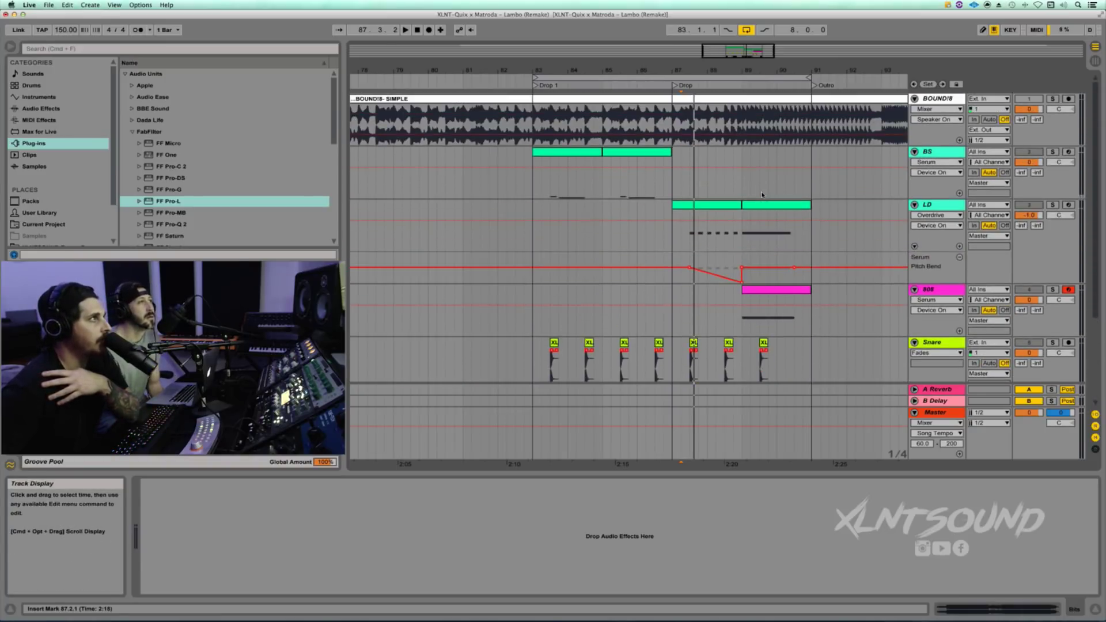
left_click(568, 176)
left_click(946, 156)
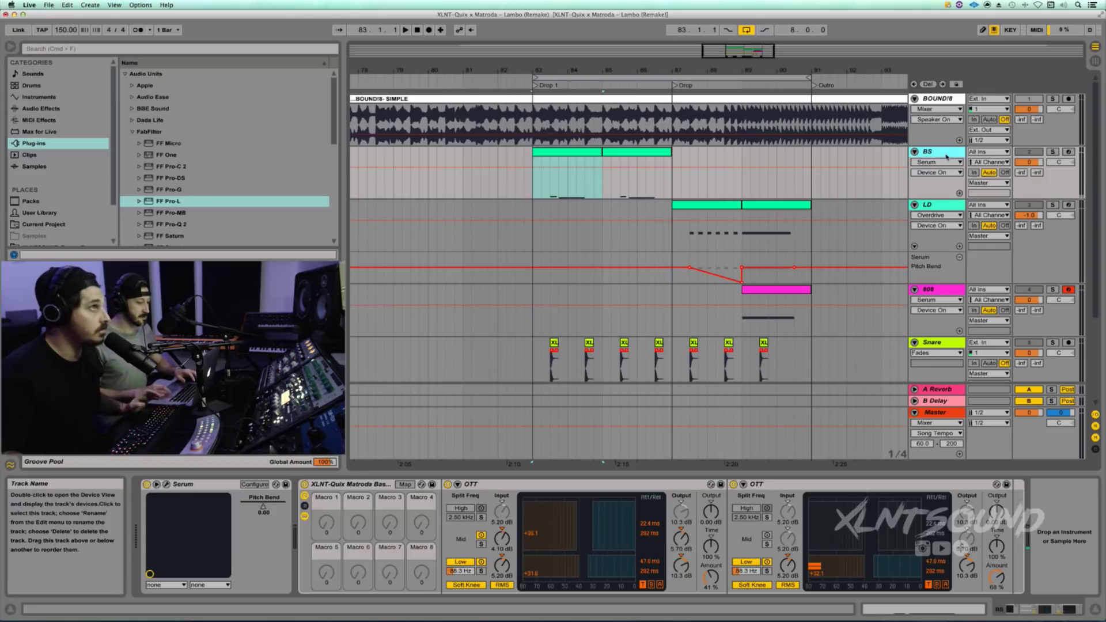
key("super+shift+t")
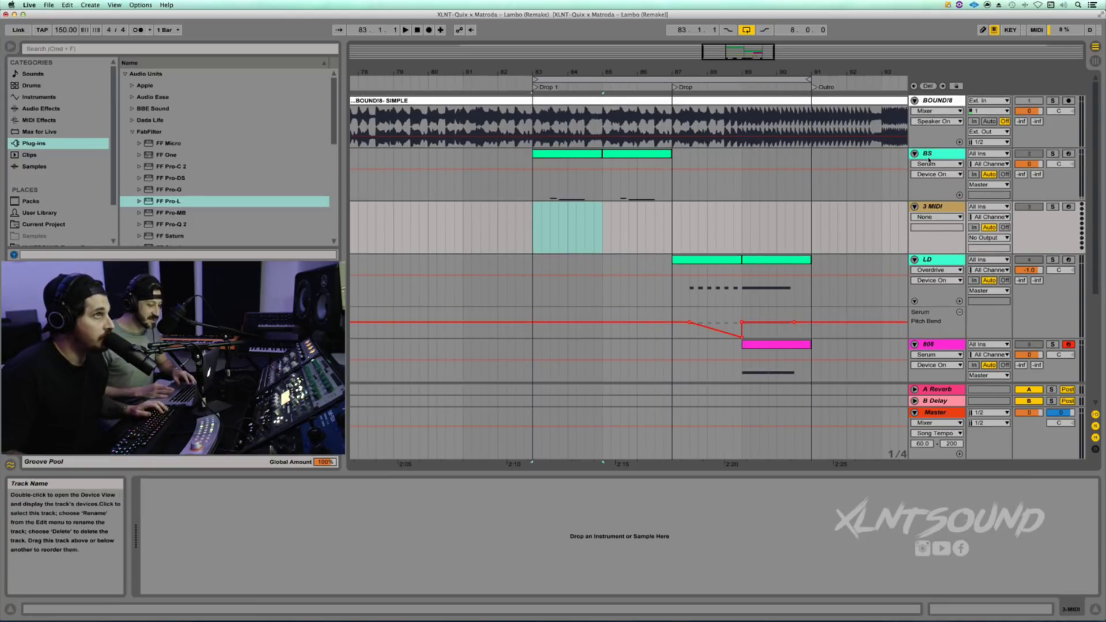
Change the new MIDI track's colour to bright cyan
right_click(931, 208)
left_click(842, 216)
left_click(876, 218)
left_click(940, 207)
right_click(940, 207)
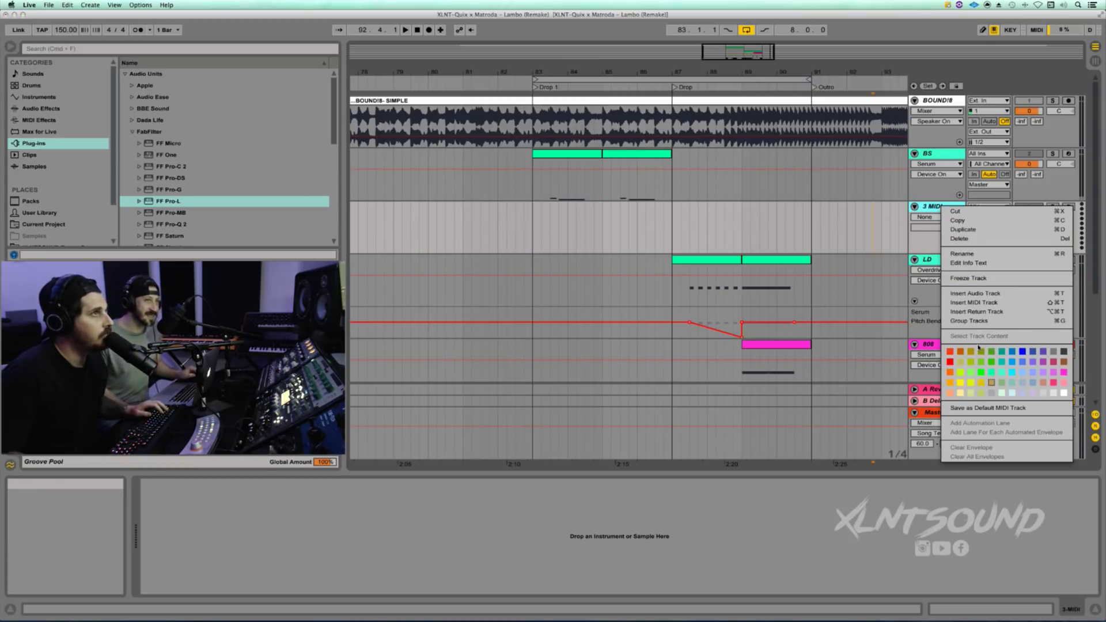
left_click(991, 373)
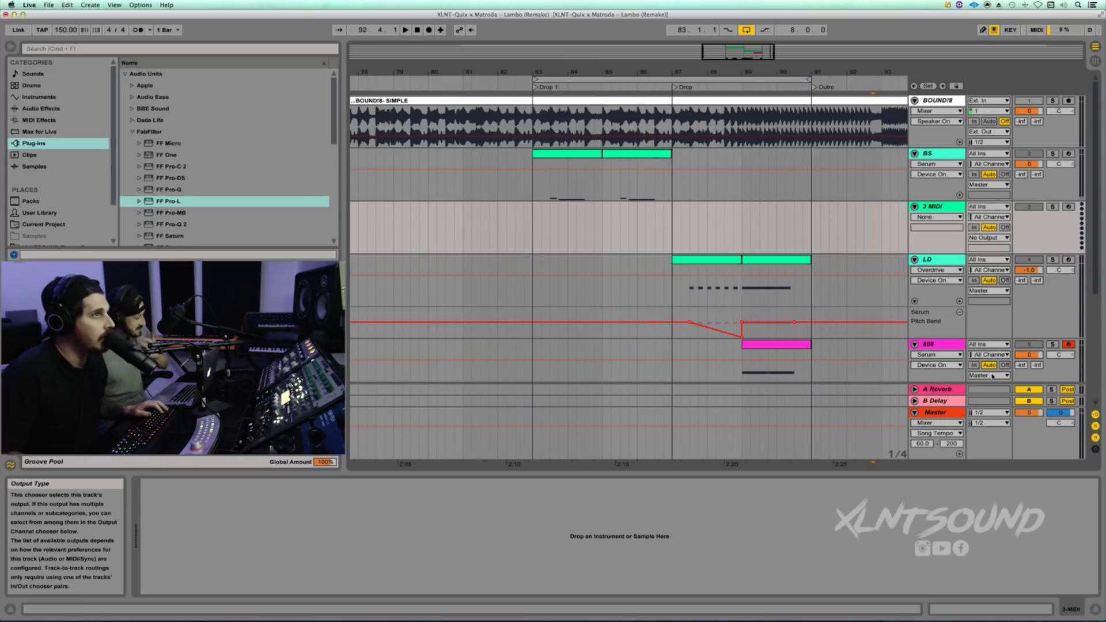
right_click(940, 207)
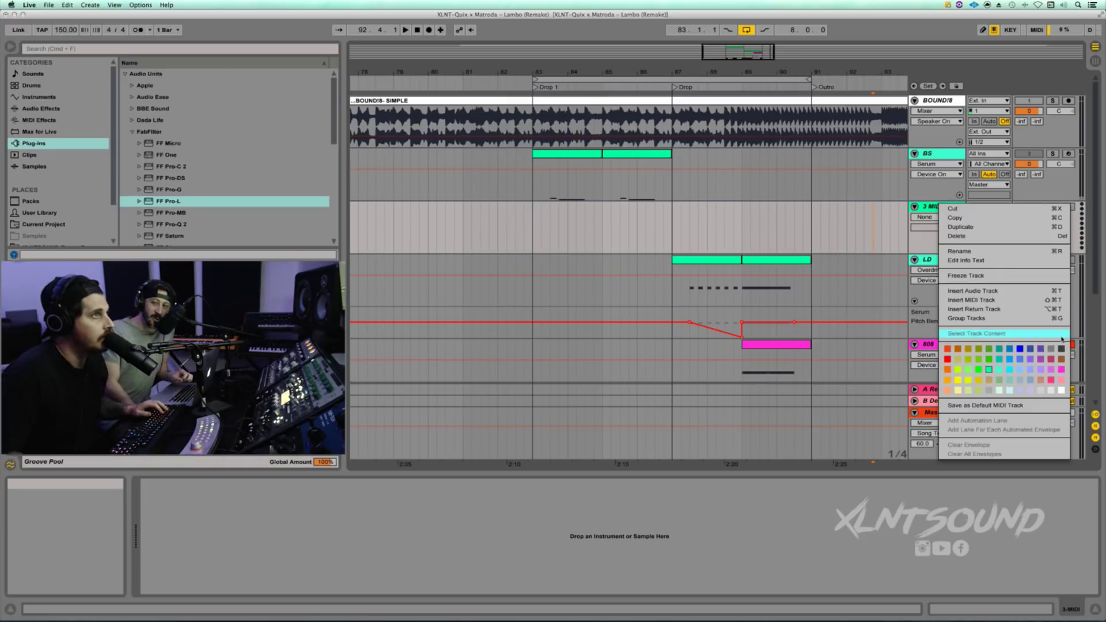
left_click(1009, 370)
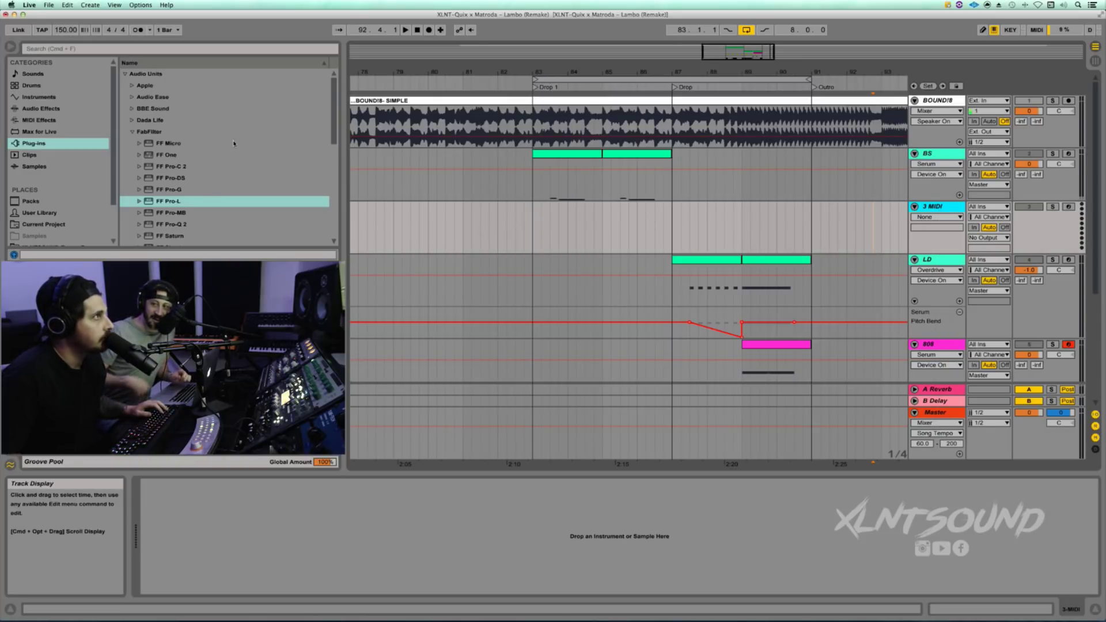
Search the plug-ins for "se", load the Serum VST onto the new MIDI track, and enlarge its window
left_click(76, 49)
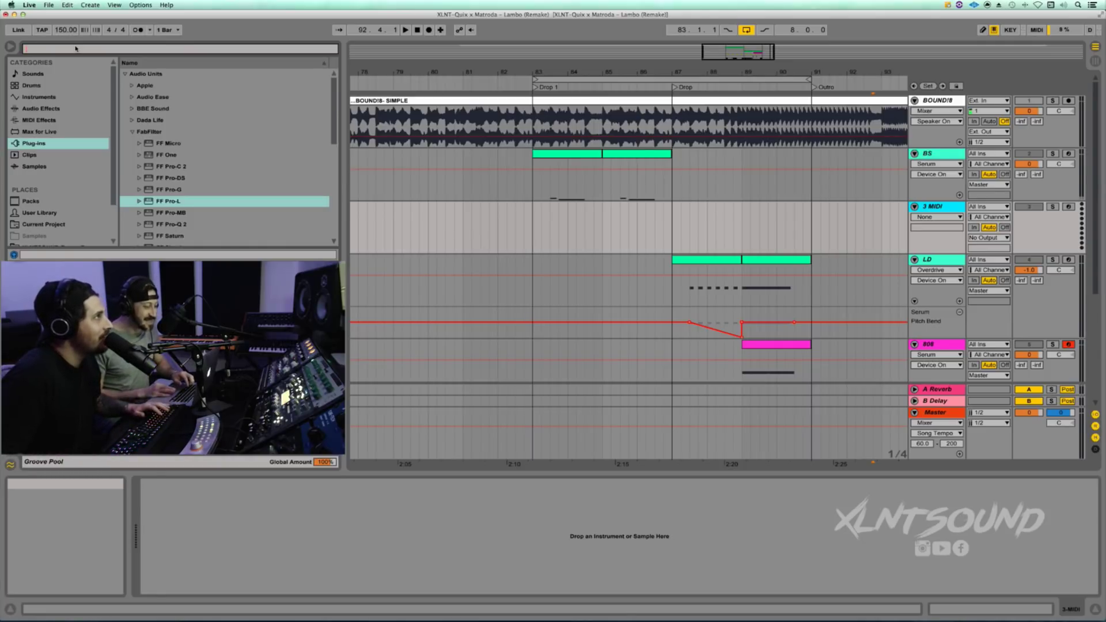
type("e")
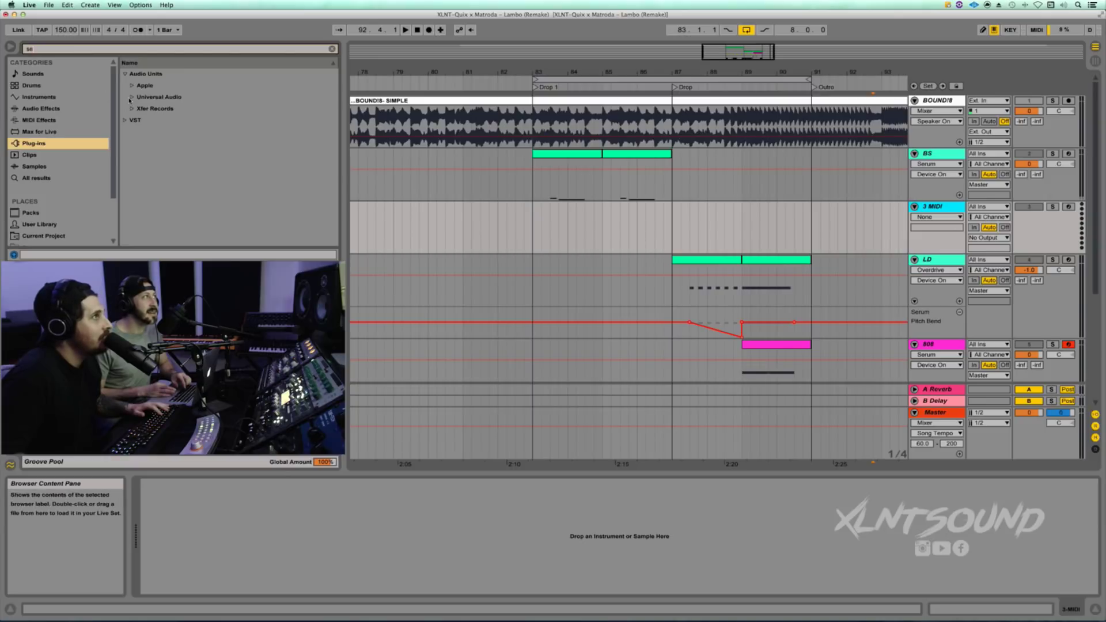
left_click(125, 120)
left_click(151, 111)
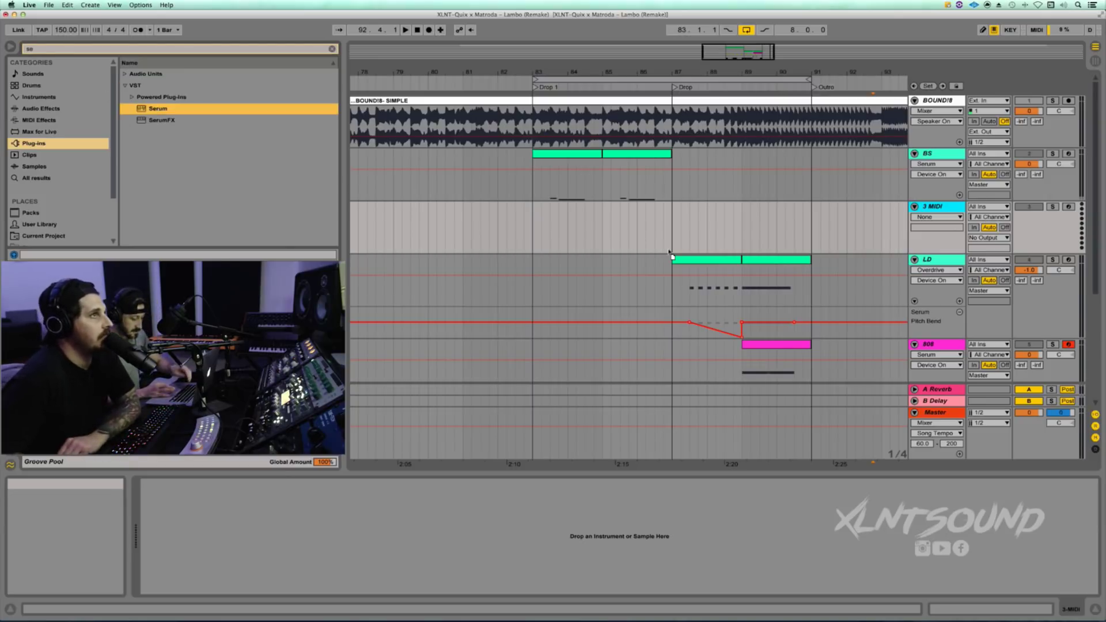
left_click_drag(647, 236, 661, 230)
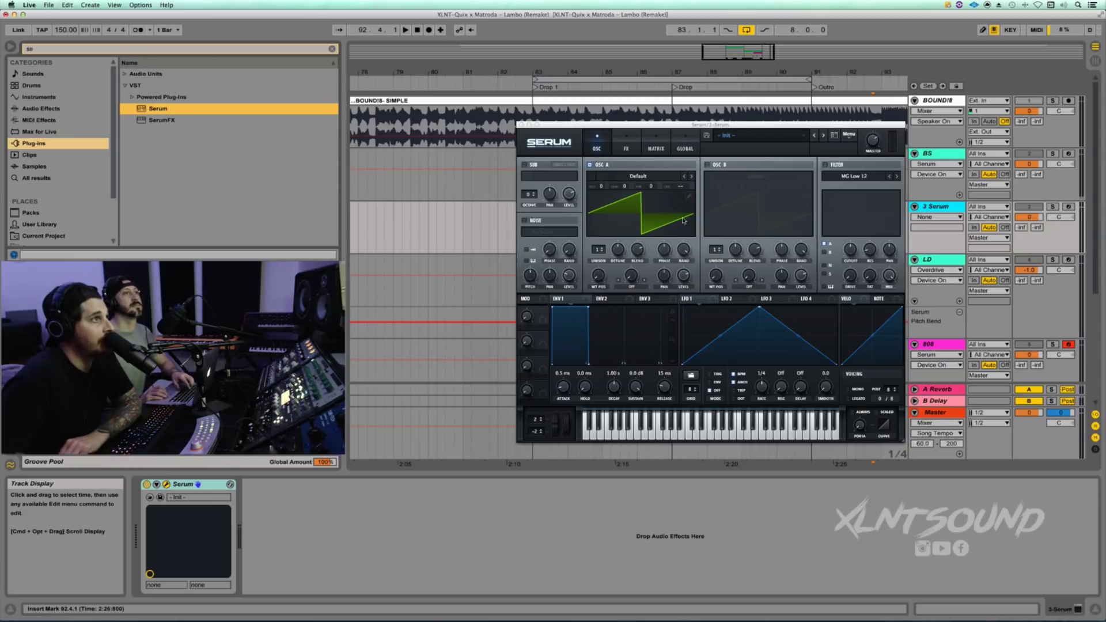
left_click_drag(904, 442, 967, 484)
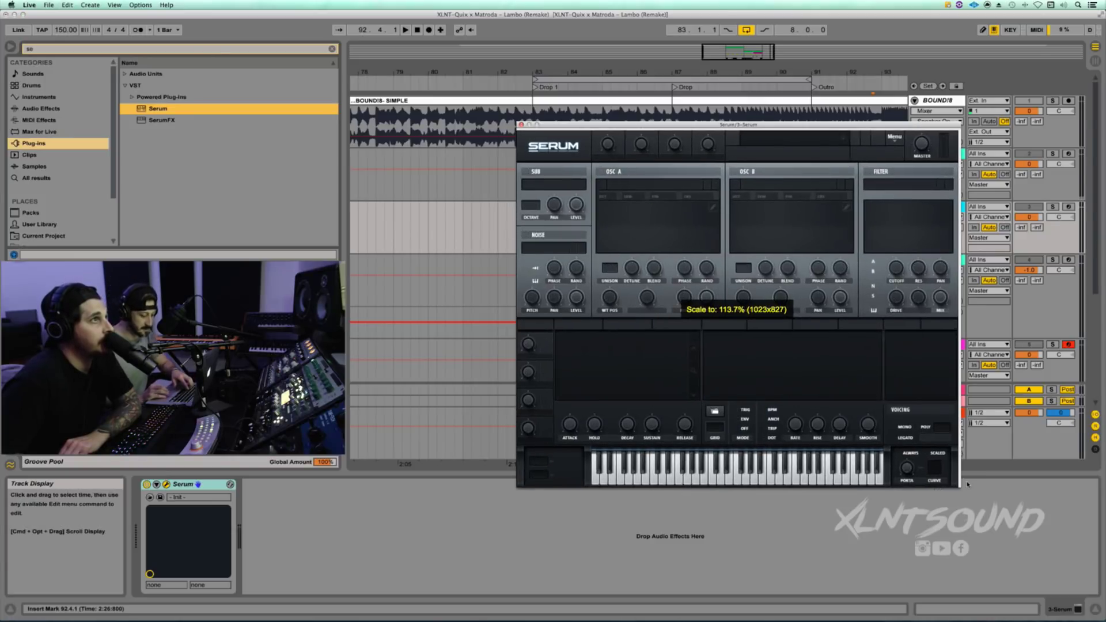
left_click_drag(818, 129, 908, 226)
Rename the new Serum track as BS
left_click(951, 206)
key("super+r")
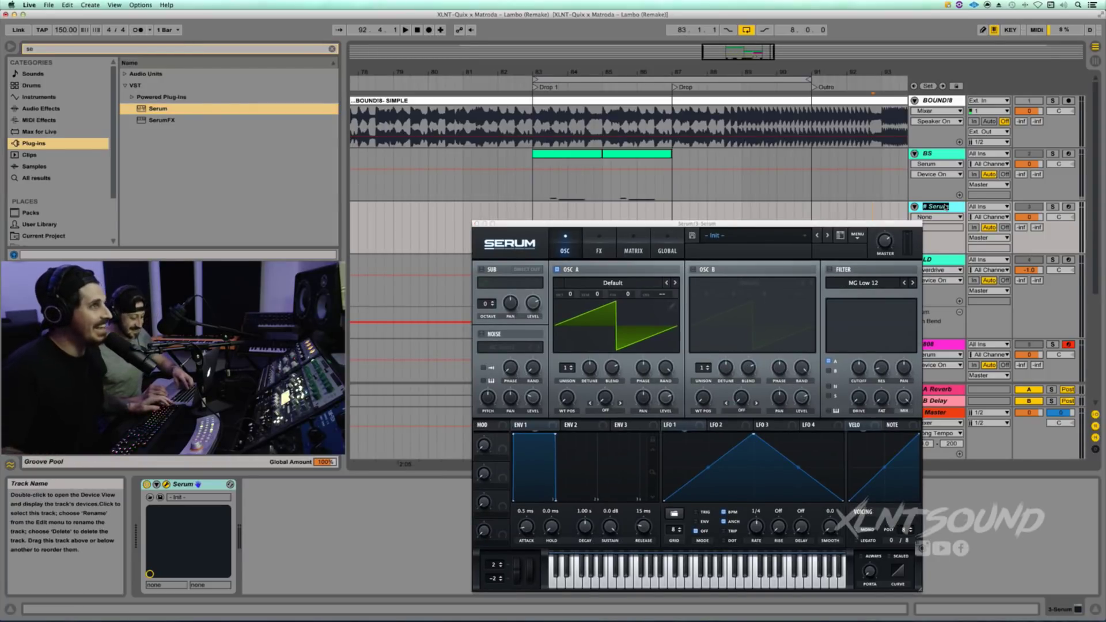
type("BS")
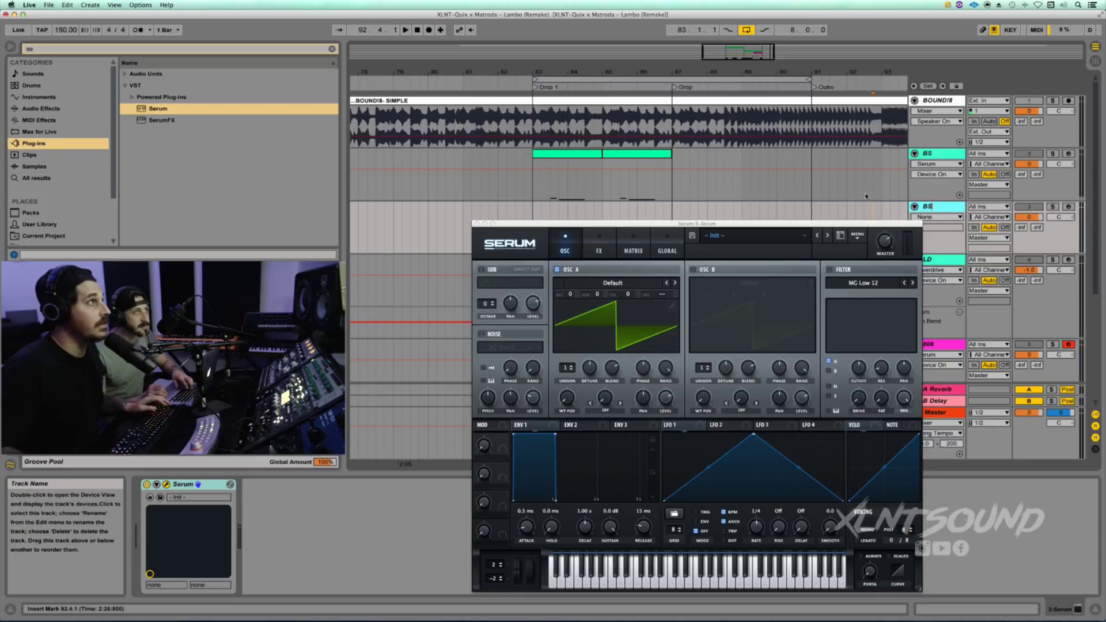
Finish naming the Serum track BS 2 and copy both BS clips in bars 83 to 87 onto it
key("Return")
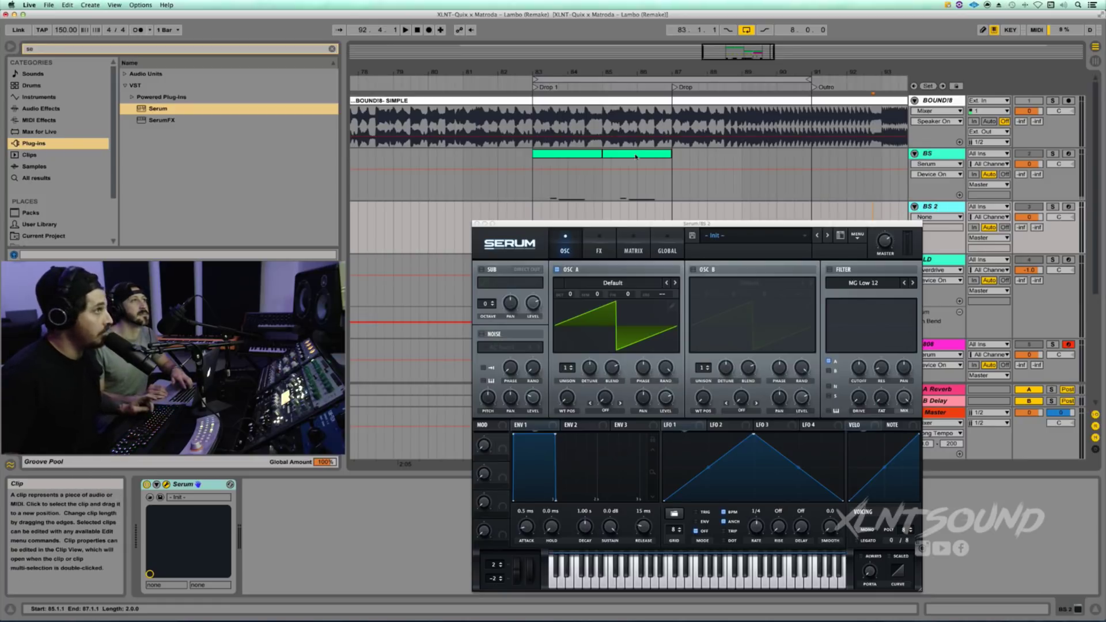
left_click(630, 154)
left_click(587, 154, "shift")
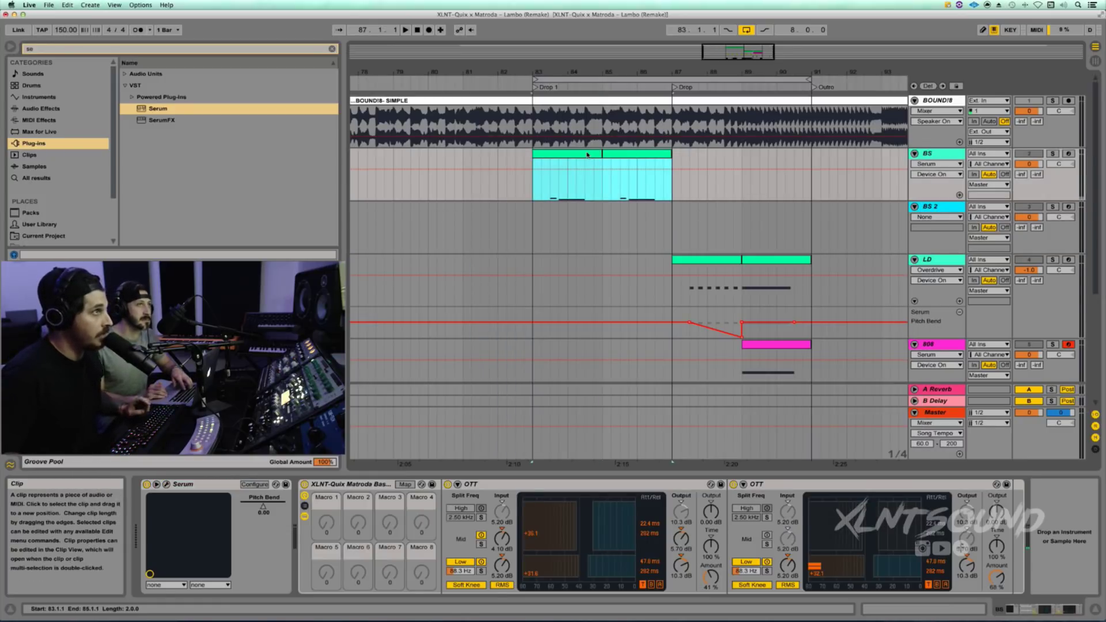
left_click_drag(588, 155, 619, 216)
left_click_drag(710, 229, 709, 172)
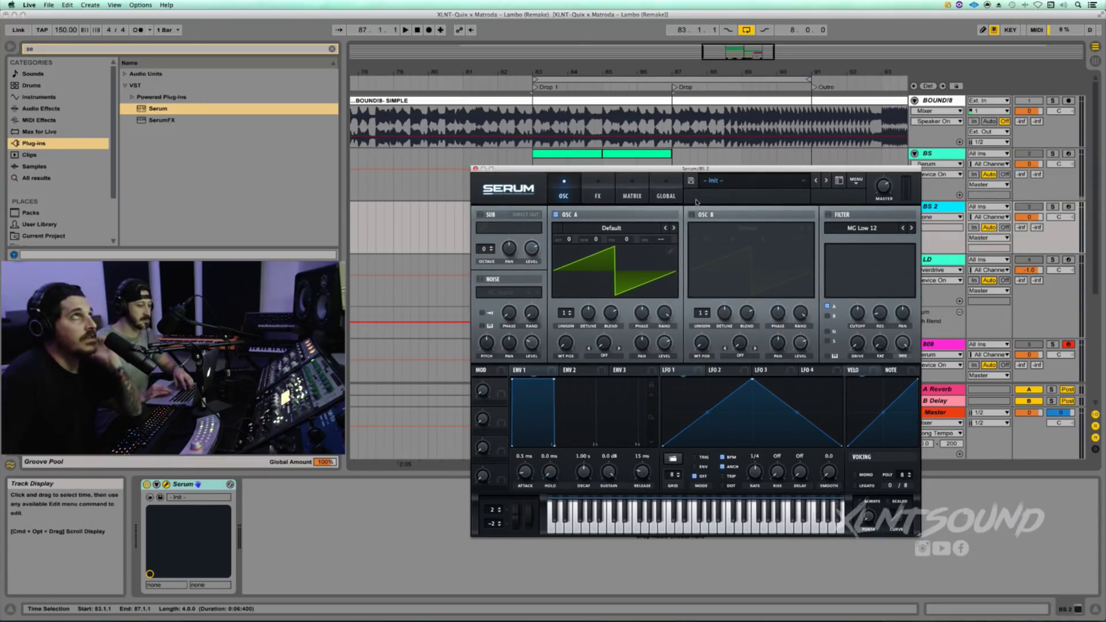
Mute the original BS track and play the copied BS 2 clips from bar 83 to hear the initial patch
left_click(1059, 209)
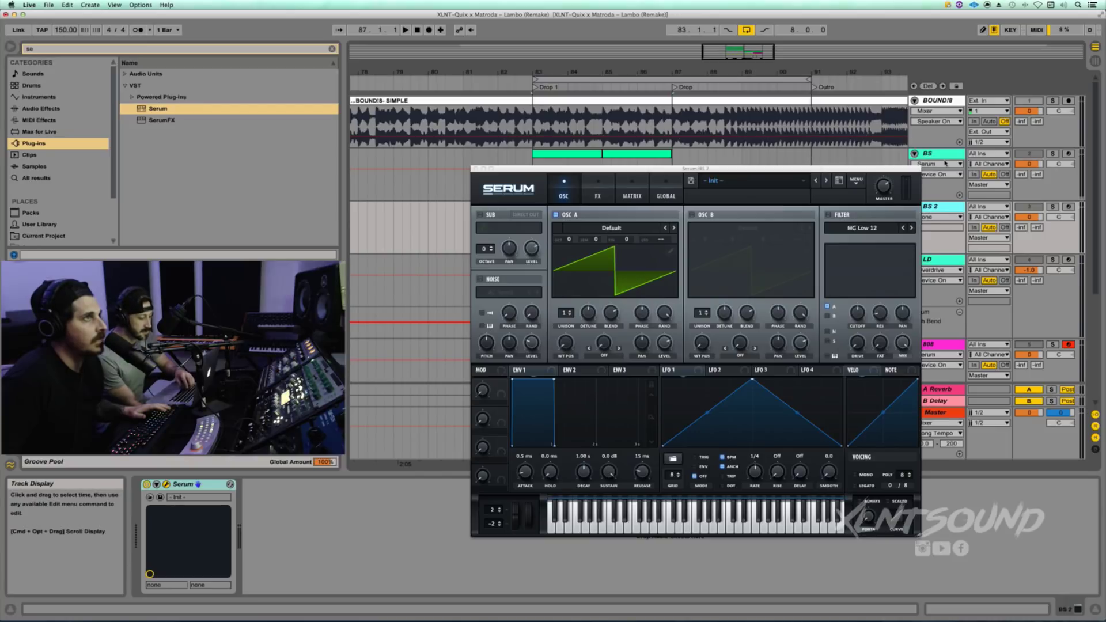
left_click(1053, 206)
left_click(1023, 148)
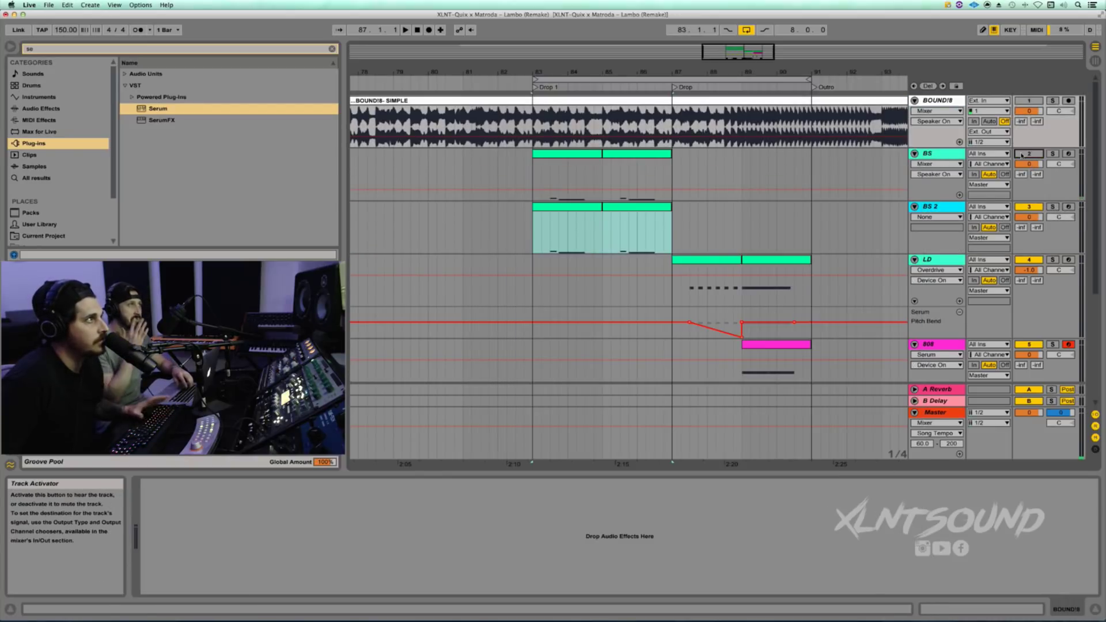
left_click(531, 229)
key("space")
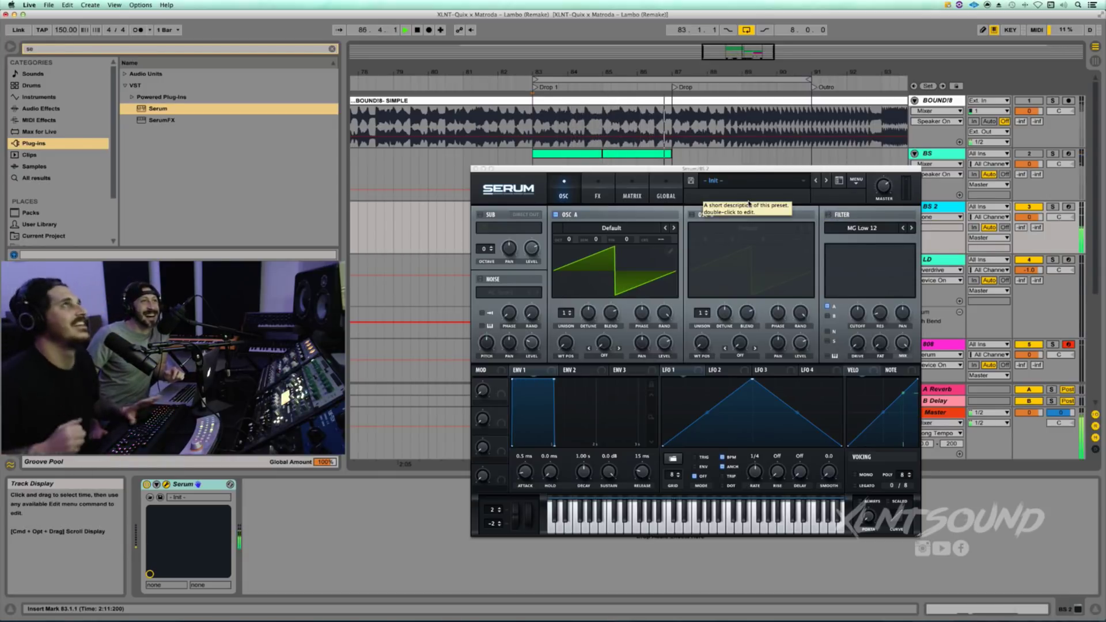
key("space")
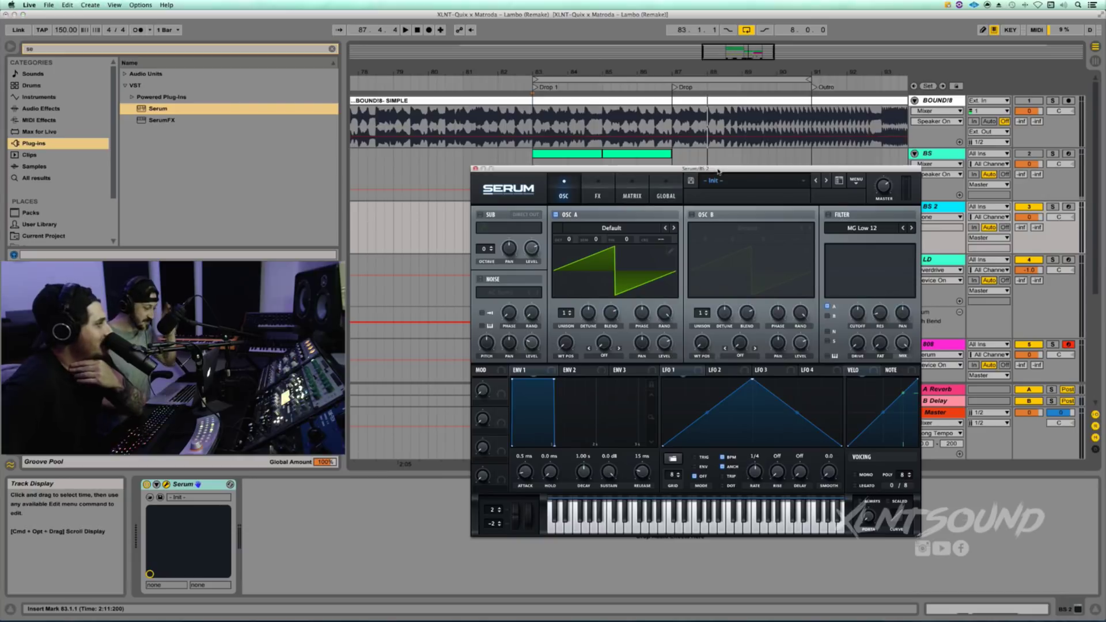
Enable Serum's sub oscillator, give it the square waveform and adjust its level
left_click_drag(719, 171, 717, 143)
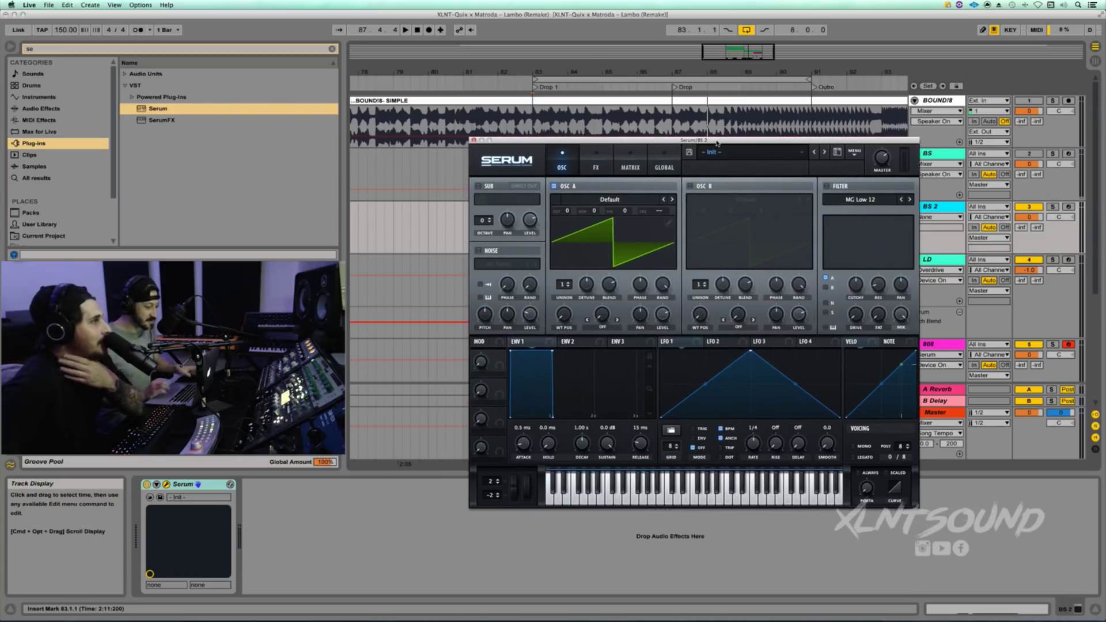
left_click(481, 187)
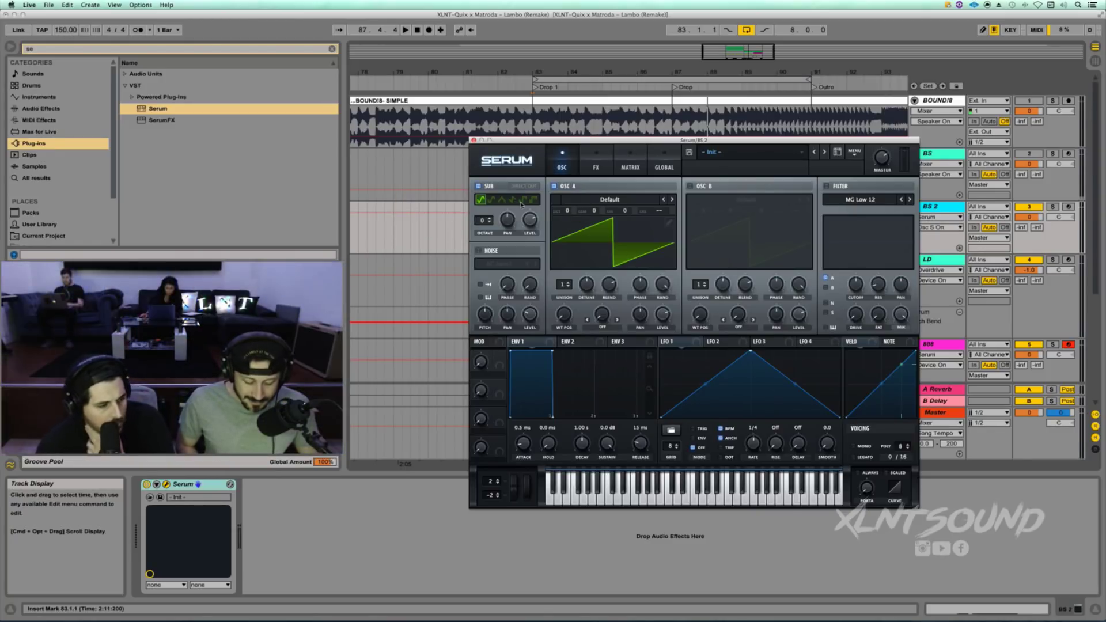
left_click(522, 202)
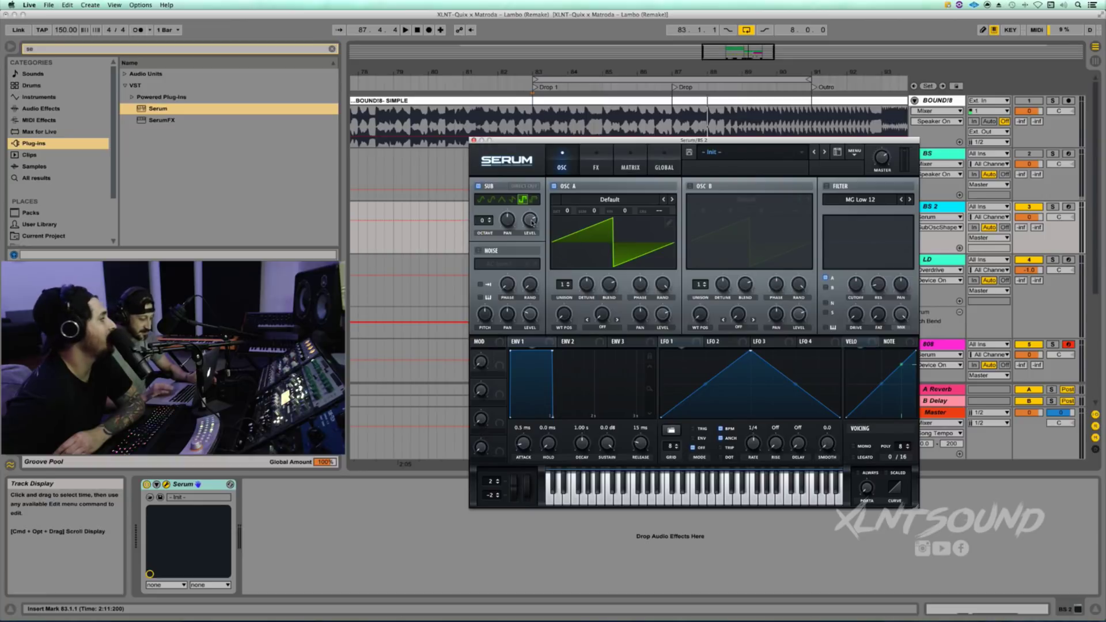
left_click(530, 220)
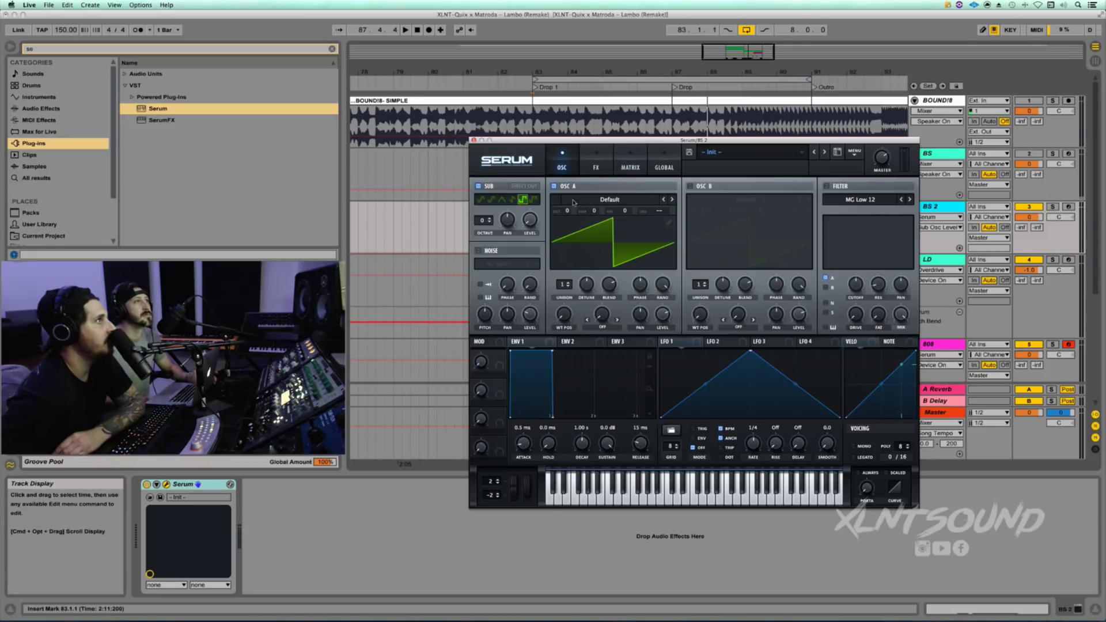
Load the Analog_BD_Sin wavetable into oscillator A and turn its random phase down
left_click(581, 203)
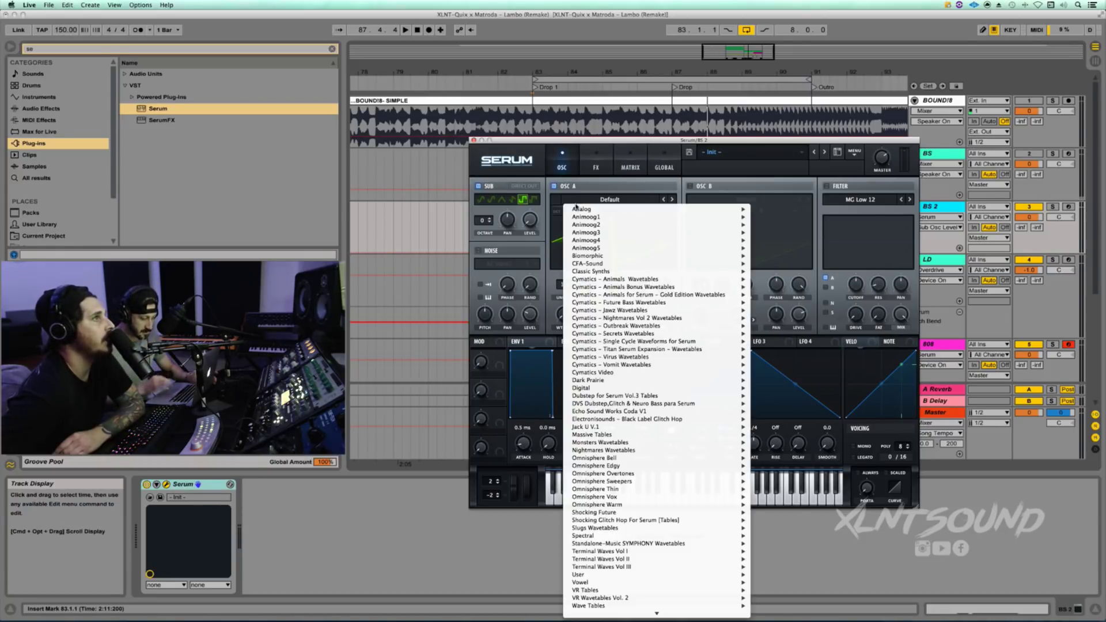
mouse_move(578, 209)
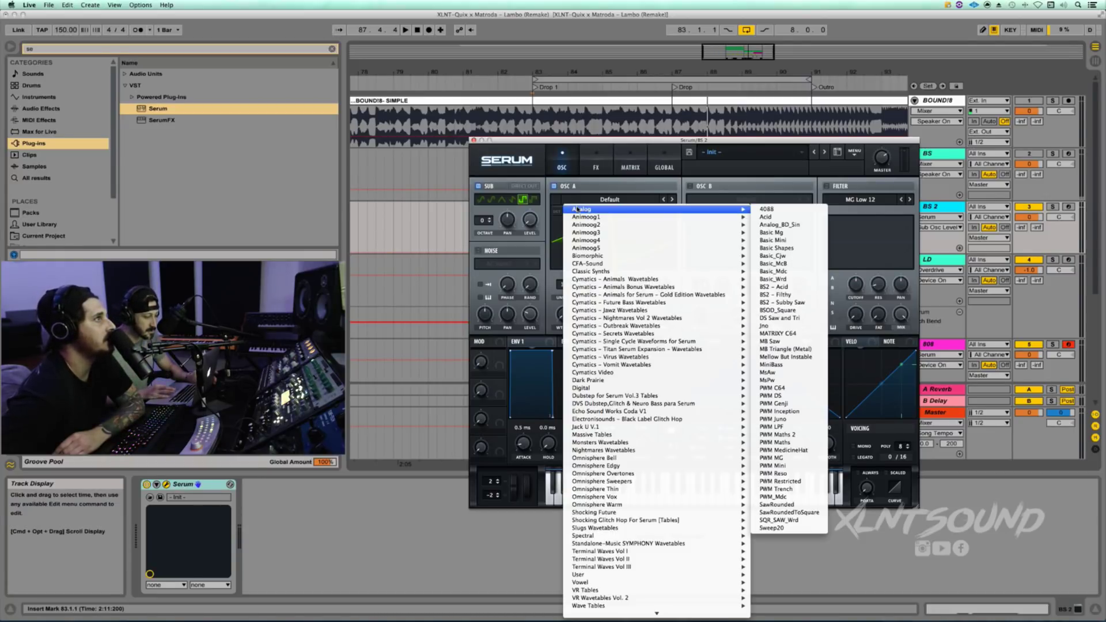
left_click(777, 234)
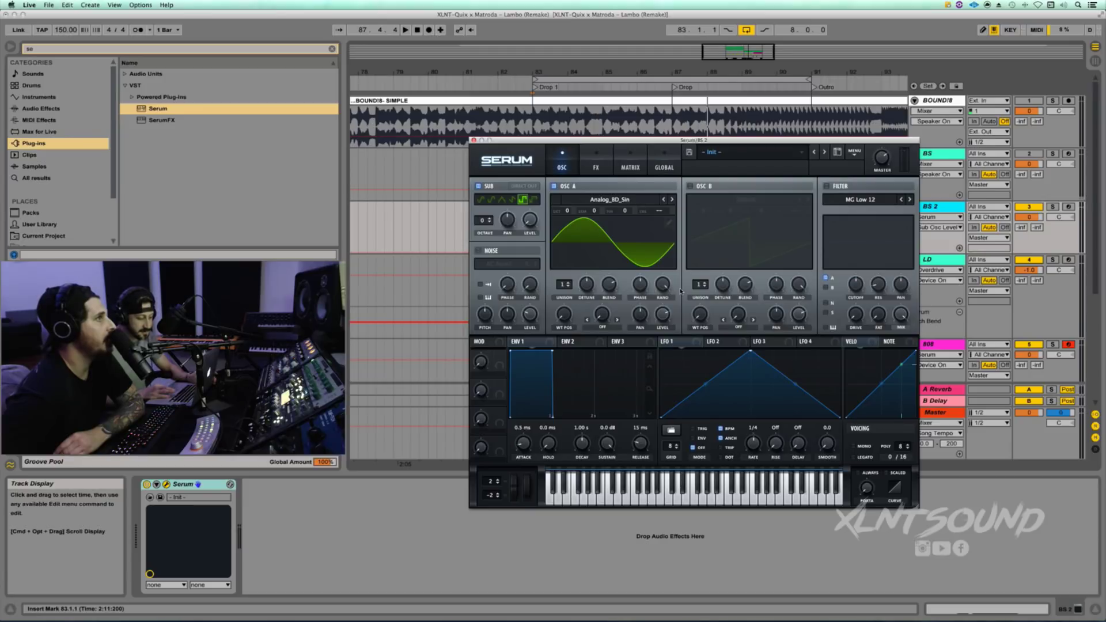
left_click_drag(663, 285, 640, 393)
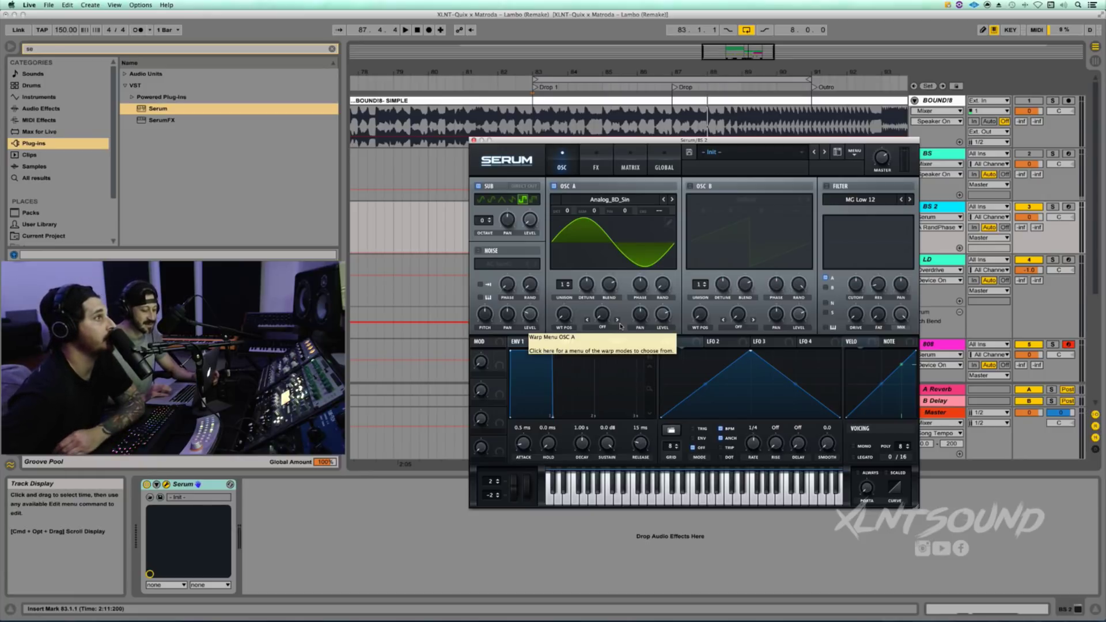
Set oscillator A's warp mode to AM (from B) and play the bass clip
left_click(601, 327)
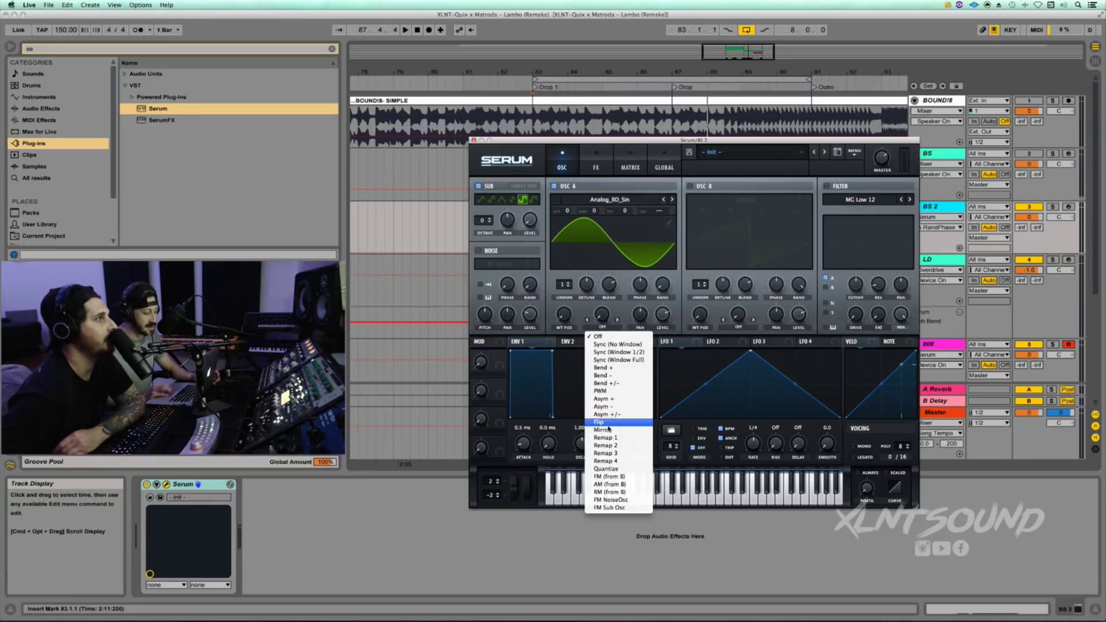
left_click(612, 485)
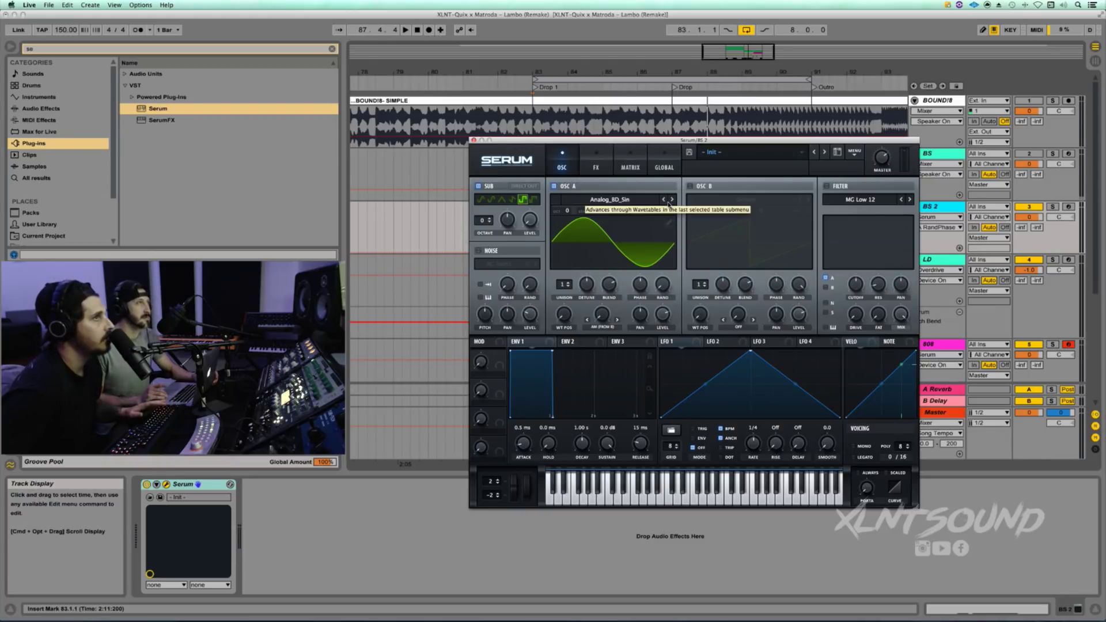
key("space")
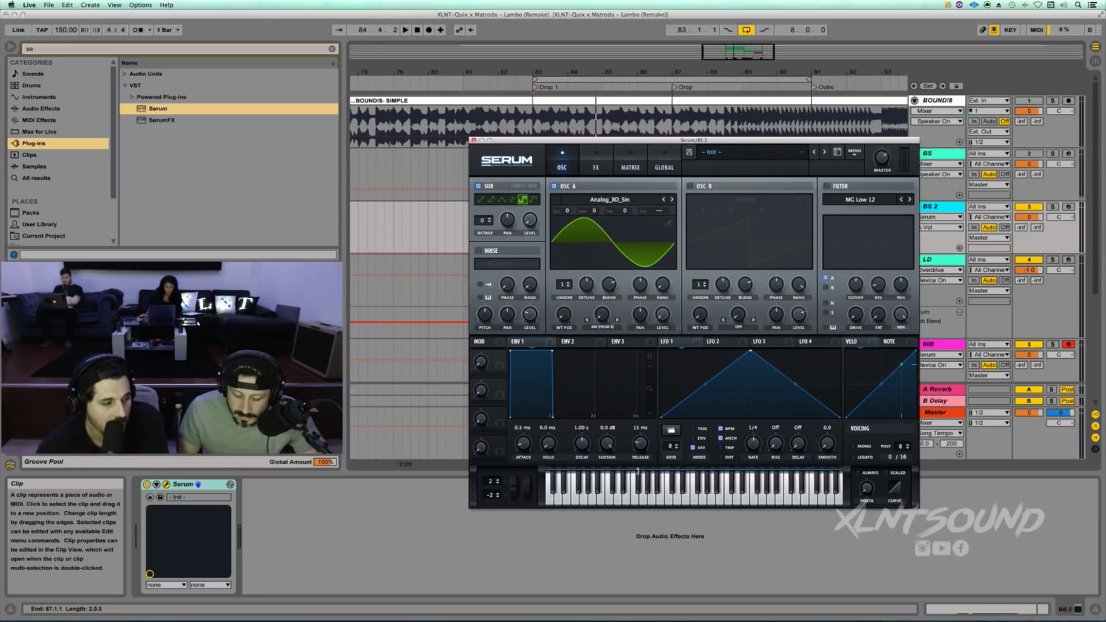
Enable oscillator B and load the Analog_BD_Sin wavetable into it
left_click(690, 186)
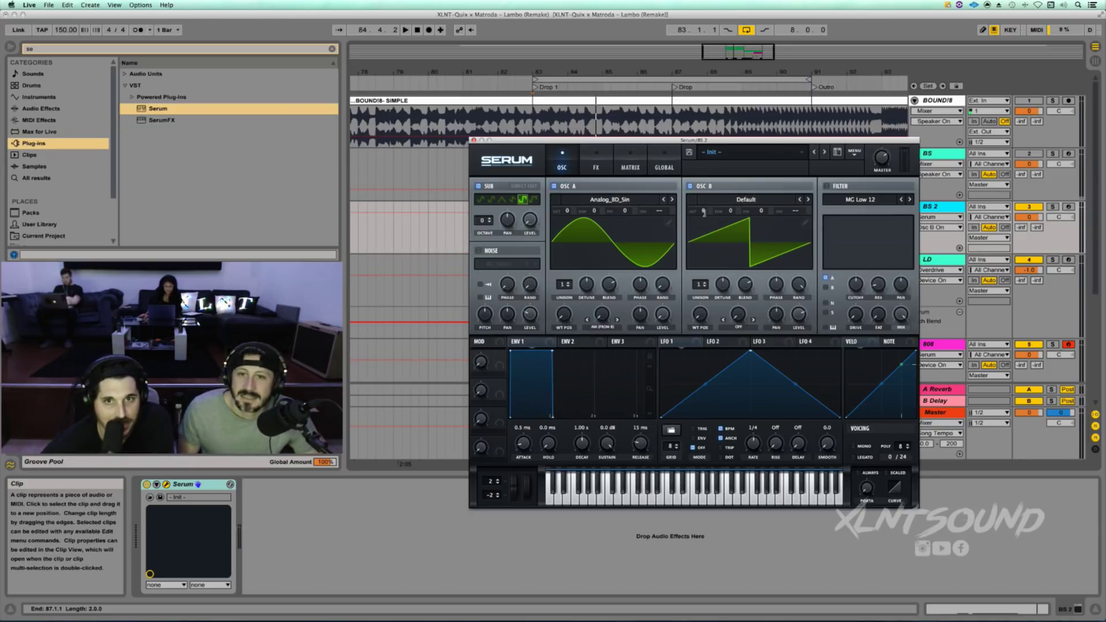
left_click(740, 202)
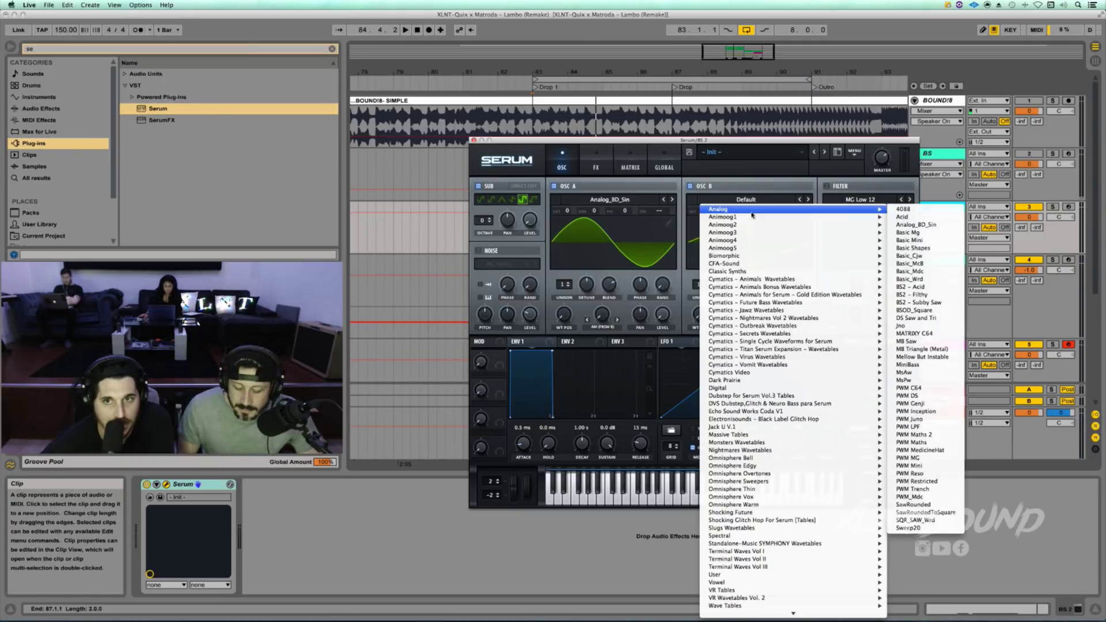
mouse_move(757, 264)
mouse_move(819, 211)
left_click(932, 226)
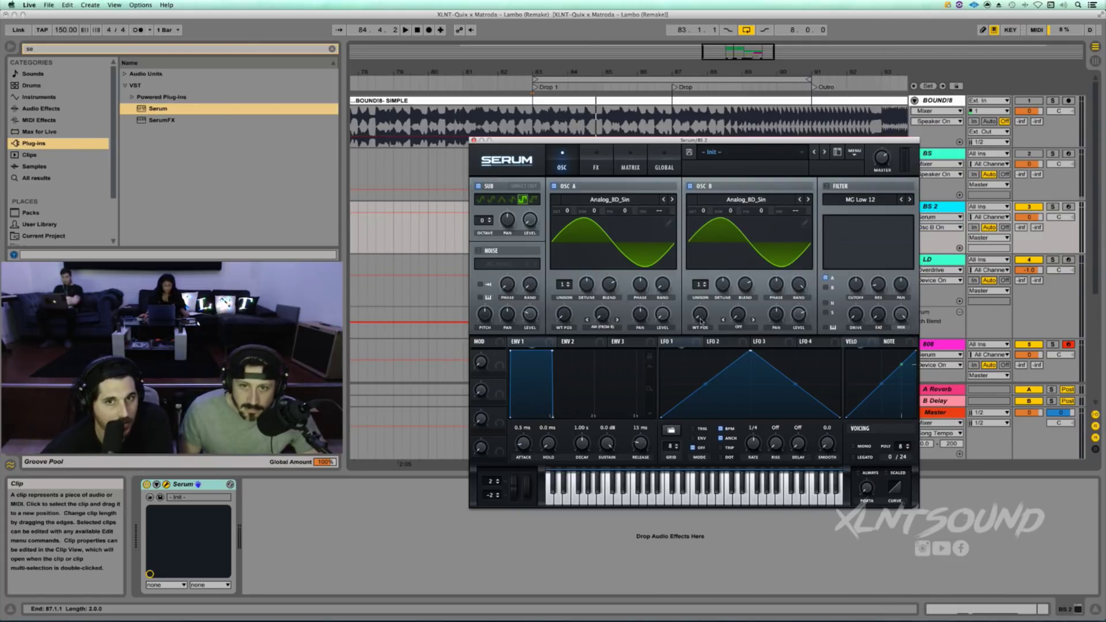
Raise oscillator B's wavetable position, set its octave to +2 and play the bass clip
left_click_drag(700, 321, 724, 145)
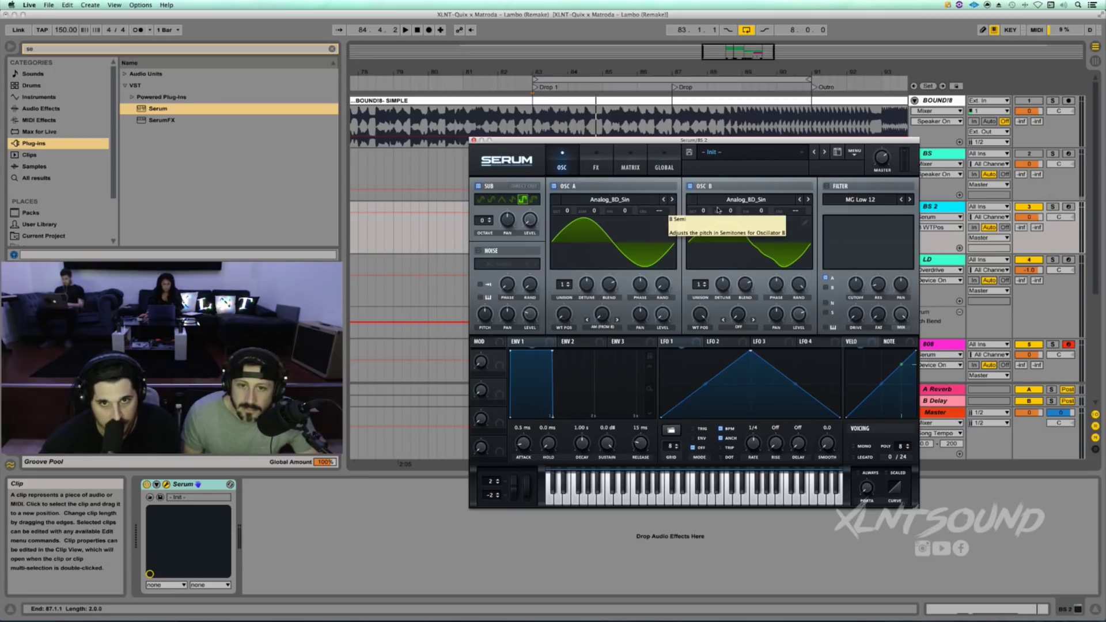
left_click_drag(703, 211, 701, 201)
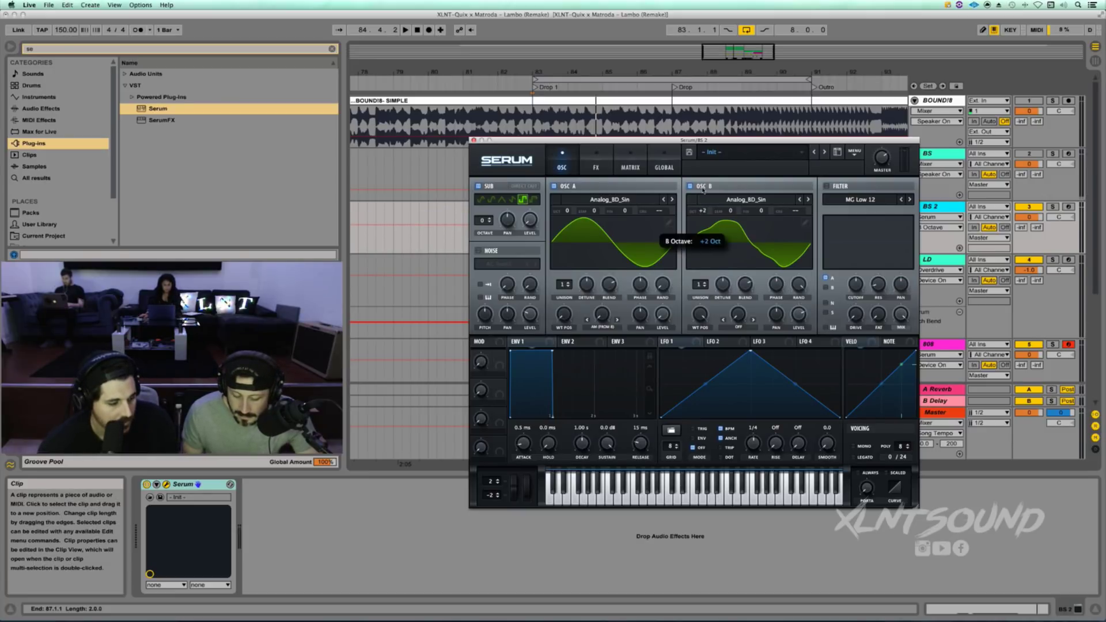
key("space")
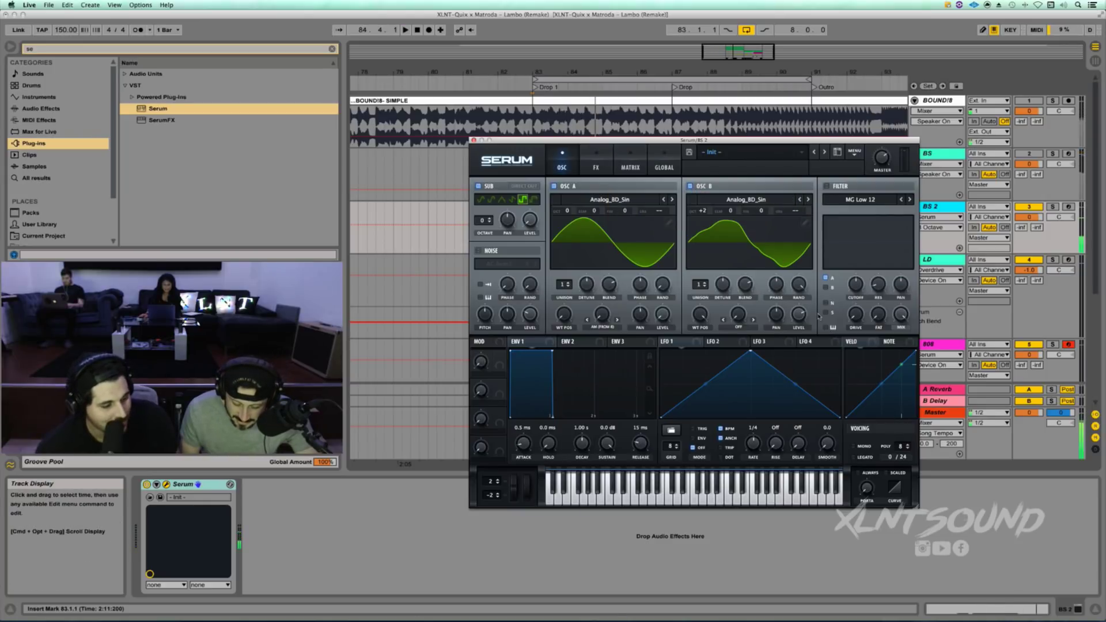
Adjust oscillator B's level and set its warp mode to Sync (No Window)
left_click(798, 318)
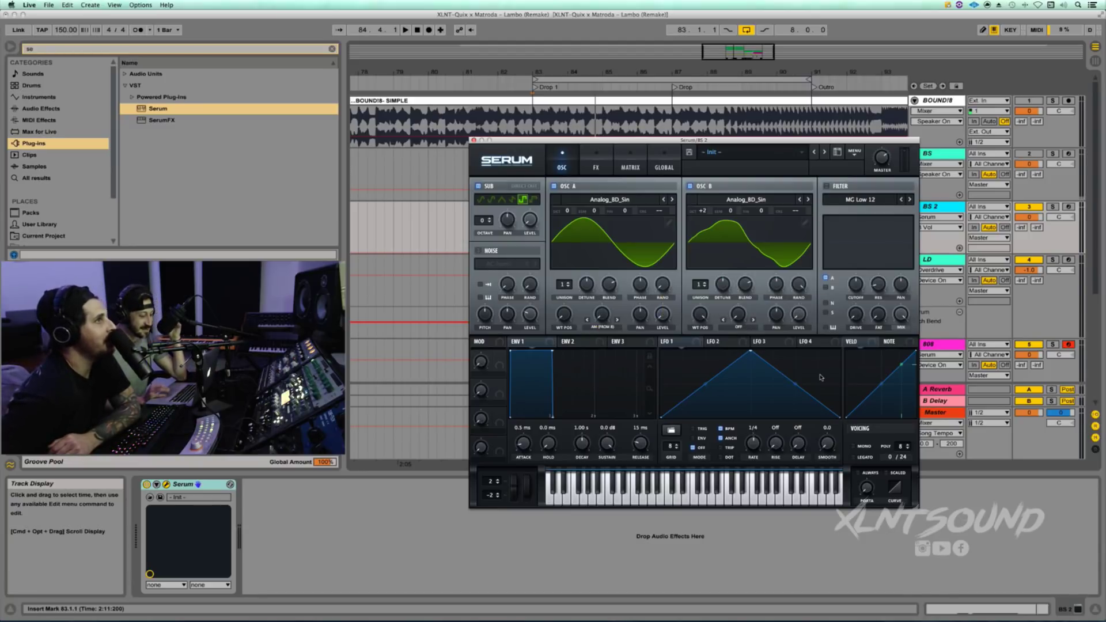
left_click(738, 326)
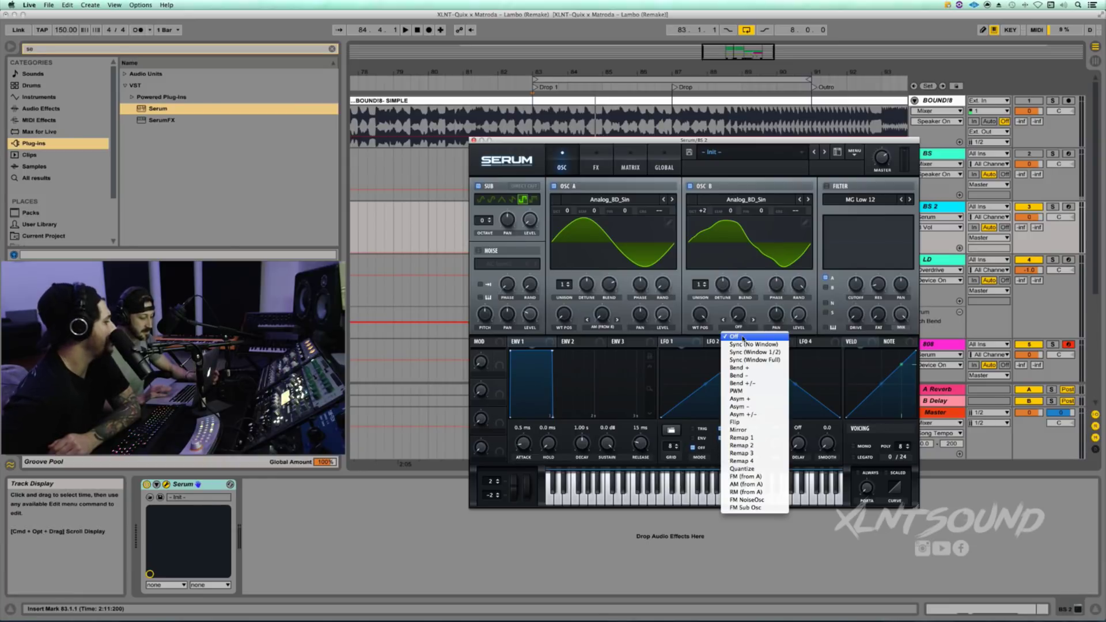
left_click(742, 345)
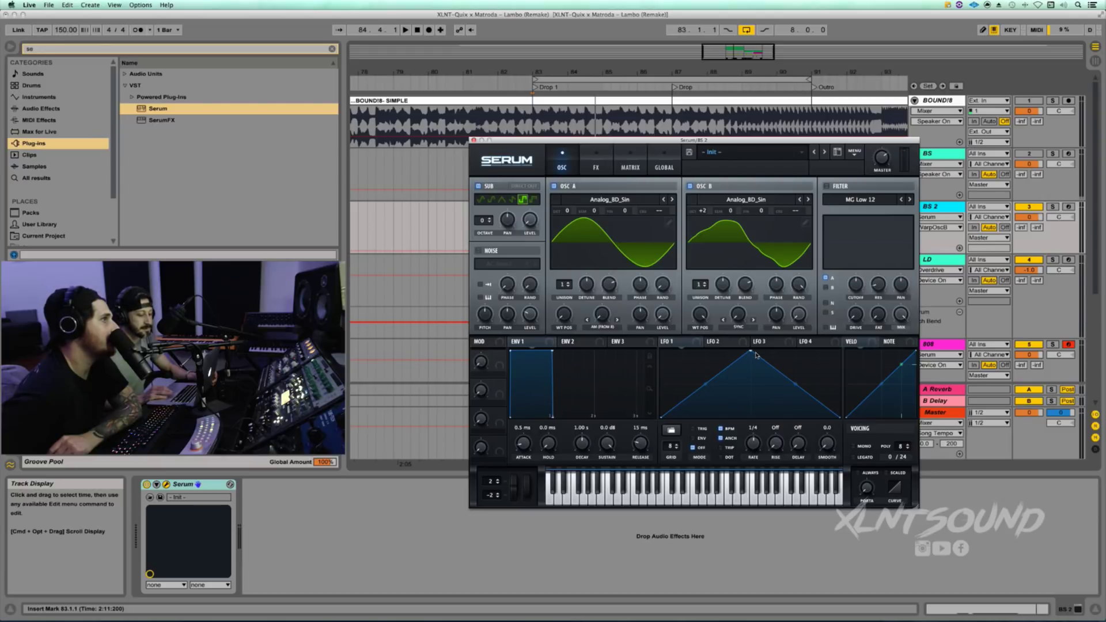
Reshape LFO 1 into a peak a quarter of the way in with a curved decay to zero near three quarters, in TRIG mode
left_click_drag(751, 352, 703, 350)
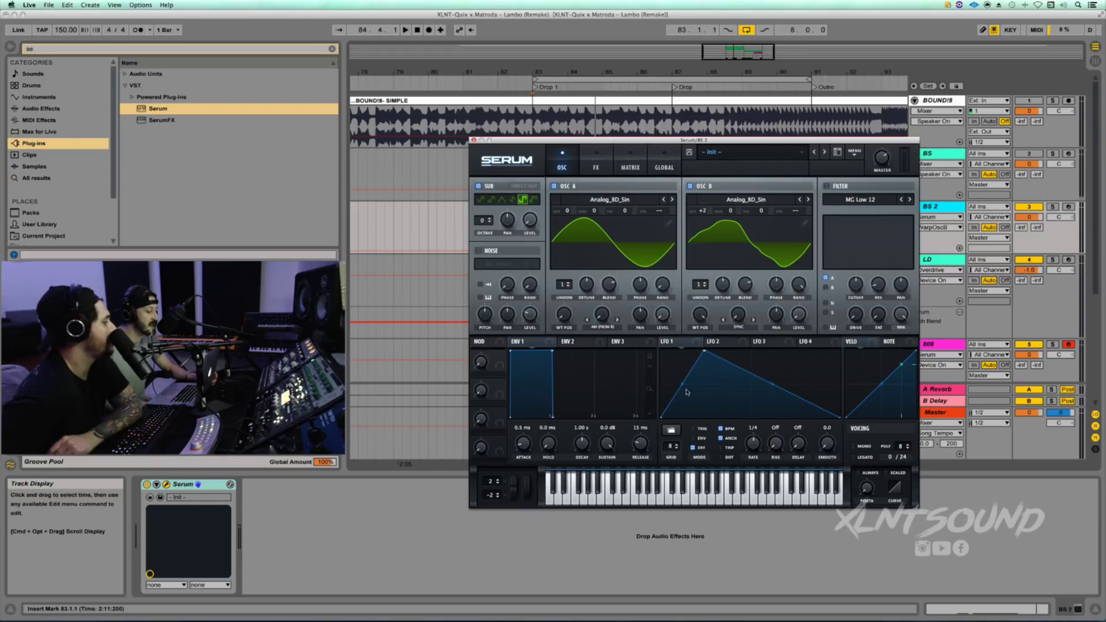
left_click_drag(773, 383, 815, 418)
double_click(755, 409)
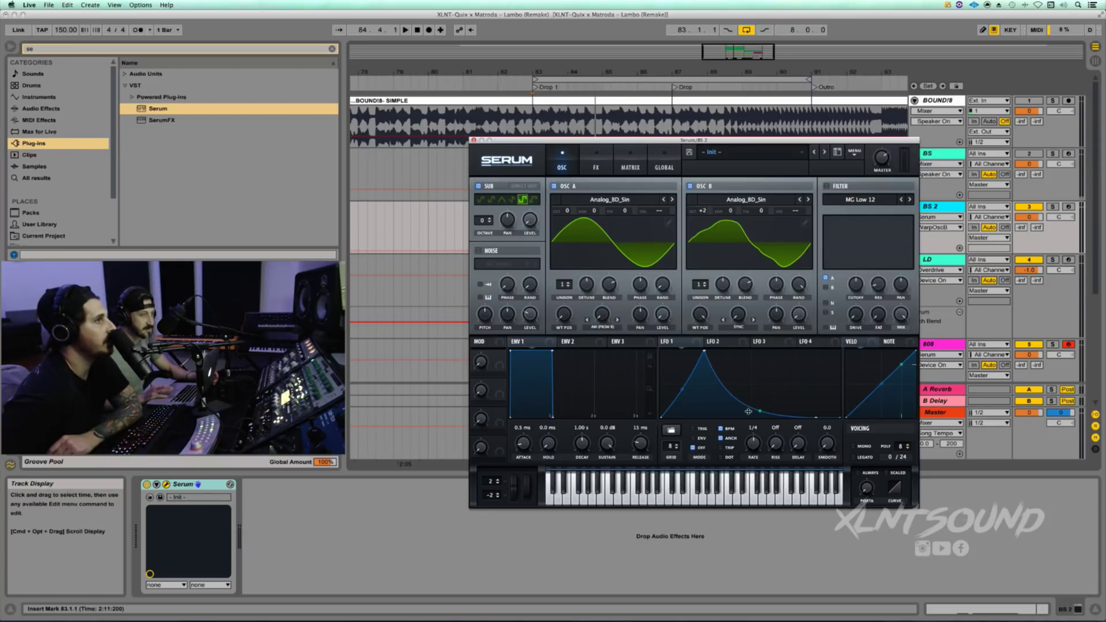
left_click_drag(747, 411, 747, 406)
left_click_drag(816, 419, 801, 417)
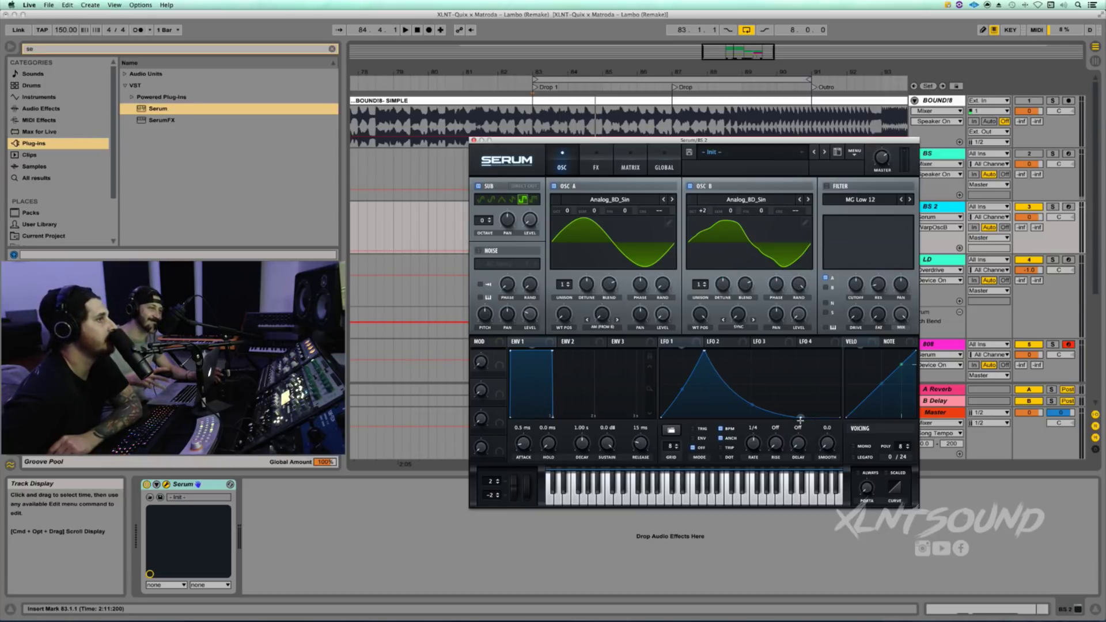
left_click_drag(748, 406, 747, 409)
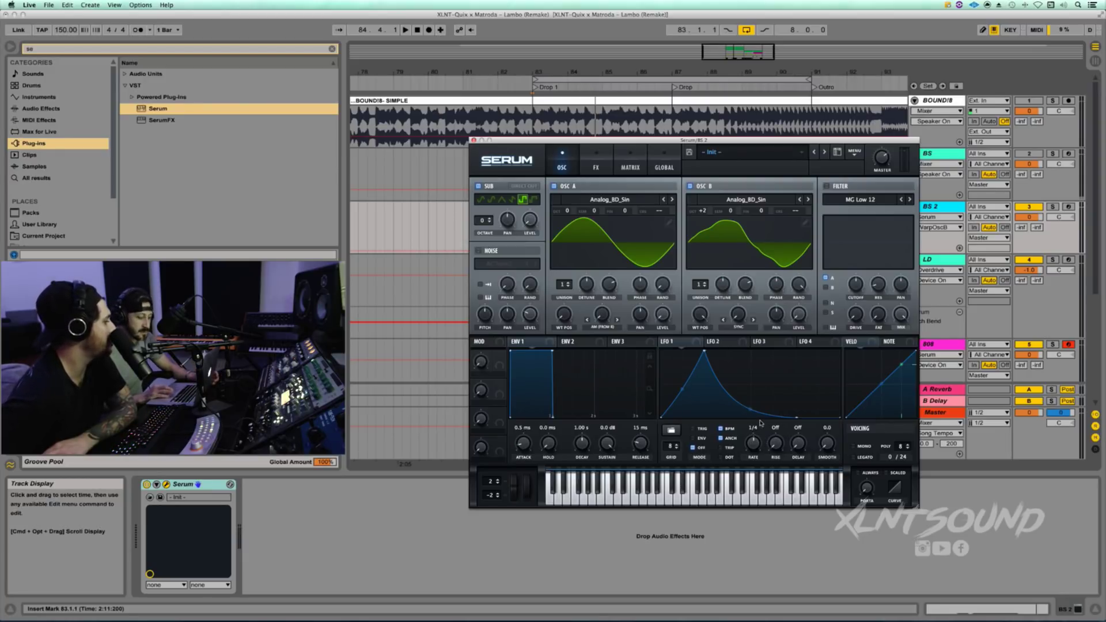
left_click(699, 429)
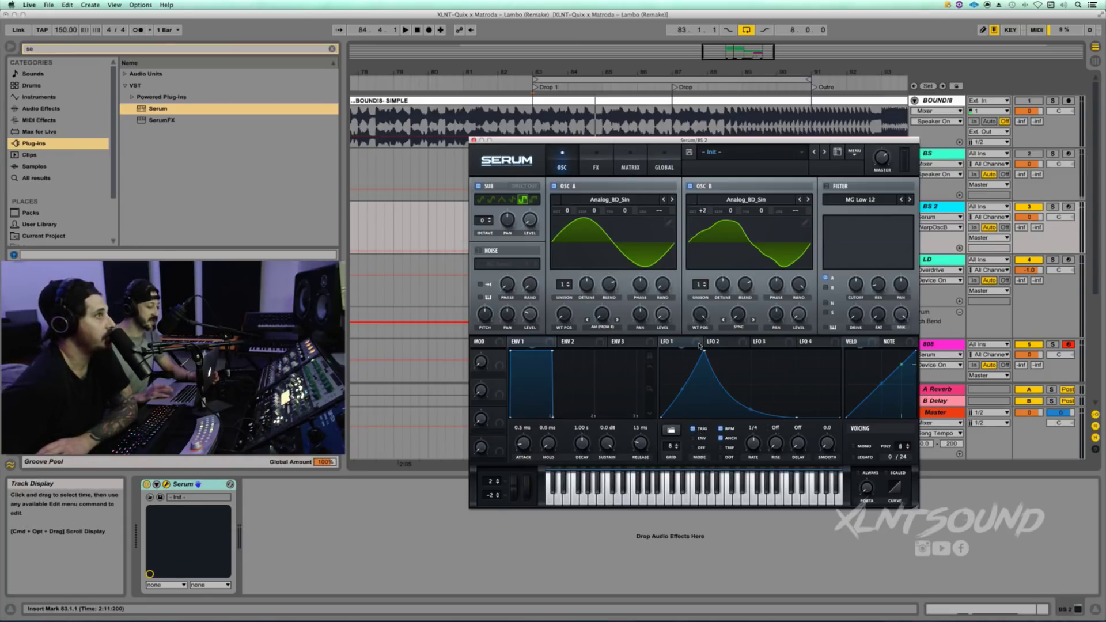
Assign LFO 1 to oscillator A's warp and level and to the sub oscillator's level, with a sub amount of 48
left_click_drag(663, 341, 592, 310)
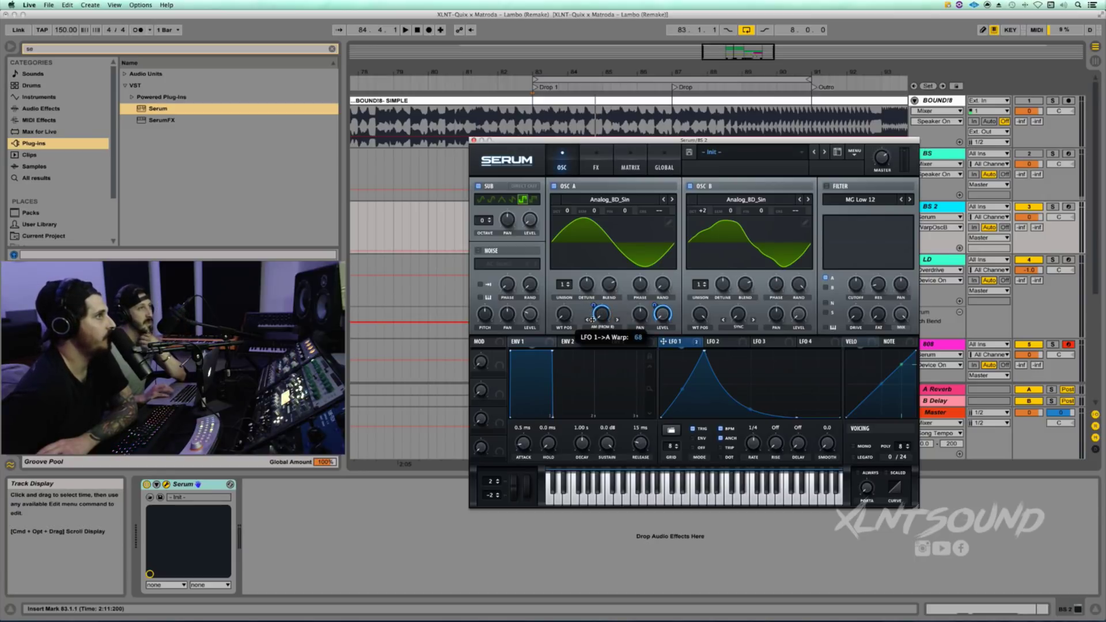
left_click_drag(591, 321, 593, 328)
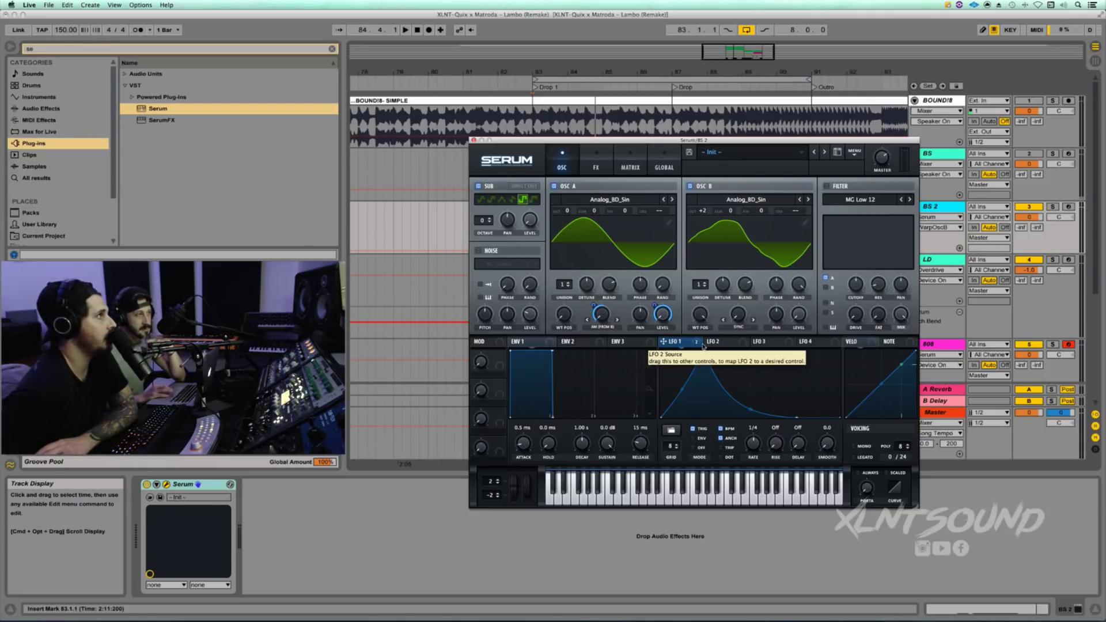
left_click_drag(663, 341, 524, 236)
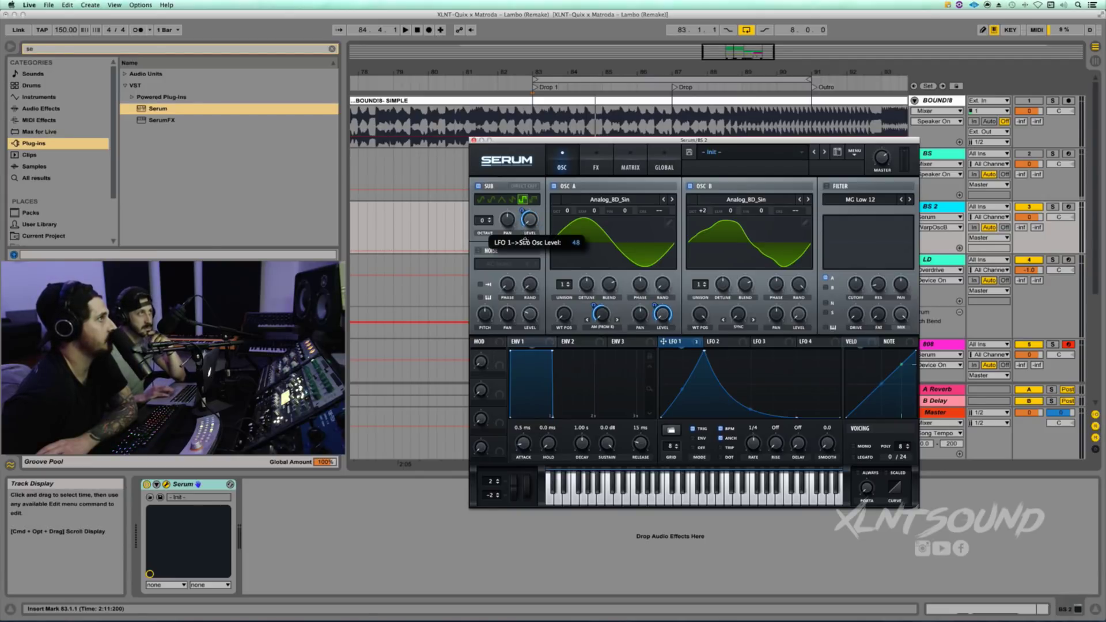
Fine-tune LFO 1's amount on the sub level, then enable the noise oscillator with the Analog BrightWhite sample
left_click_drag(524, 243, 525, 245)
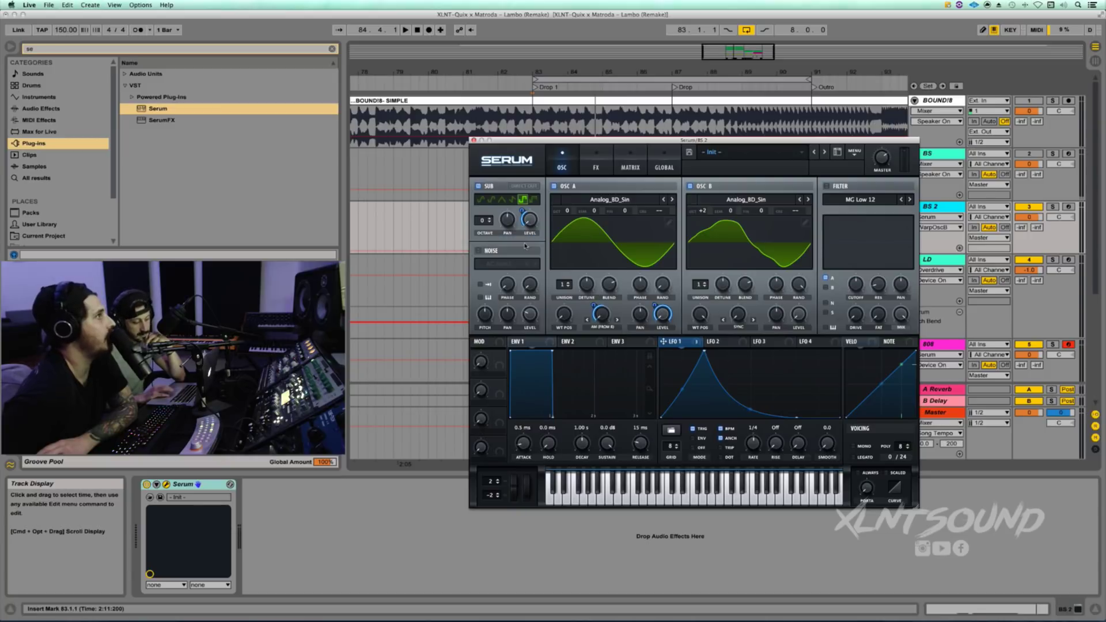
left_click(478, 251)
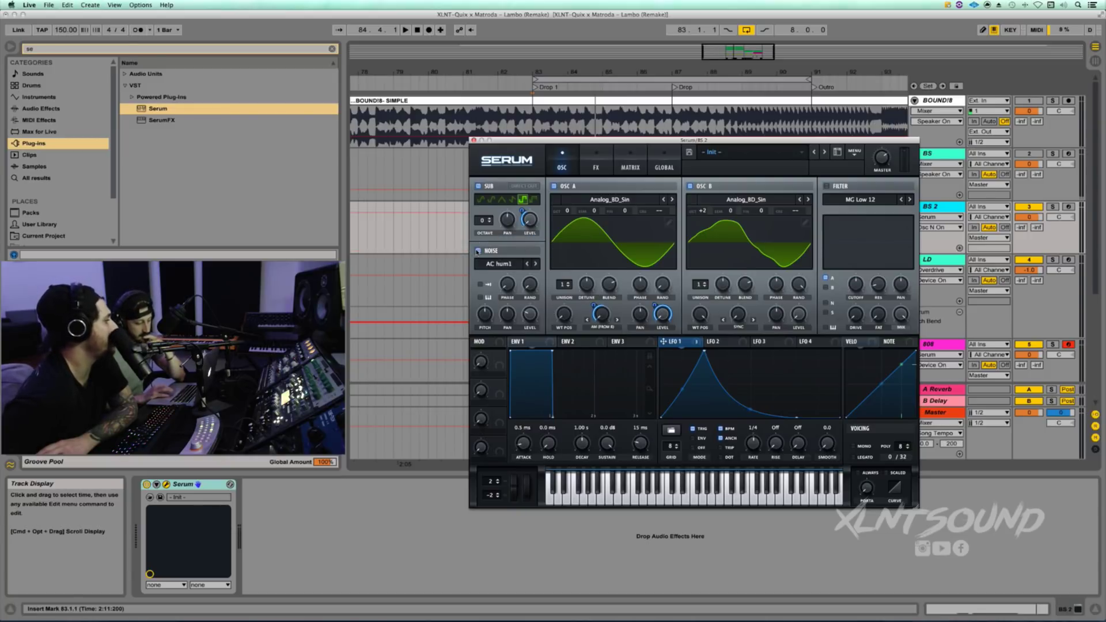
left_click(509, 268)
mouse_move(509, 274)
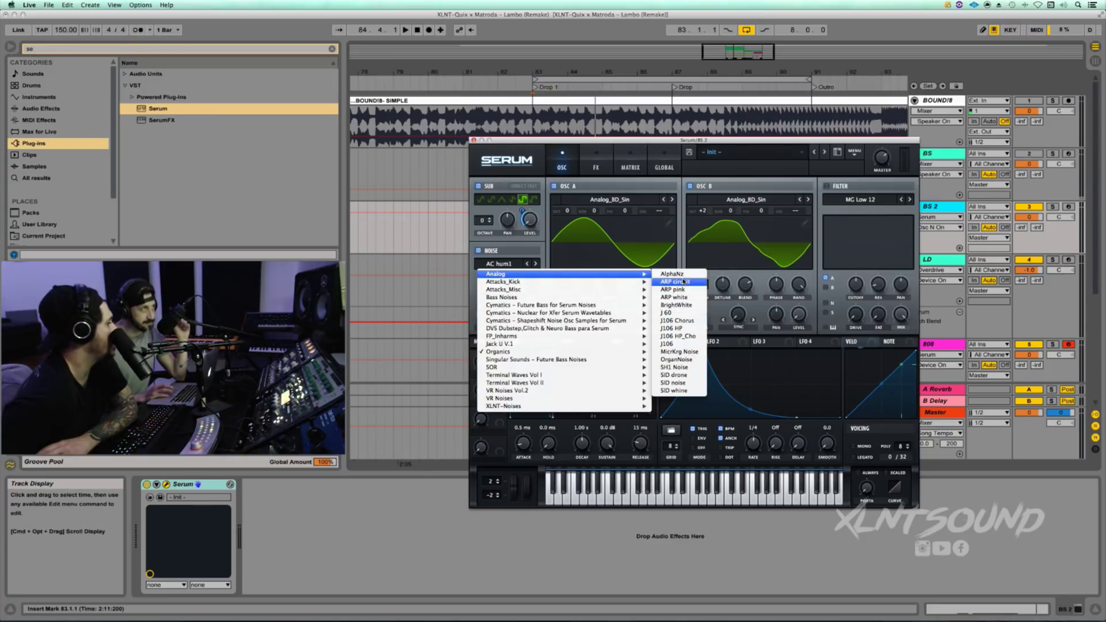
left_click(677, 305)
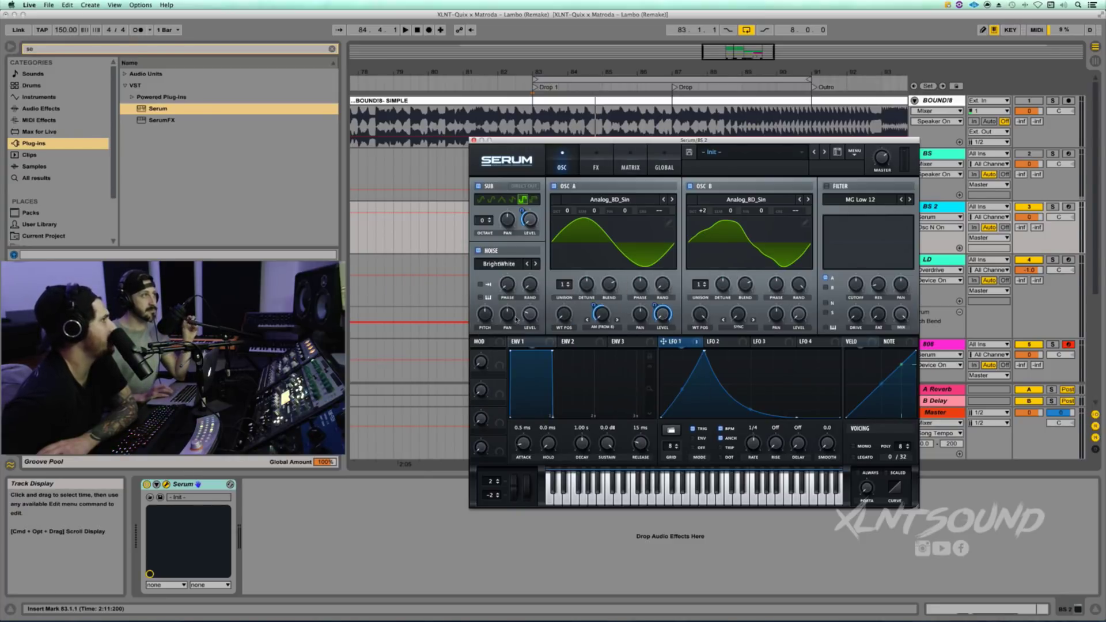
Lower the noise pitch, set the noise level to 0%, assign LFO 1 to that level and play the bass clip
left_click(486, 316)
left_click_drag(487, 320, 484, 343)
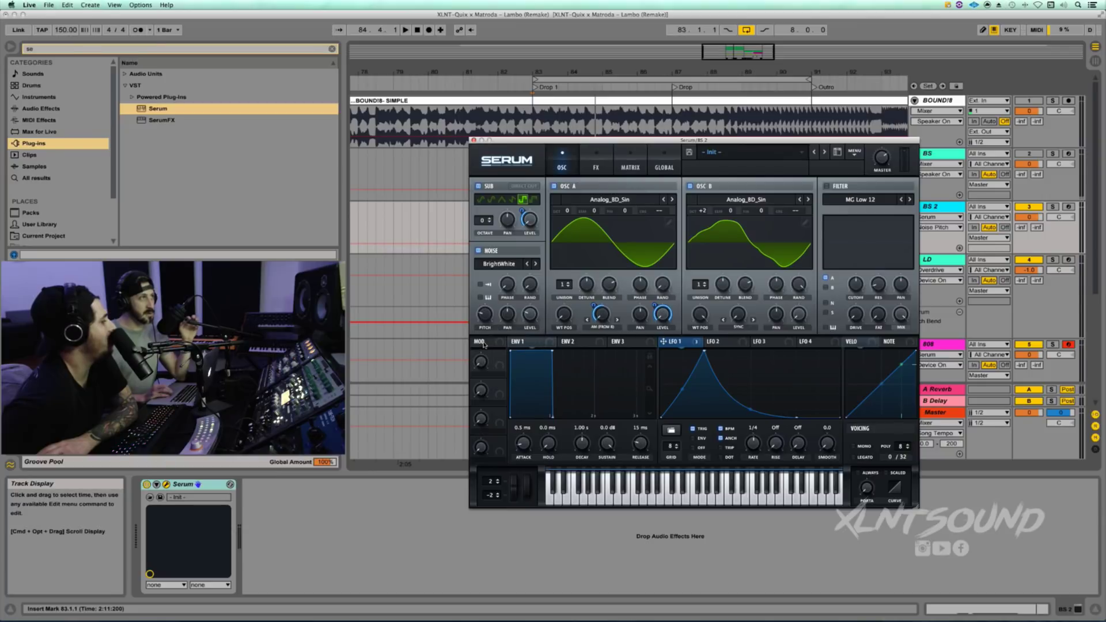
left_click(535, 316)
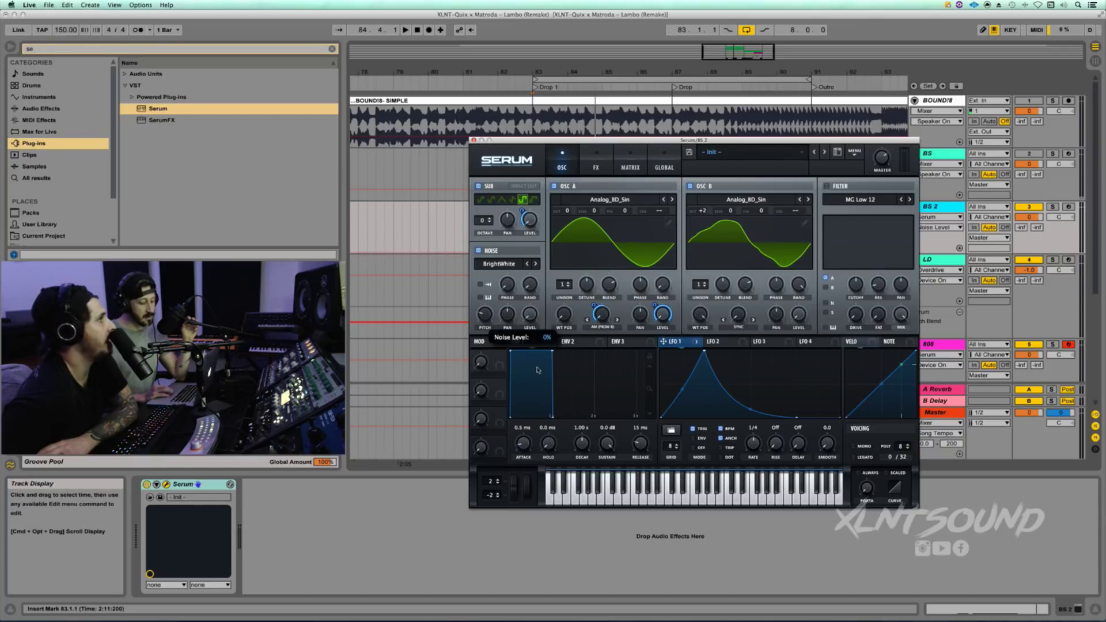
left_click_drag(663, 341, 523, 318)
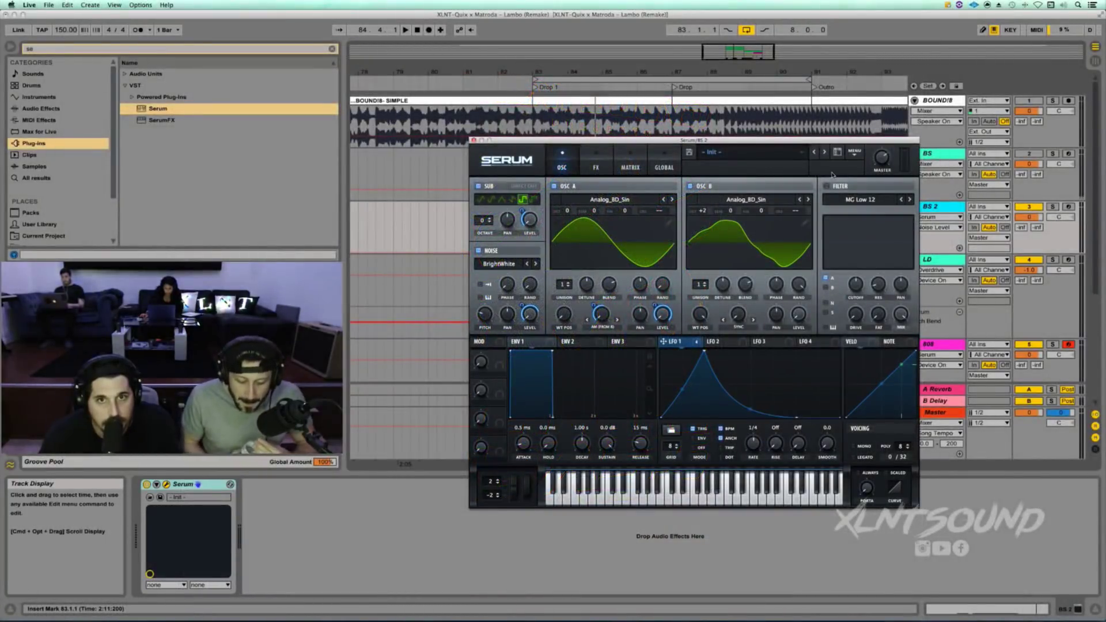
key("space")
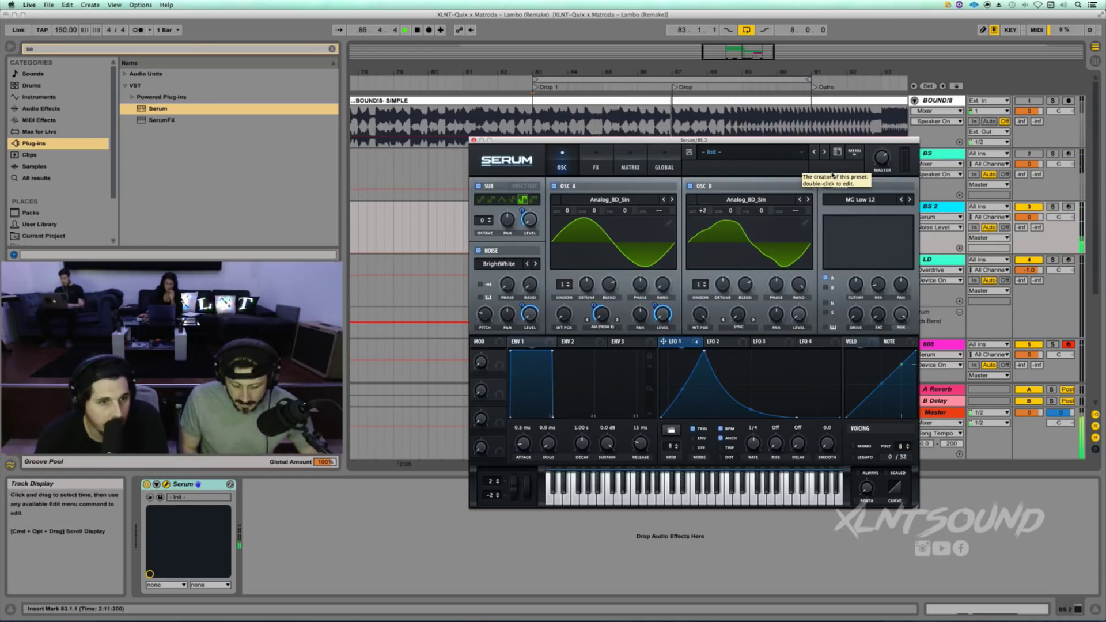
key("space")
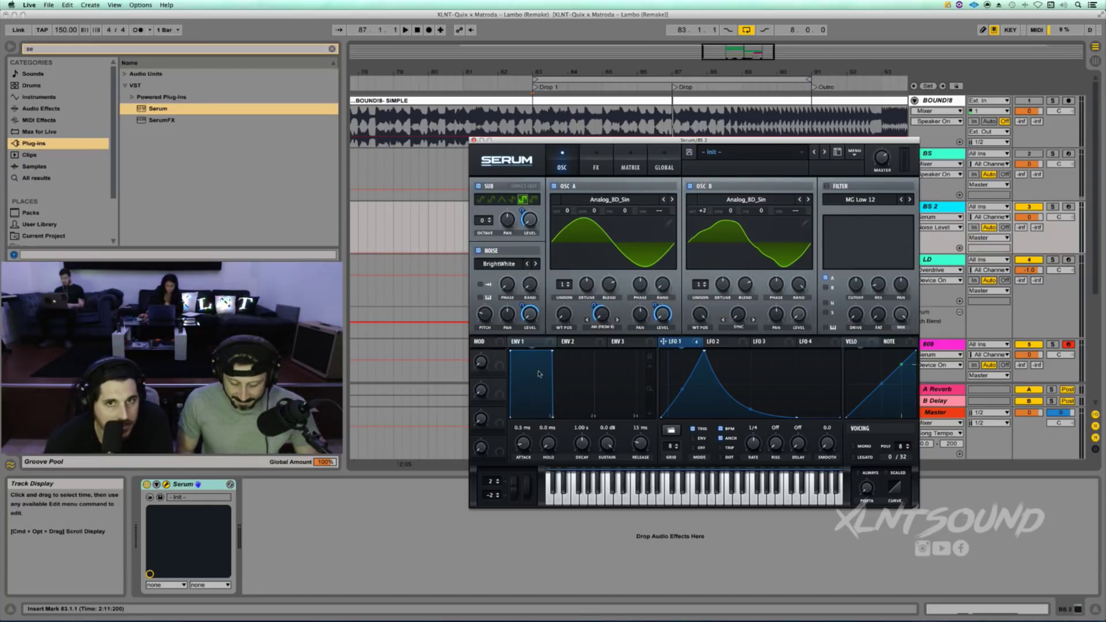
Assign macro 1 to oscillator B's semitone pitch and adjust its modulation amount
left_click_drag(499, 355, 729, 216)
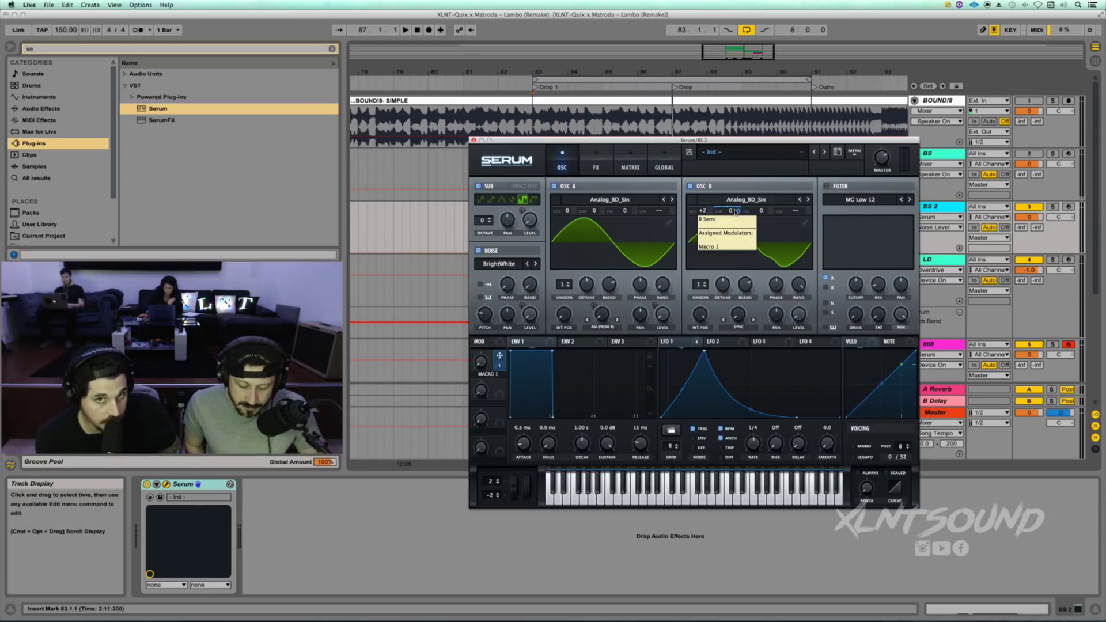
left_click(738, 211)
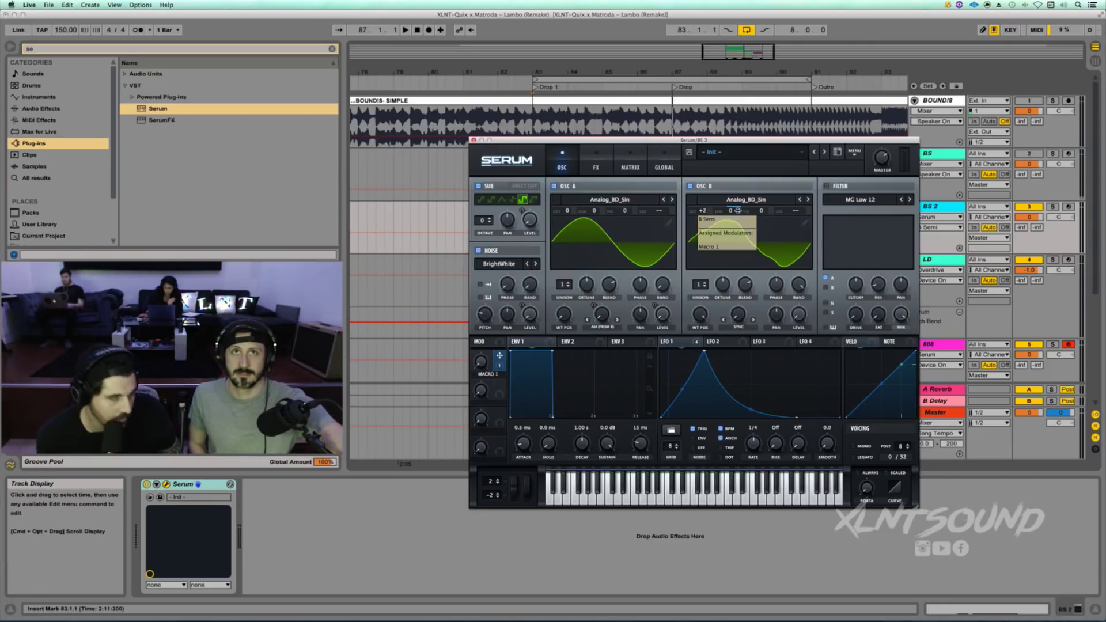
left_click(738, 212, "alt+shift")
left_click_drag(738, 211, 722, 341)
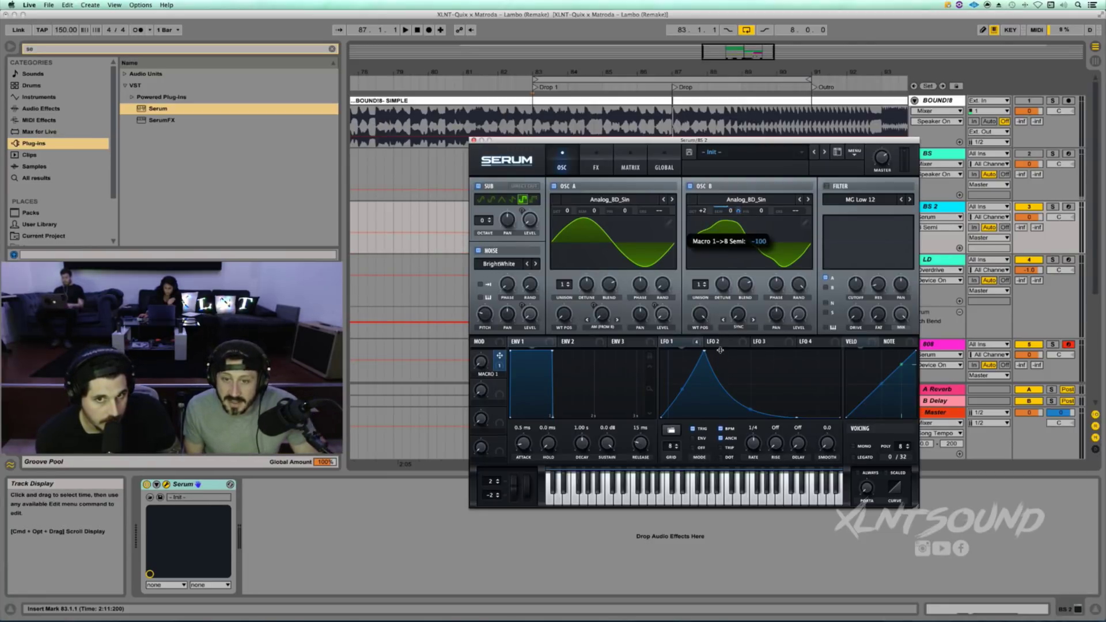
left_click_drag(721, 343, 723, 322)
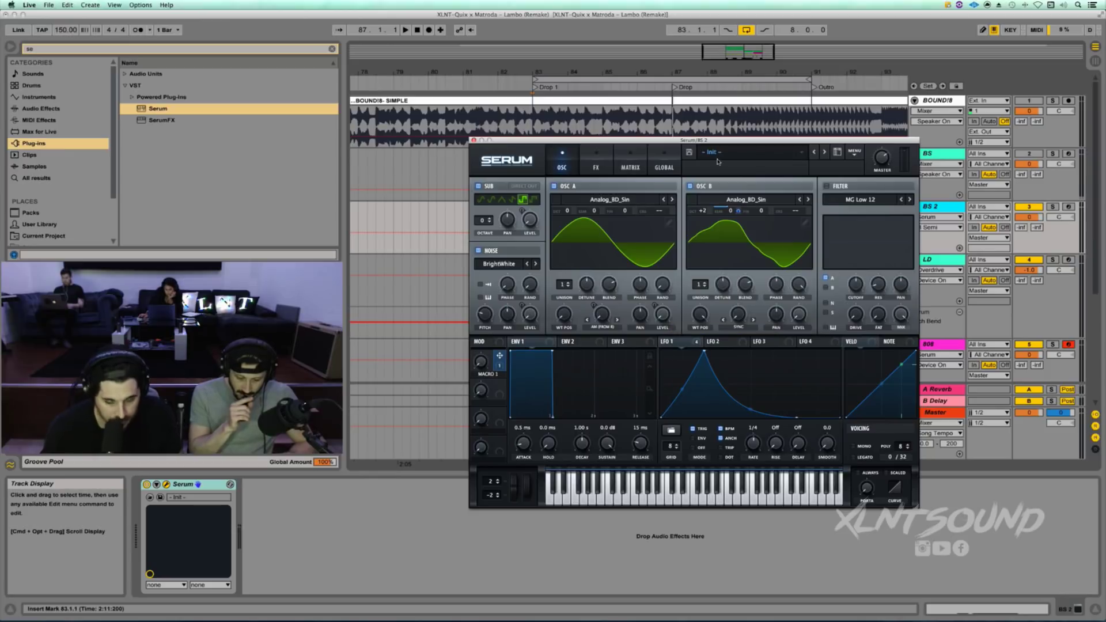
Rename macro 1 to Semi and try its knob across its range
double_click(487, 374)
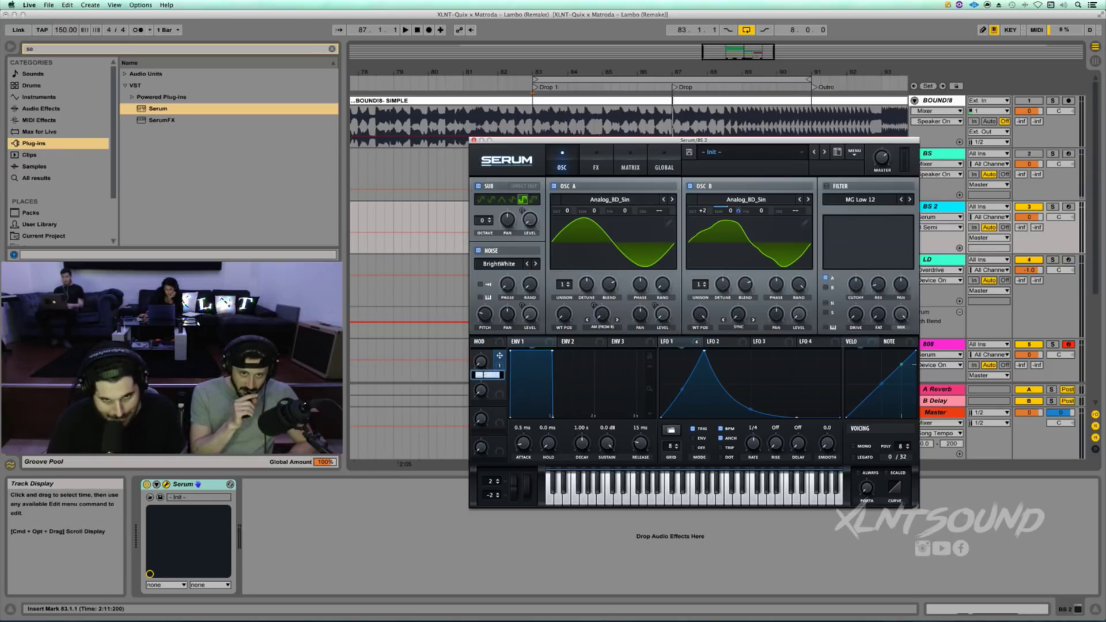
type("Semi")
key("Return")
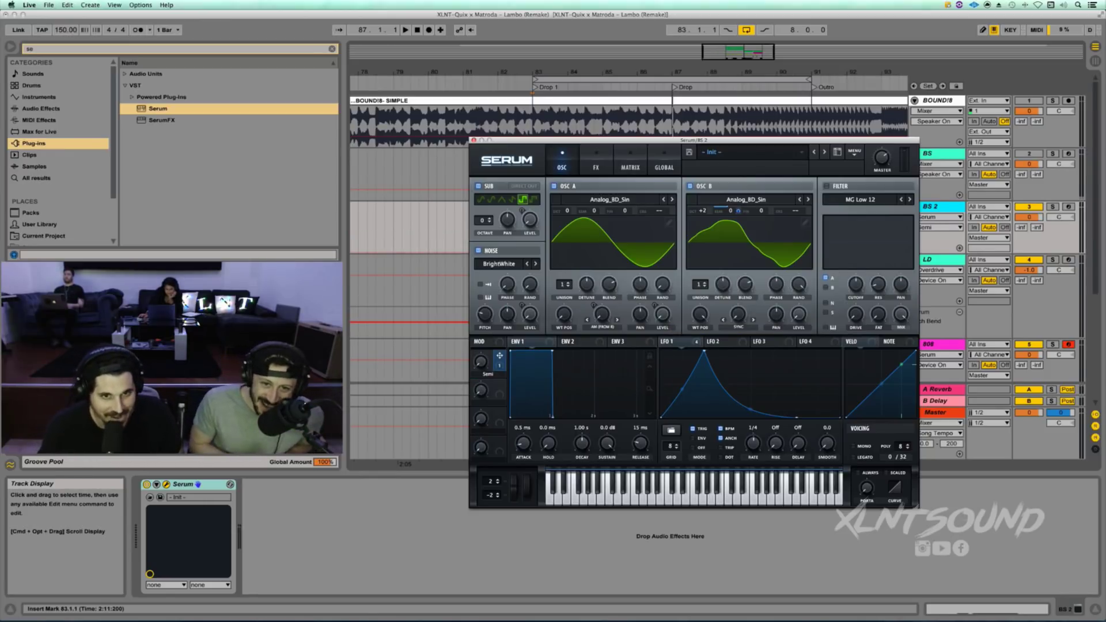
left_click(482, 362)
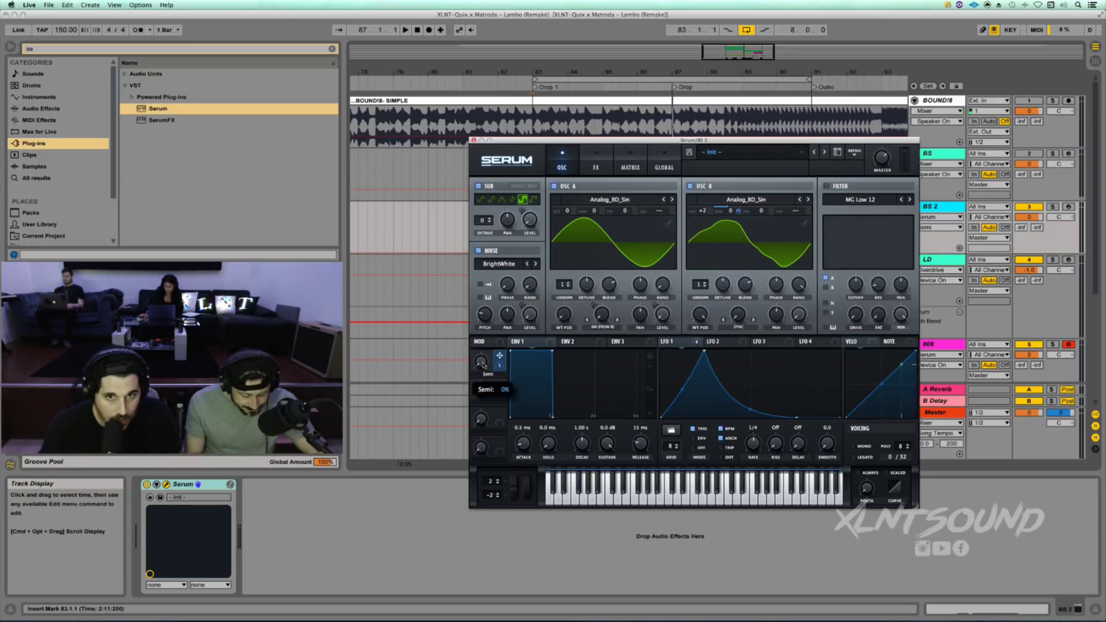
left_click_drag(482, 361, 506, 177)
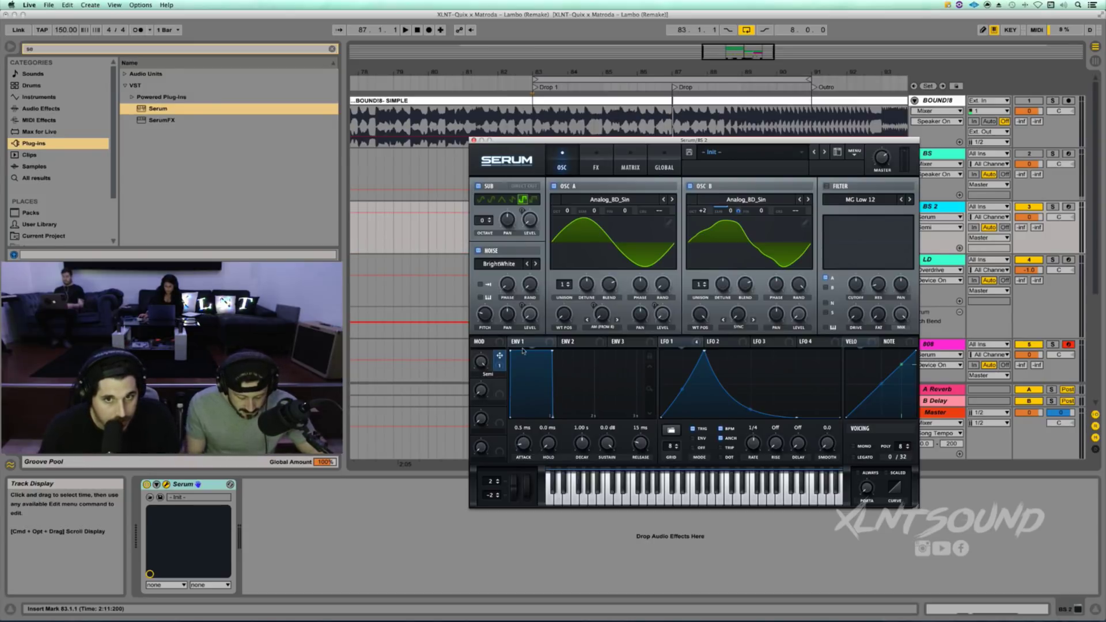
Assign the Semi macro to oscillator B's warp, reduce the modulation amount and play the bass clip
left_click_drag(500, 369, 727, 308)
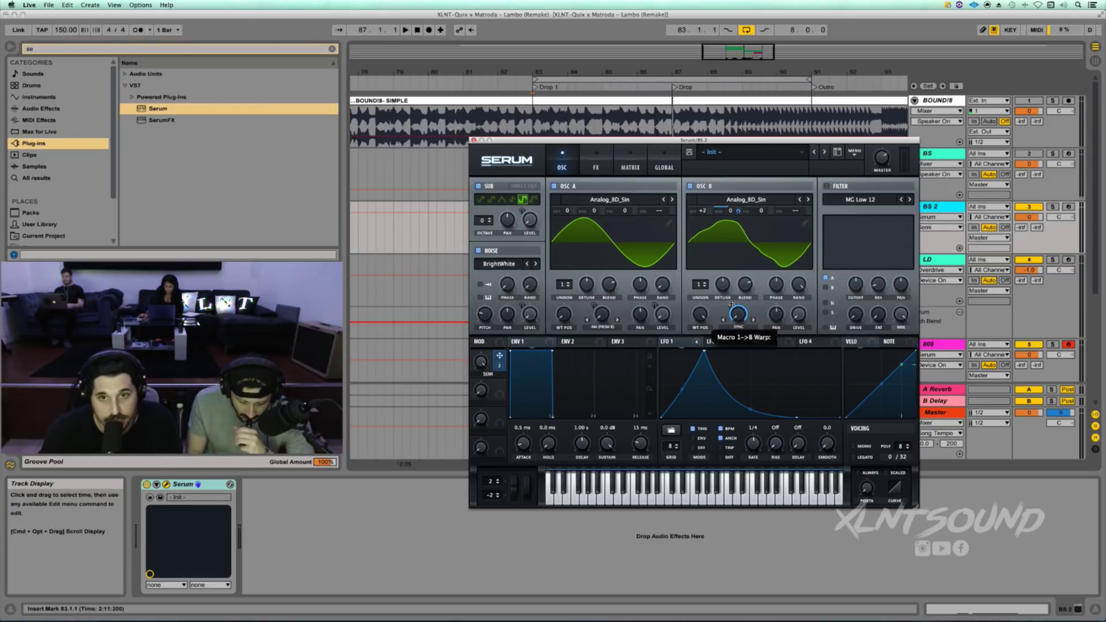
left_click_drag(731, 304, 733, 350)
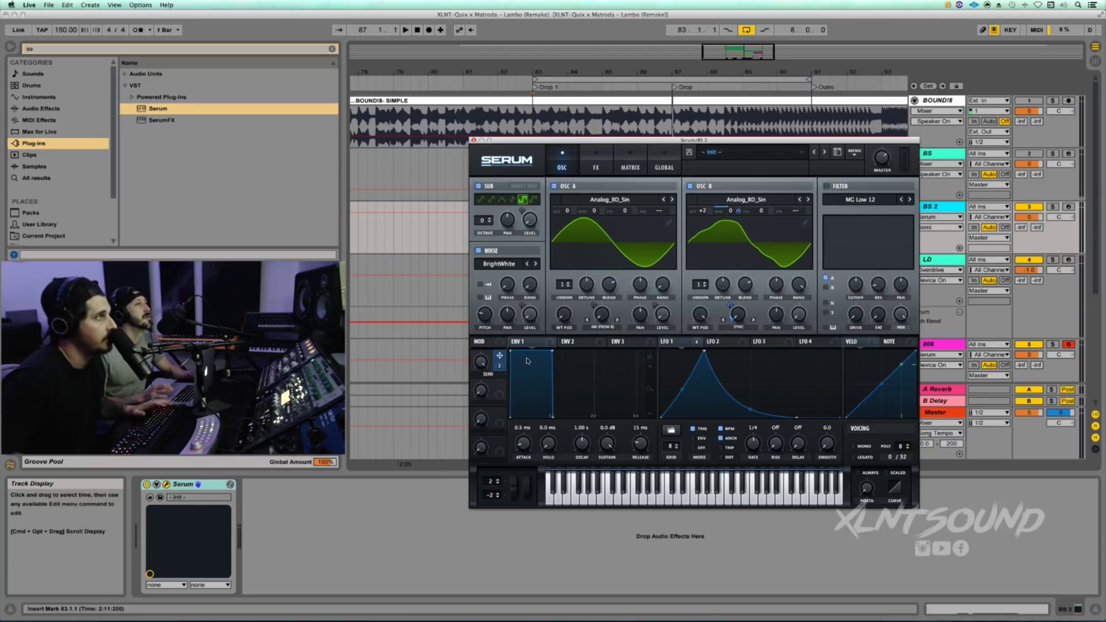
key("space")
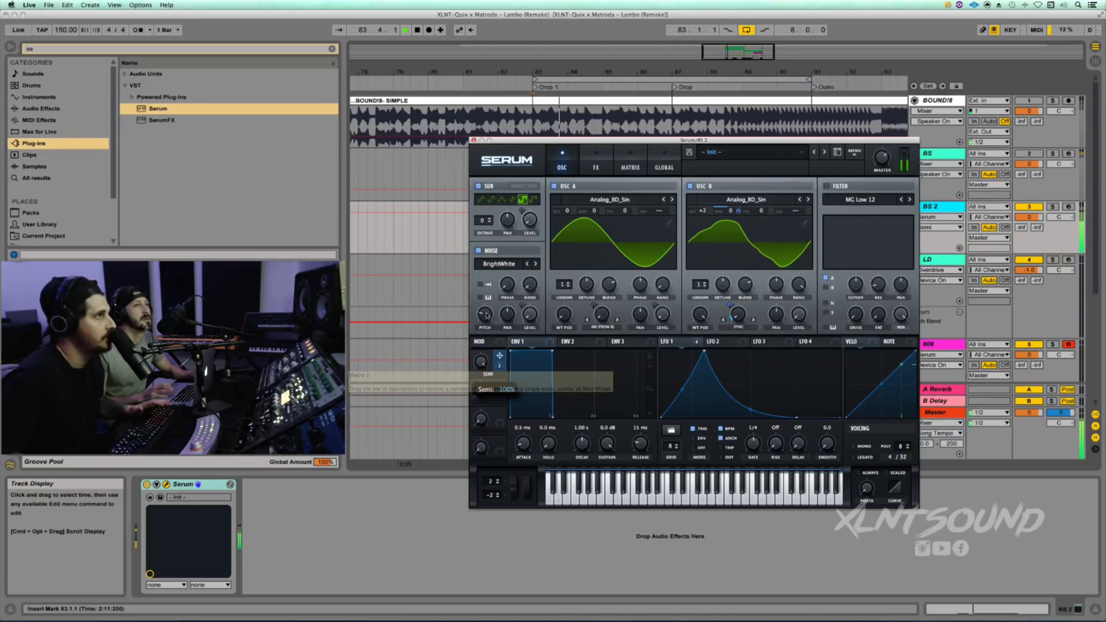
key("space")
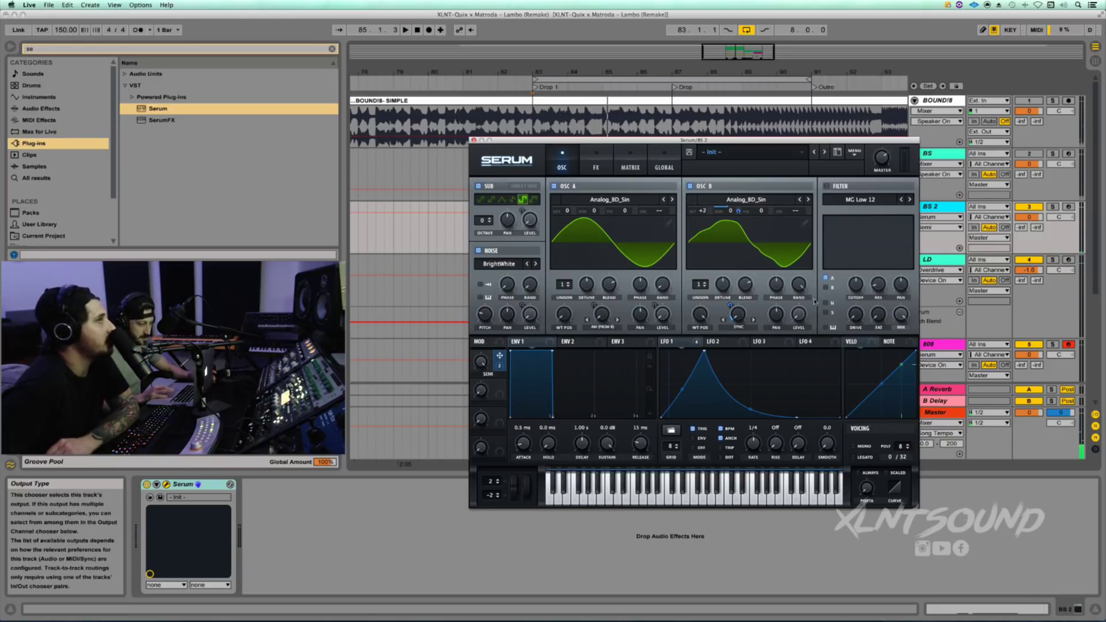
Turn on the filter and set its type to High 12
left_click(800, 286)
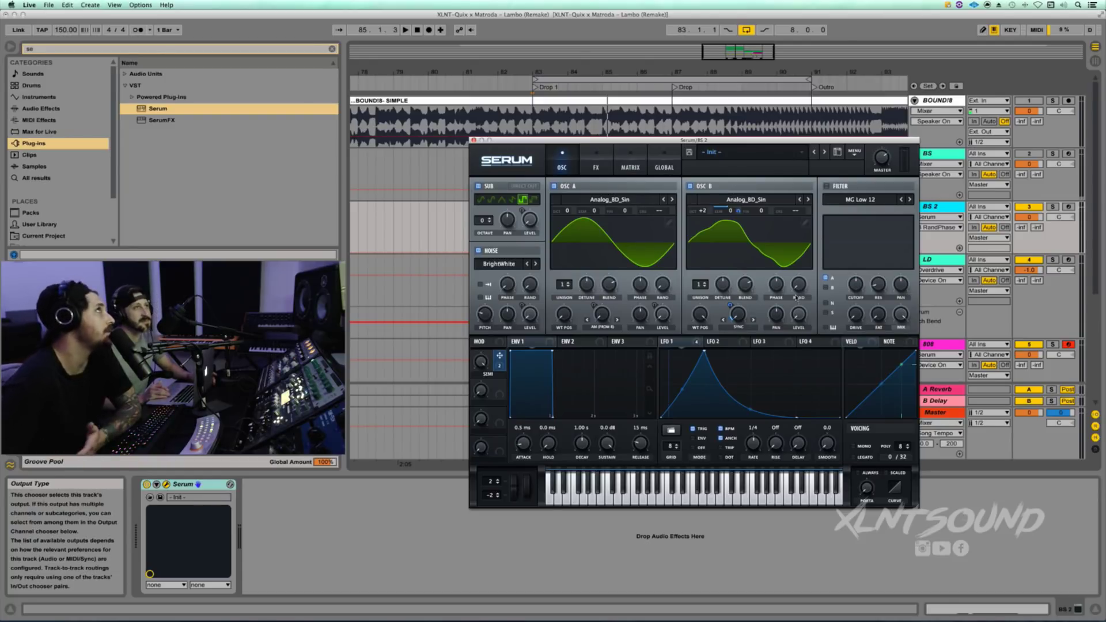
left_click(827, 186)
left_click(860, 199)
mouse_move(861, 208)
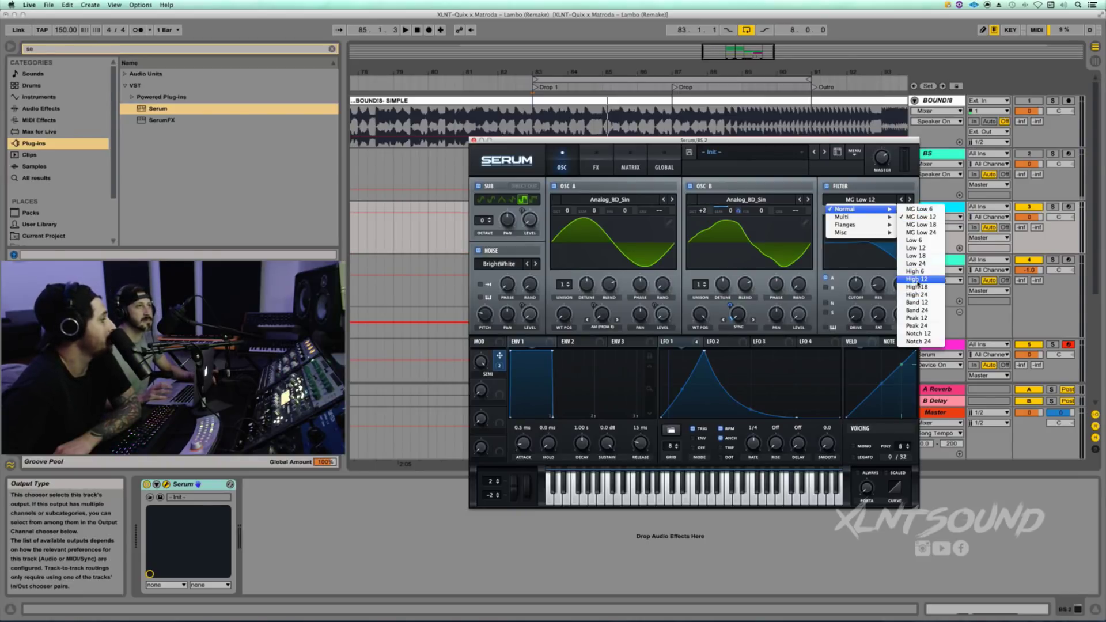
left_click(918, 279)
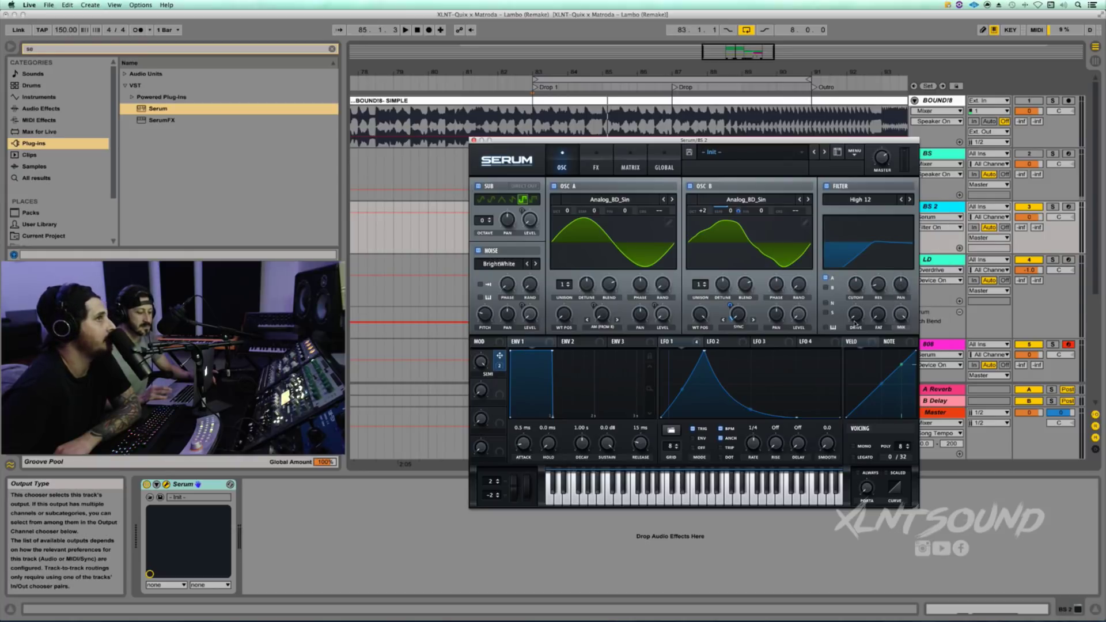
Set the filter drive to about 79%, route the sub oscillator through the filter, lower the cutoff and adjust the resonance
left_click_drag(854, 324, 854, 250)
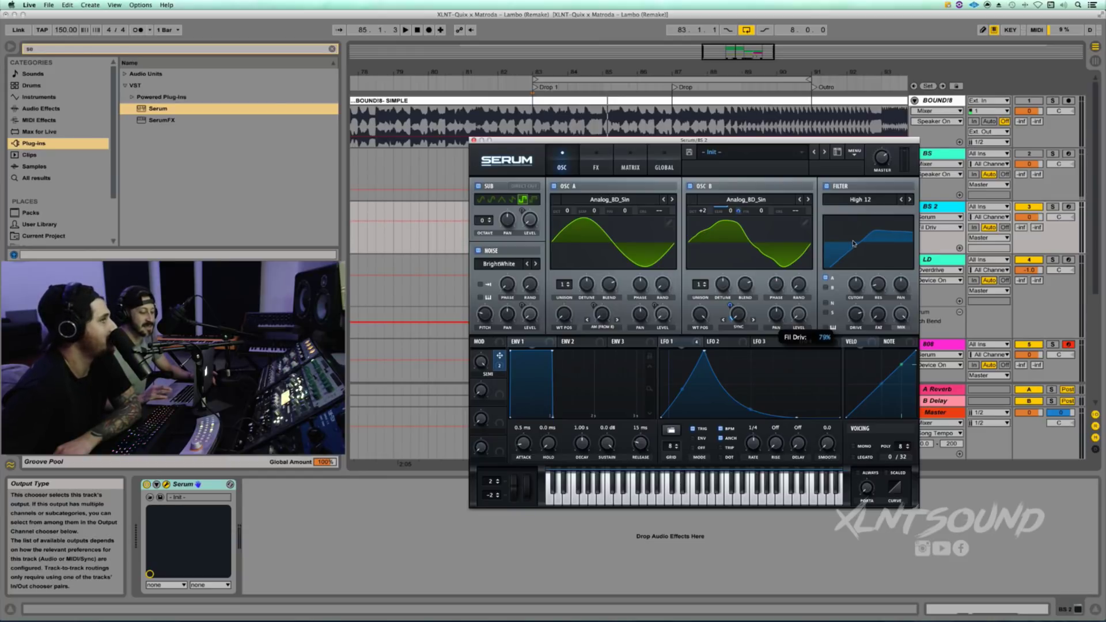
left_click_drag(853, 244, 854, 246)
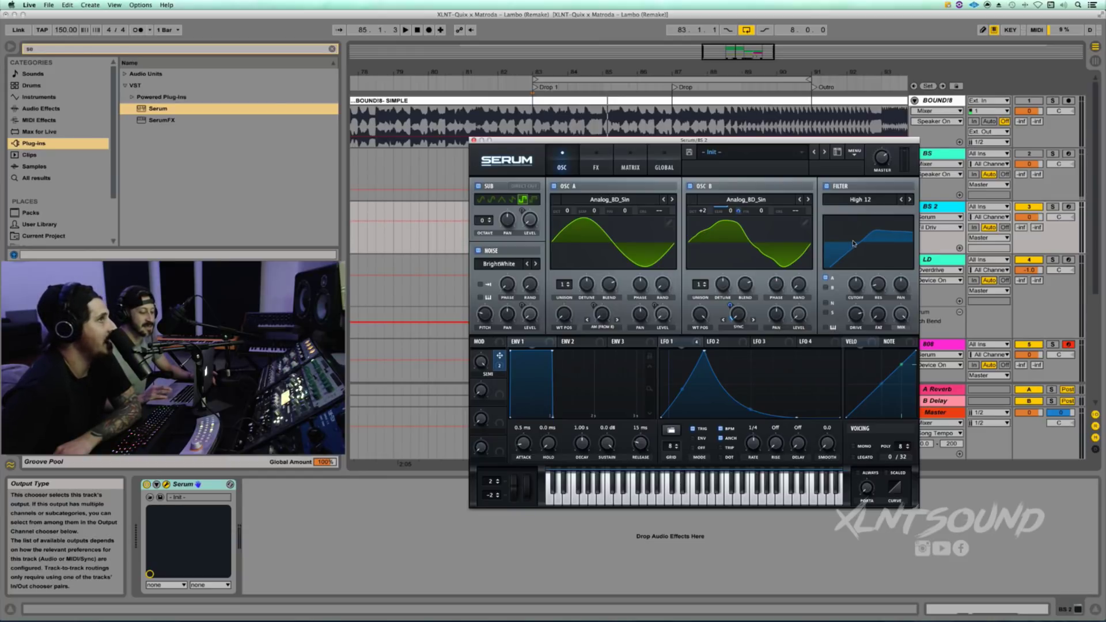
left_click(825, 312)
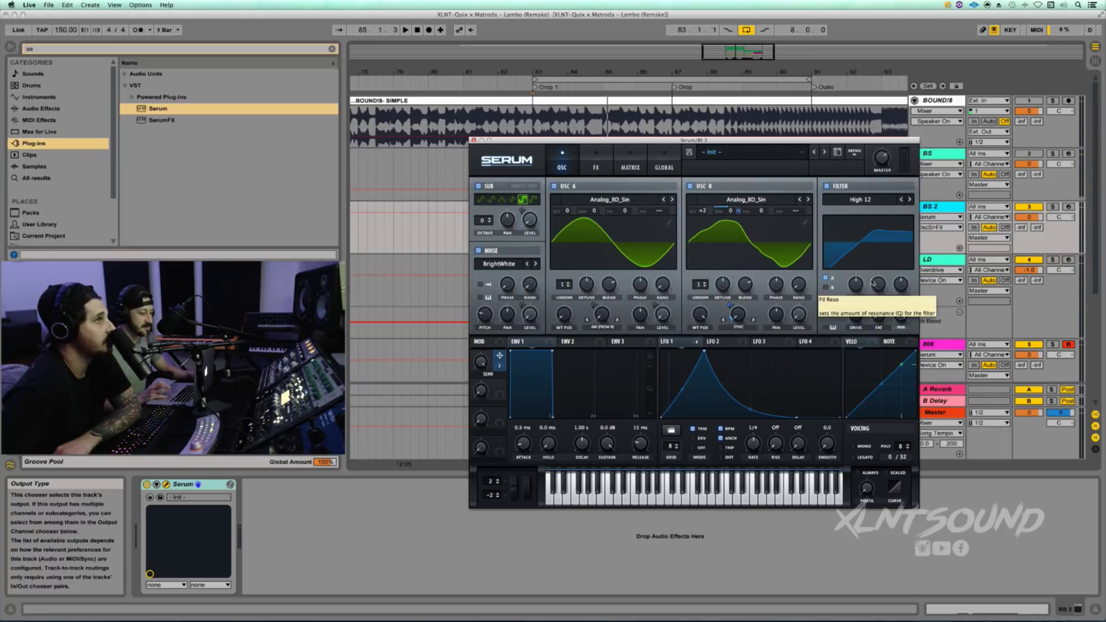
left_click_drag(856, 285, 858, 310)
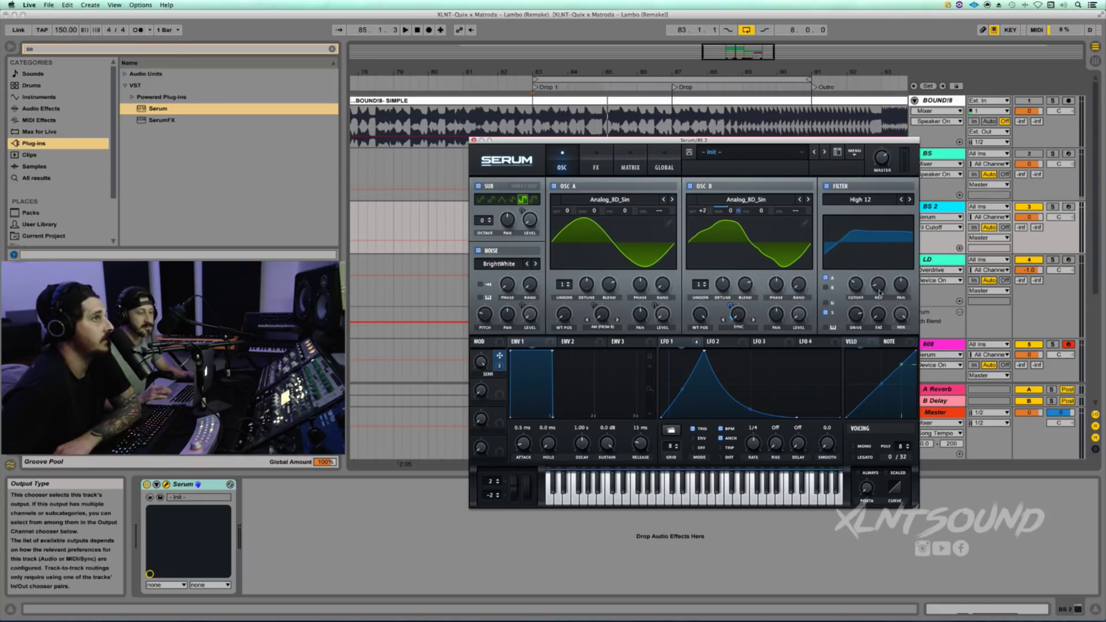
left_click(879, 288)
left_click_drag(879, 288, 880, 289)
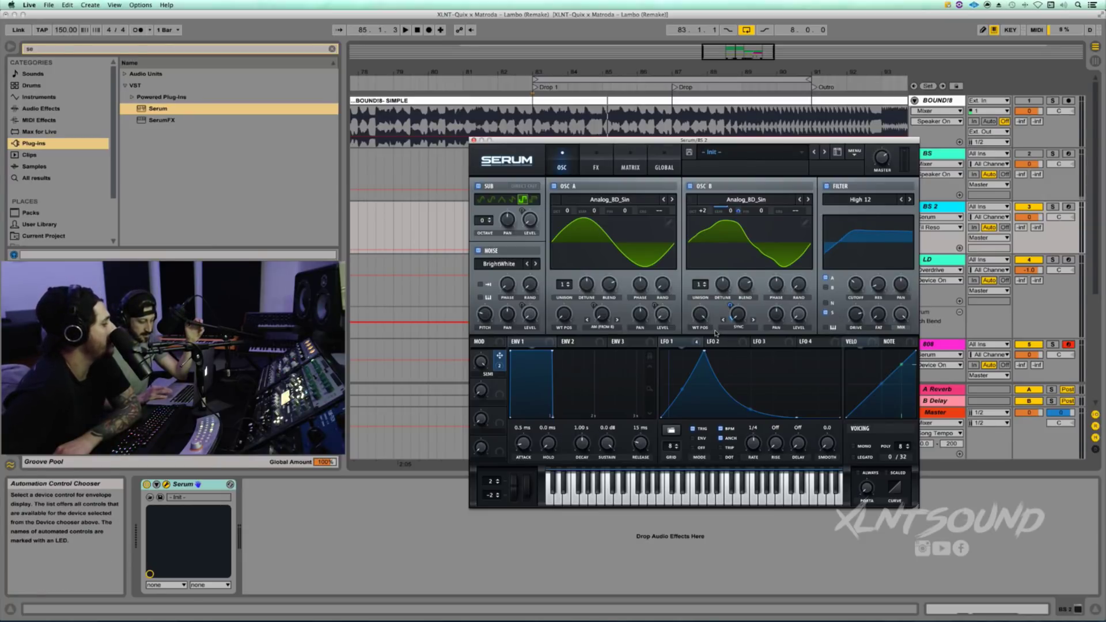
Assign LFO 1 to the filter cutoff, reduce the modulation amount and play the bass clip
mouse_move(698, 348)
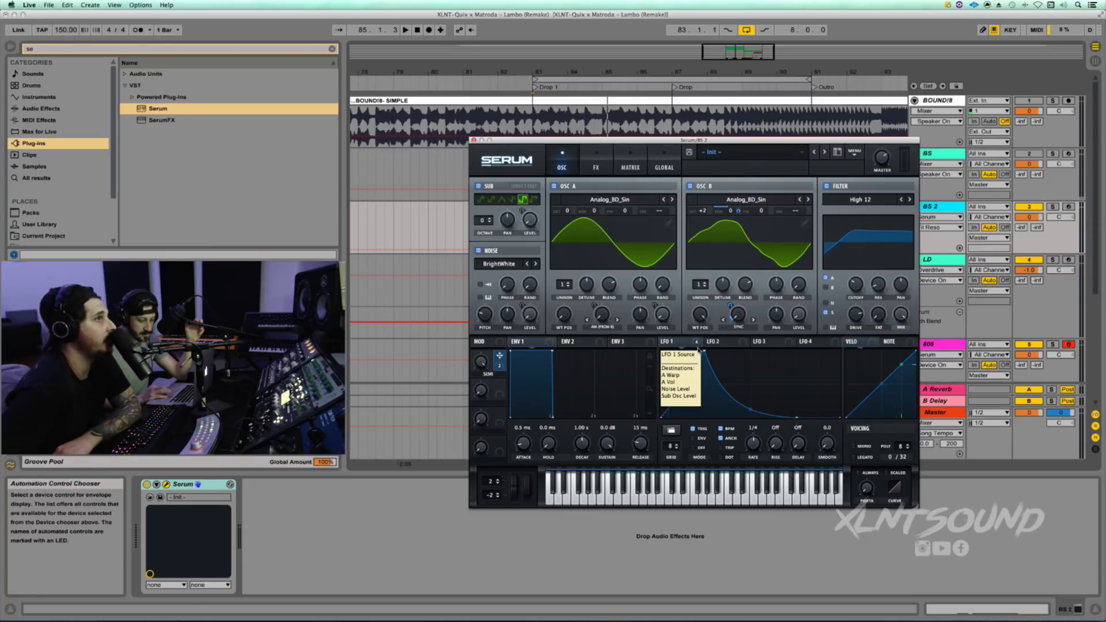
mouse_move(698, 350)
left_mouse_down()
mouse_move(866, 284)
mouse_move(855, 283)
left_mouse_up()
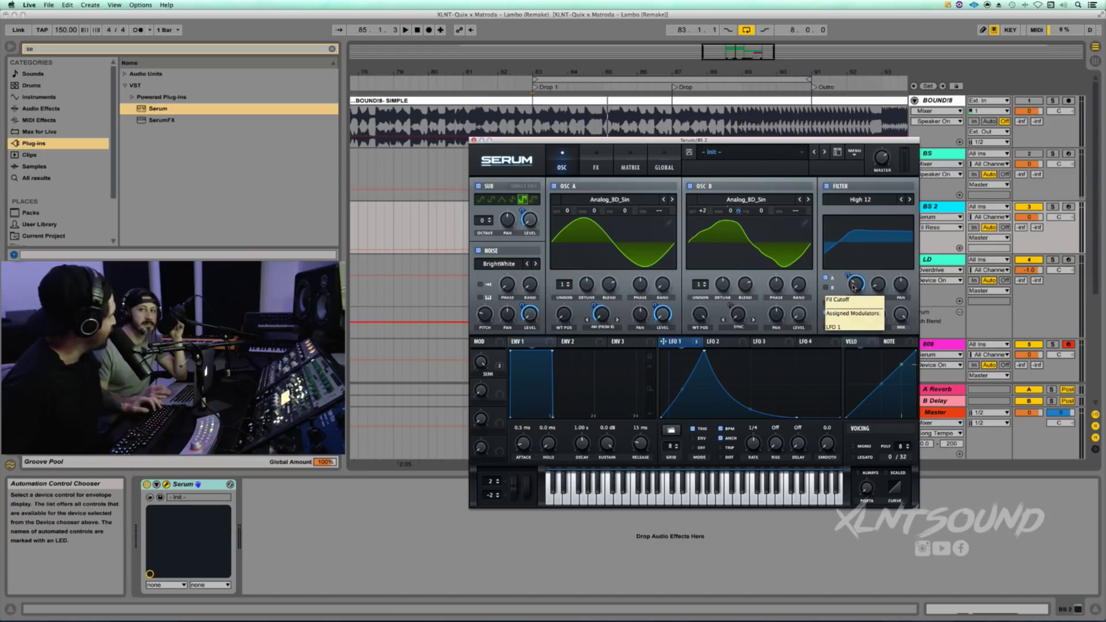
left_click(853, 283)
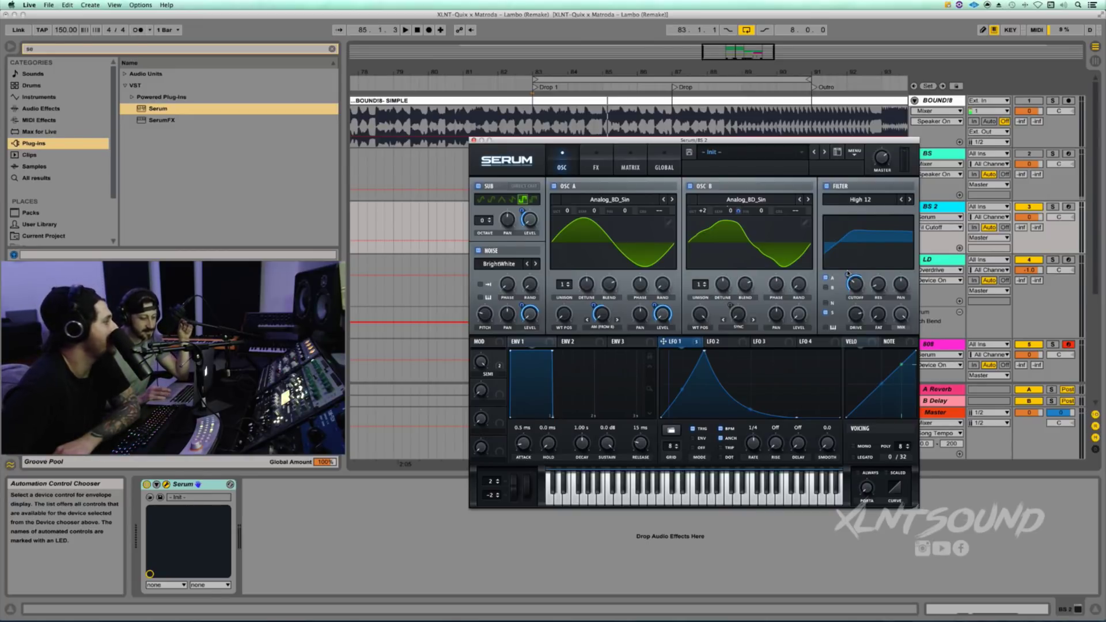
left_click_drag(847, 274, 848, 302)
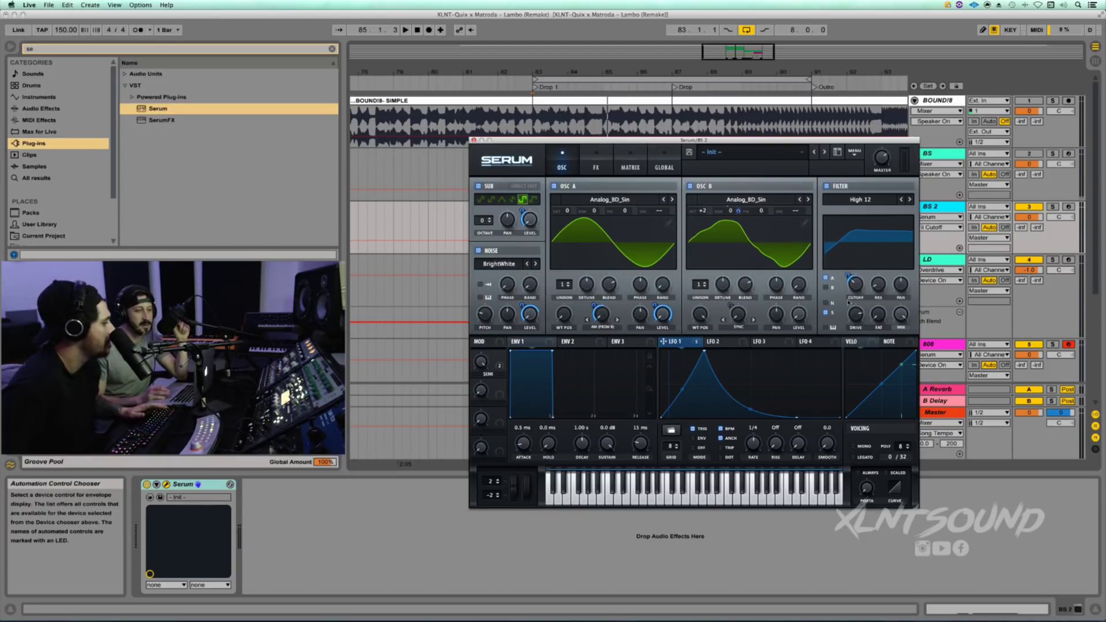
key("space")
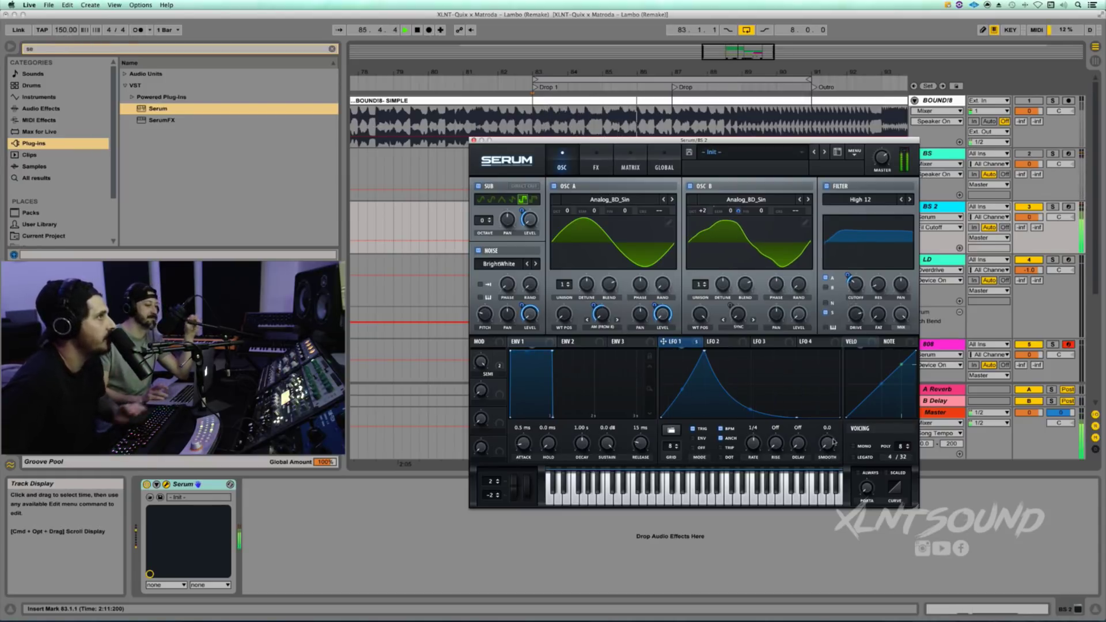
key("space")
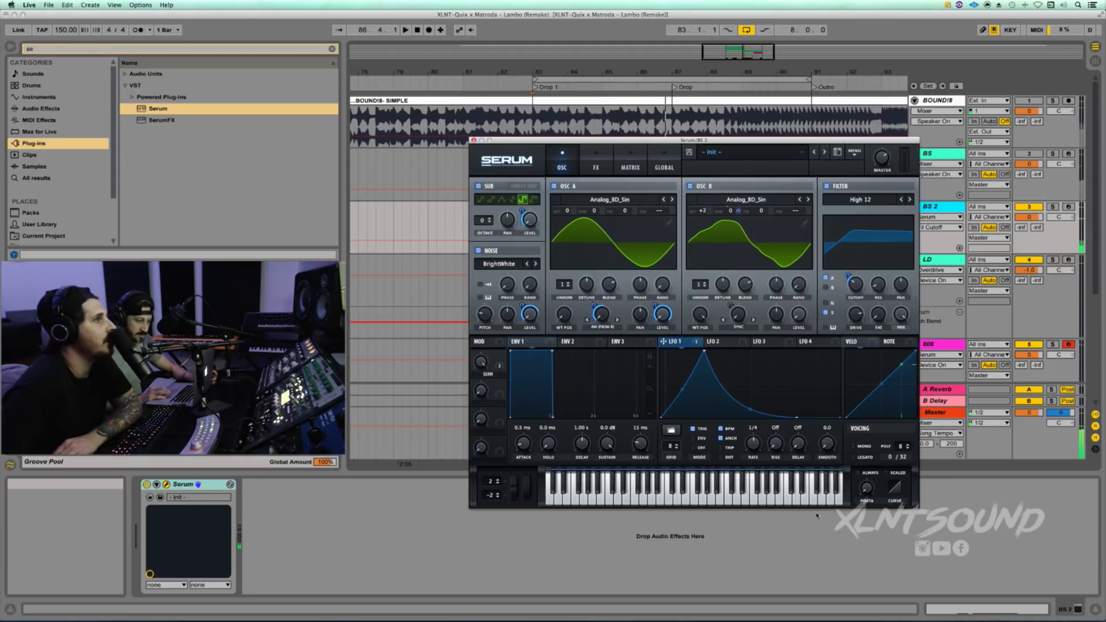
Enable mono voicing and set the portamento time to about 63 ms
left_click(853, 446)
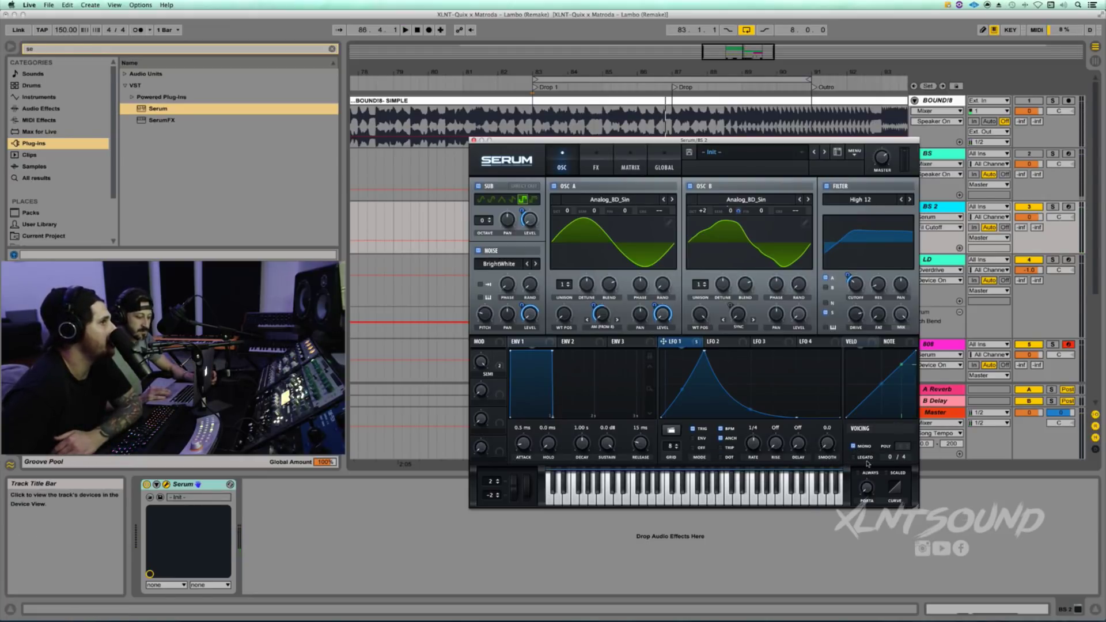
left_click_drag(867, 488, 864, 451)
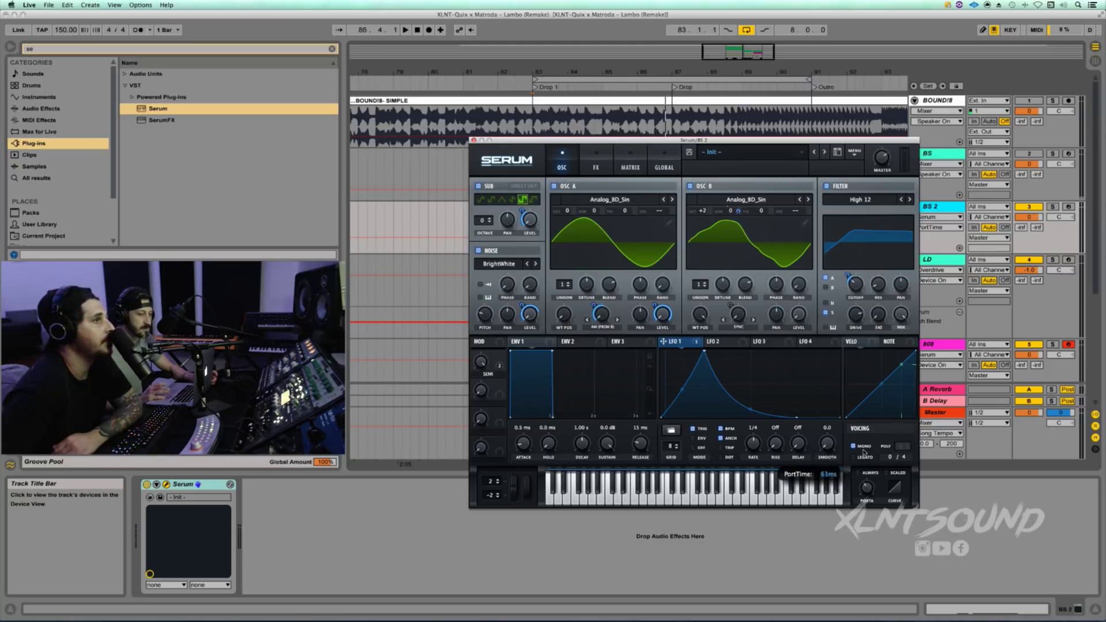
left_click_drag(863, 452, 864, 449)
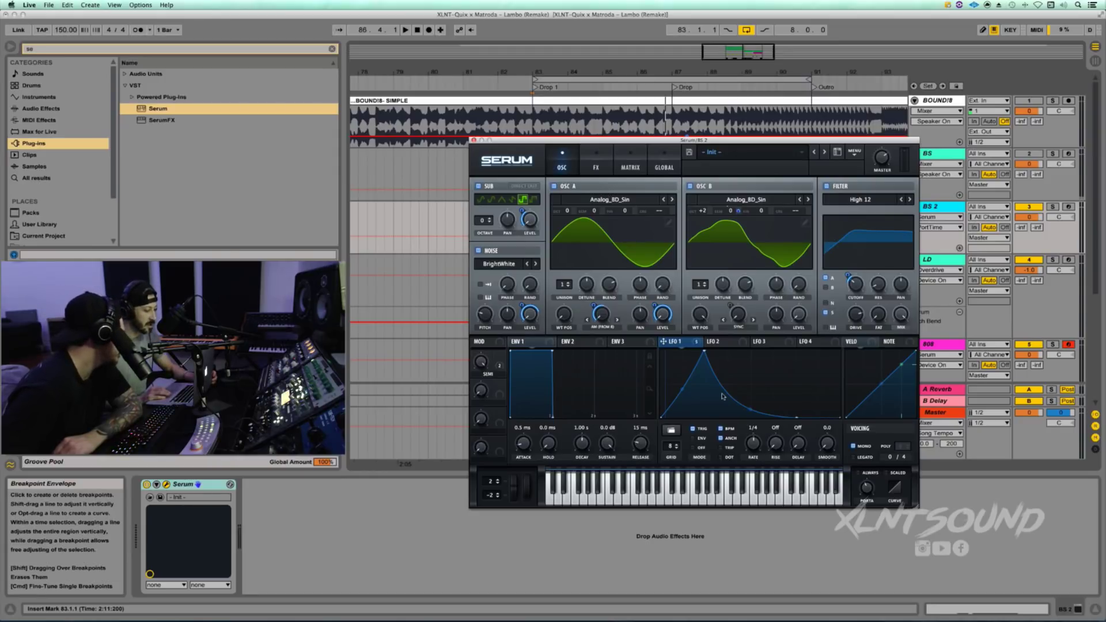
Load the XLNT-Quix Matroda BS.fxr effect chain into the effects rack
mouse_move(697, 344)
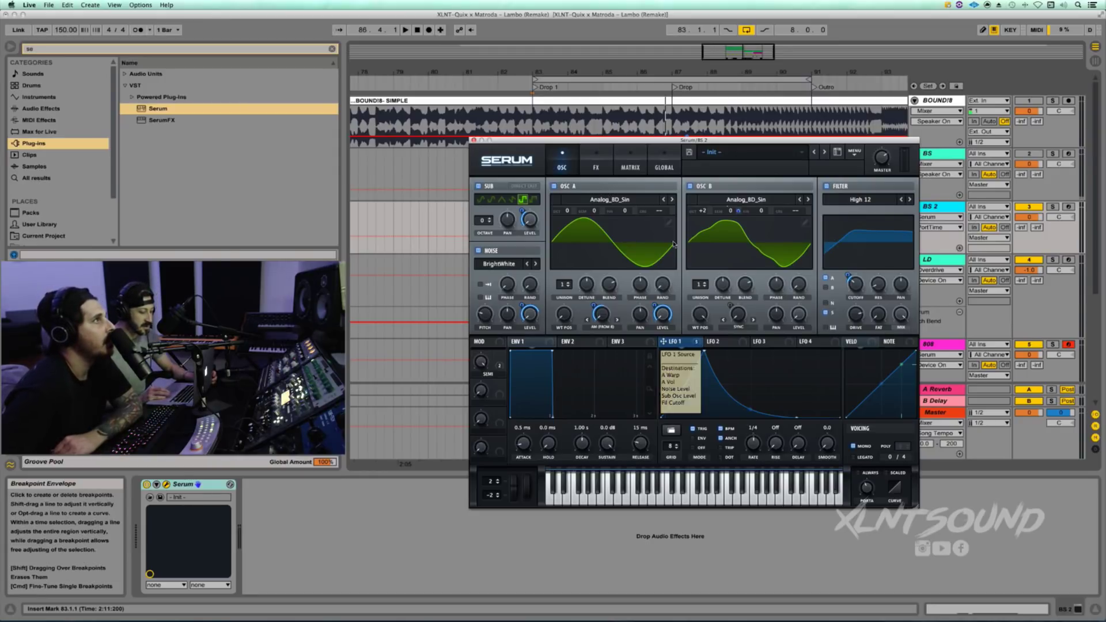
left_click(601, 162)
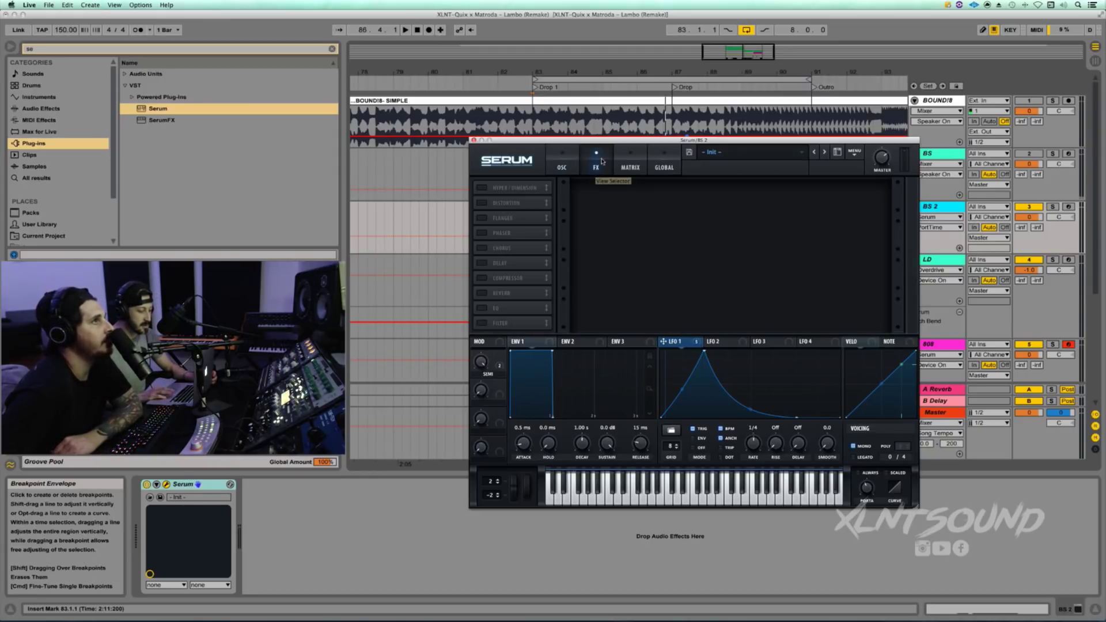
left_click(855, 152)
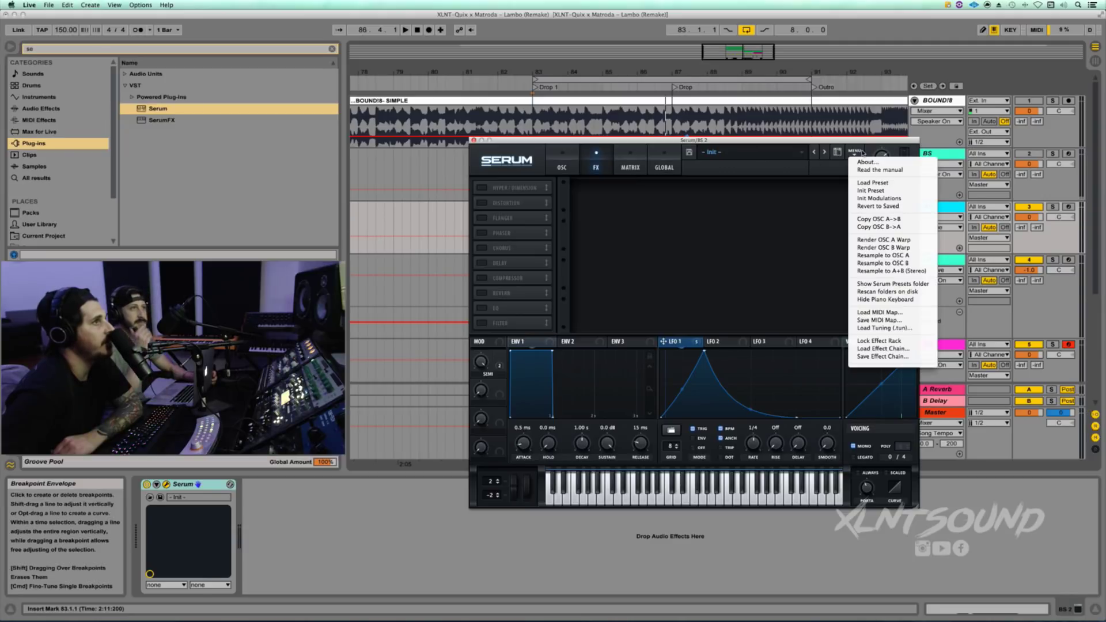
left_click(874, 349)
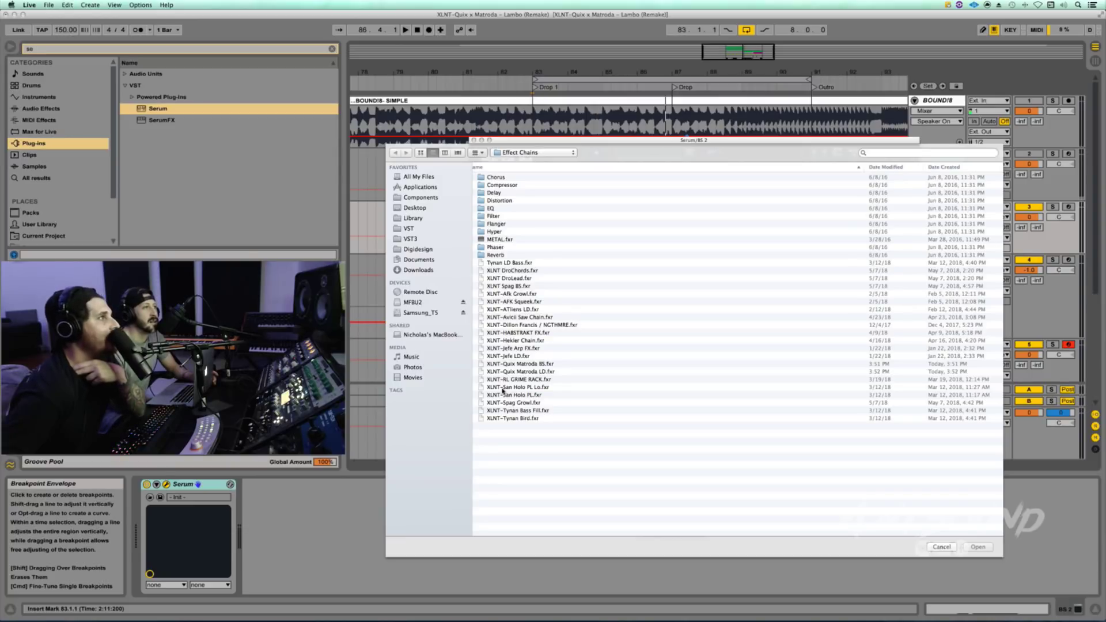
left_click(502, 367)
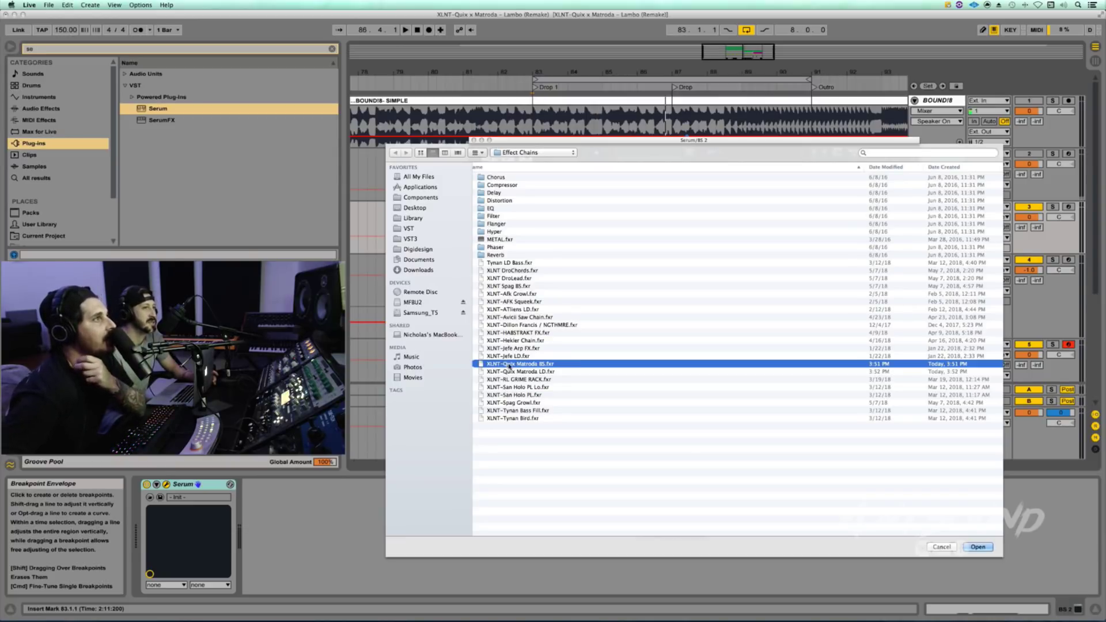
left_click(973, 547)
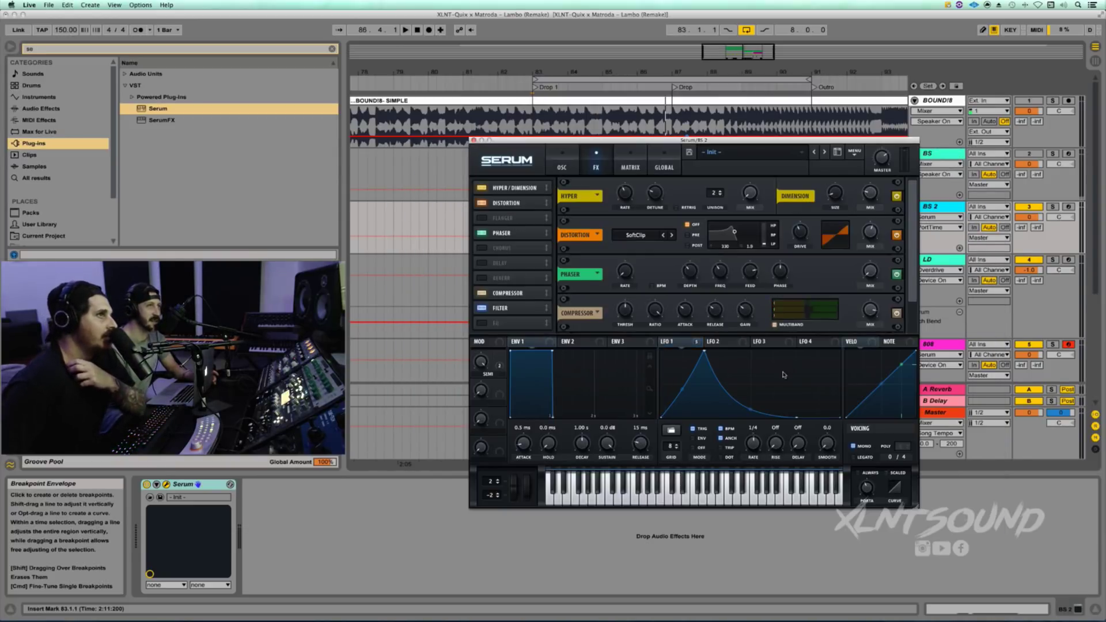
Bypass the distortion, phaser, compressor and filter effects, leaving only Hyper/Dimension active
left_click(897, 234)
left_click(897, 274)
left_click(896, 313)
mouse_move(909, 300)
left_mouse_down()
mouse_move(913, 323)
mouse_move(911, 292)
left_mouse_up()
left_click(896, 316)
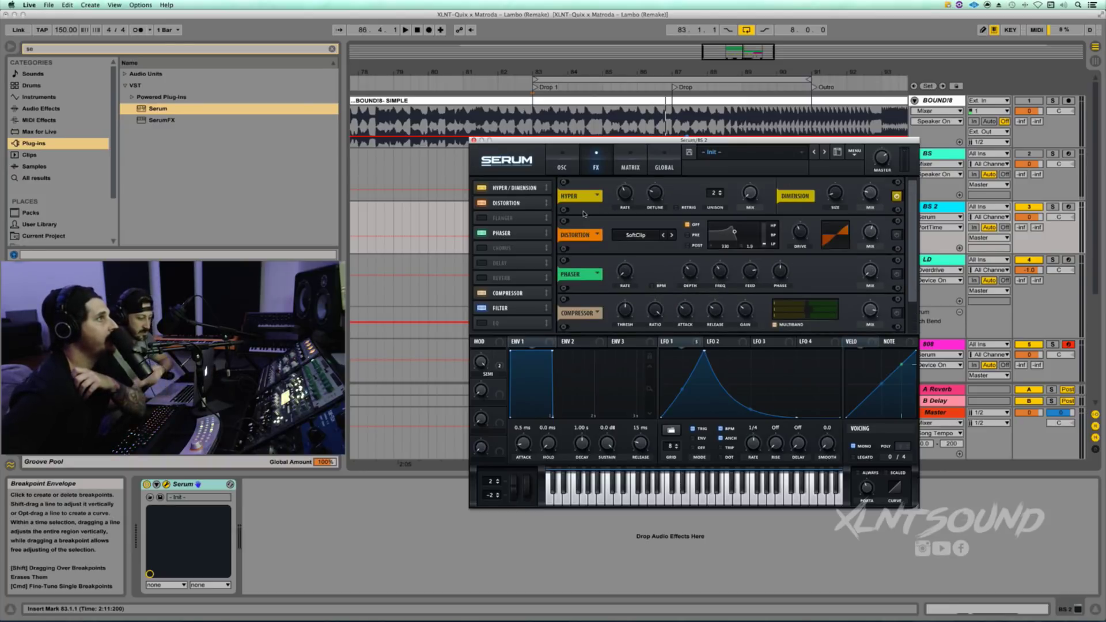
Examine the Hyper/Dimension settings, play the bass clip with them and check the master volume
left_click(628, 198)
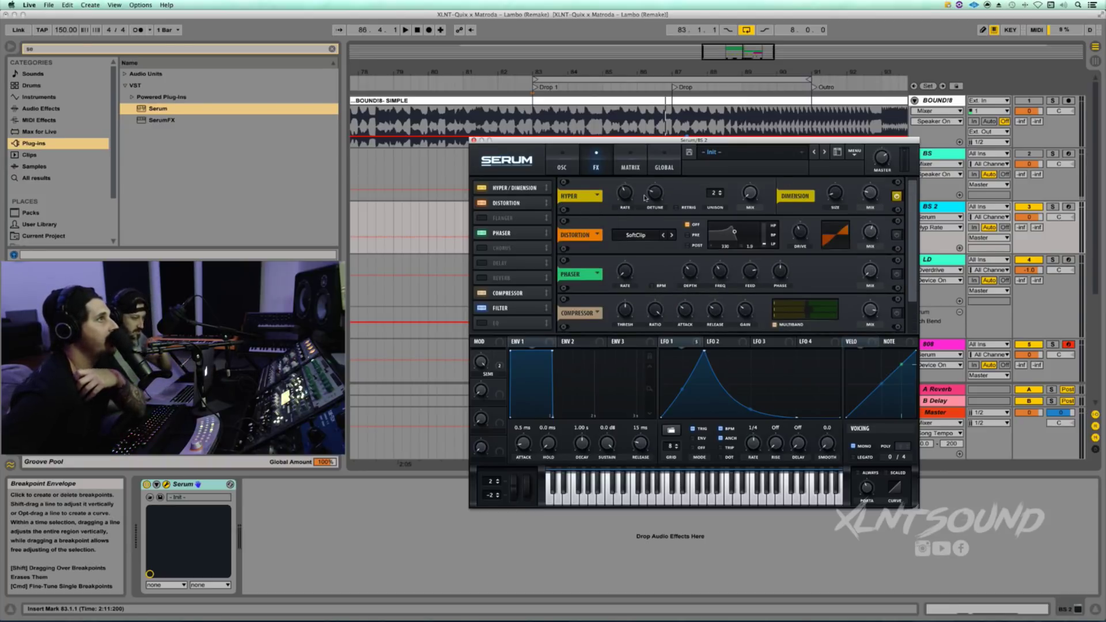
left_click(653, 198)
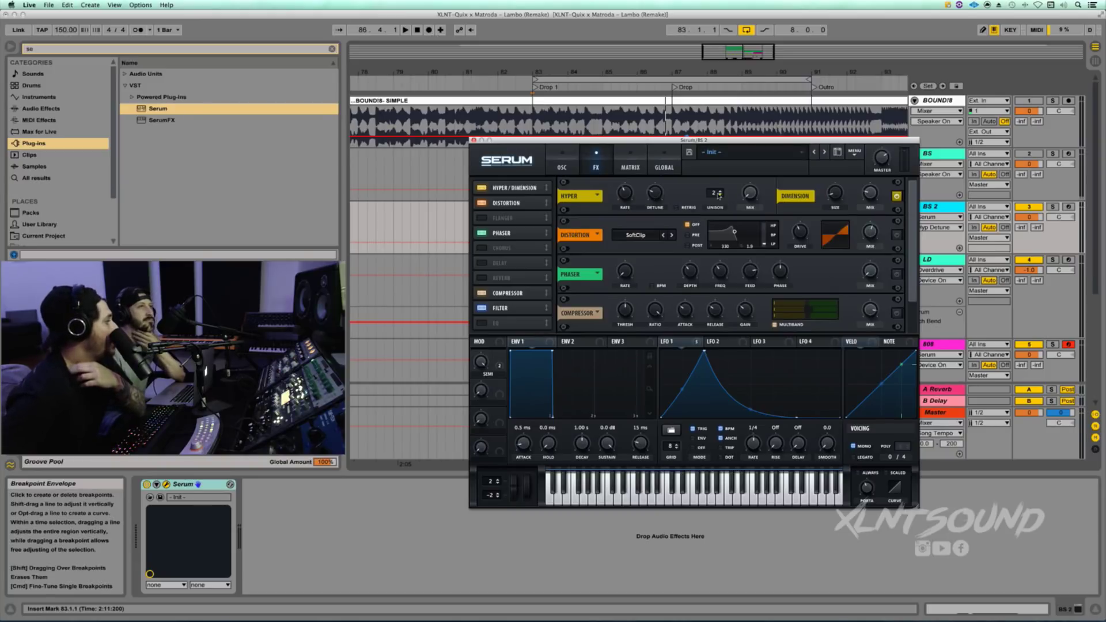
left_click(748, 198)
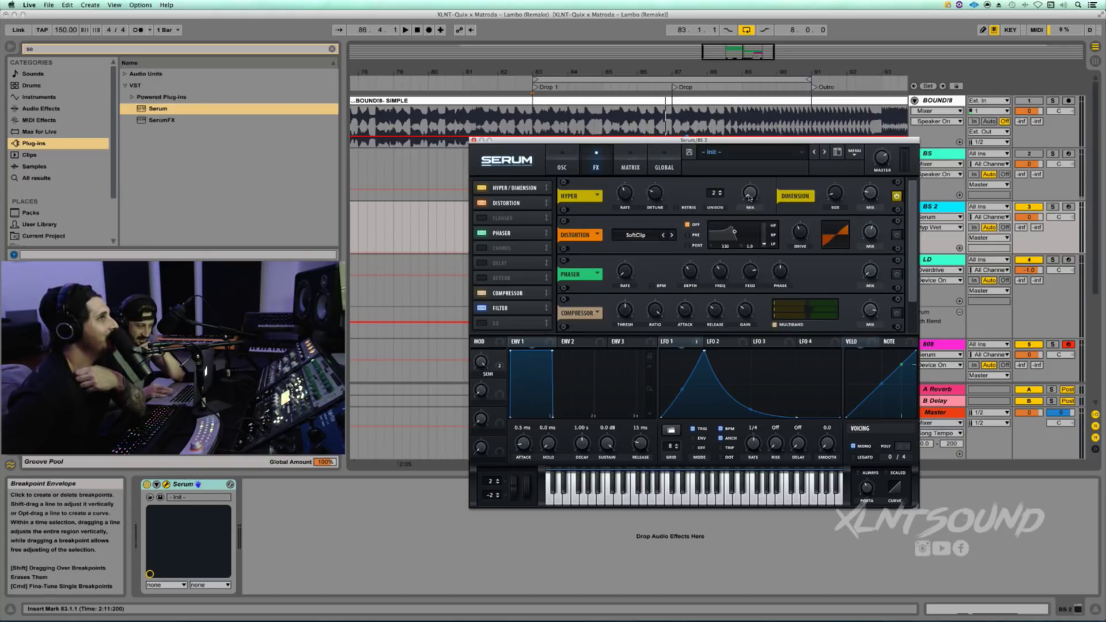
left_click(835, 197)
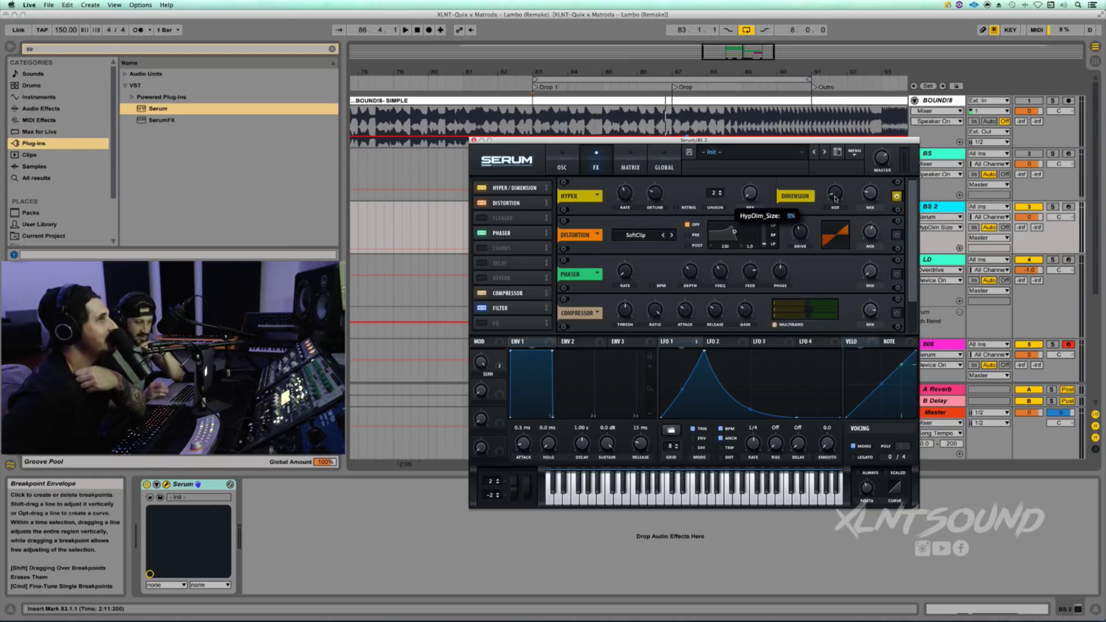
left_click(872, 194)
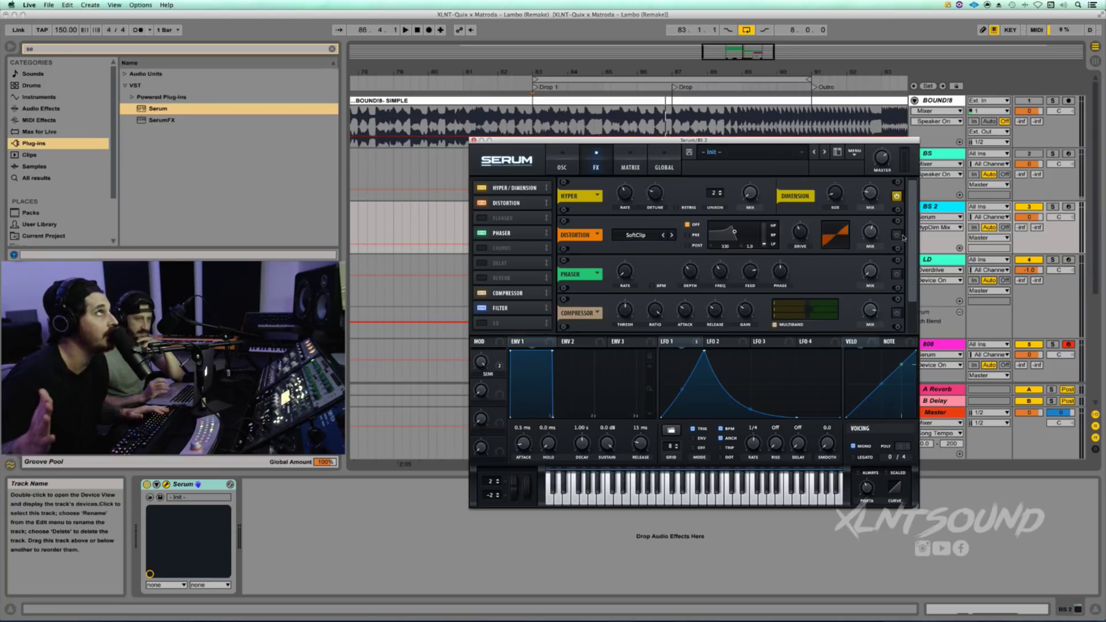
key("space")
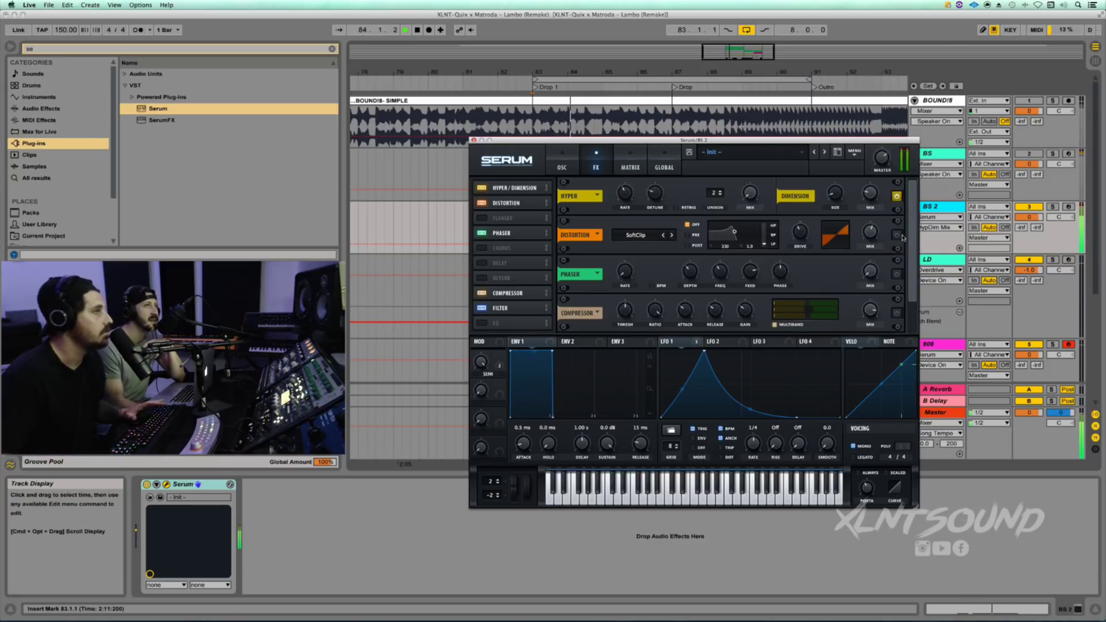
key("space")
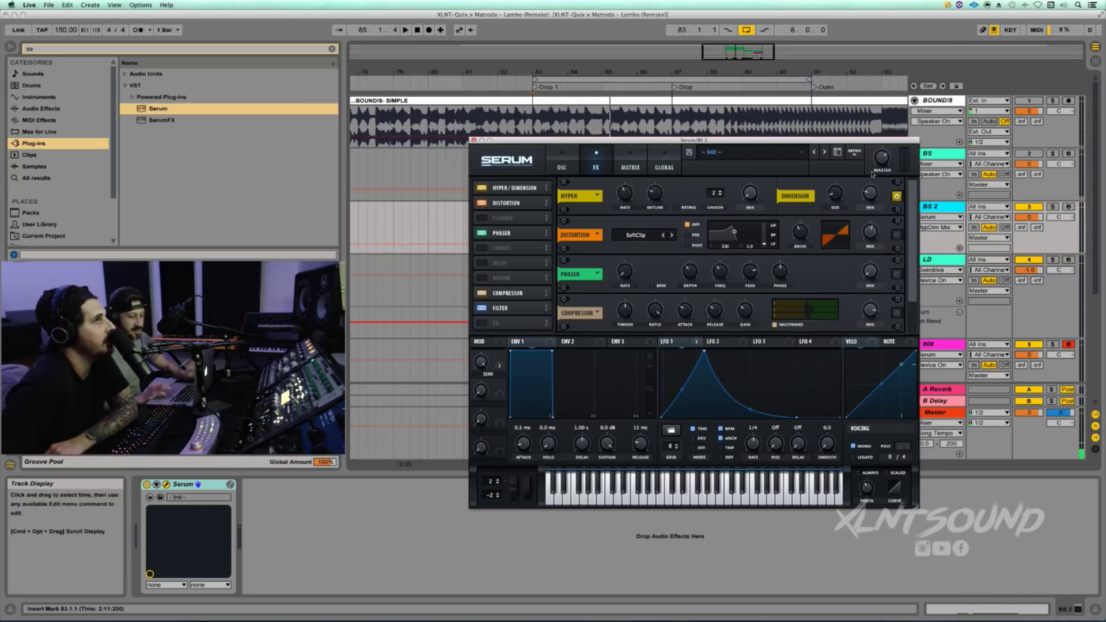
left_click(880, 163)
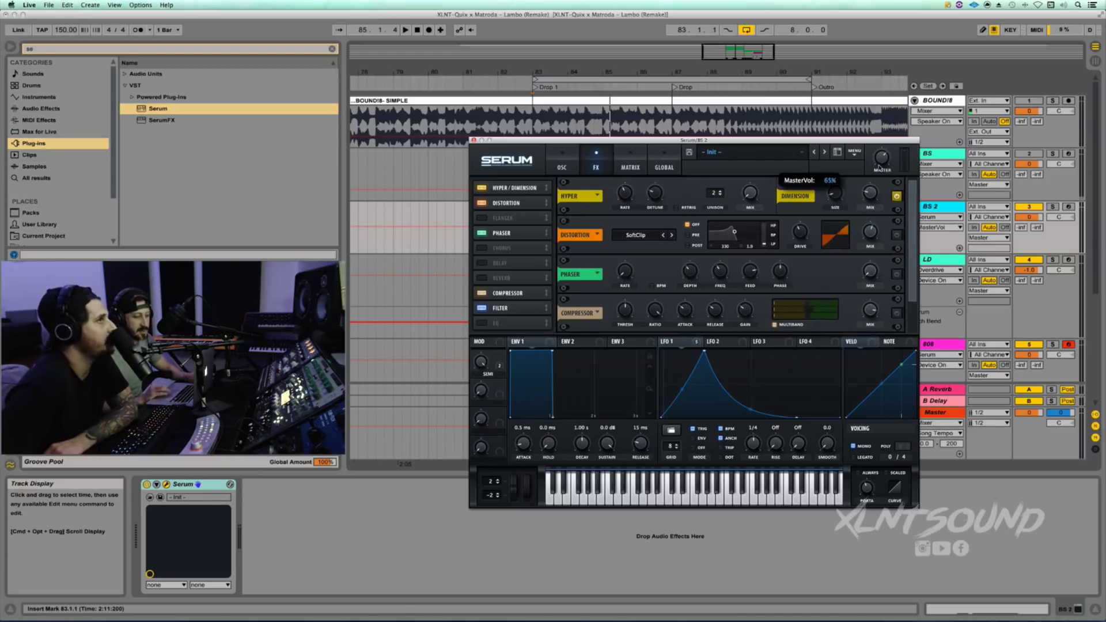
Turn on the SoftClip distortion, assign LFO 1 to its drive with a reduced modulation amount and play the bass clip
left_click(897, 236)
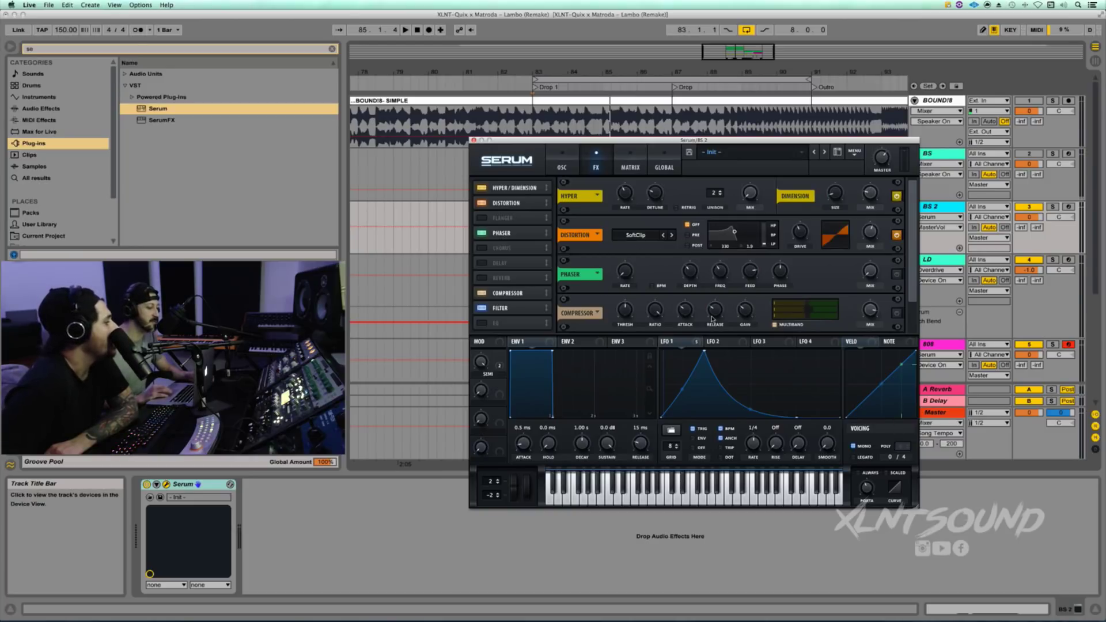
left_click_drag(668, 341, 795, 231)
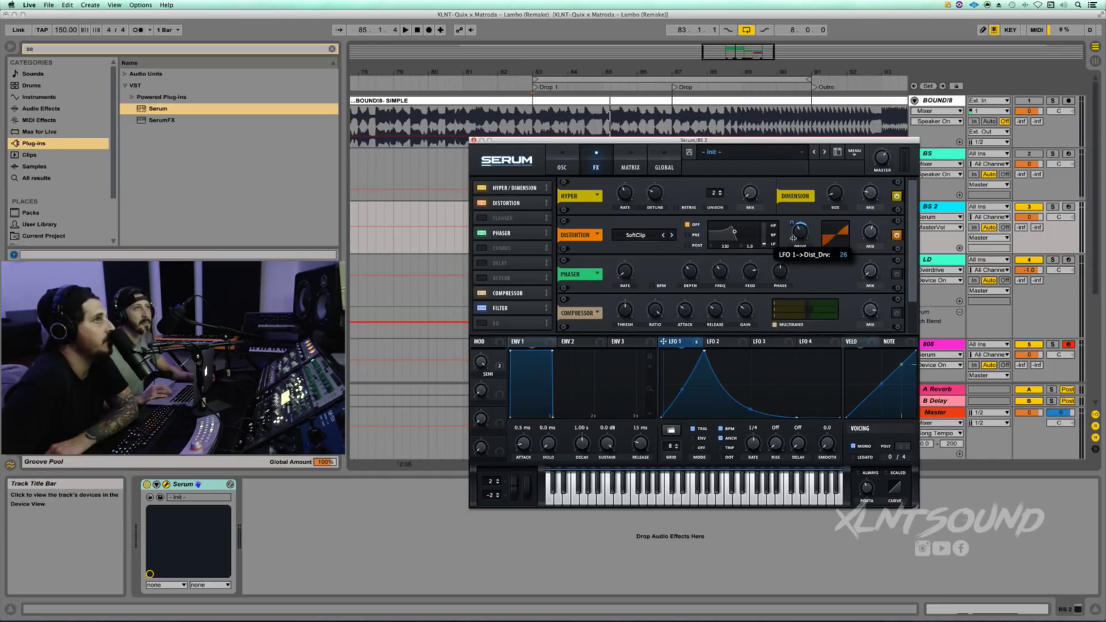
left_click_drag(794, 238, 794, 247)
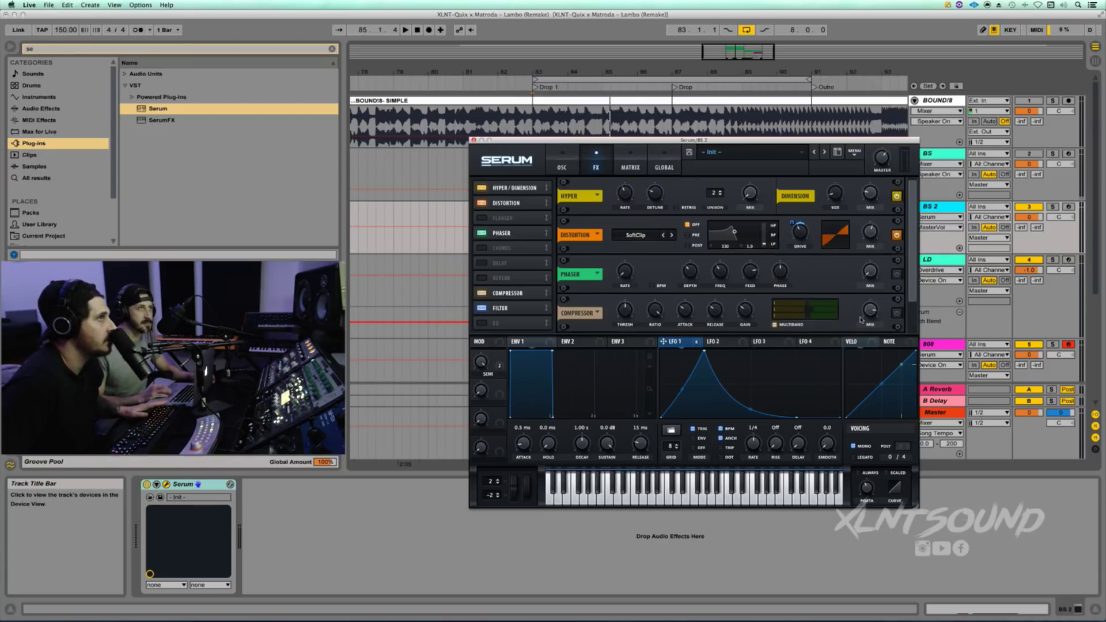
key("space")
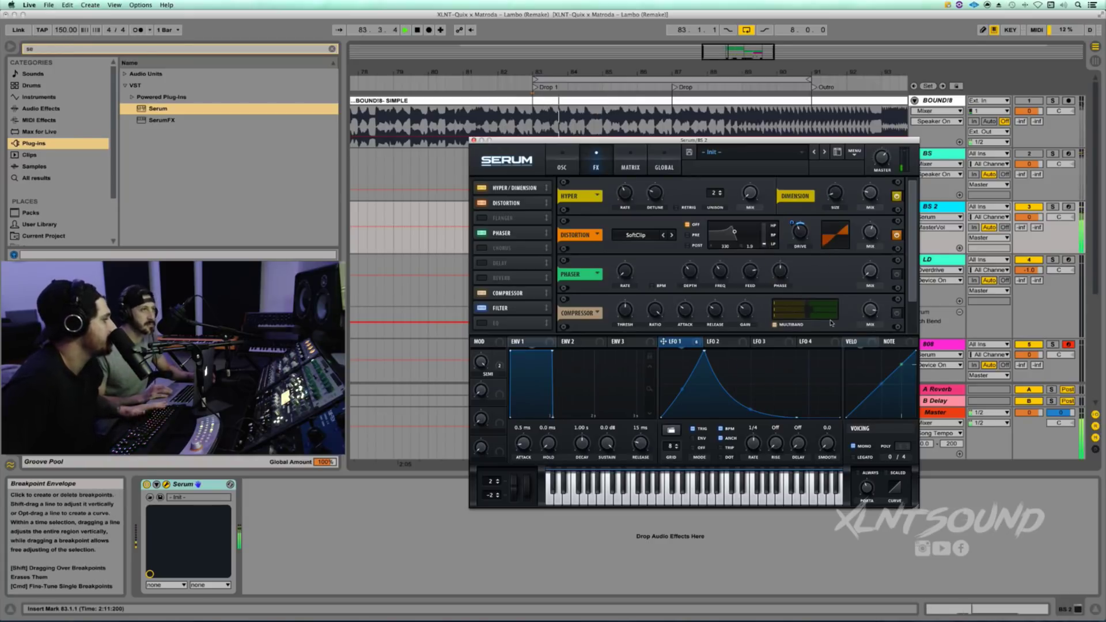
key("space")
Turn on the phaser and check its depth, frequency, feedback, phase and mix values
left_click(896, 275)
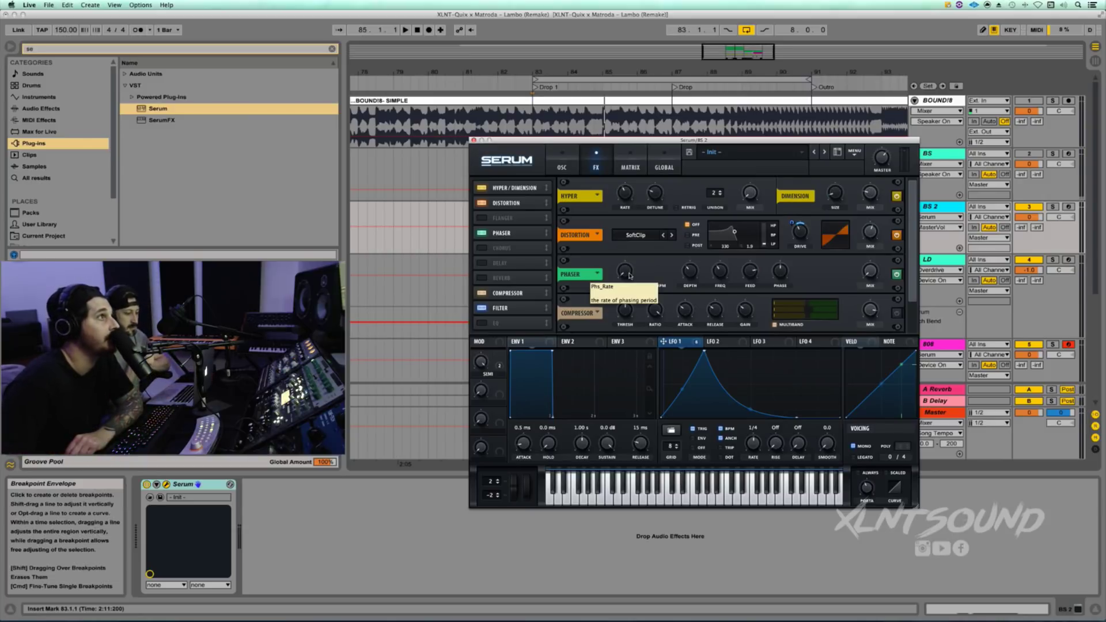
left_click(688, 277)
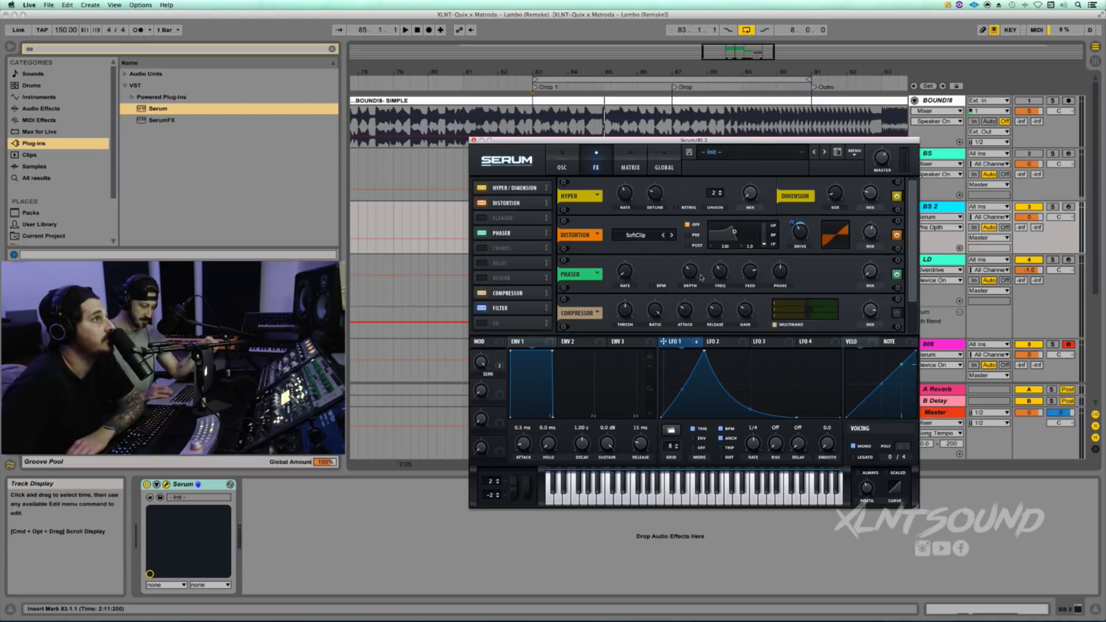
left_click(720, 272)
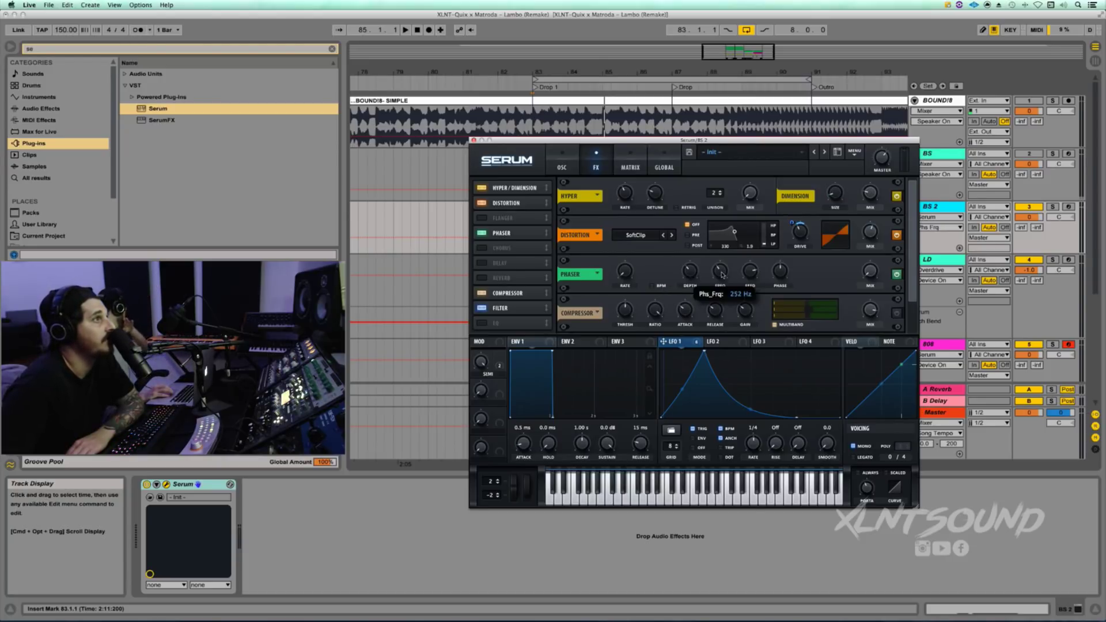
left_click(749, 273)
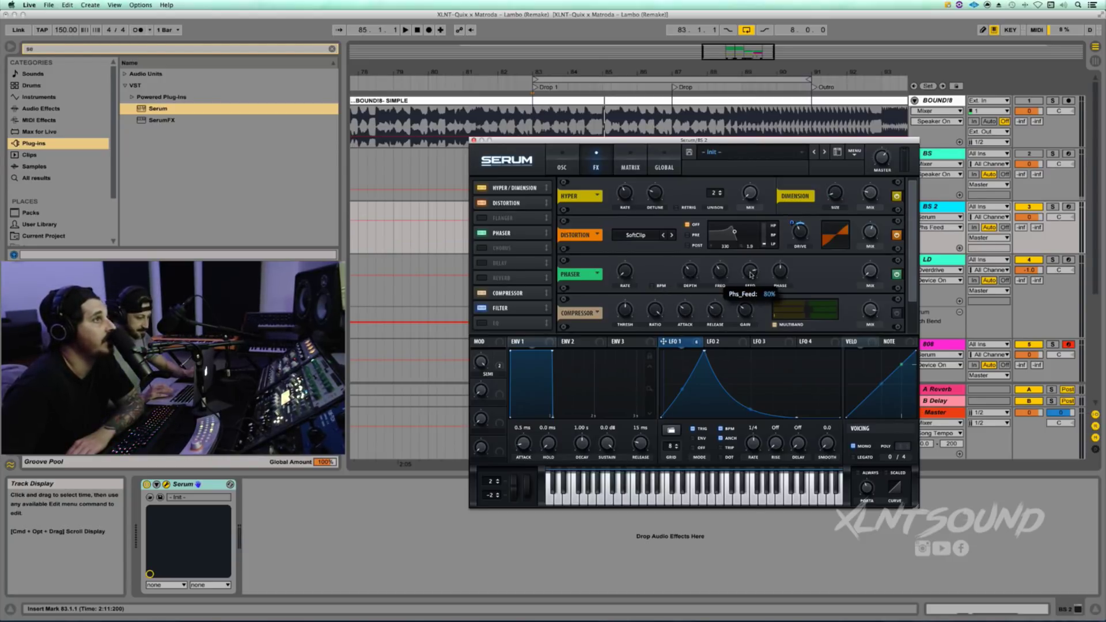
left_click(780, 272)
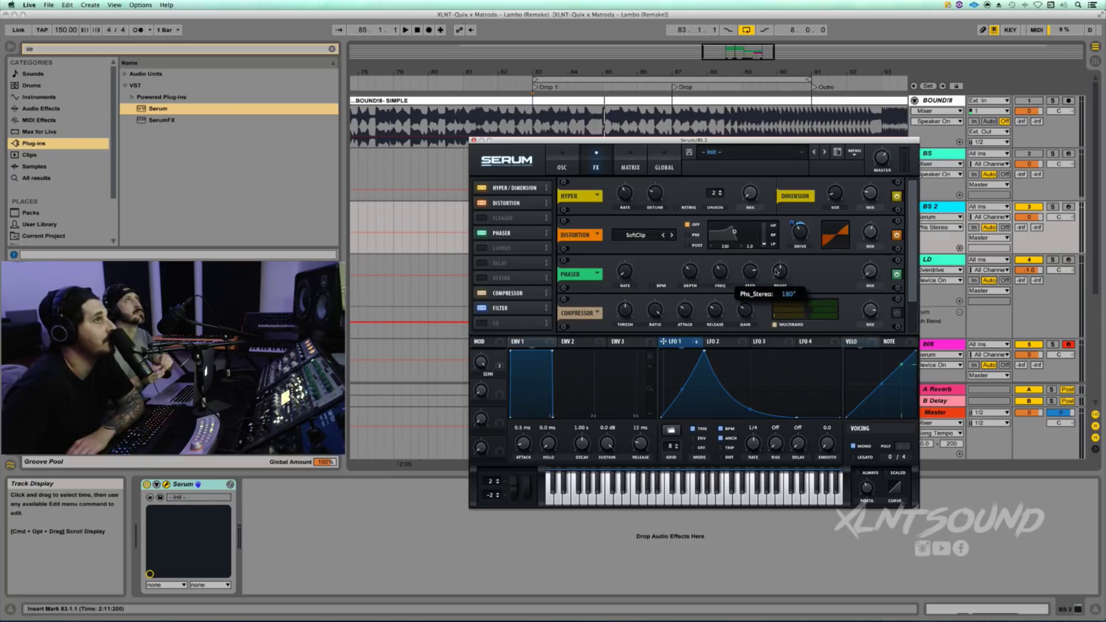
left_click(871, 275)
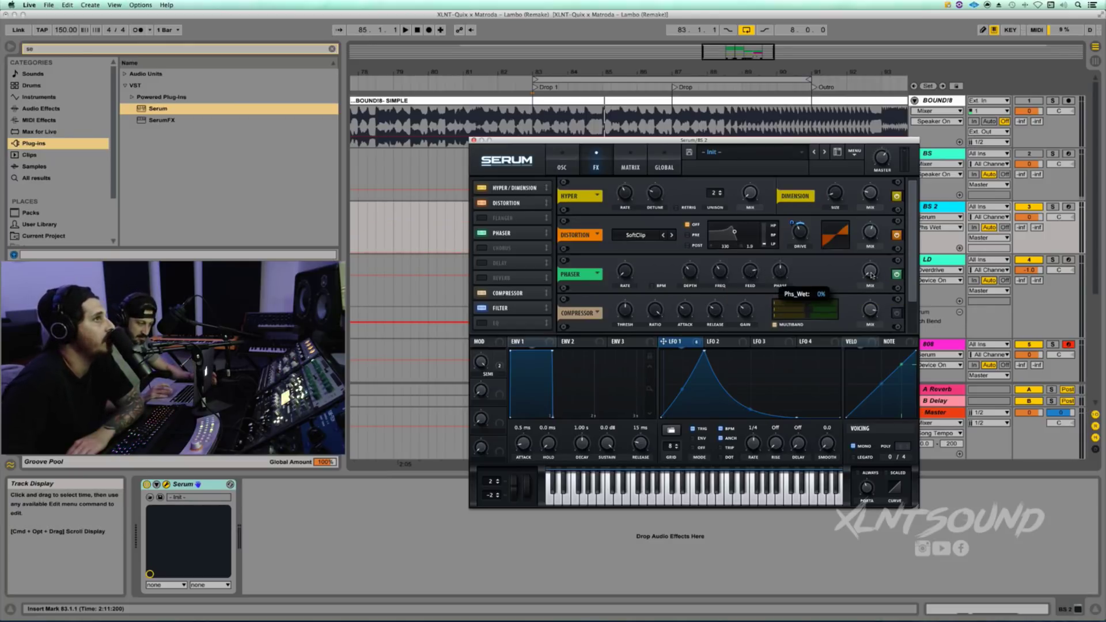
Assign LFO 1 to the phaser mix with a modulation amount of about 19 and play the bass clip
left_click_drag(691, 346, 868, 273)
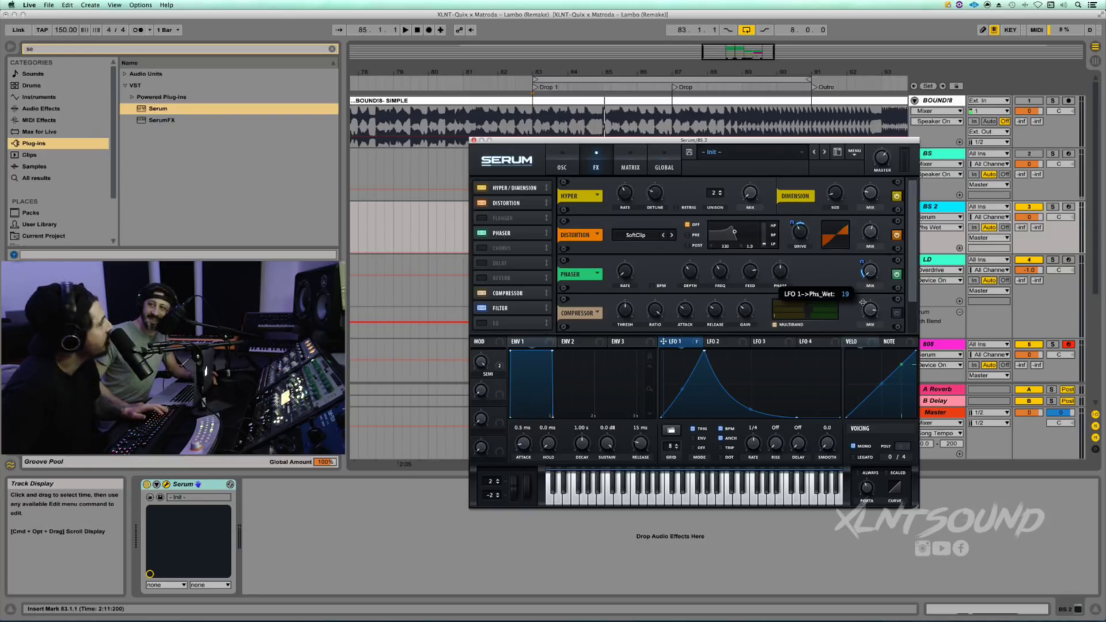
left_click_drag(862, 302, 864, 303)
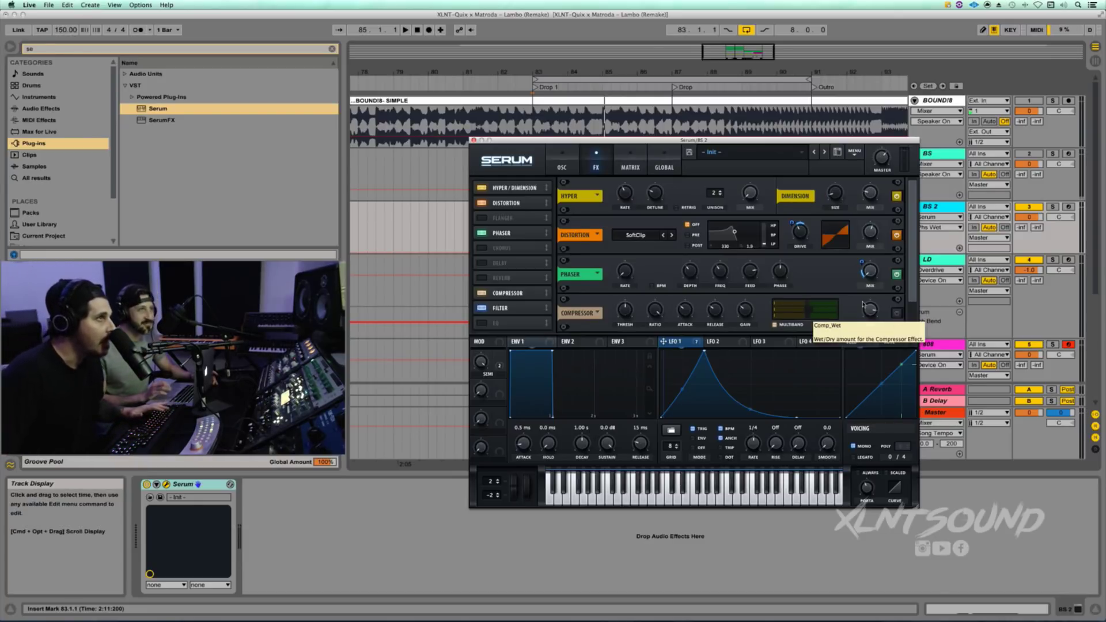
key("space")
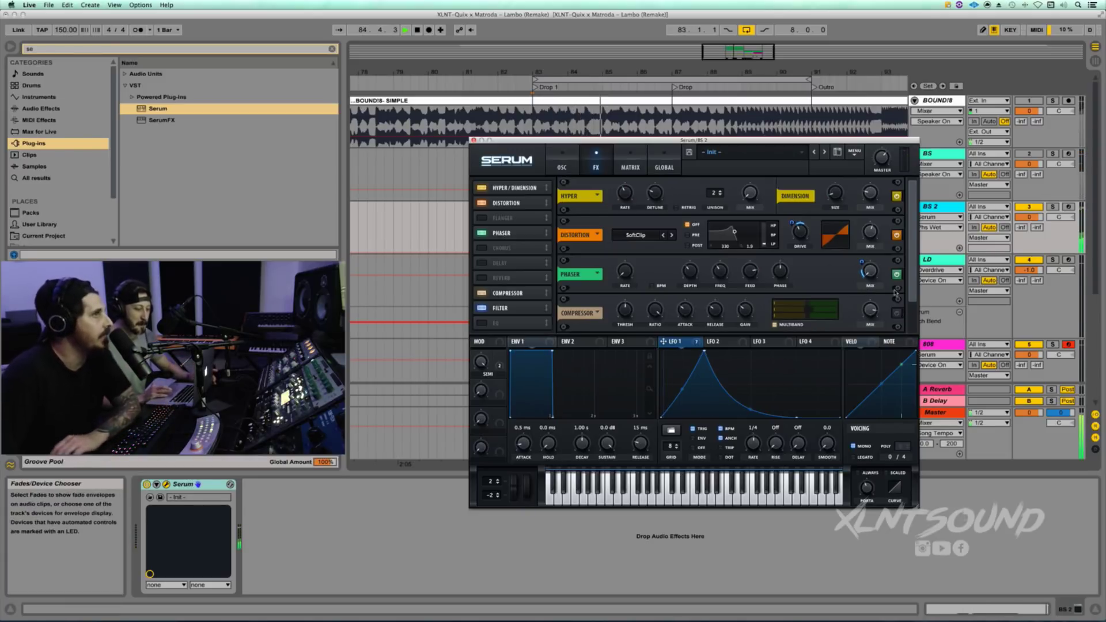
key("space")
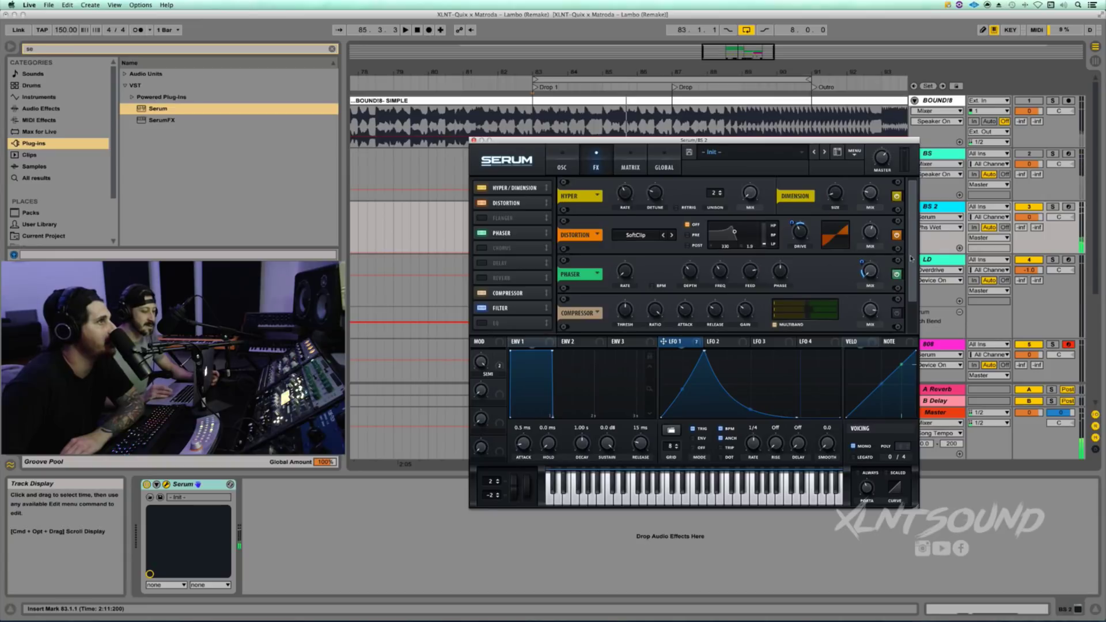
Check the compressor's threshold, ratio, attack, release, gain and mix values, and play the bass clip through it
scroll(898, 262, "down", 2)
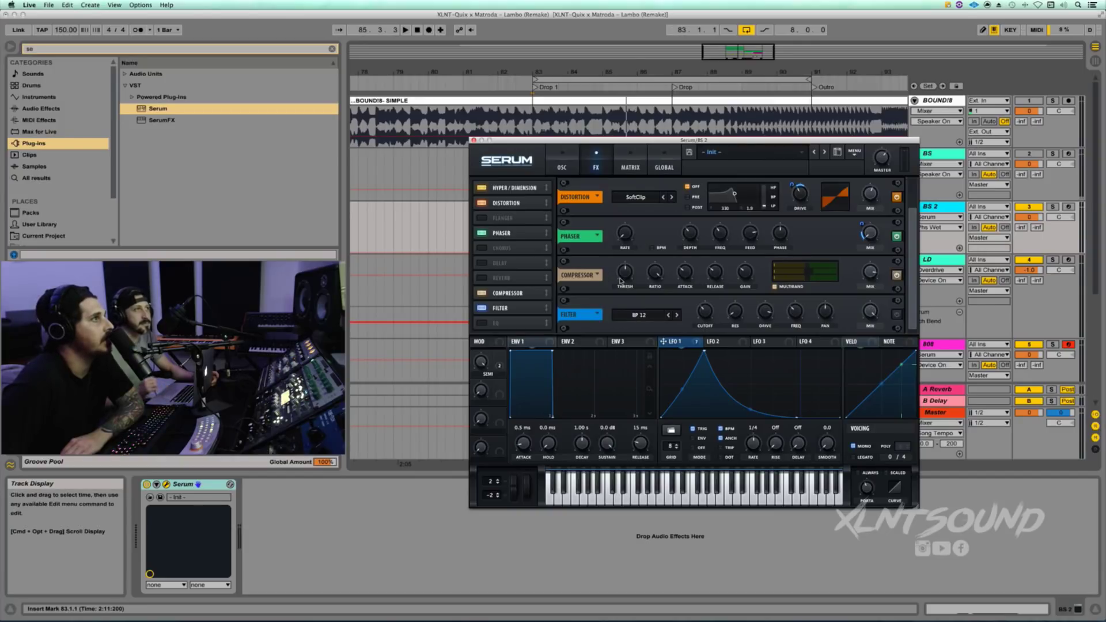
left_click(626, 273)
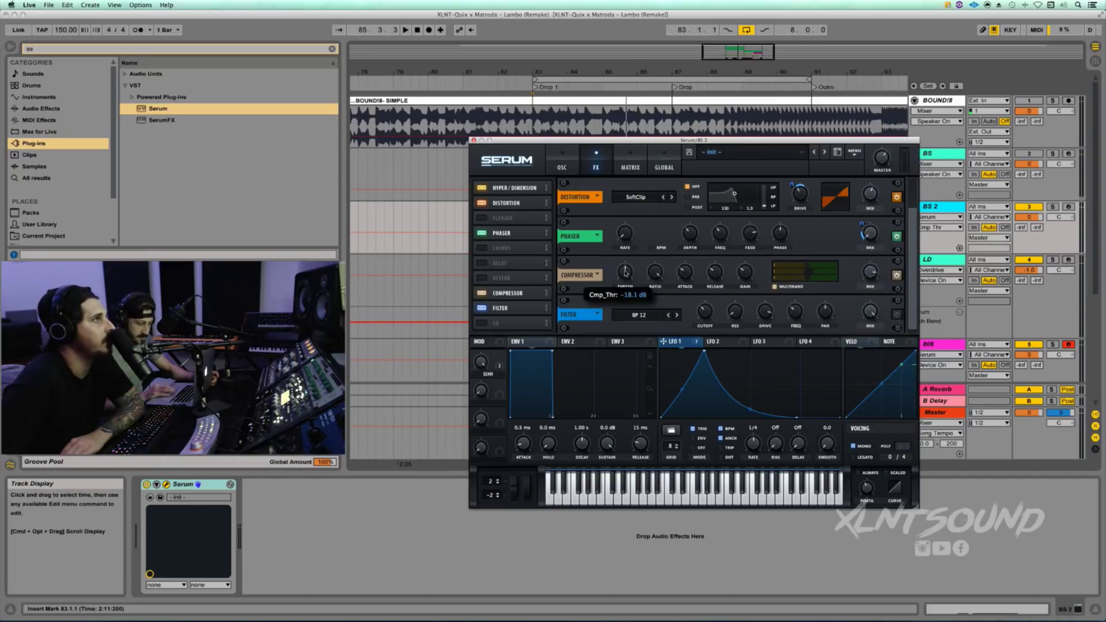
left_click(650, 275)
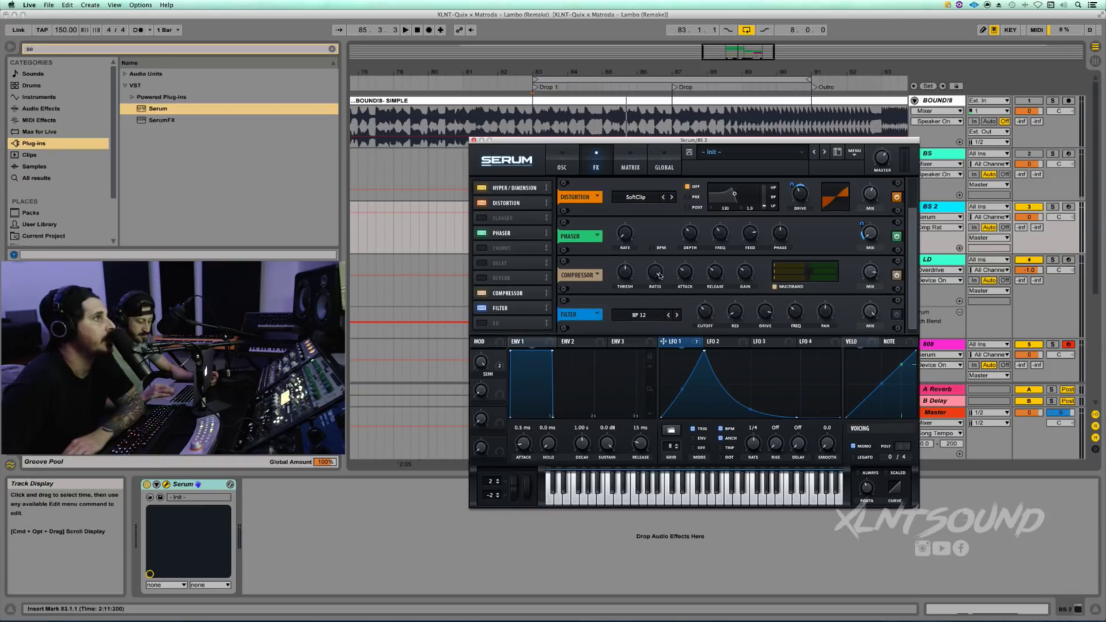
left_click(685, 273)
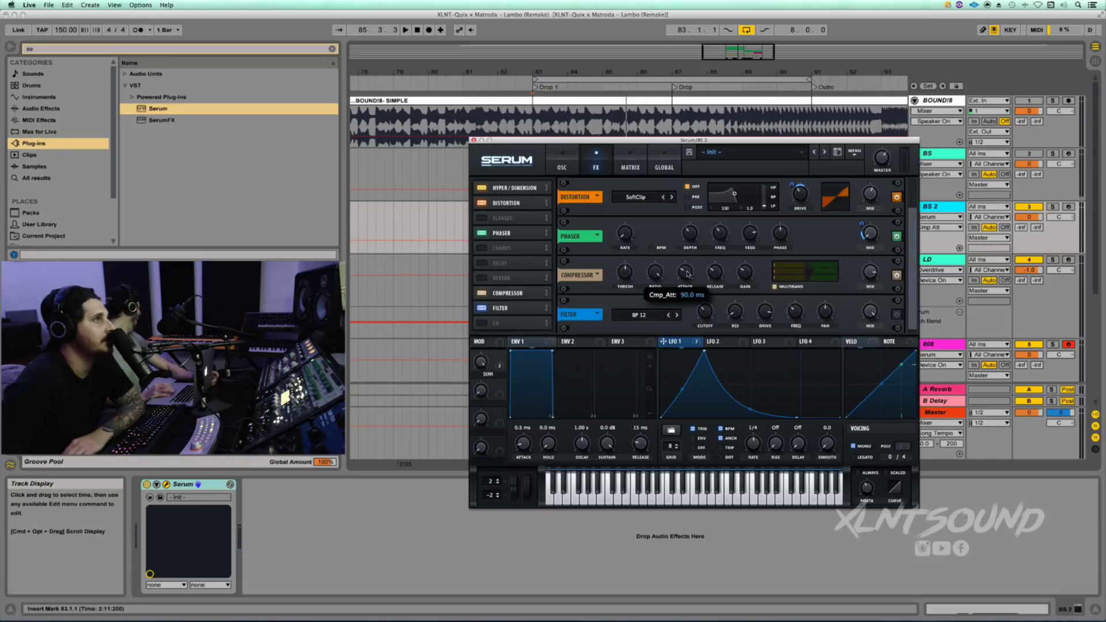
left_click(715, 273)
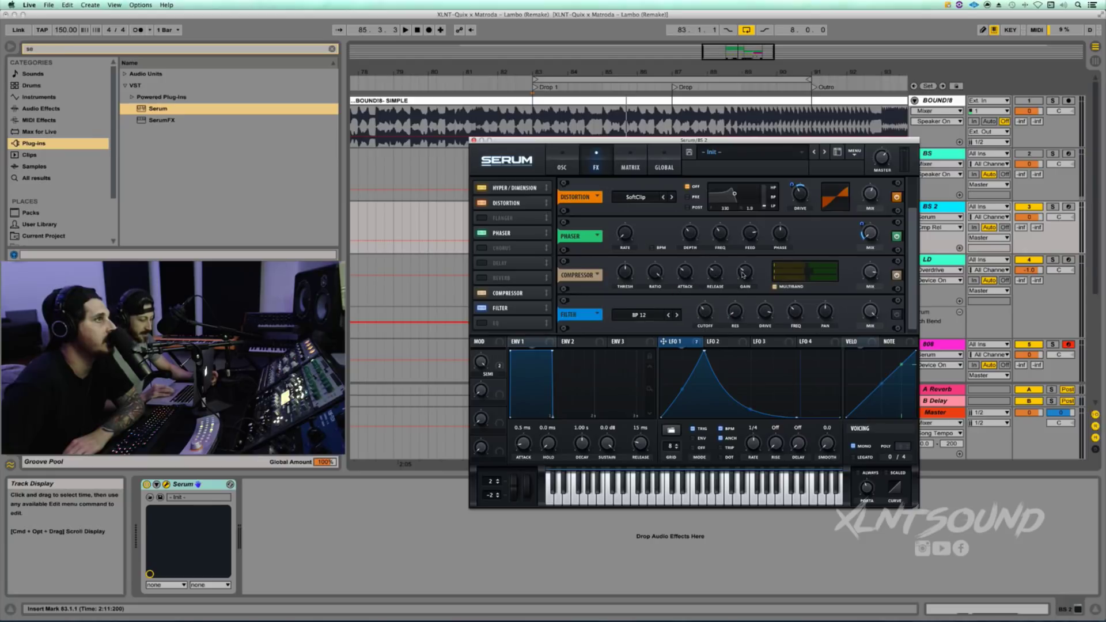
left_click(743, 273)
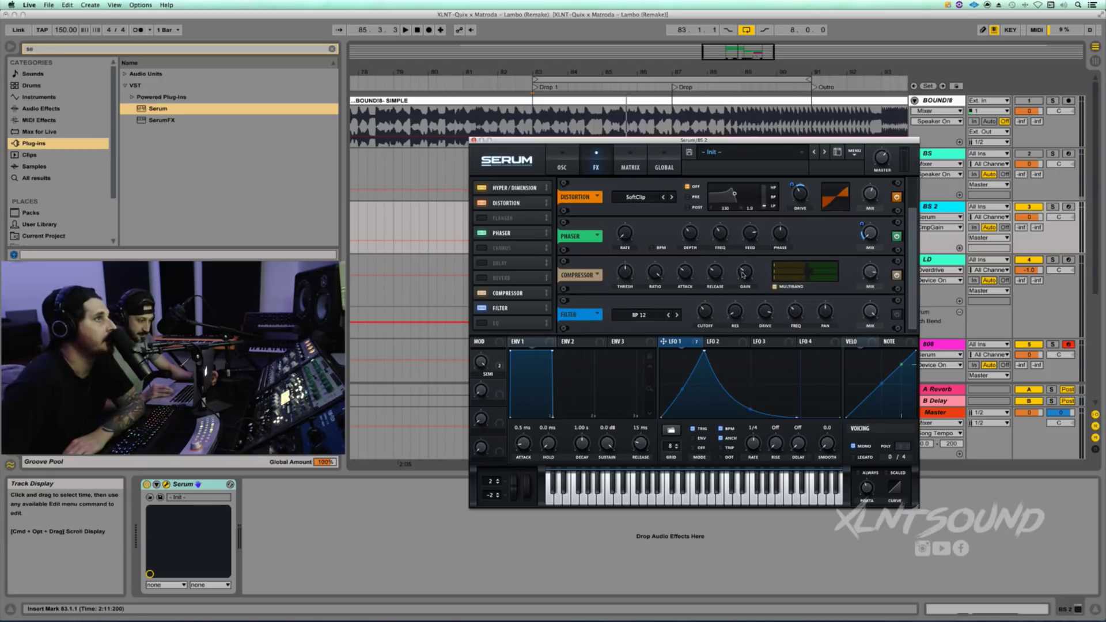
left_click(871, 273)
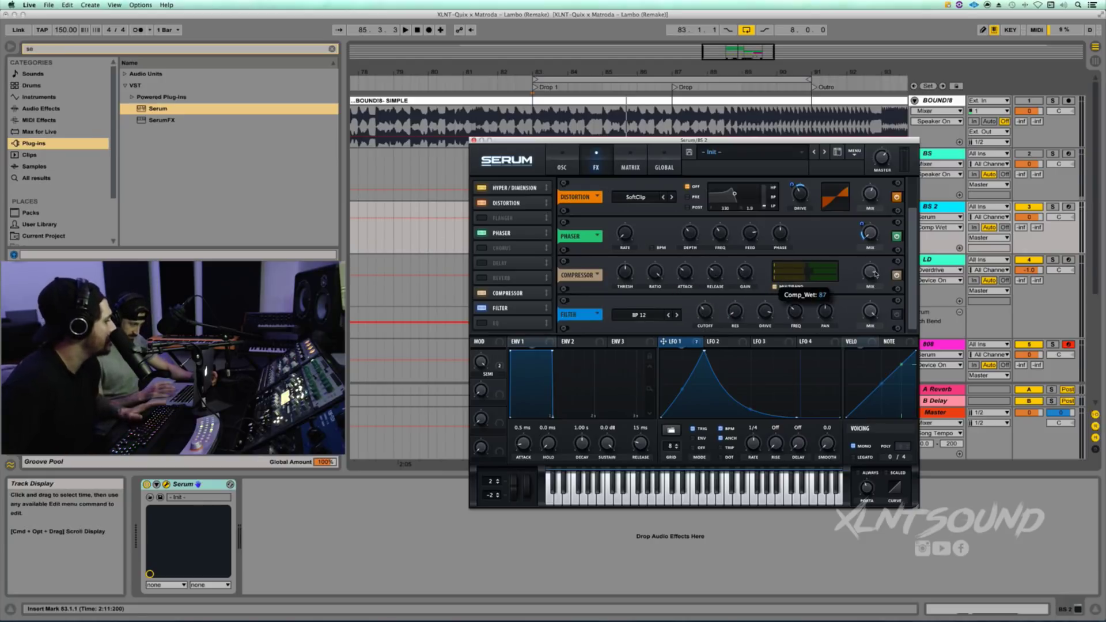
key("space")
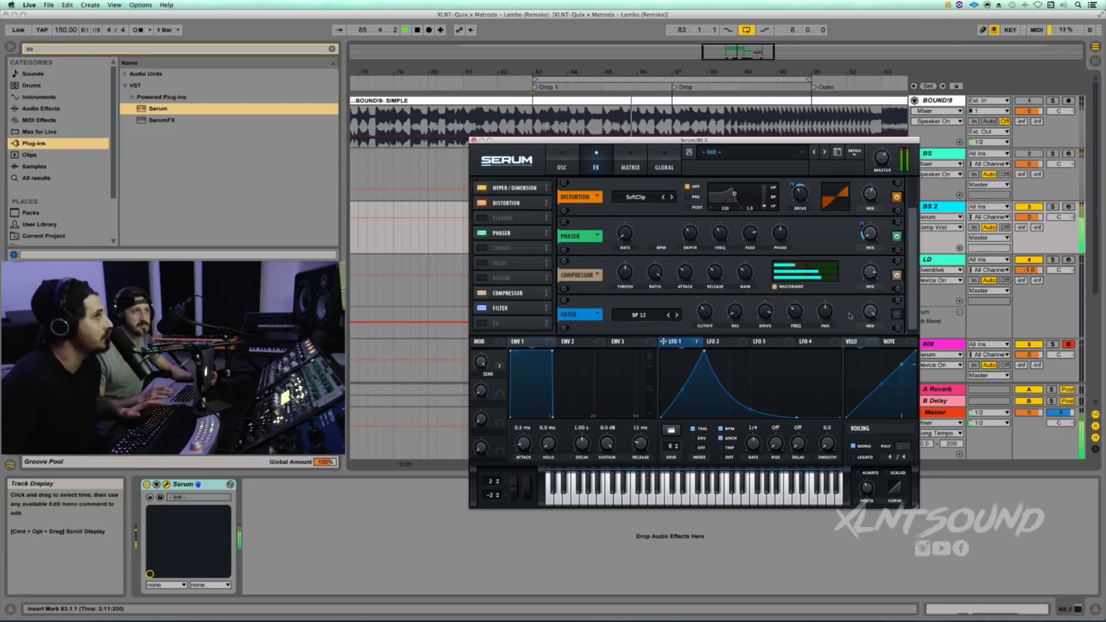
key("space")
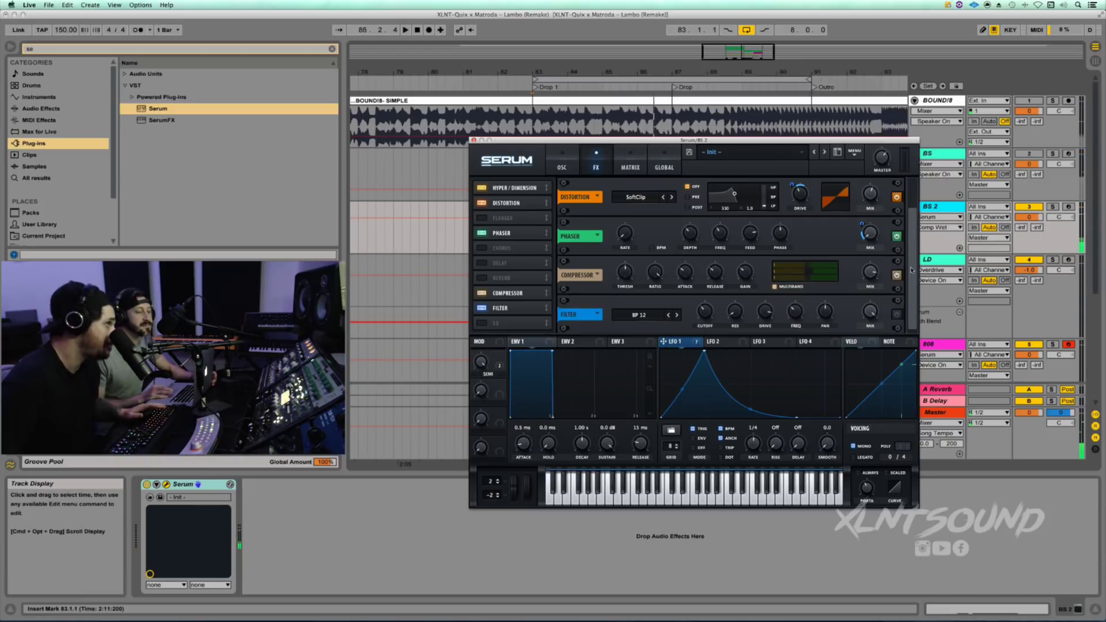
Turn on the BP 12 filter effect and check its cutoff, resonance, drive, frequency and pan values
left_click(897, 316)
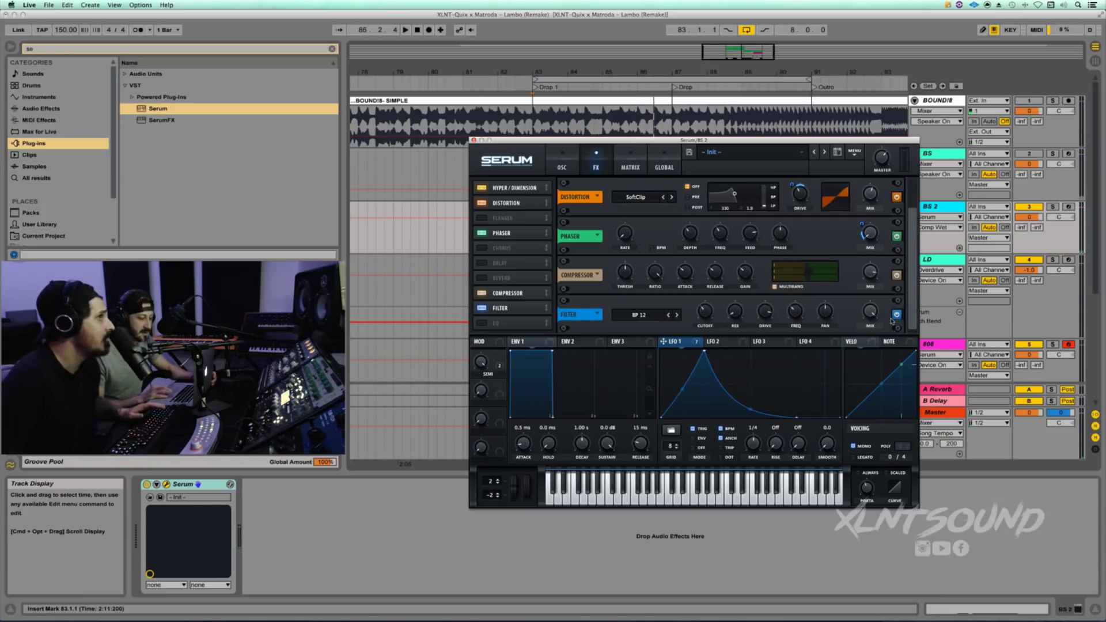
left_click(709, 317)
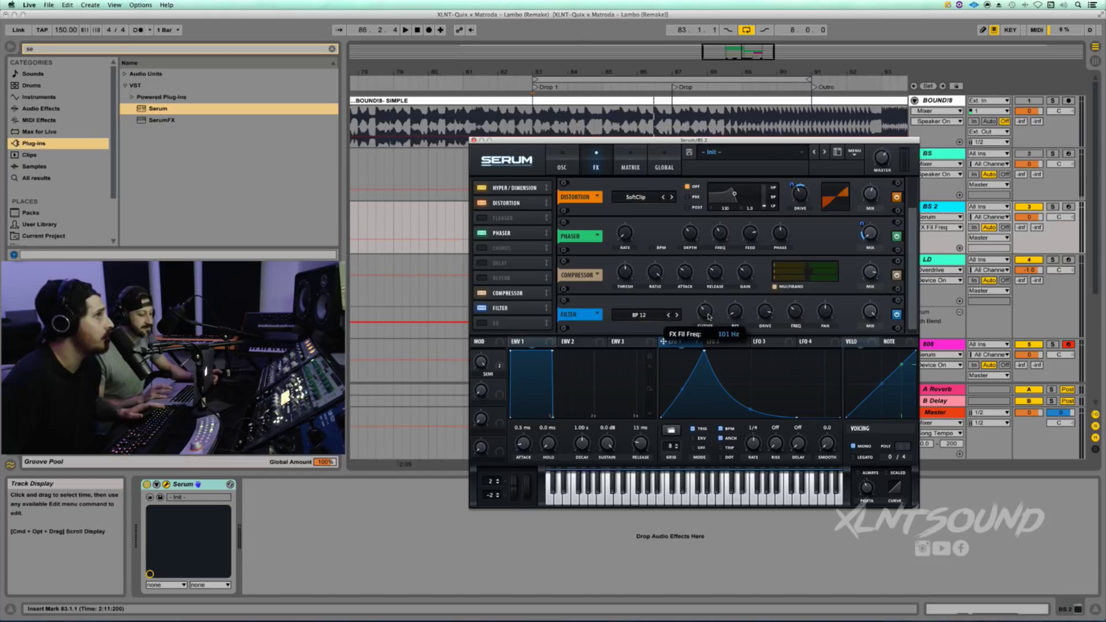
left_click(735, 314)
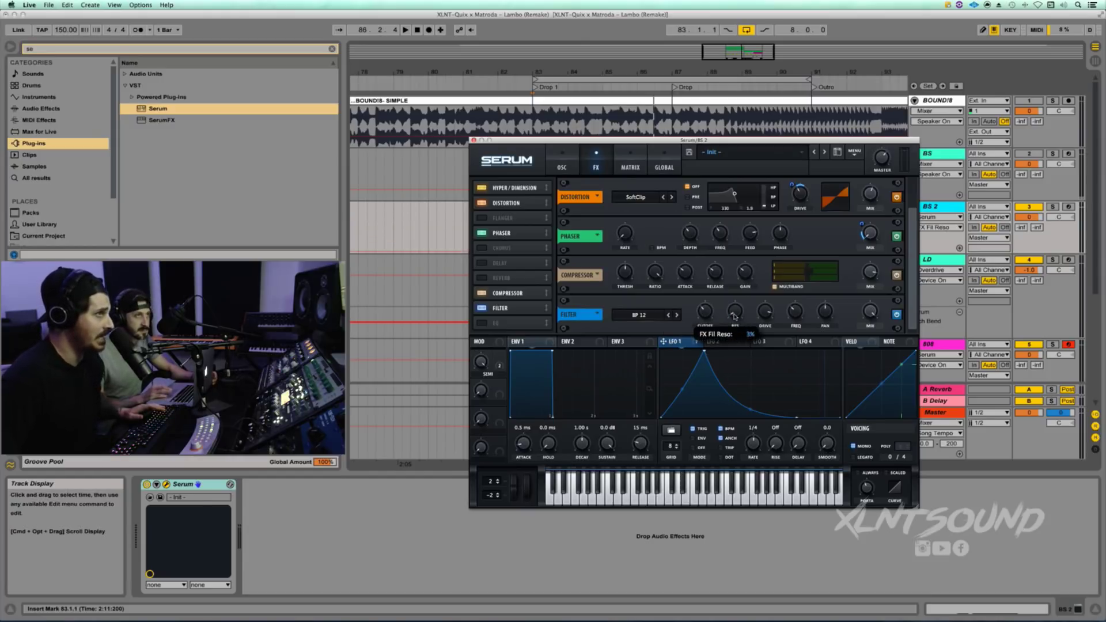
left_click(763, 315)
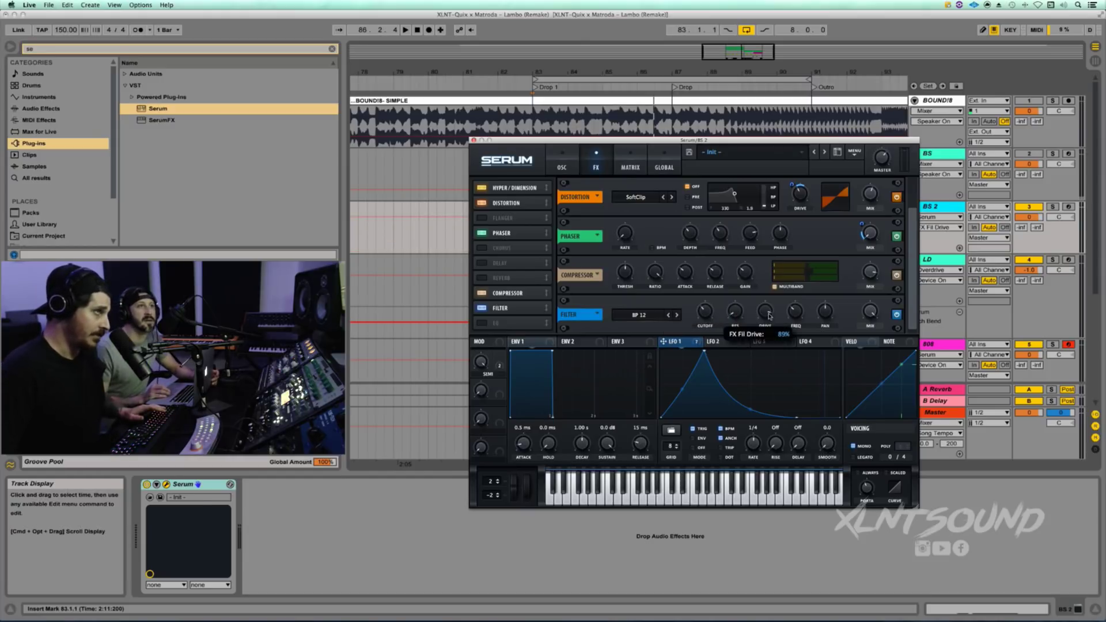
left_click(794, 313)
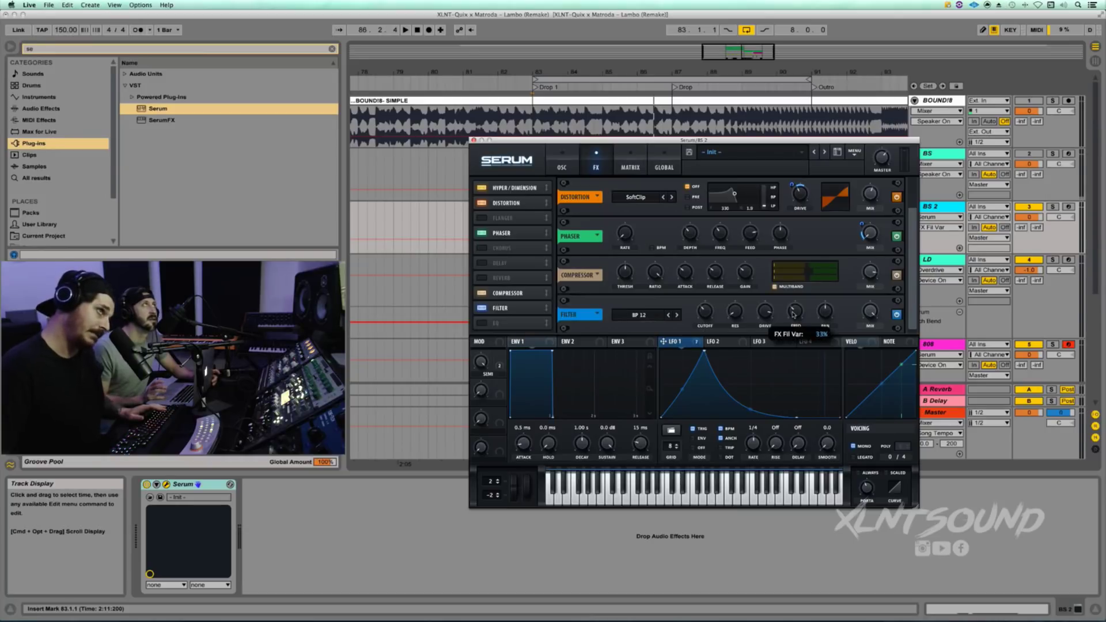
left_click(824, 311)
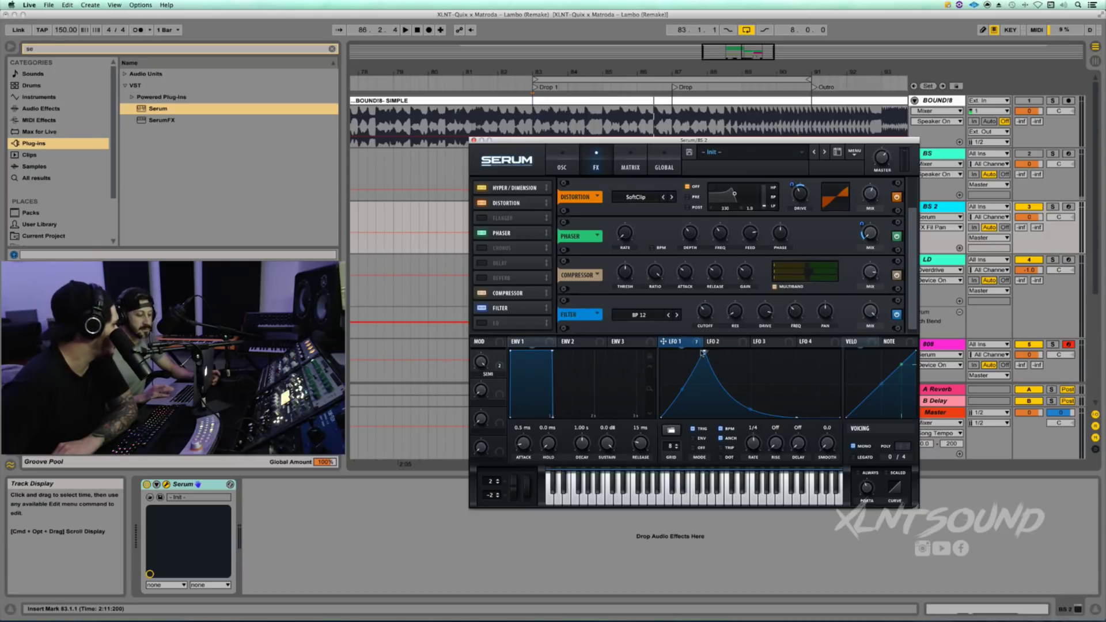
Assign LFO 1 to the filter effect's cutoff with a modulation amount of about 76 and play the bass clip
left_click_drag(698, 341, 700, 310)
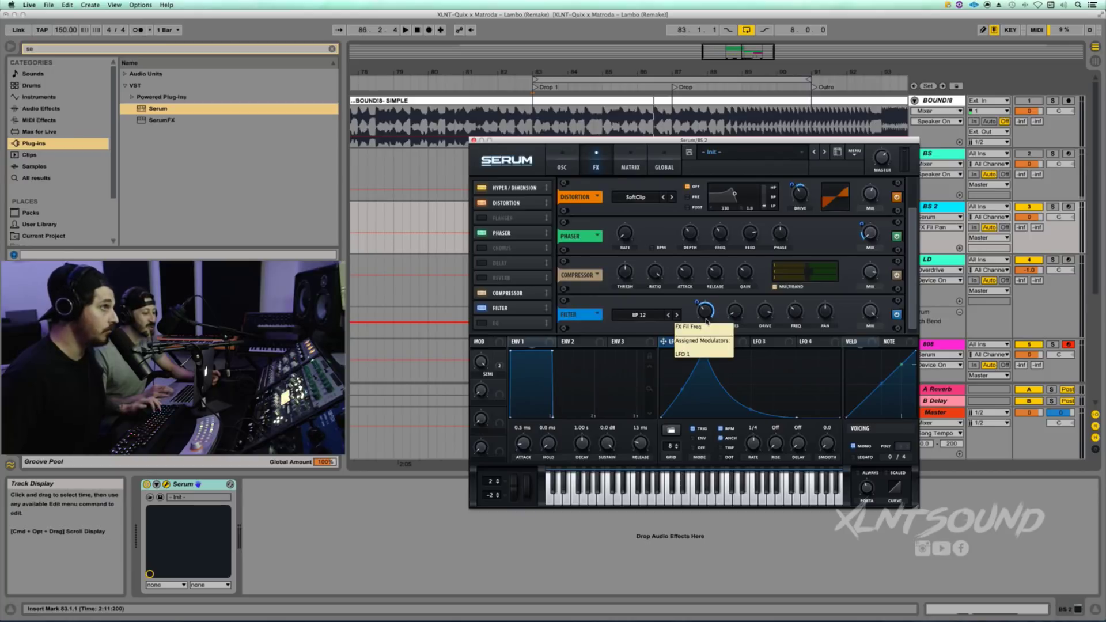
left_click(706, 316, "alt+shift")
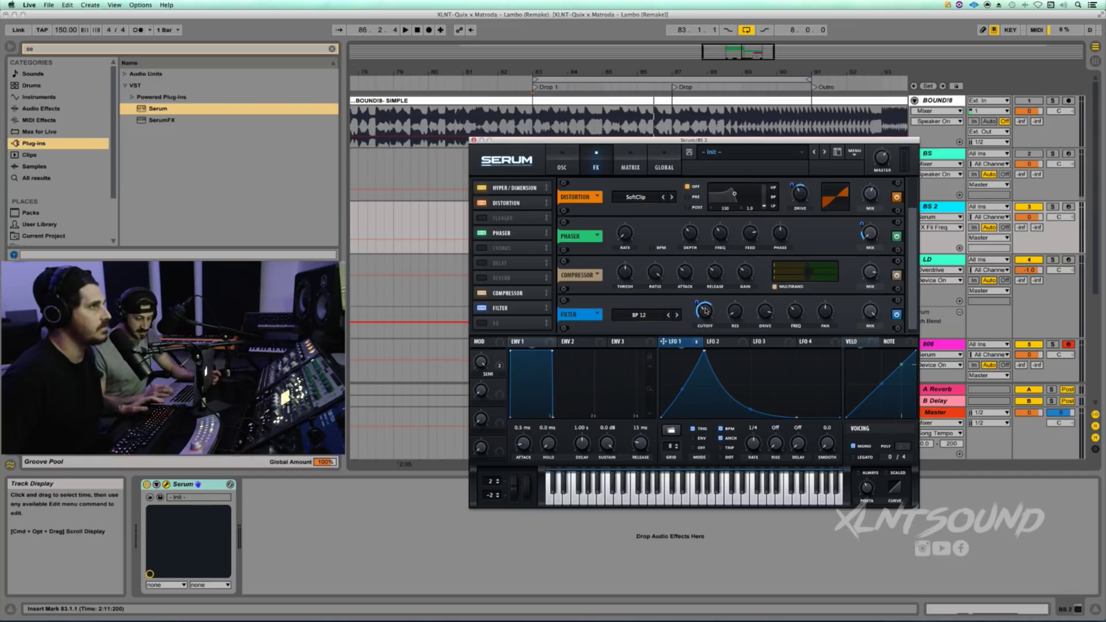
mouse_move(699, 301)
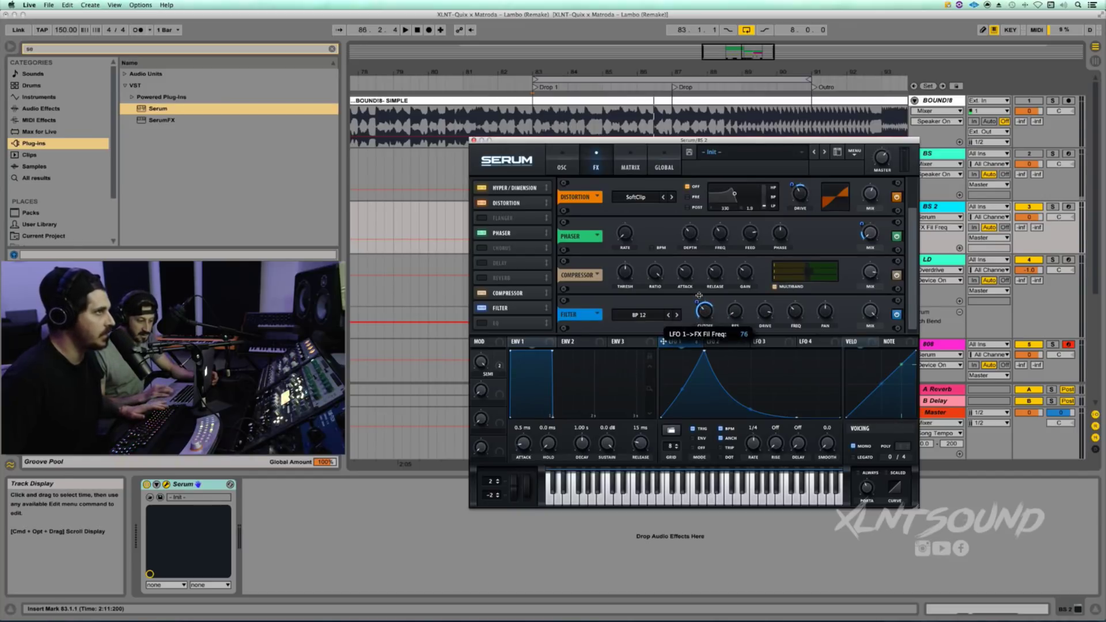
key("space")
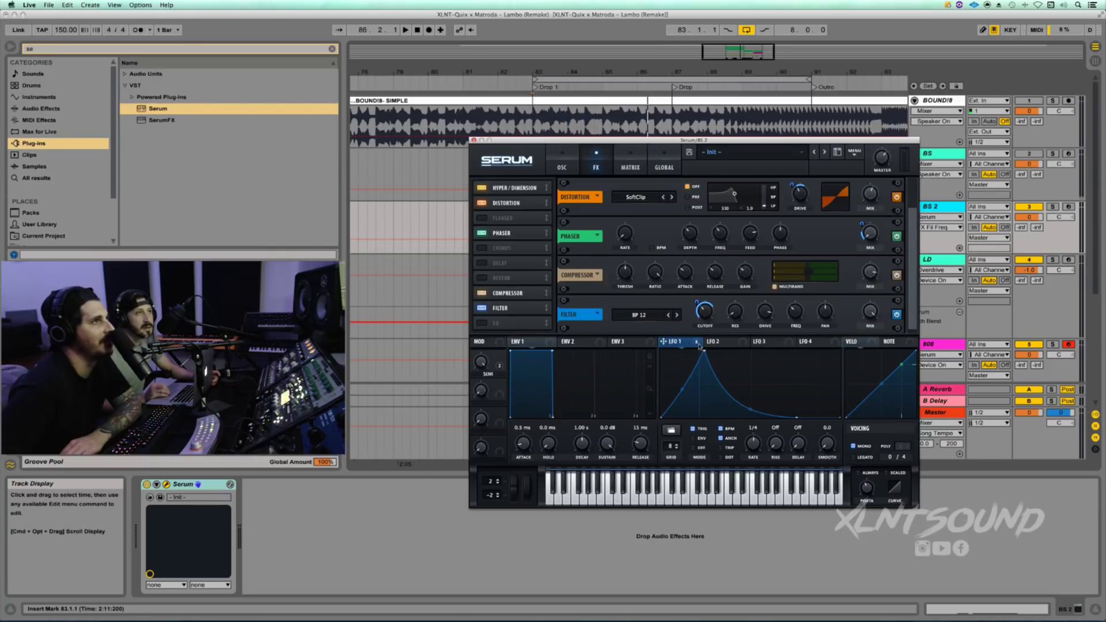
Assign LFO 1 to the filter effect's mix, adjust the modulation amount and play the bass clip
left_click_drag(696, 345, 867, 305)
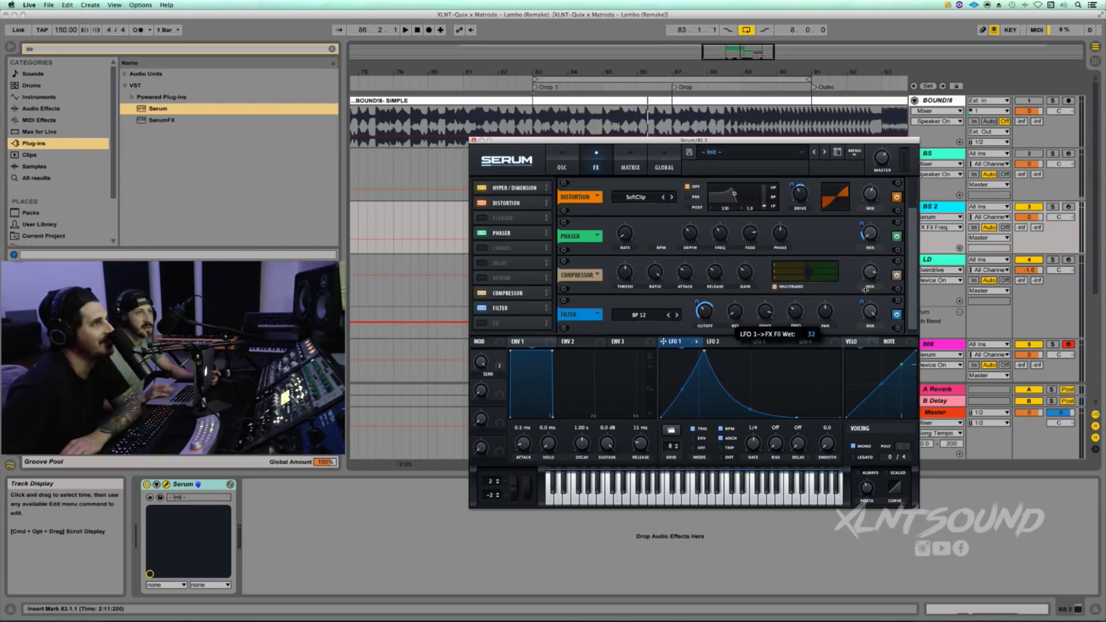
left_click_drag(866, 293, 866, 295)
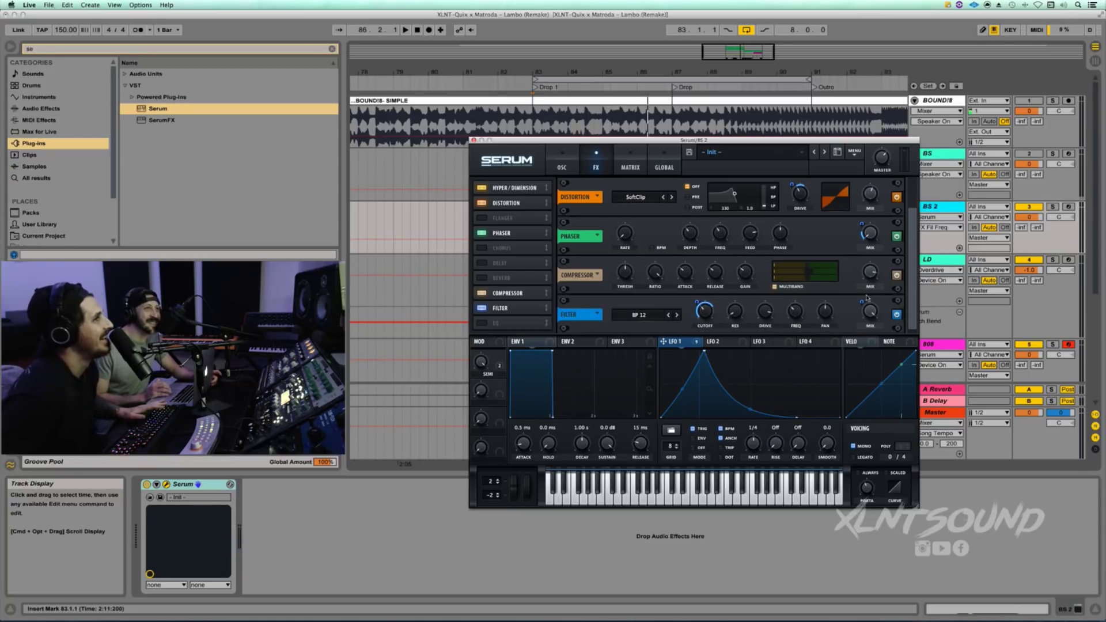
key("space")
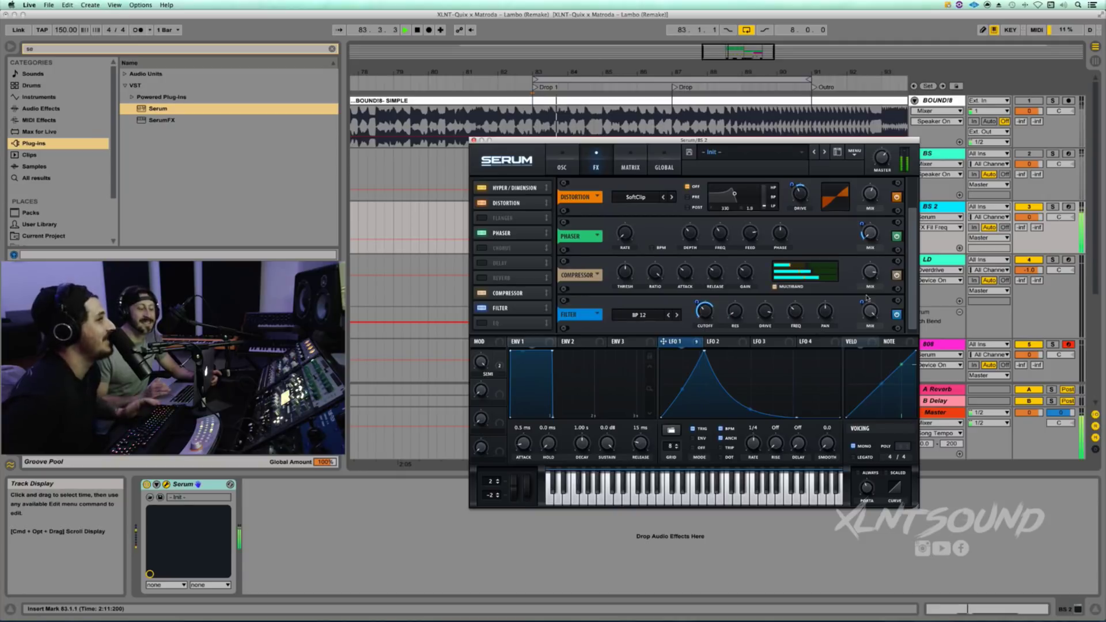
key("space")
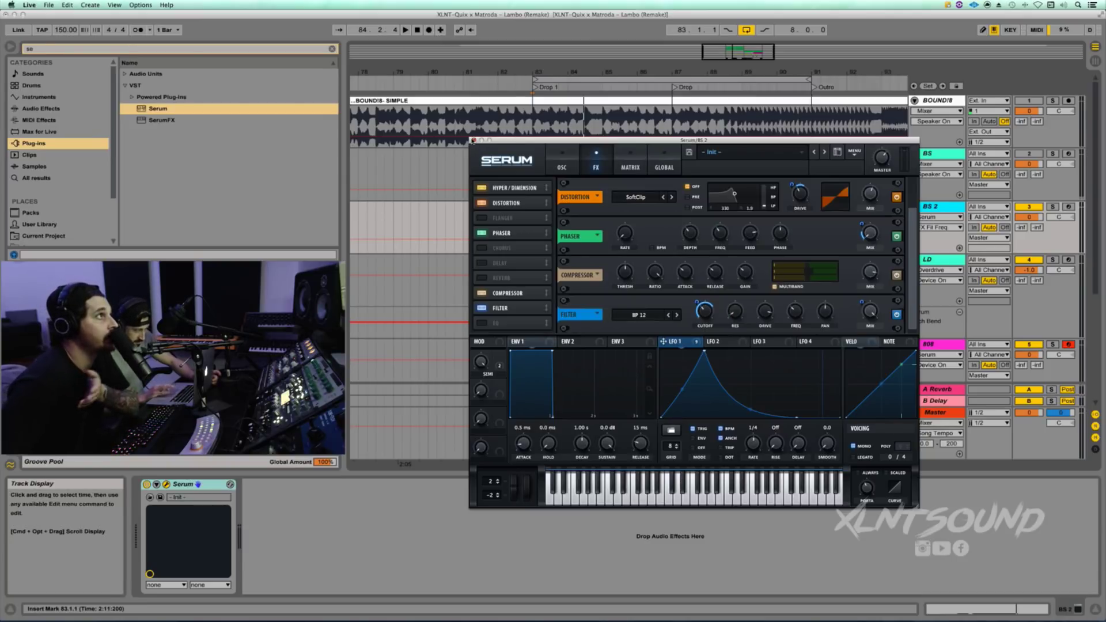
Close the Serum window and copy the XLNT-Quix Matroda bass rack with its two OTTs from the BS track onto BS 2
left_click(474, 140)
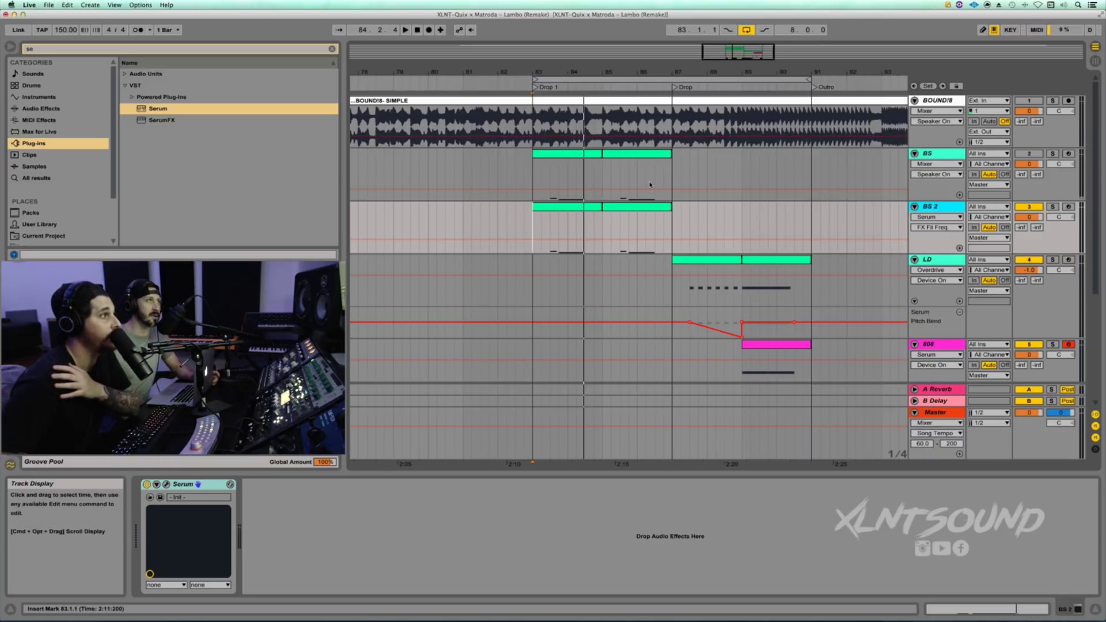
left_click(540, 184)
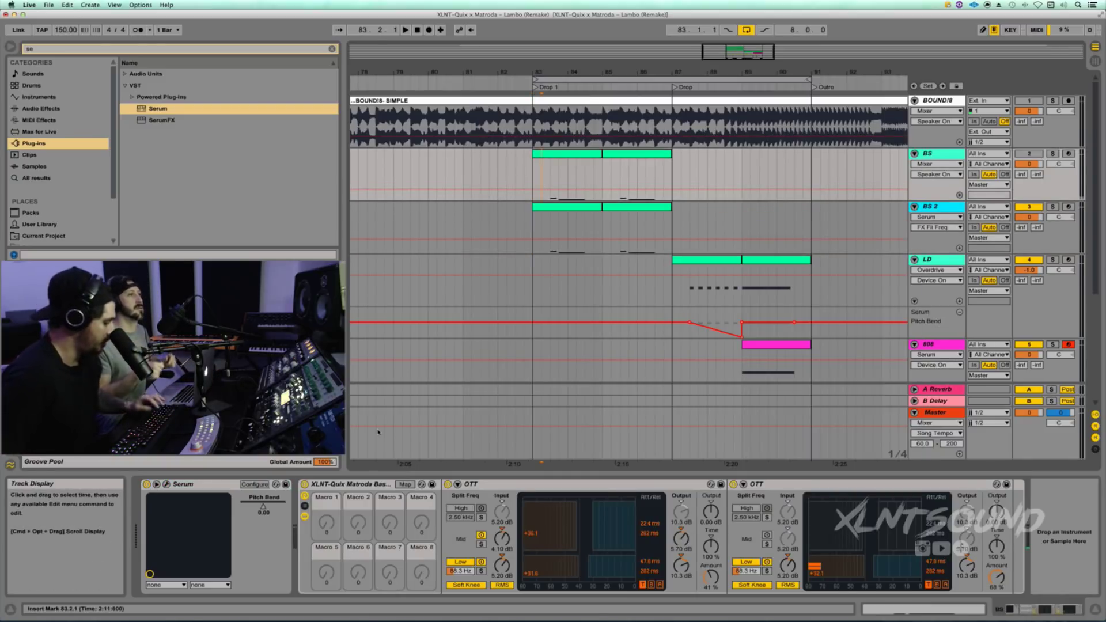
left_click(356, 488)
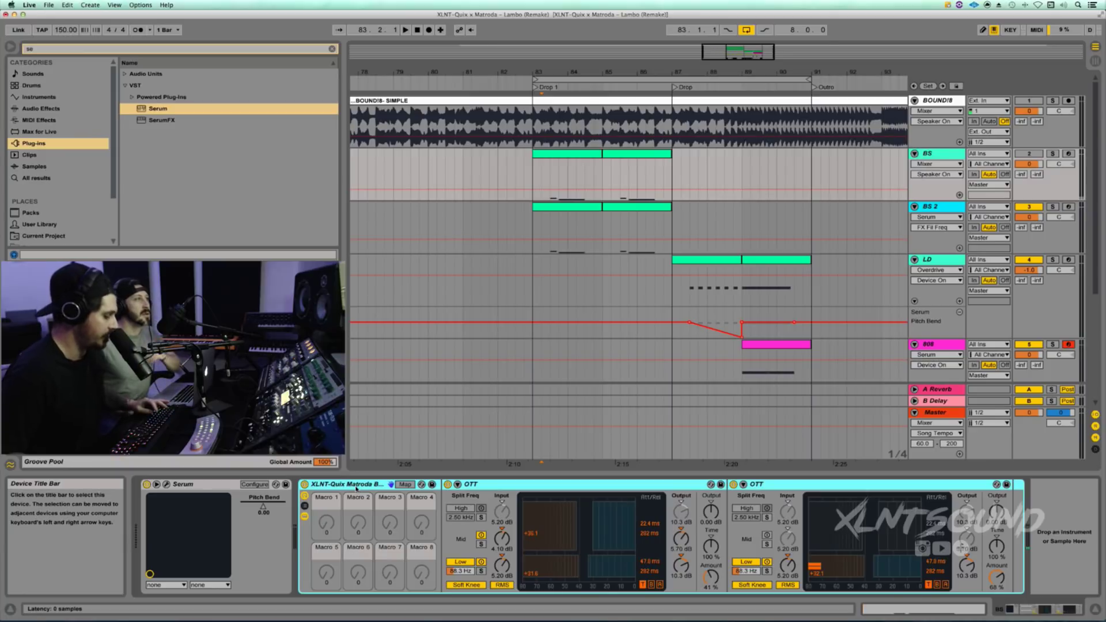
scroll(536, 223, "left", 2)
left_click(543, 224)
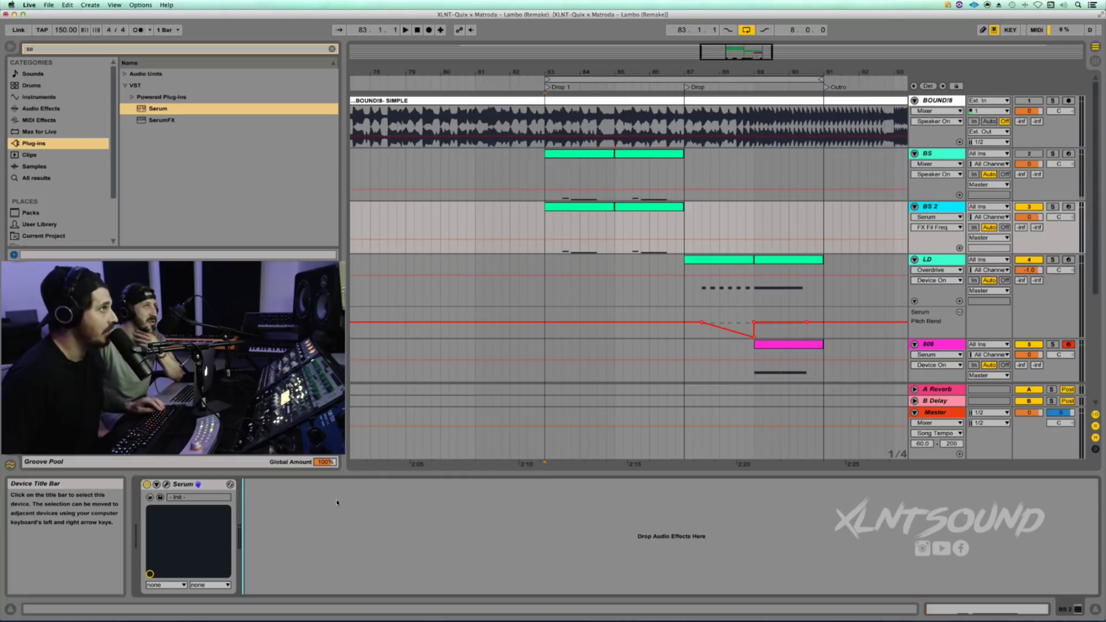
left_click(575, 181)
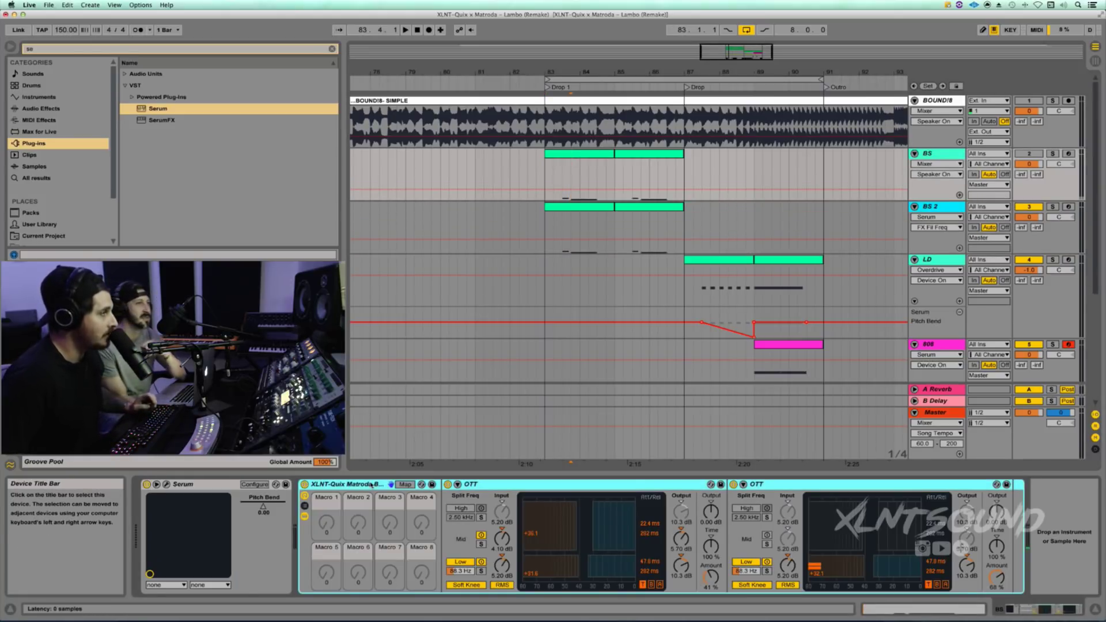
left_click(548, 239)
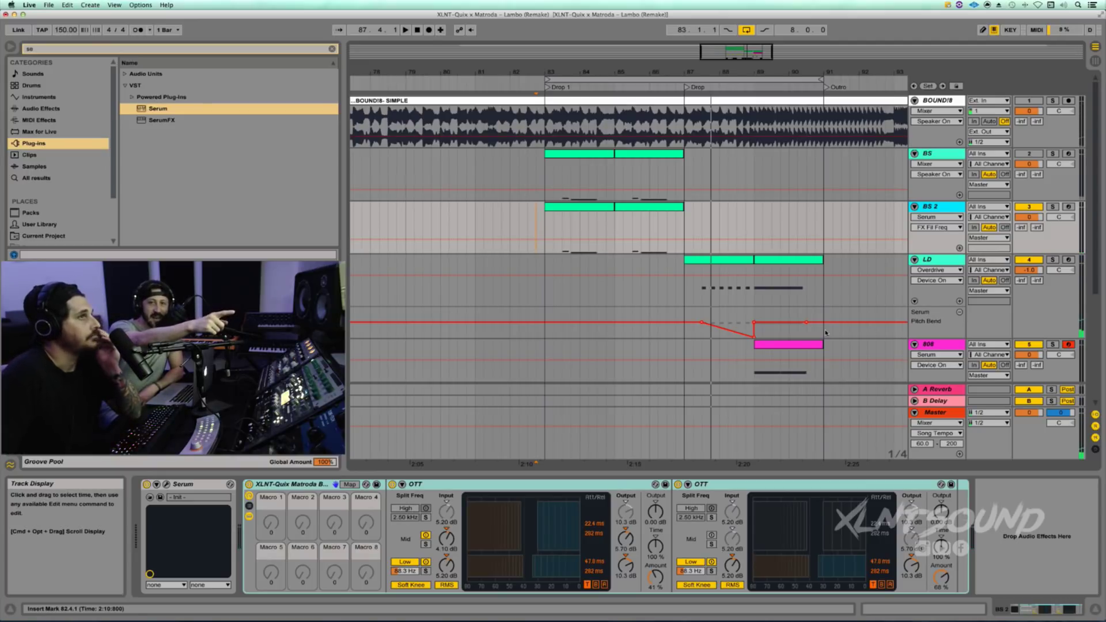
Recolor both clips on the BS 2 track light blue
left_click(645, 212)
right_click(592, 211)
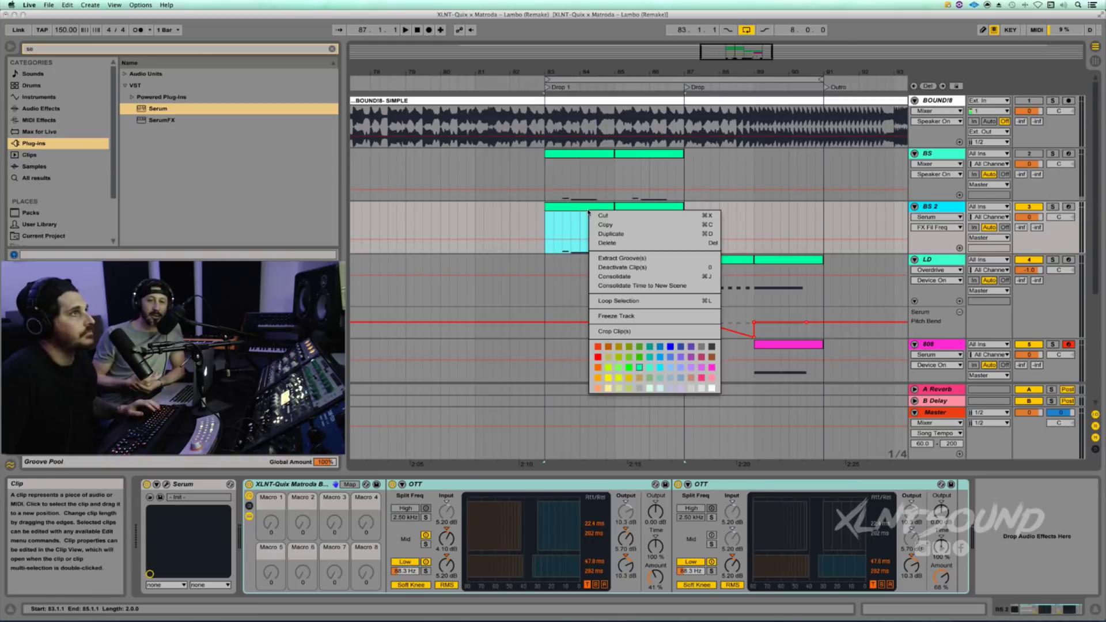
left_click(660, 367)
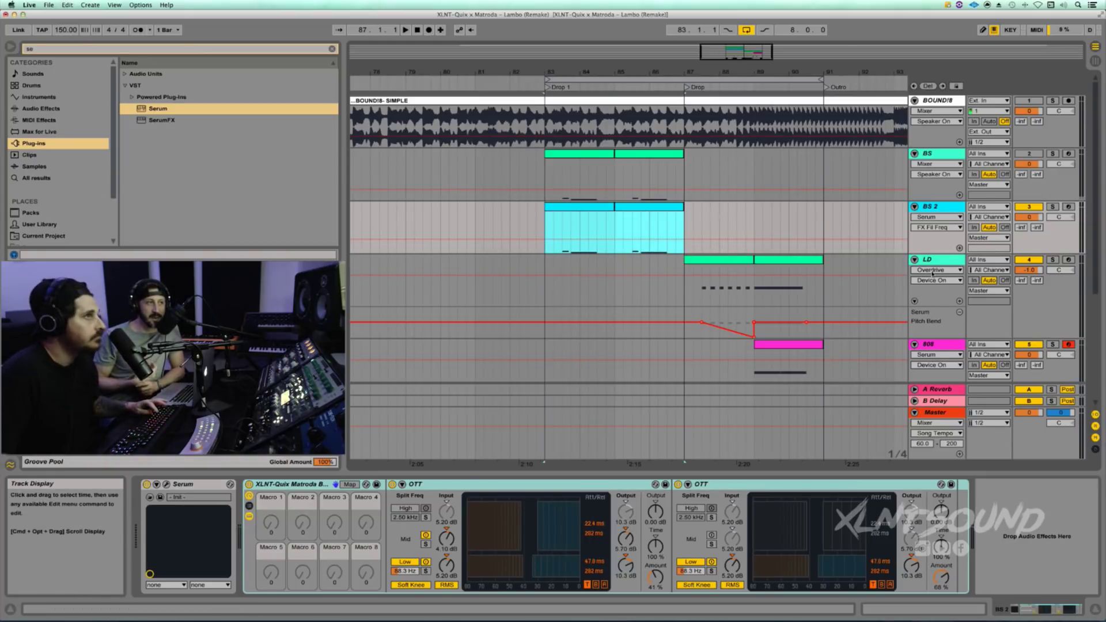
Duplicate the LD track with its clips, pitch bend automation and effects, and select the copy's second clip
left_click(936, 261)
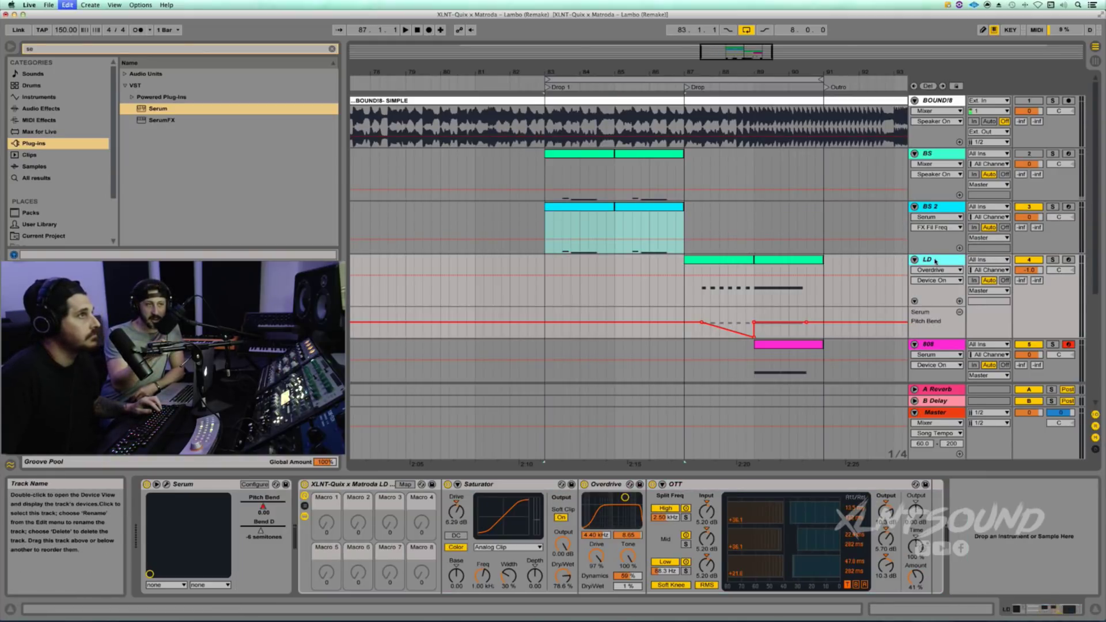
key("super+d")
left_click(792, 309)
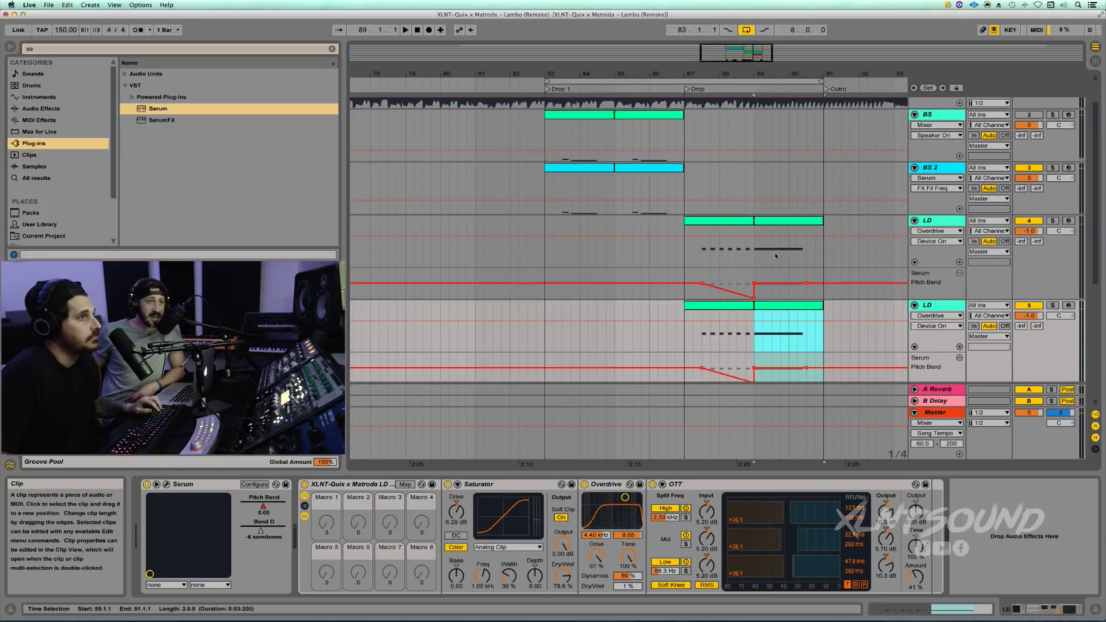
Recolor the duplicated LD track light cyan and rename it LD 2
right_click(938, 306)
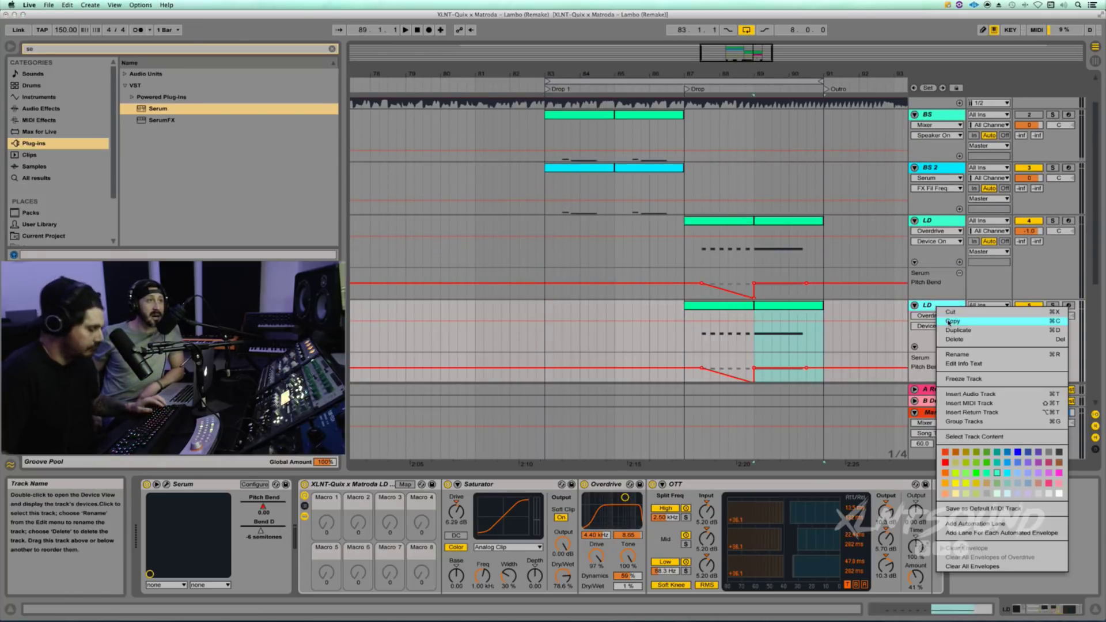
left_click(1007, 474)
left_click(930, 306)
key("super+r")
type("LD 2")
key("Return")
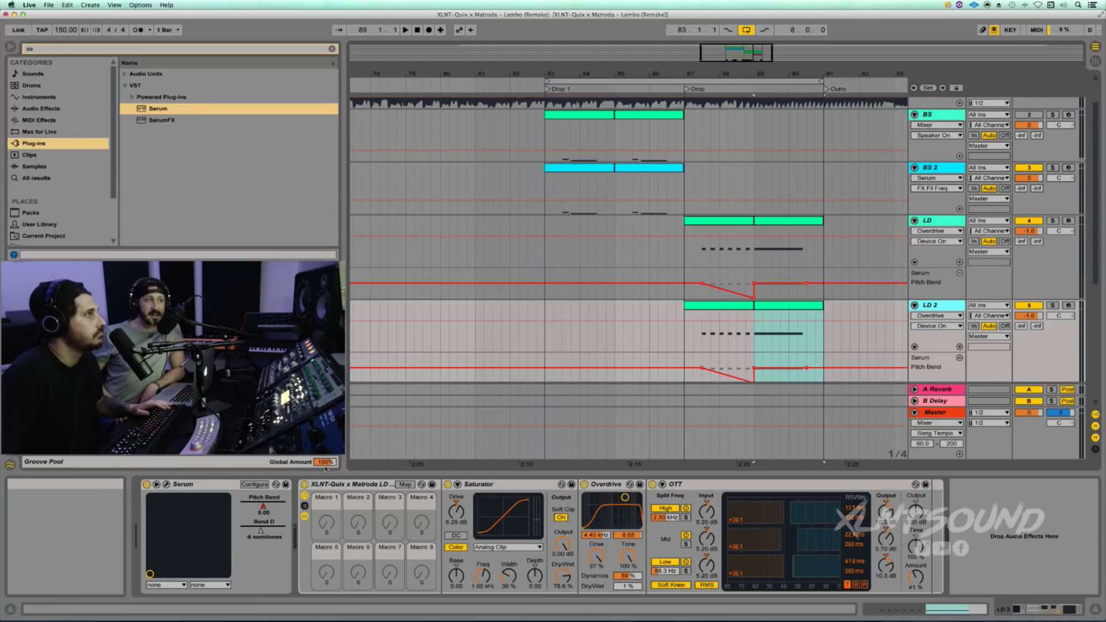
Turn off the LD 2 effect rack and reset the track's Serum to the Init preset
left_click(304, 484)
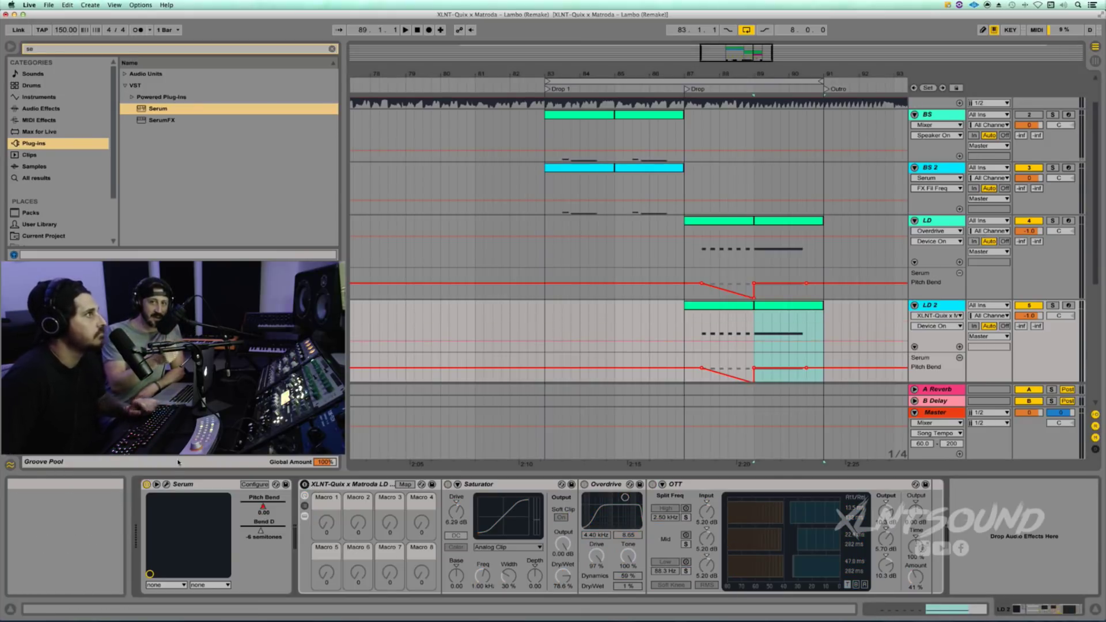
left_click(167, 484)
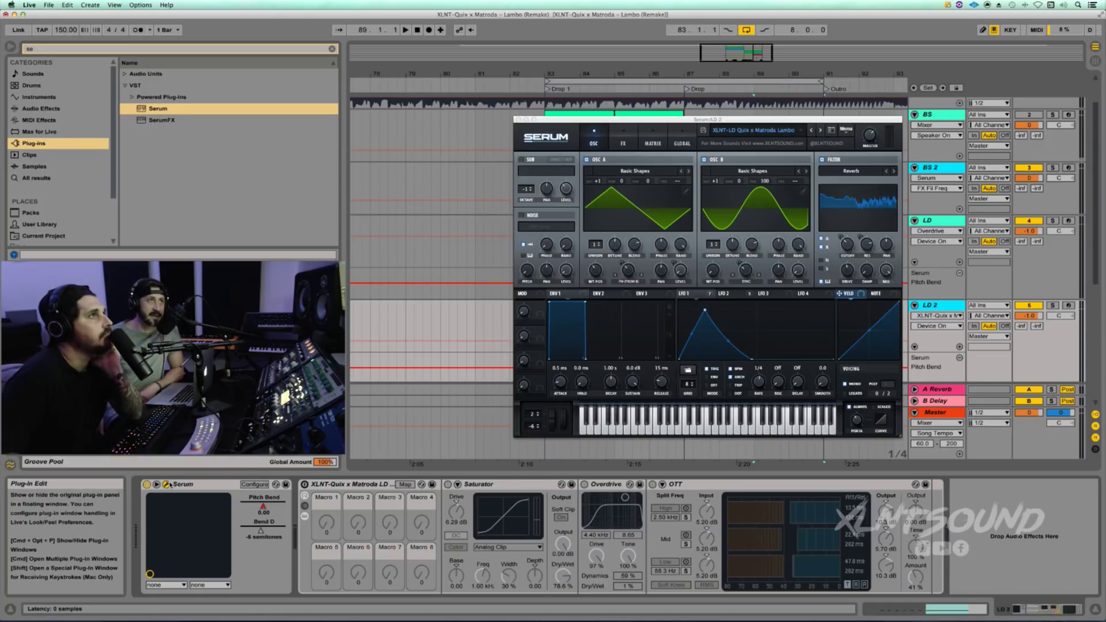
left_click(843, 134)
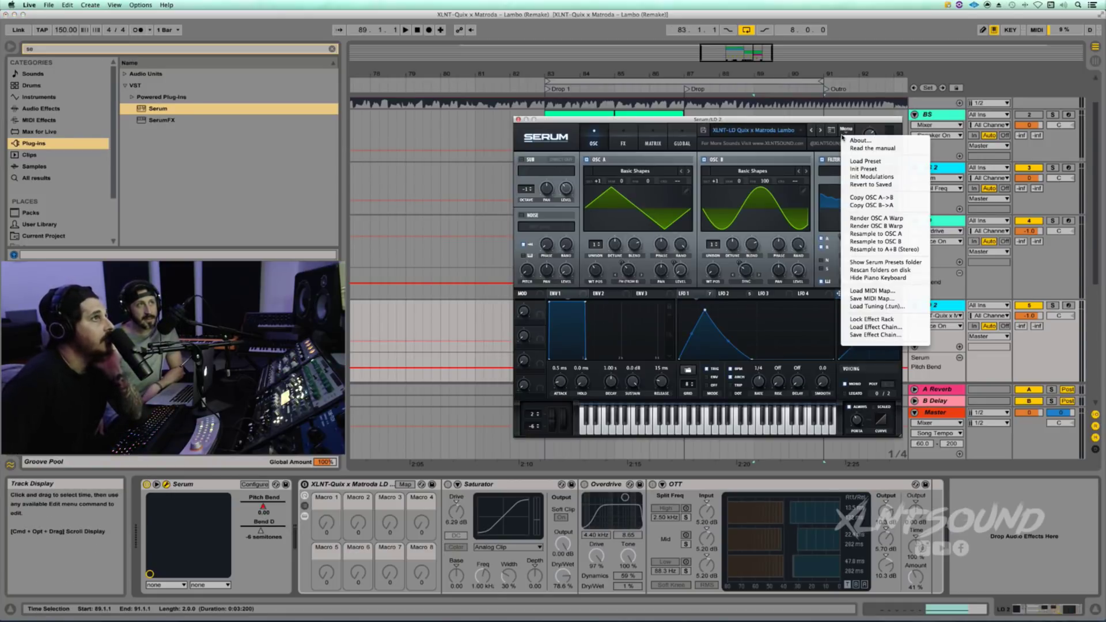
left_click(855, 170)
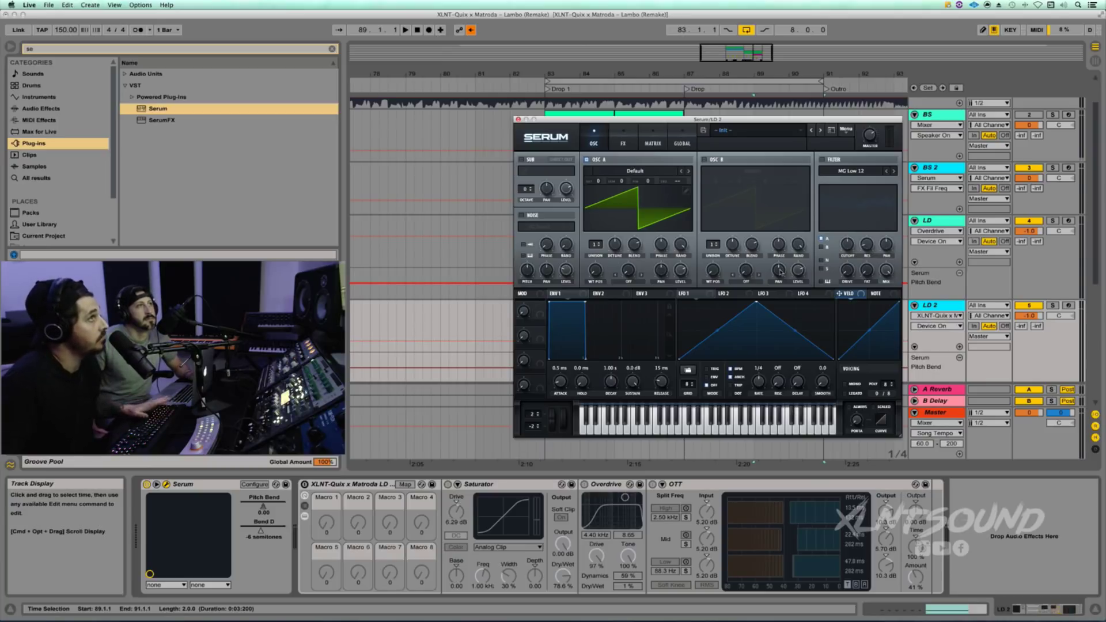
Deactivate the original LD track, play back the reset LD 2 sound, and fold the LD track
left_click(1029, 222)
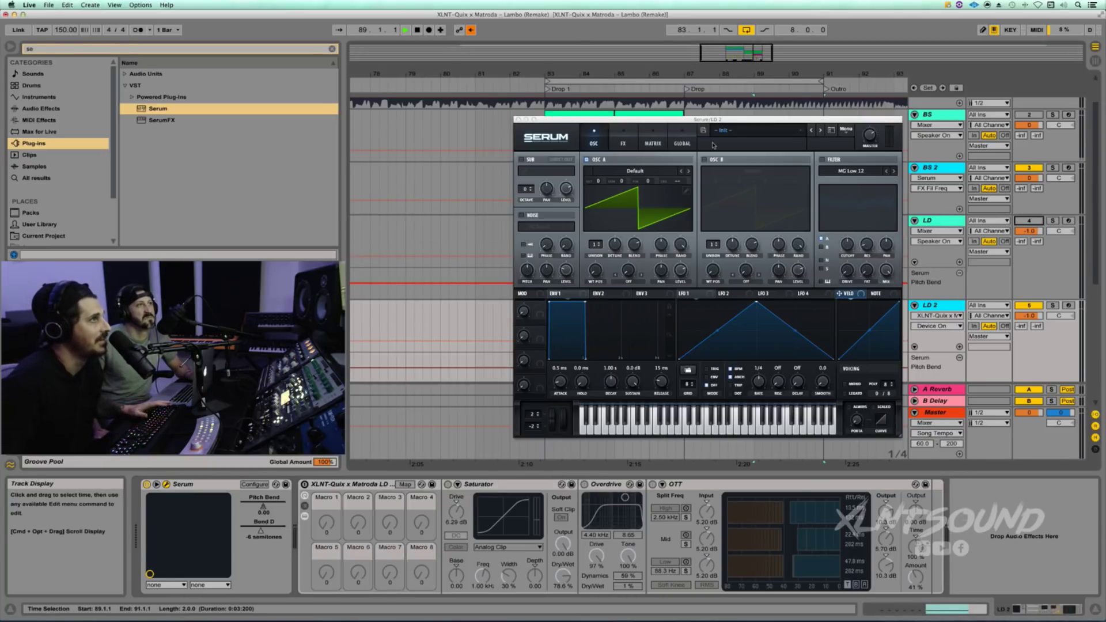
left_click_drag(699, 118, 797, 300)
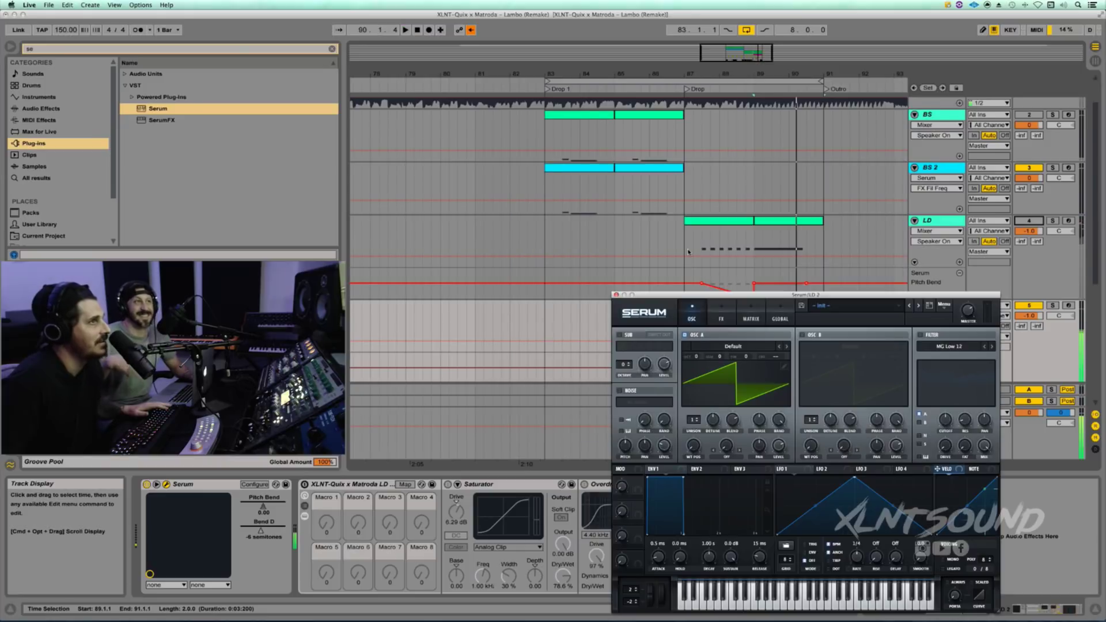
left_click(926, 221)
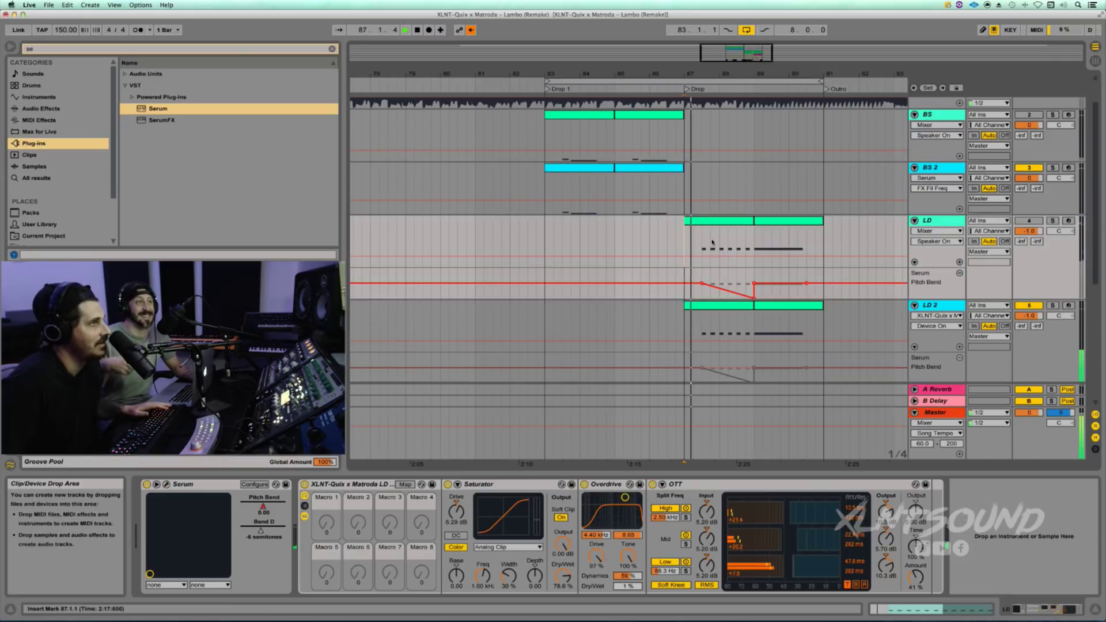
left_click(940, 307)
key("space")
left_click_drag(851, 297, 931, 415)
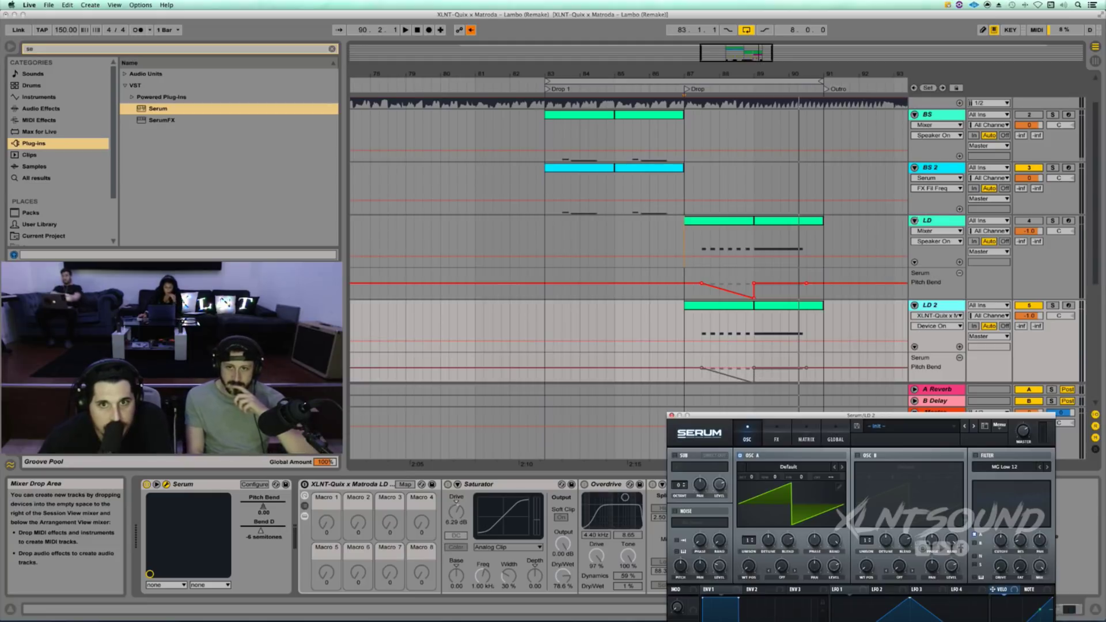
left_click(913, 221)
left_click(914, 221)
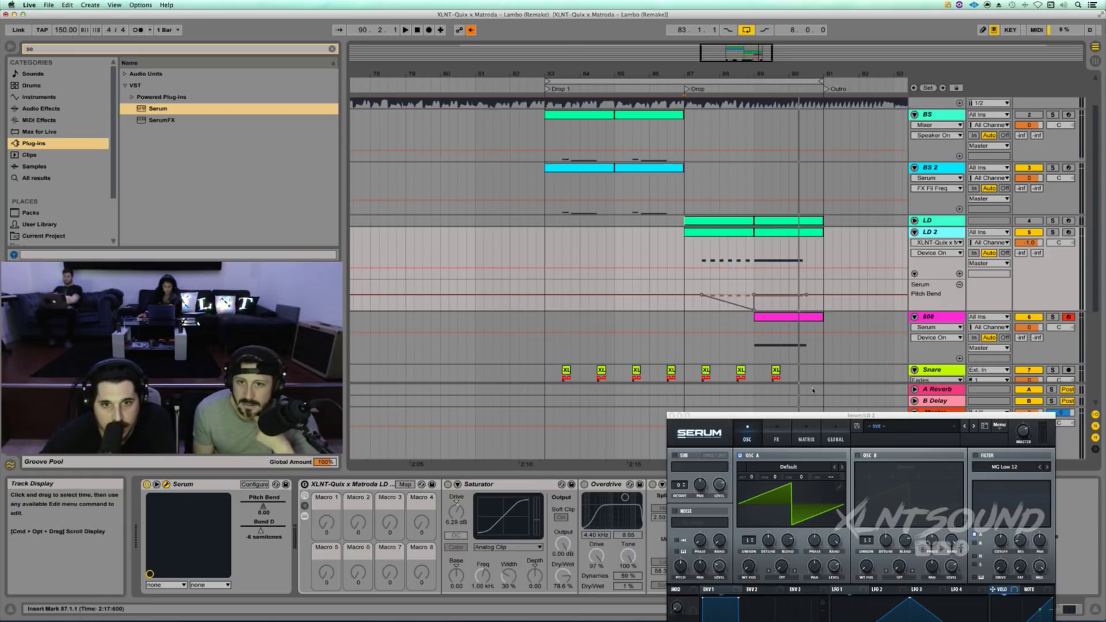
Set Serum's downward pitch bend range to -6 semitones and slightly enlarge the plugin window
left_click_drag(808, 414, 792, 115)
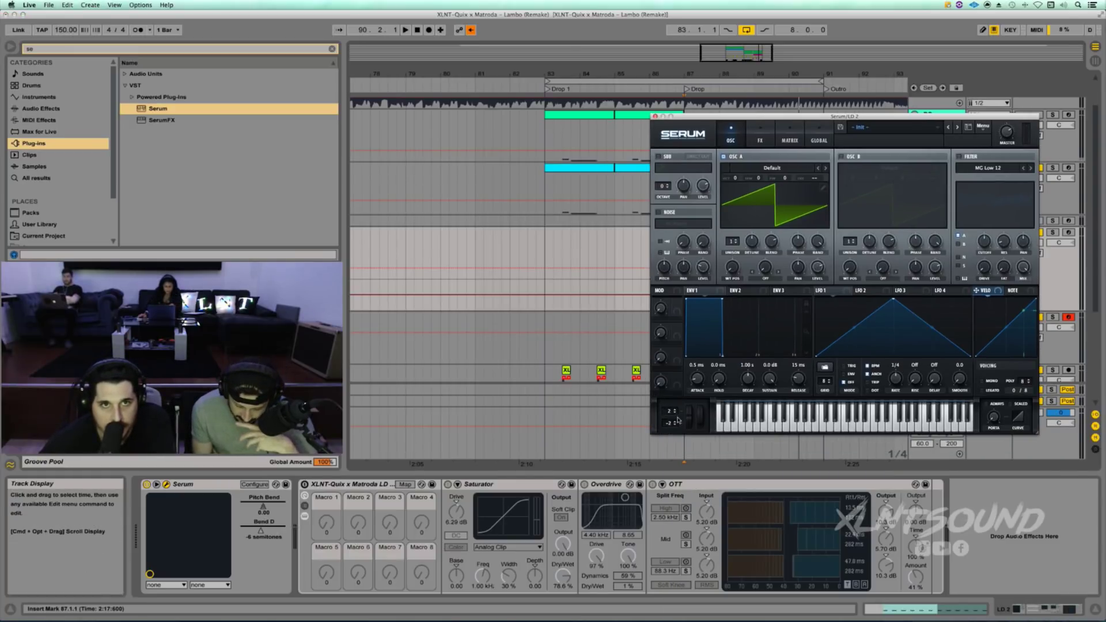
left_click_drag(666, 424, 667, 433)
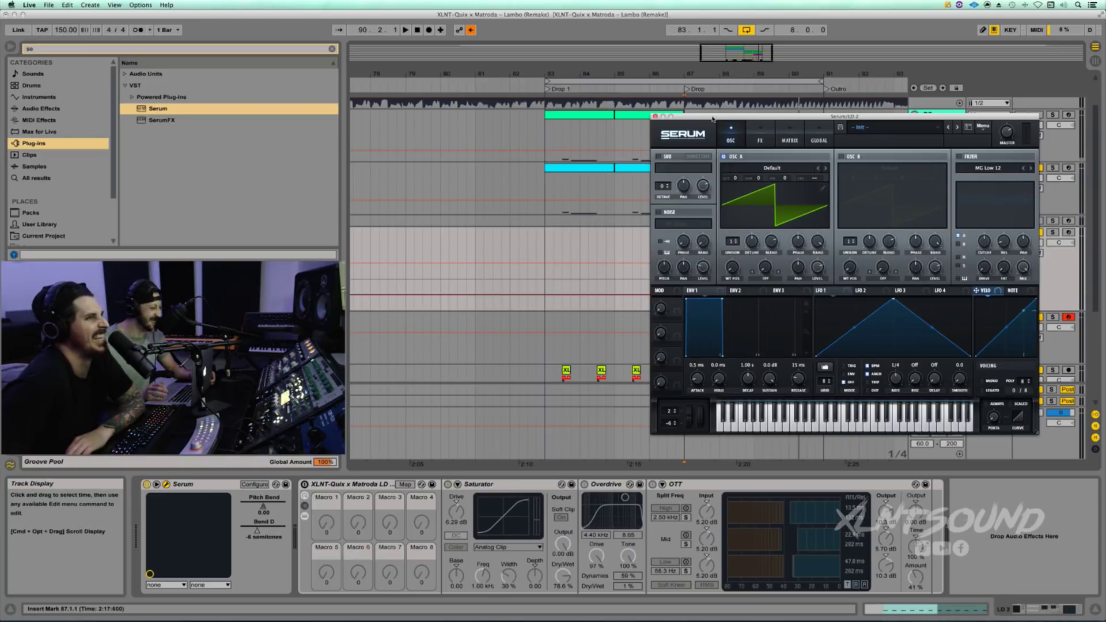
left_click_drag(1036, 434, 1063, 454)
left_click_drag(838, 117, 822, 109)
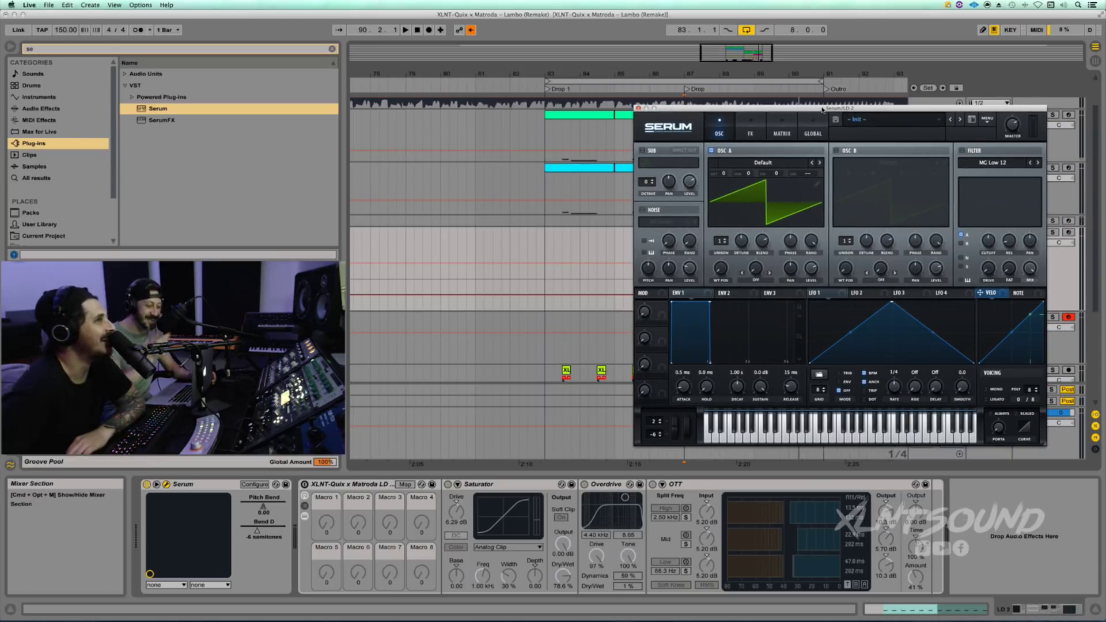
Load the Analog Basic Shapes wavetable into OSC A, move its wavetable position to the triangle, and raise it to octave +1
left_click(751, 164)
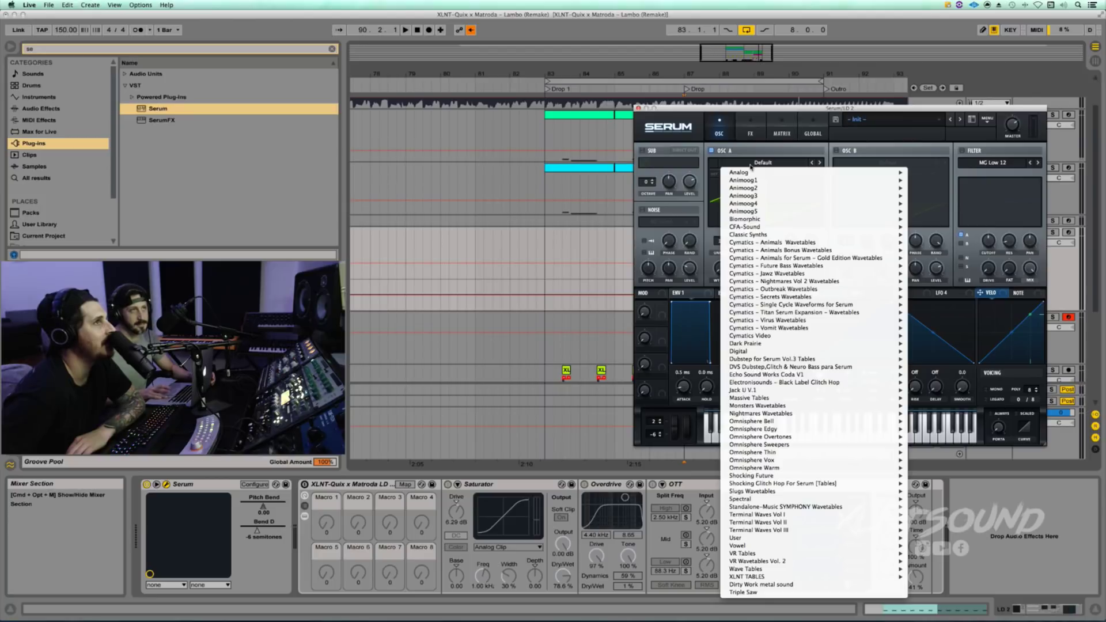
mouse_move(760, 172)
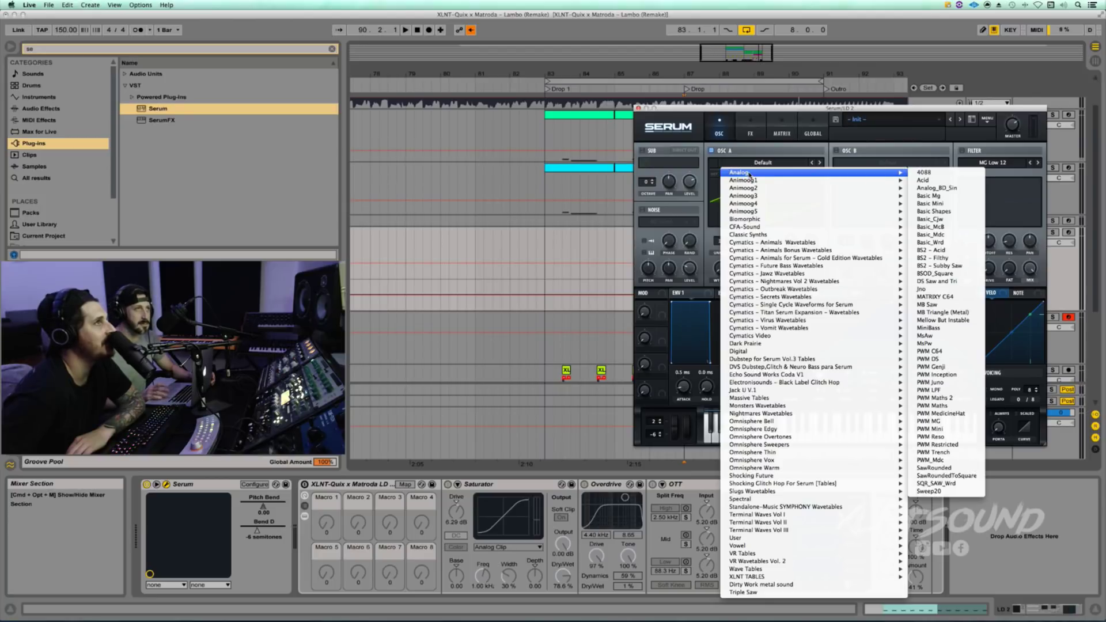
left_click(950, 213)
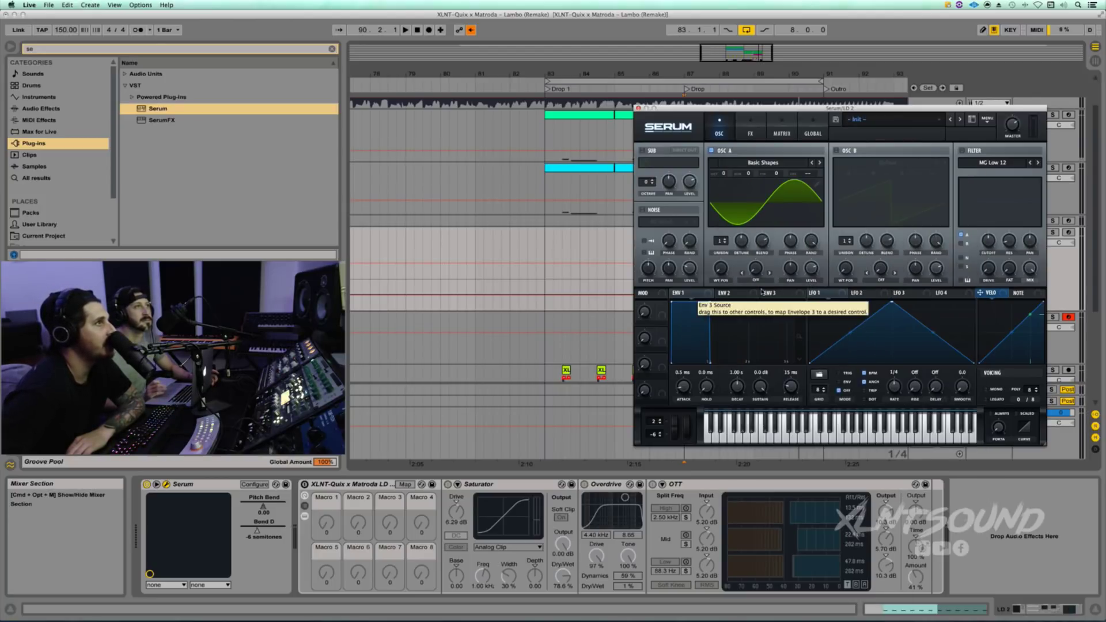
left_click_drag(721, 268, 721, 239)
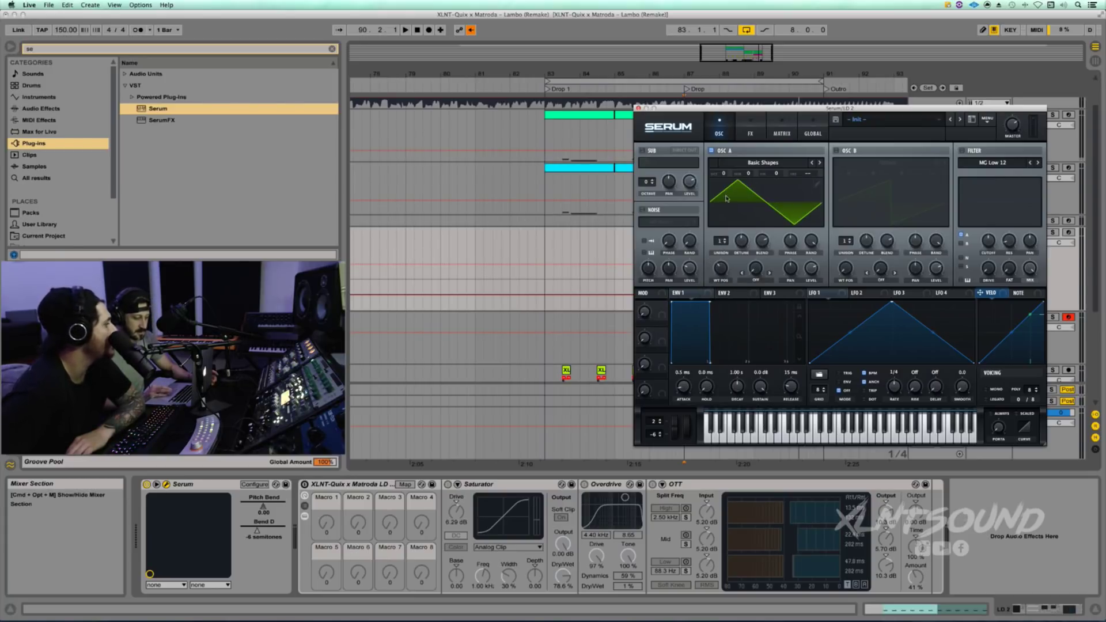
left_click_drag(731, 176, 722, 164)
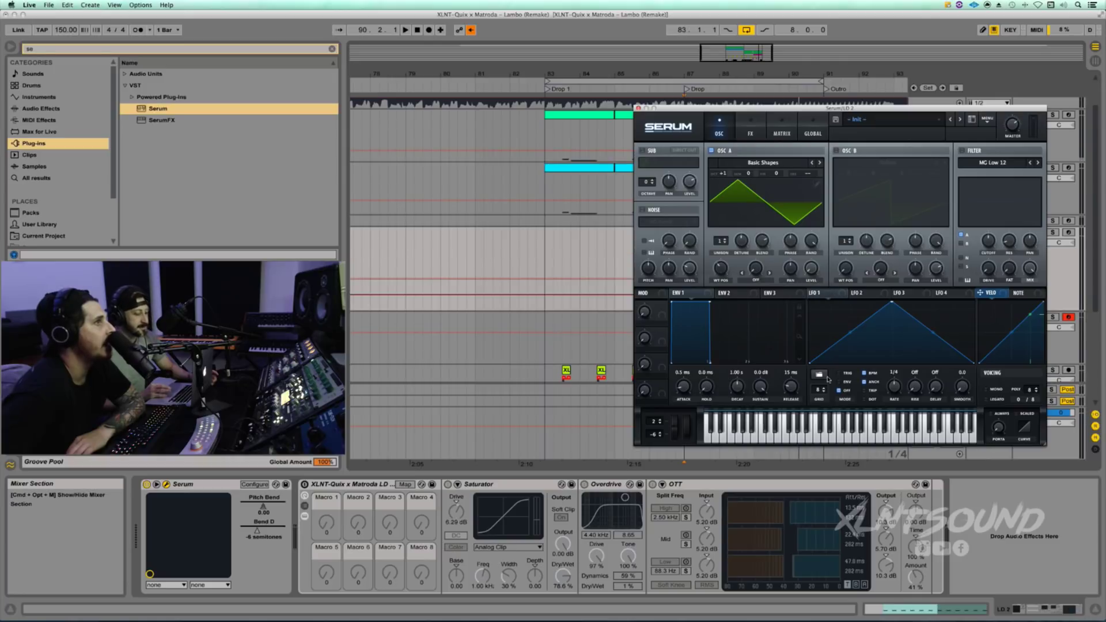
Set OSC A's warp mode to FM (from B) and turn up the warp amount
left_click(755, 280)
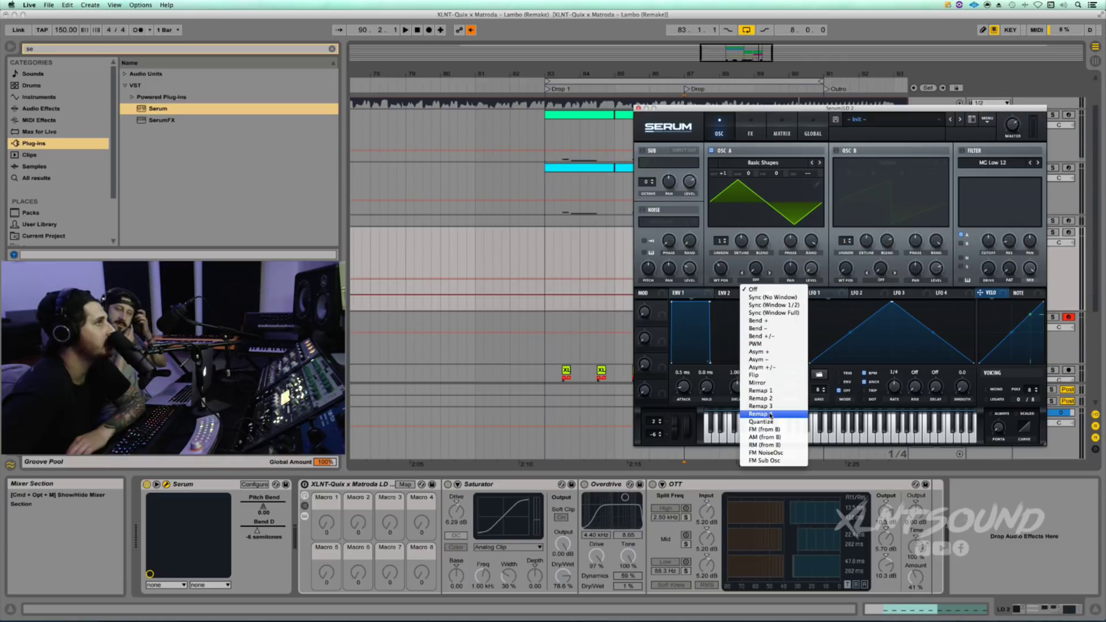
left_click(763, 430)
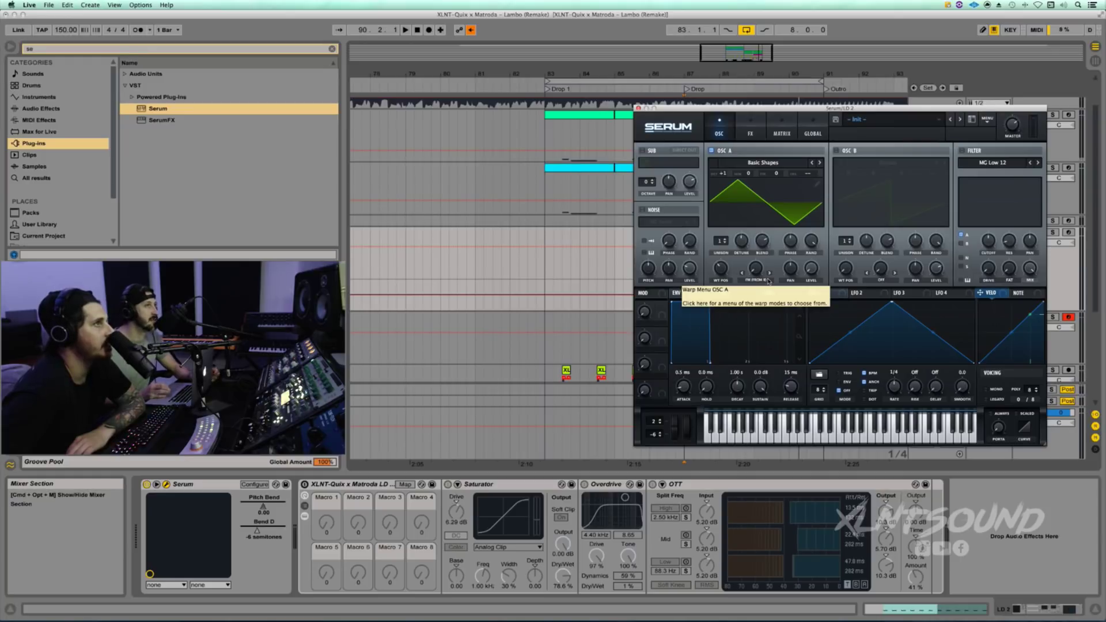
left_click_drag(754, 267, 751, 234)
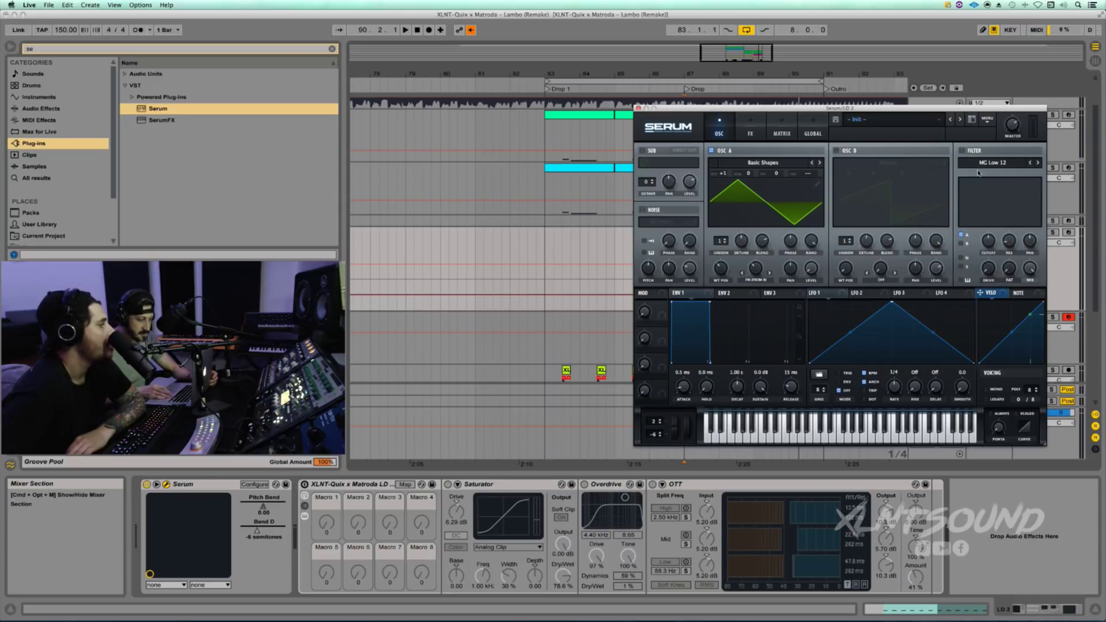
Enable OSC B with the Analog Basic Shapes wavetable, at octave +1 and fine tuning 100
left_click(847, 150)
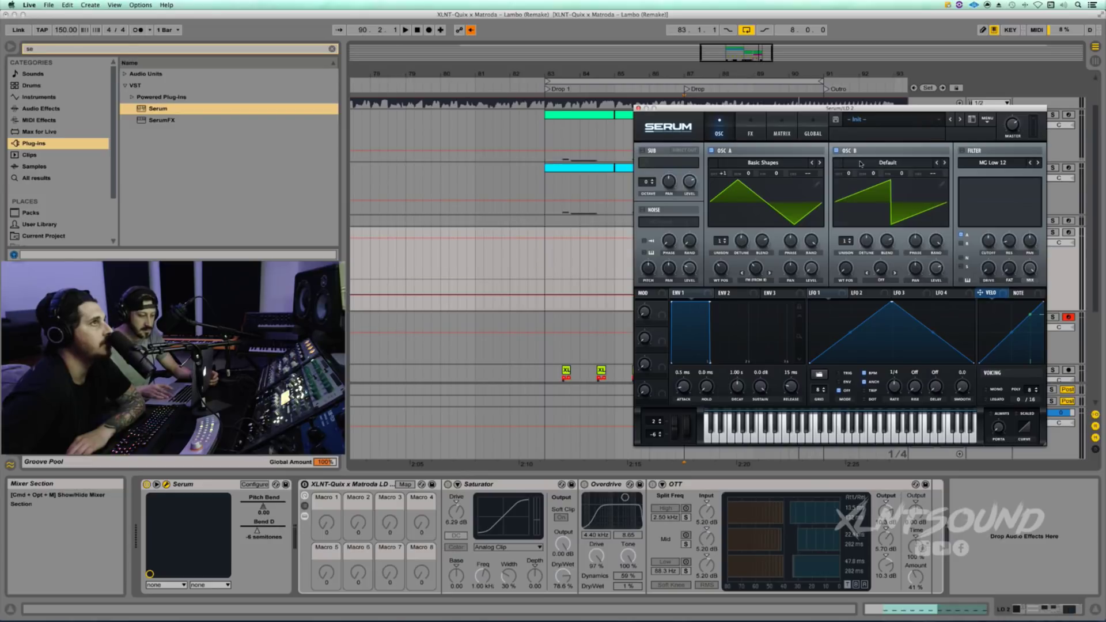
left_click(888, 163)
mouse_move(973, 175)
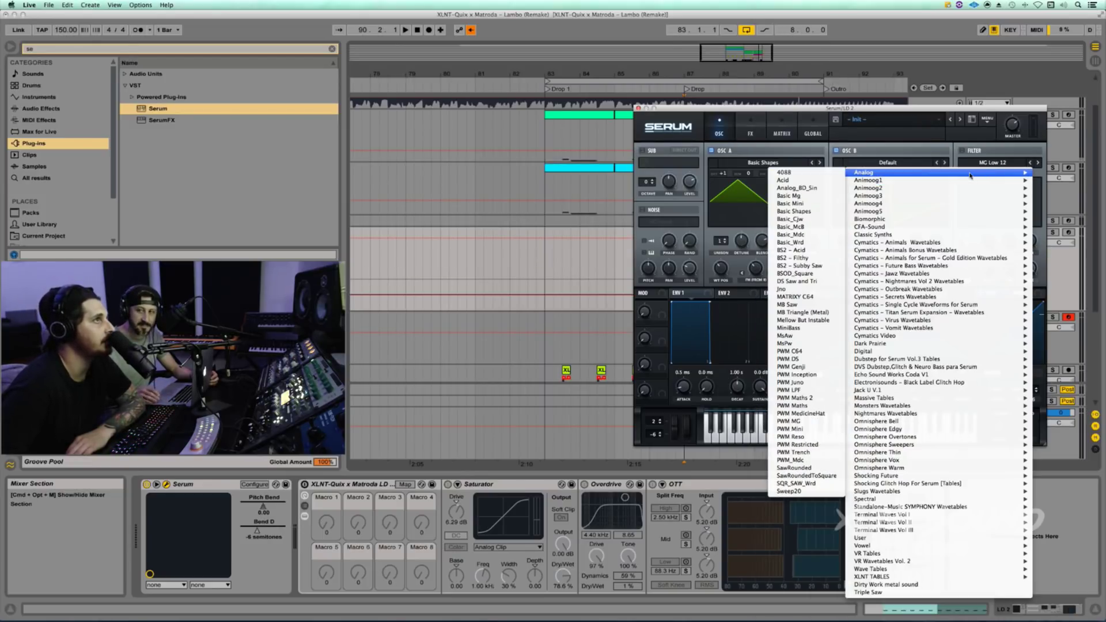
mouse_move(864, 172)
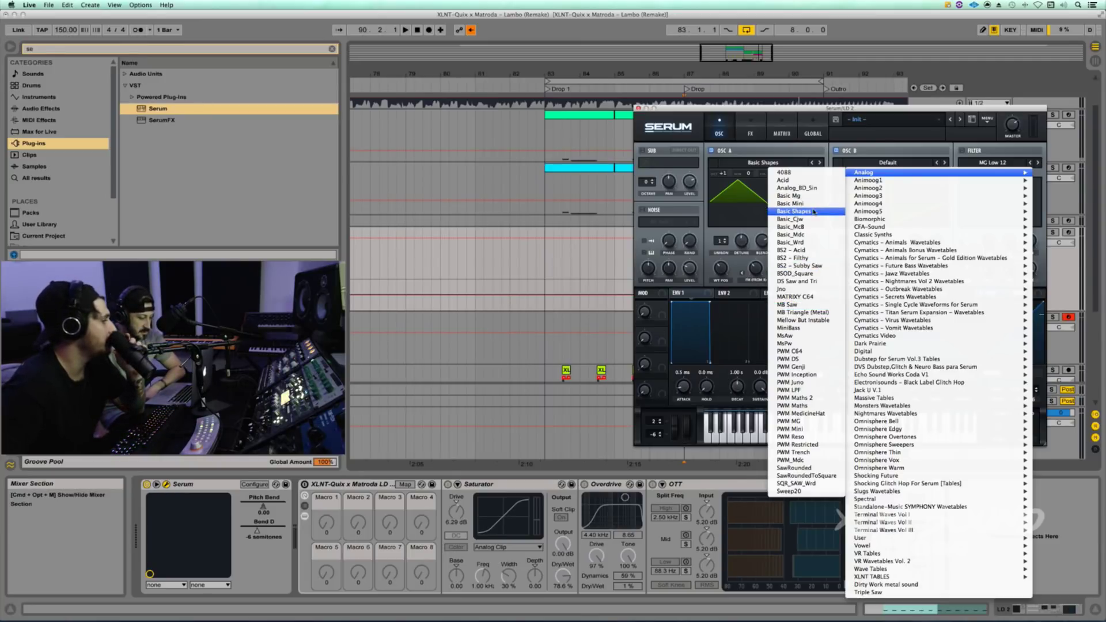
left_click(794, 211)
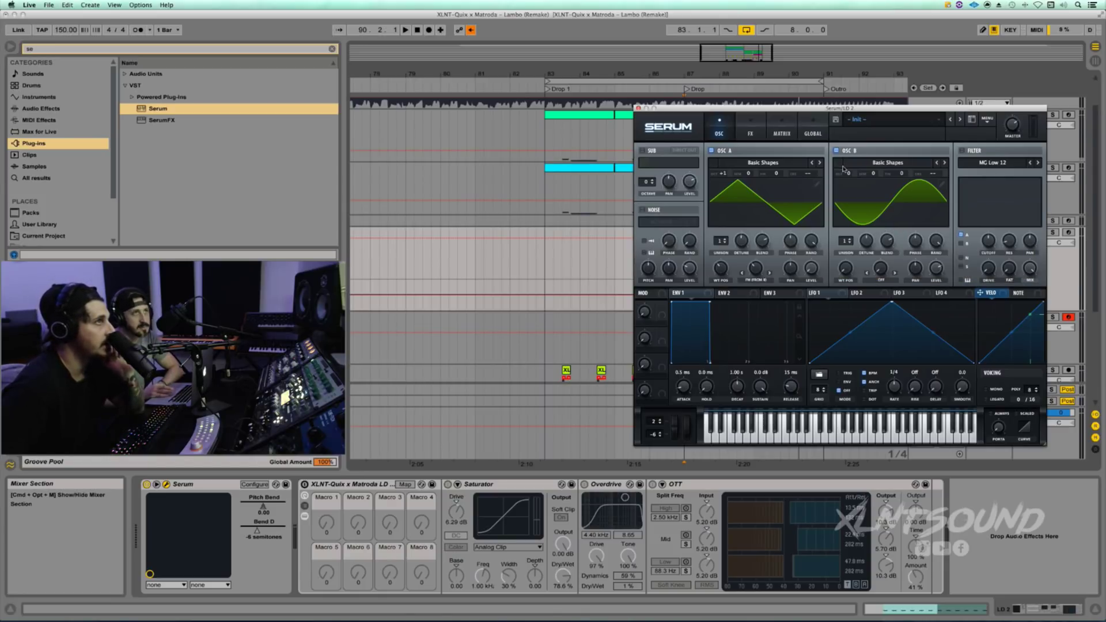
left_click_drag(847, 175, 898, 48)
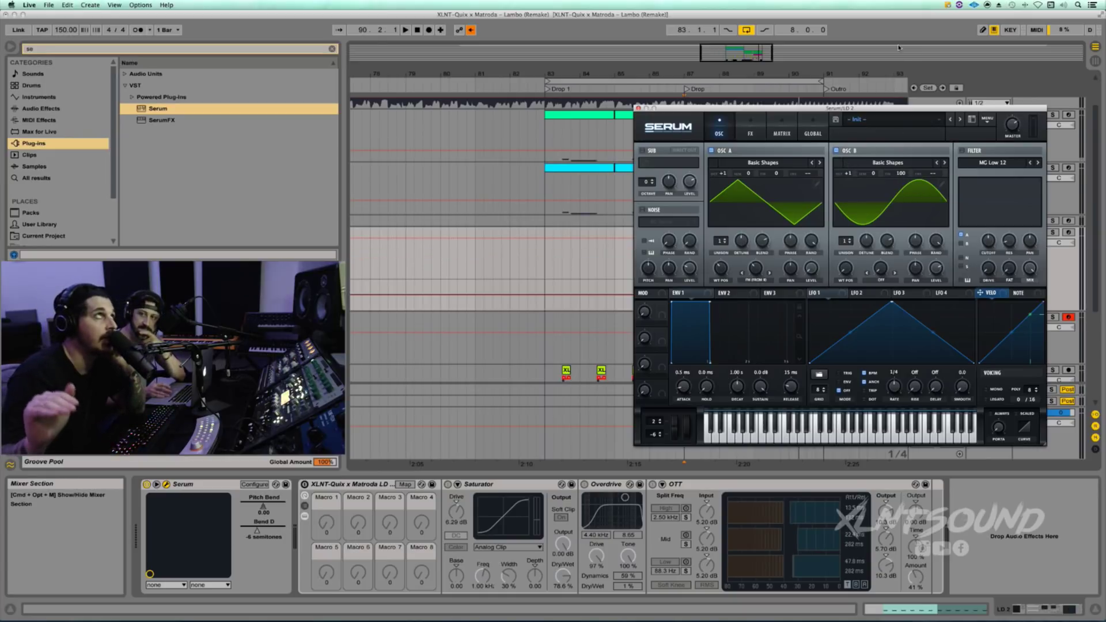
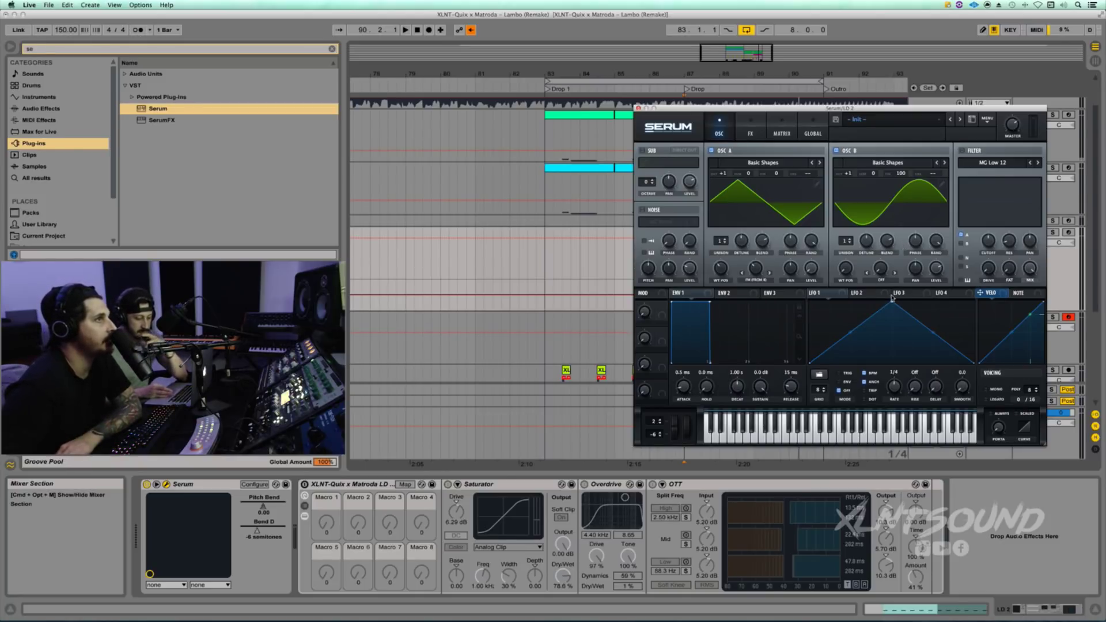
Set OSC B's warp mode to Sync (No Window) and raise its warp amount slightly
left_click(877, 281)
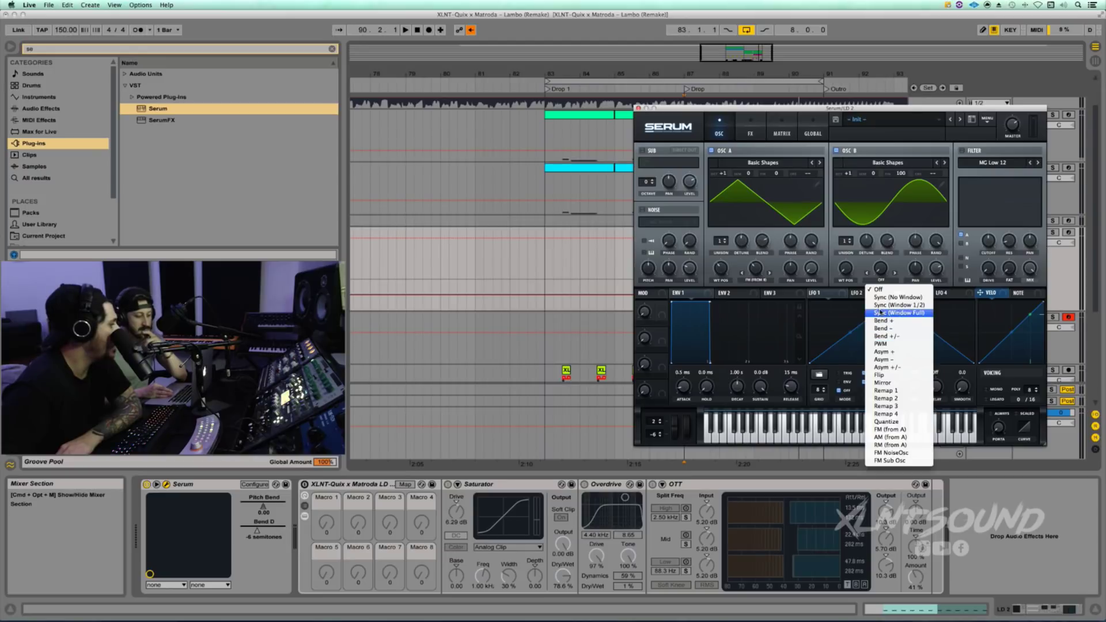
left_click(896, 297)
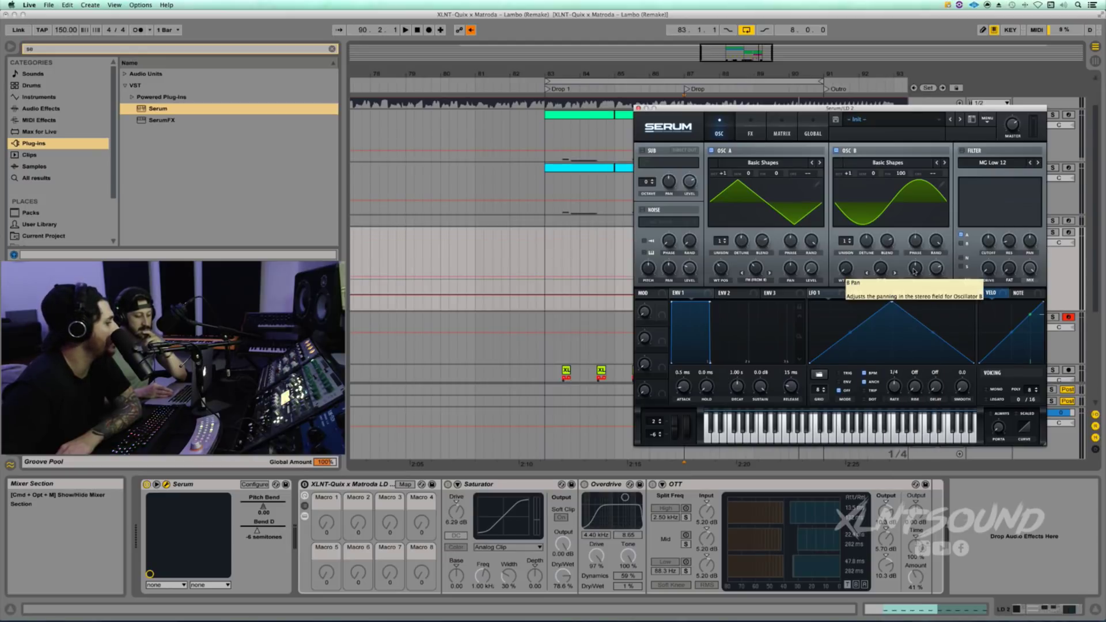
left_click_drag(879, 269, 881, 248)
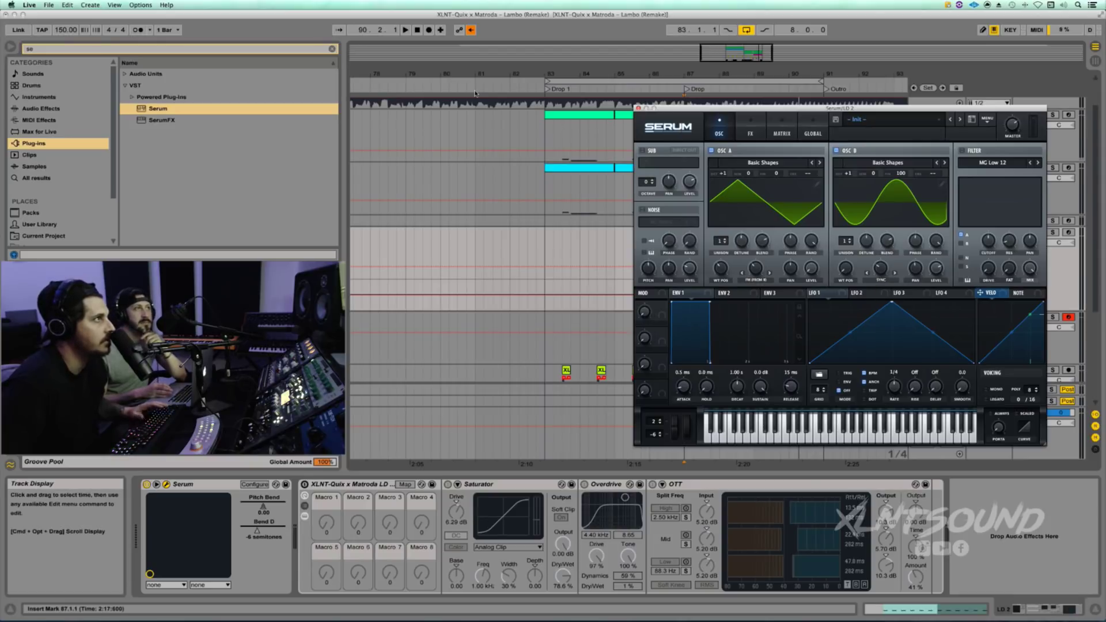
Re-enable the overridden automation and audition the LD 2 clip from the Drop marker at bar 87
left_click(563, 187)
key("space")
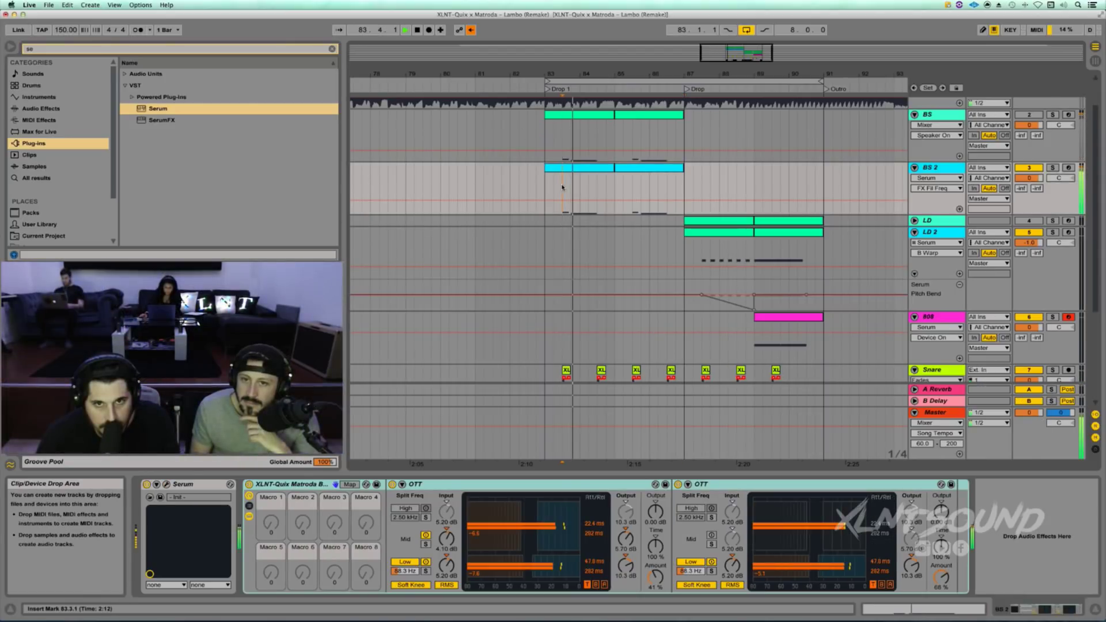
left_click(719, 233)
key("space")
key("space")
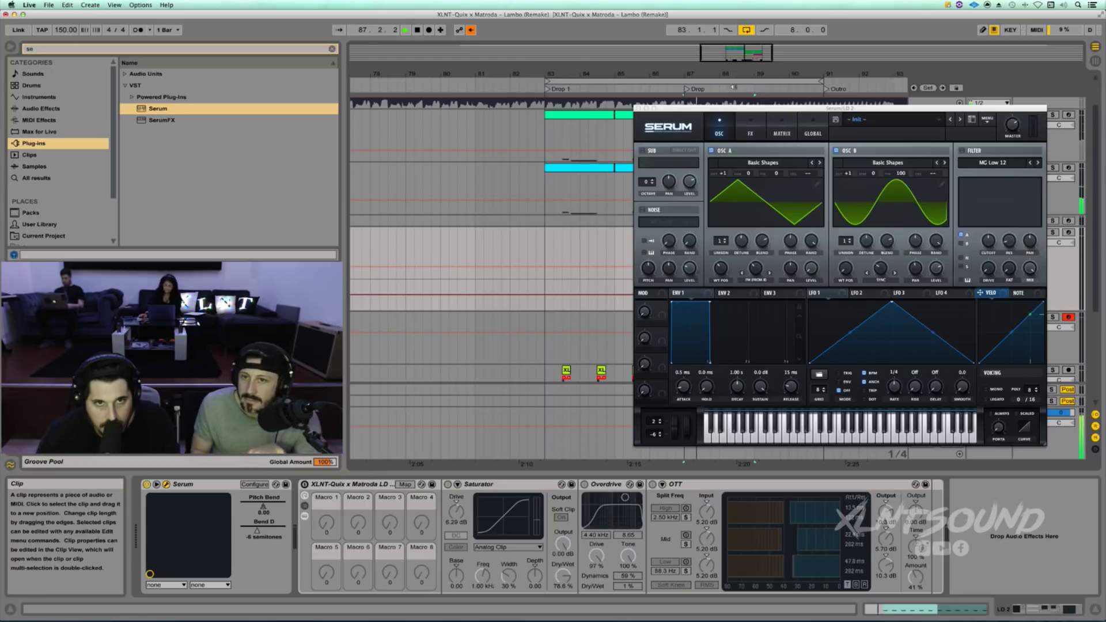
left_click(472, 30)
key("space")
key("space")
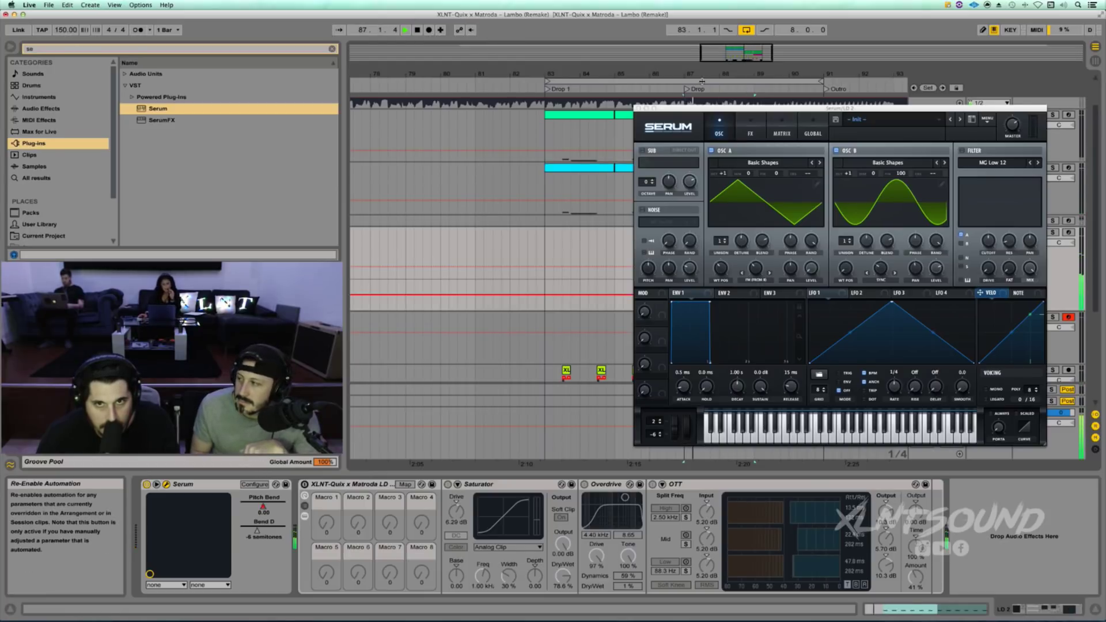
Reshape LFO 1 into an early peak with a curved fall to zero at mid-cycle, and set it to Trig mode
left_click_drag(765, 110, 678, 106)
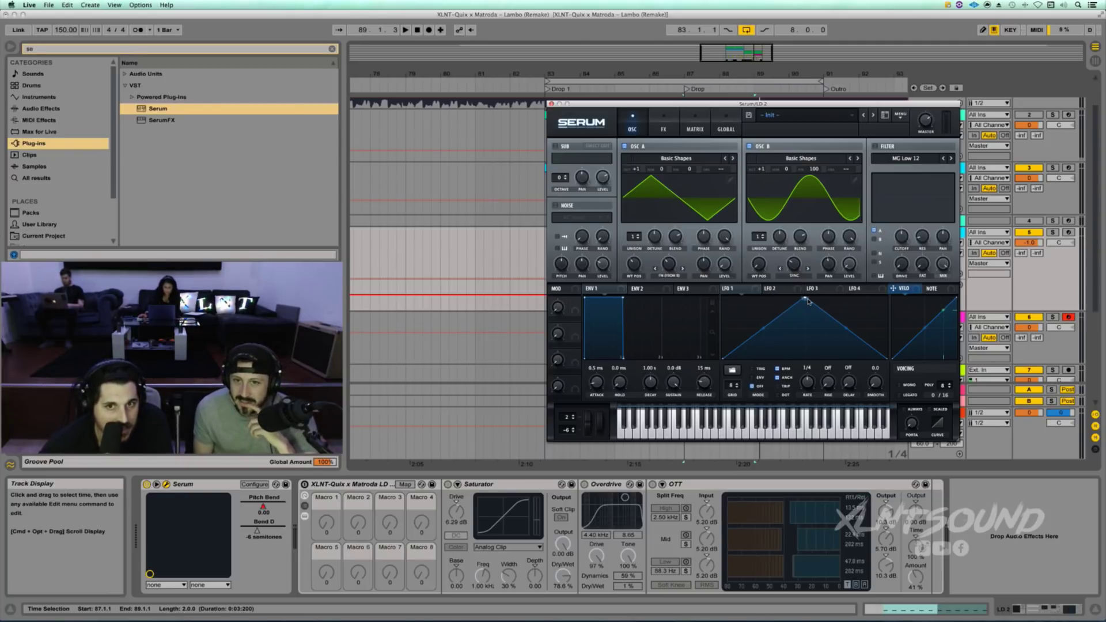
left_click_drag(805, 299, 759, 309)
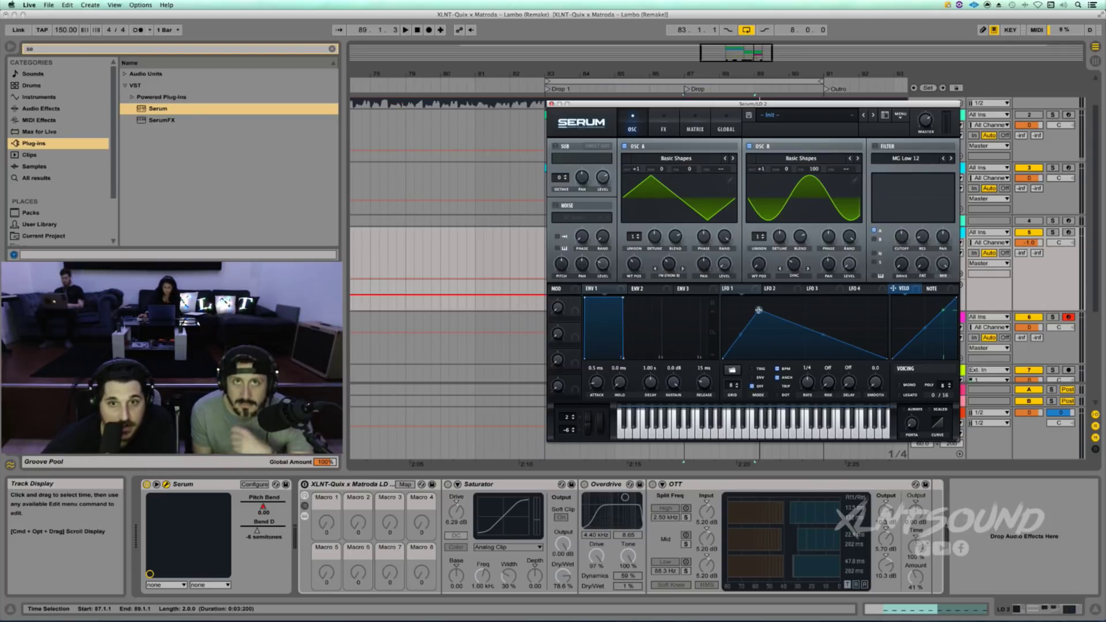
left_click_drag(758, 310, 752, 306)
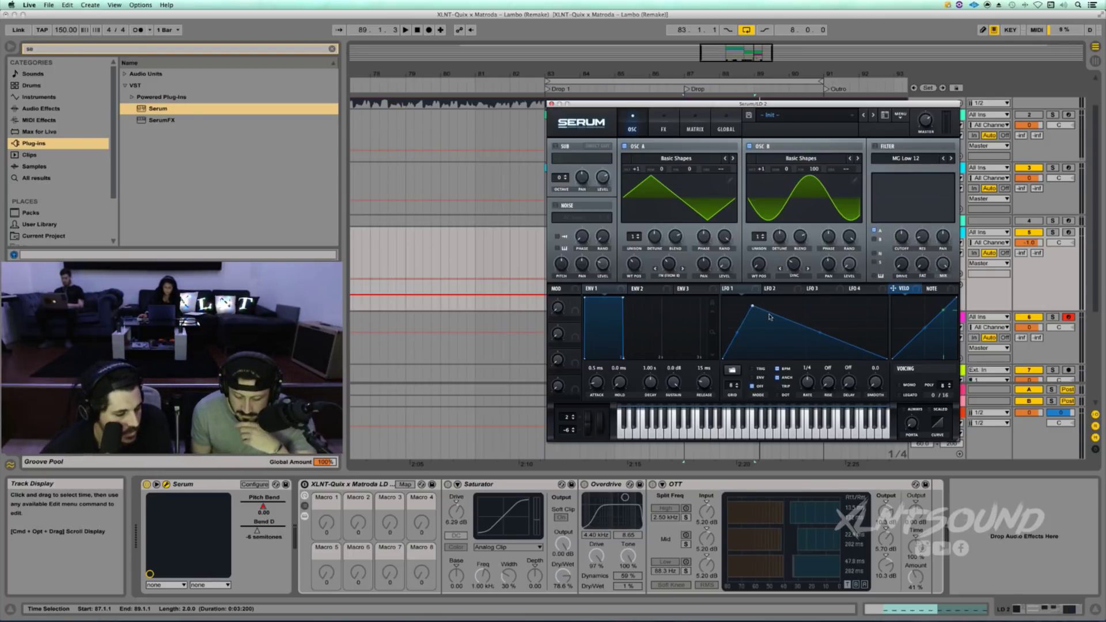
double_click(806, 329)
left_click_drag(807, 329, 808, 359)
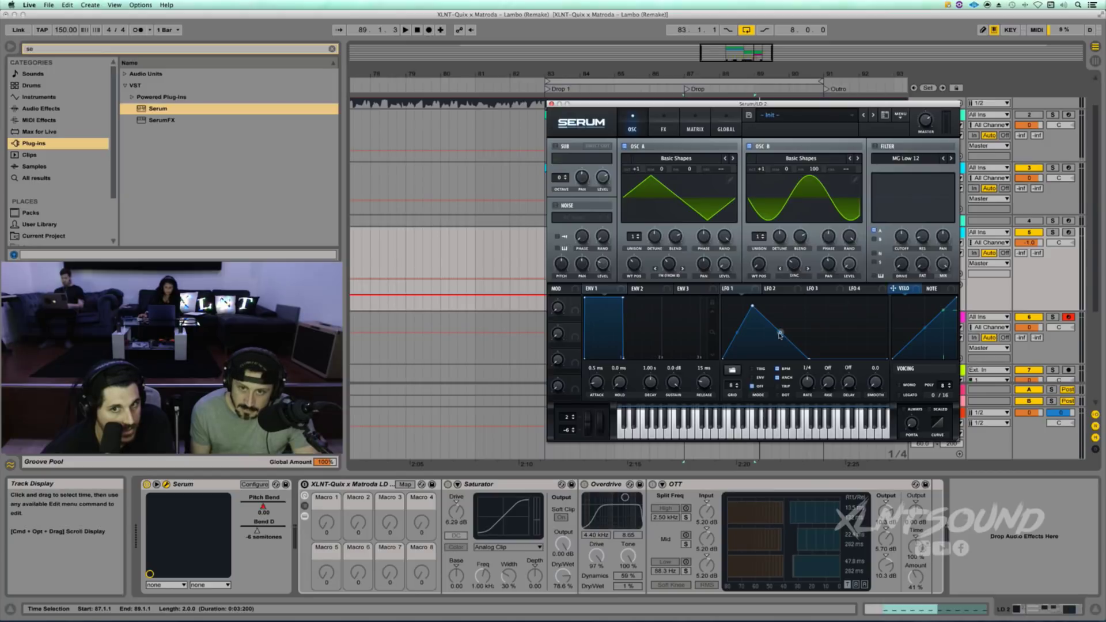
left_click_drag(780, 335, 773, 337)
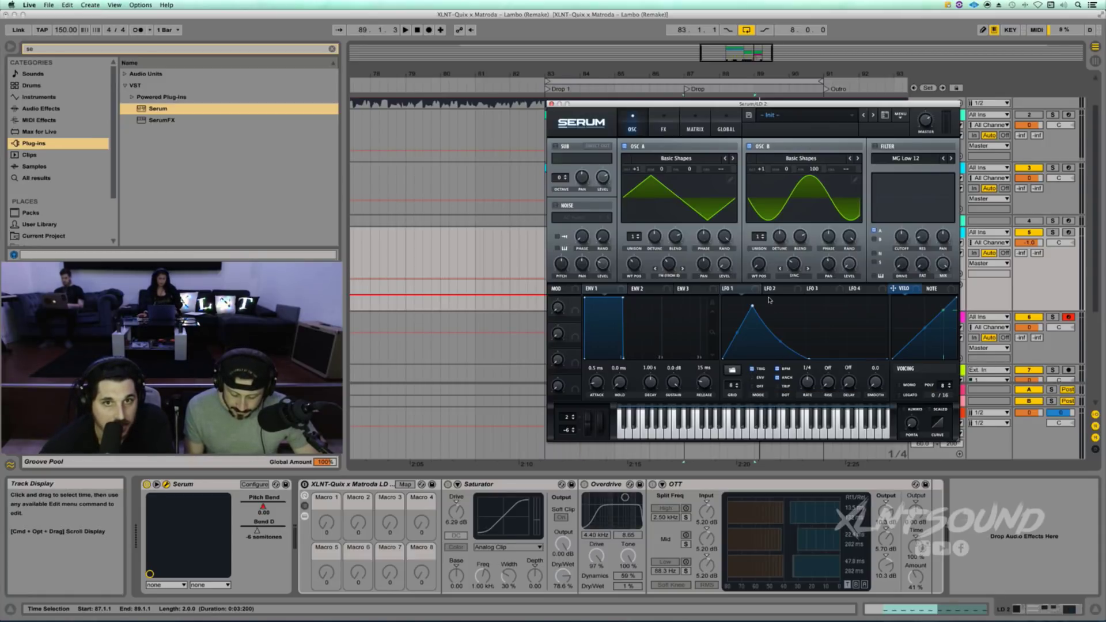
Assign LFO 1 to OSC A's level and warp and to OSC B's warp, and audition the lead
left_click_drag(724, 288, 659, 269)
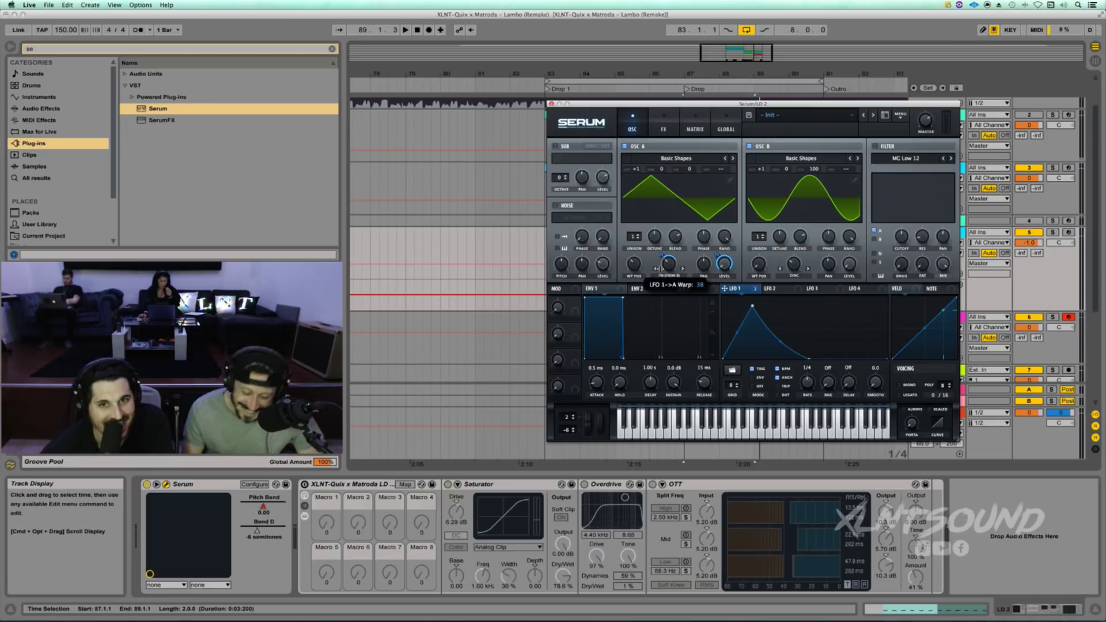
left_click_drag(659, 268, 660, 277)
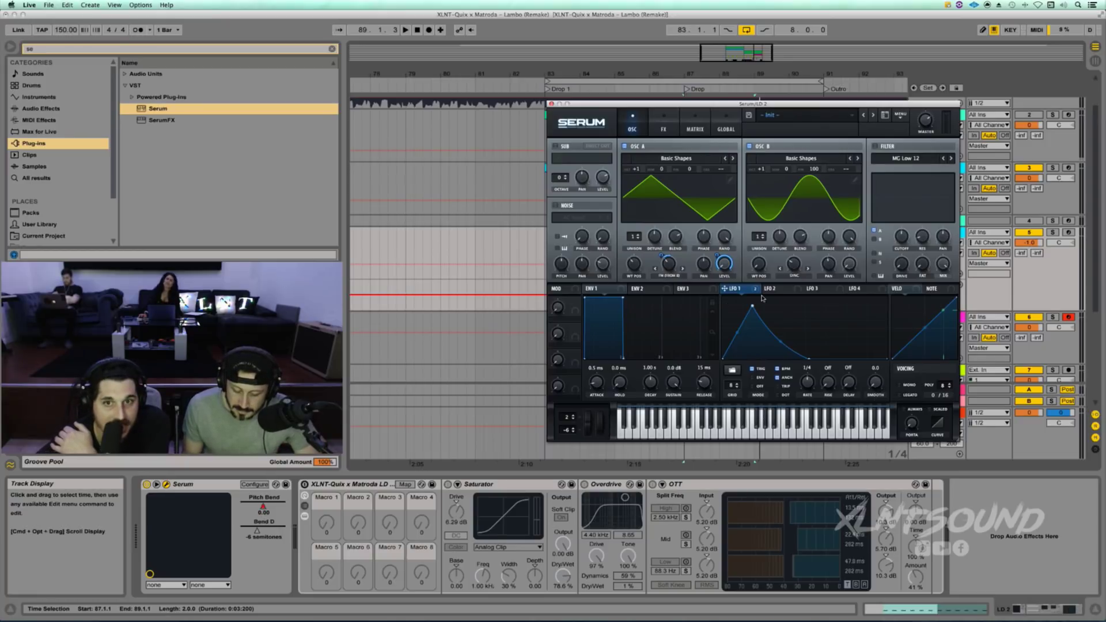
left_click_drag(759, 290, 786, 259)
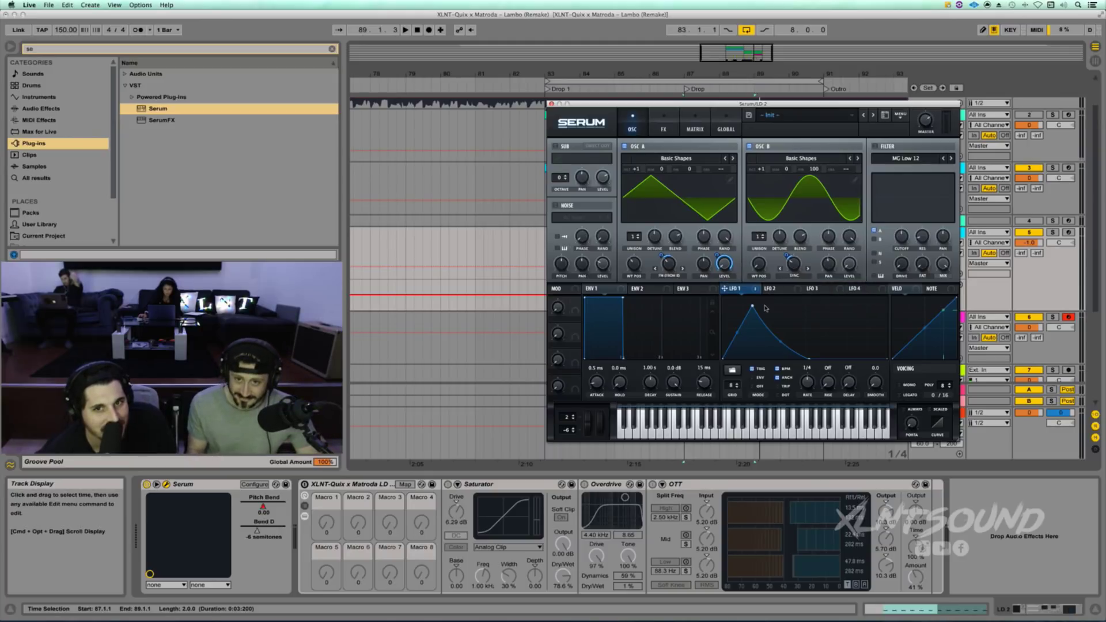
key("space")
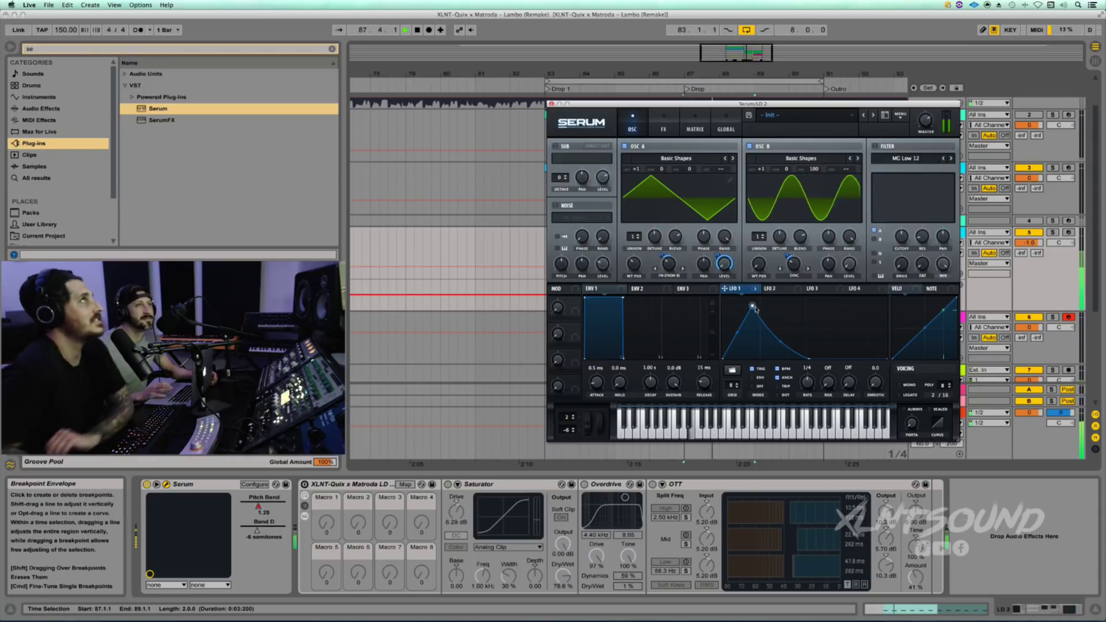
key("space")
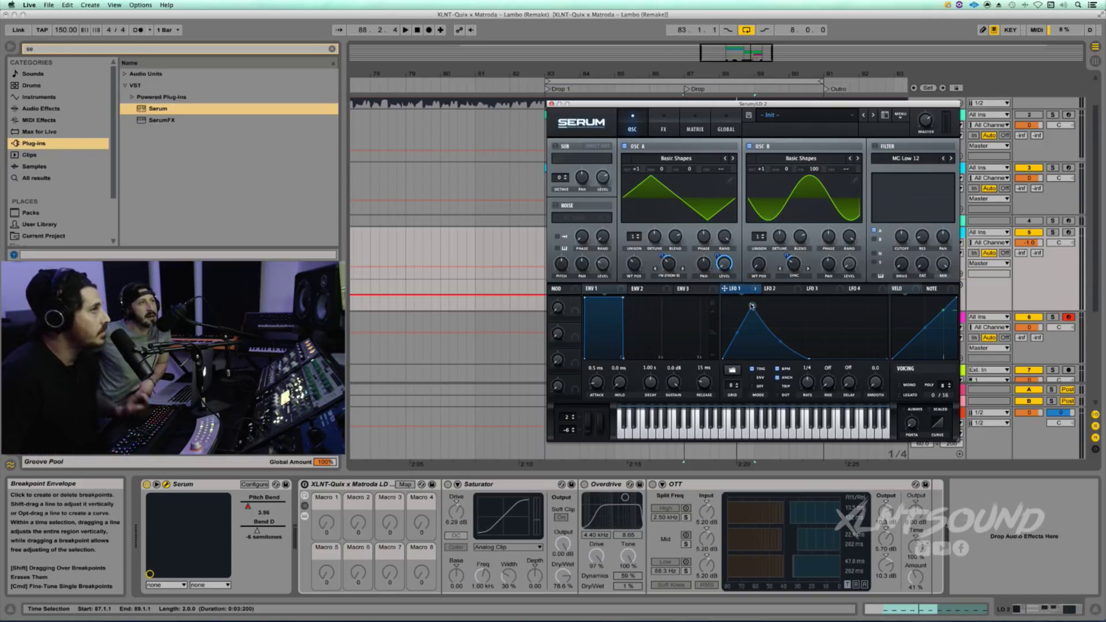
key("space")
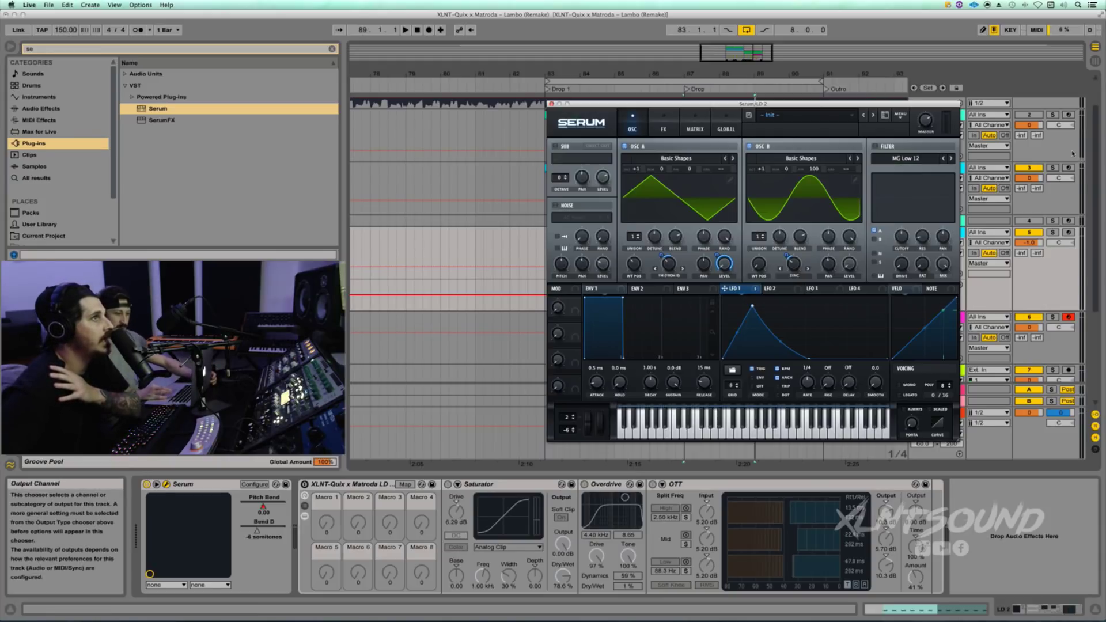
Enable the filter, set its type to Reverb, and route OSC B through it along with OSC A
left_click(875, 146)
left_click(905, 158)
mouse_move(900, 188)
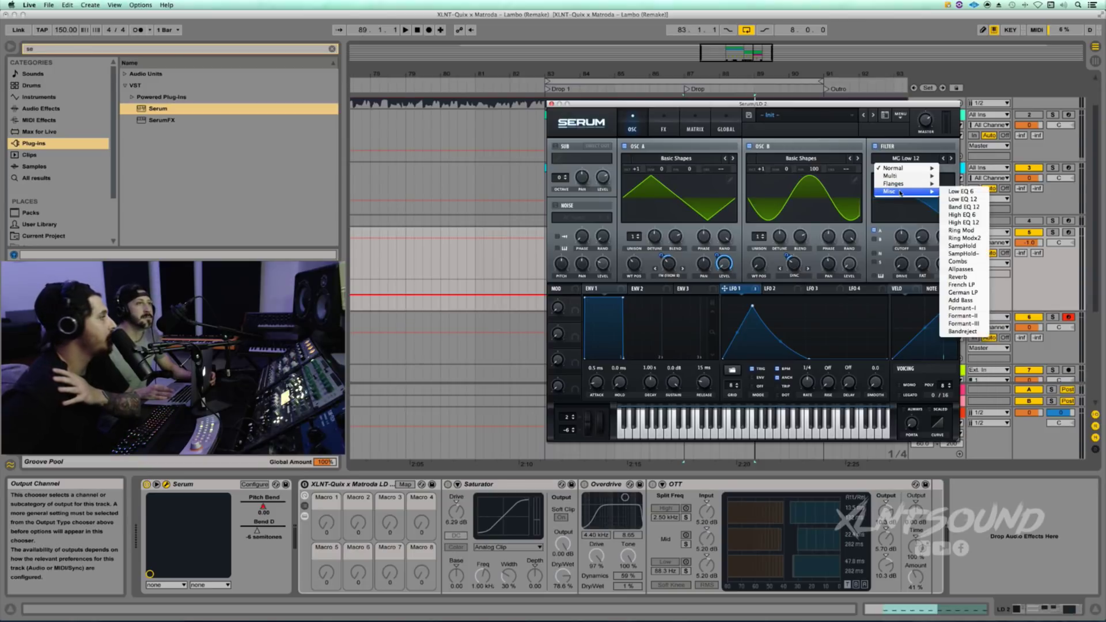
left_click(958, 276)
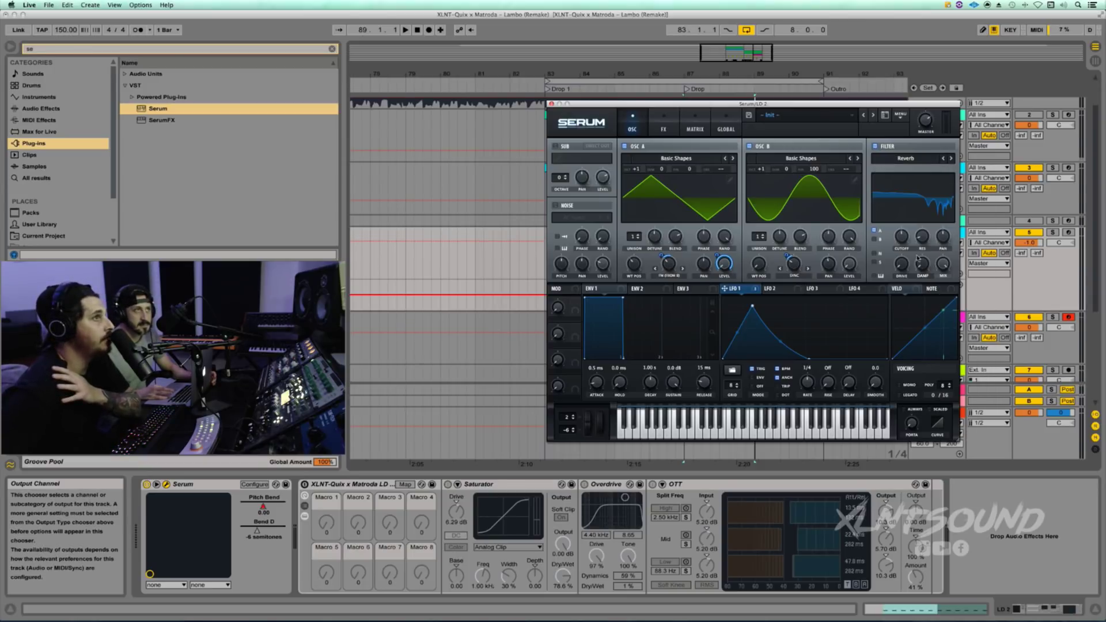
left_click(874, 239)
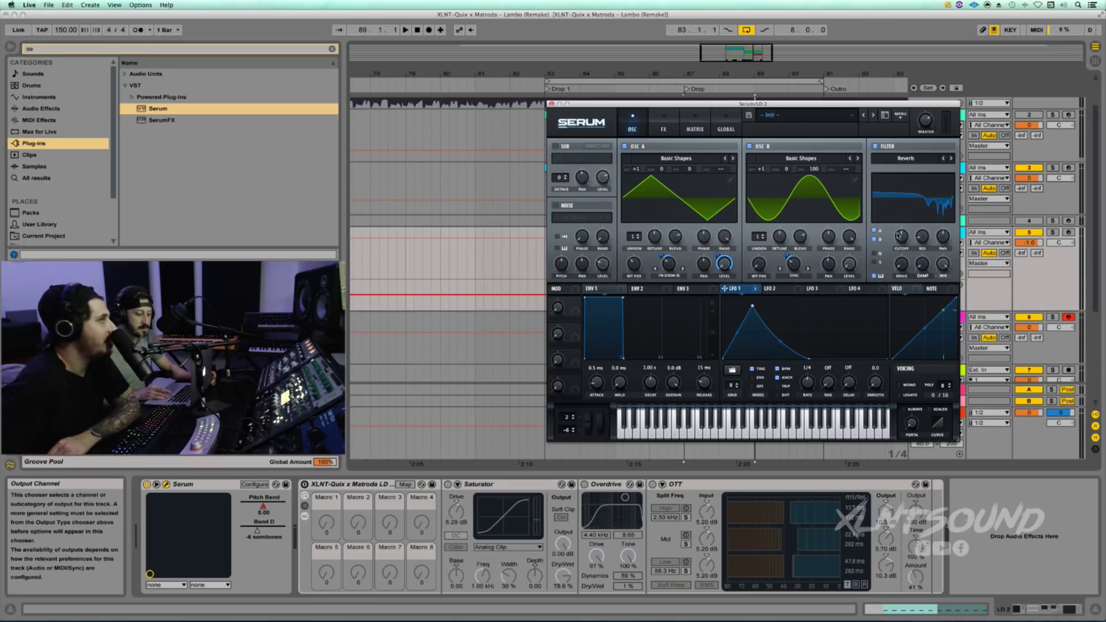
Set the Reverb filter's cutoff to about 560 Hz and raise its resonance and drive
left_click_drag(900, 233, 901, 249)
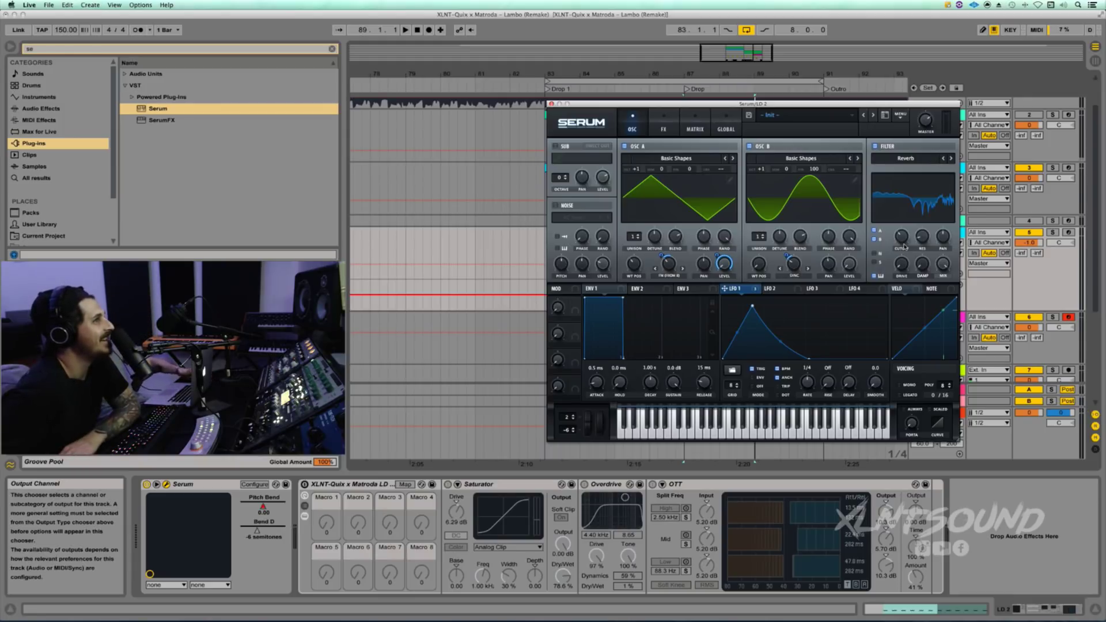
mouse_move(902, 240)
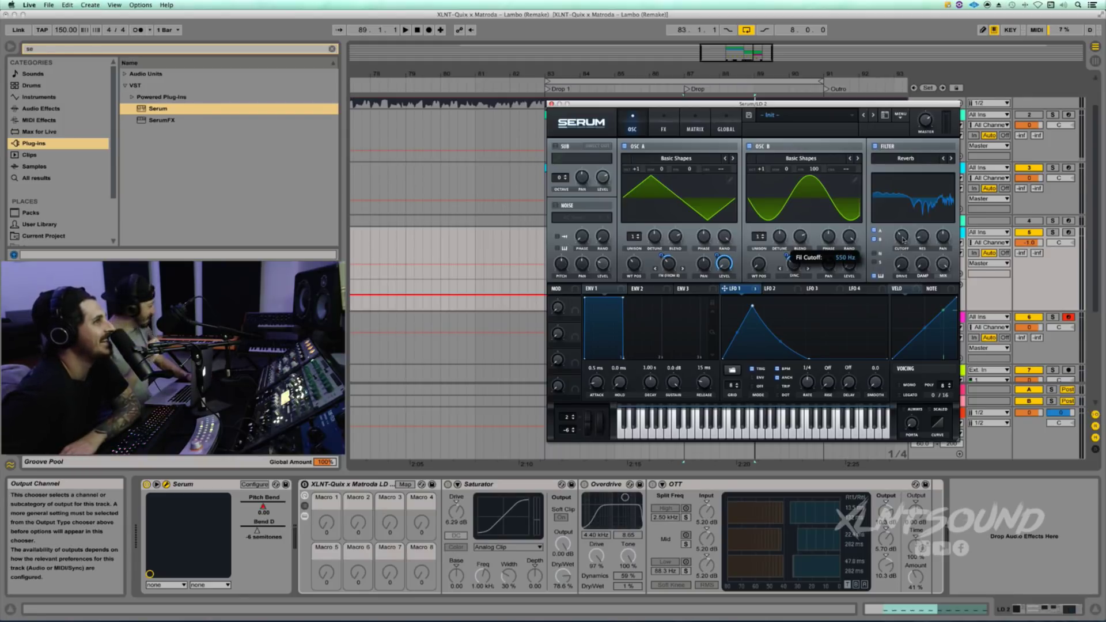
scroll(902, 240, "up", 2)
scroll(902, 240, "down", 2)
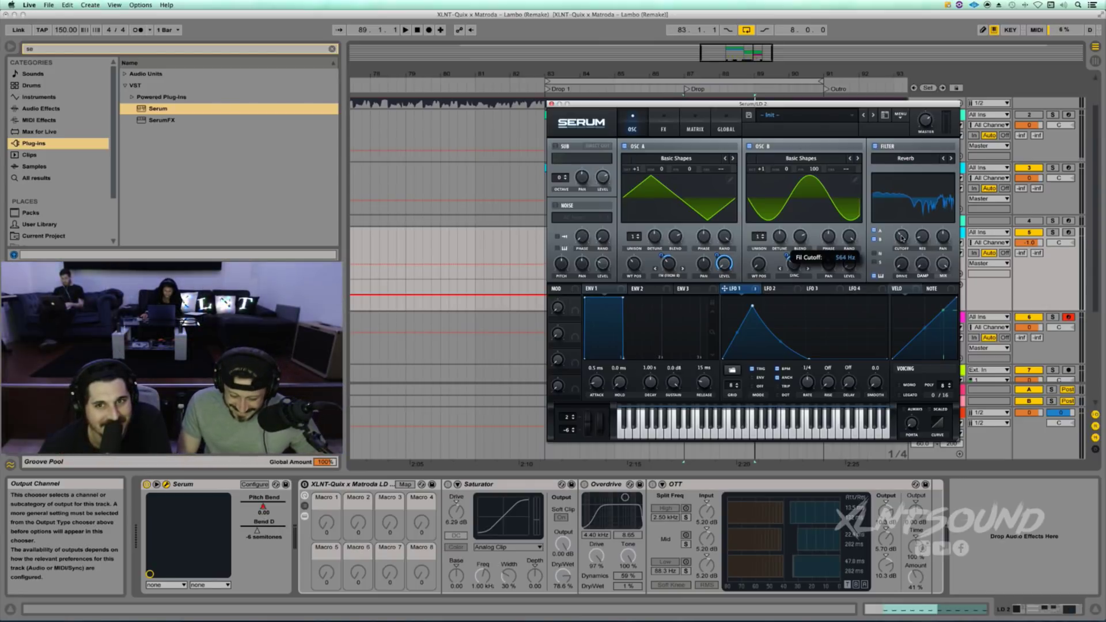
scroll(901, 238, "down", 1)
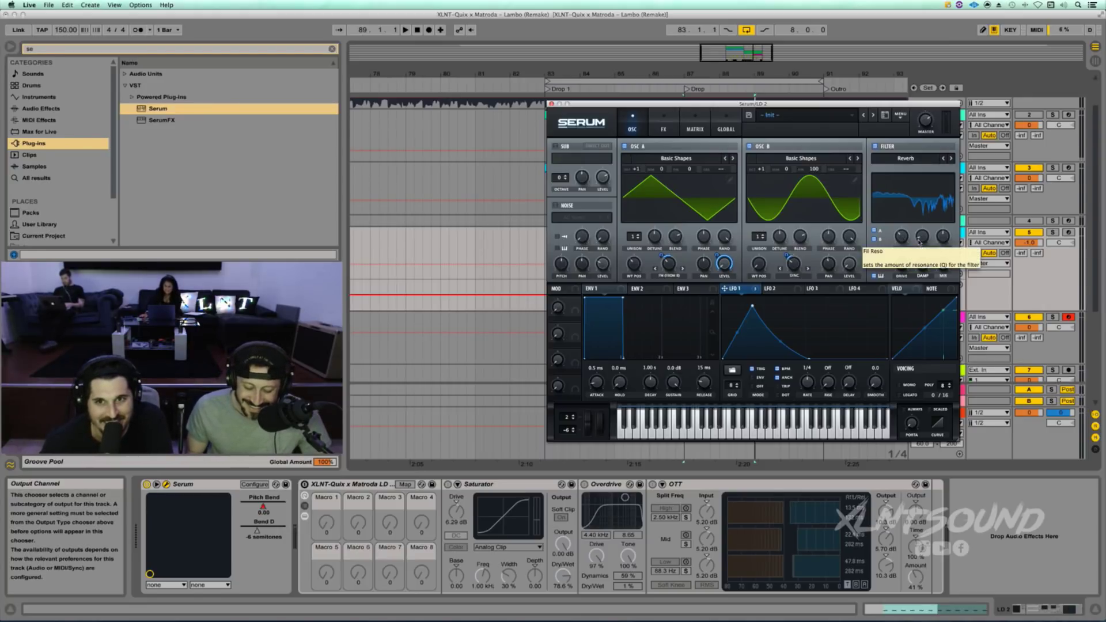
left_click_drag(920, 241, 921, 177)
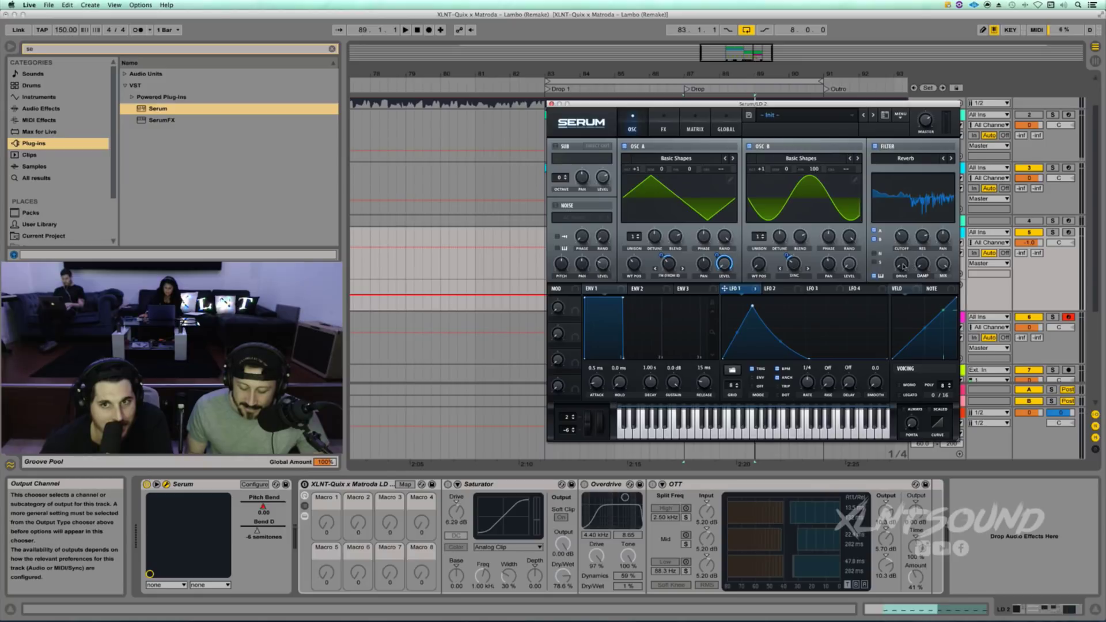
left_click_drag(905, 266, 906, 222)
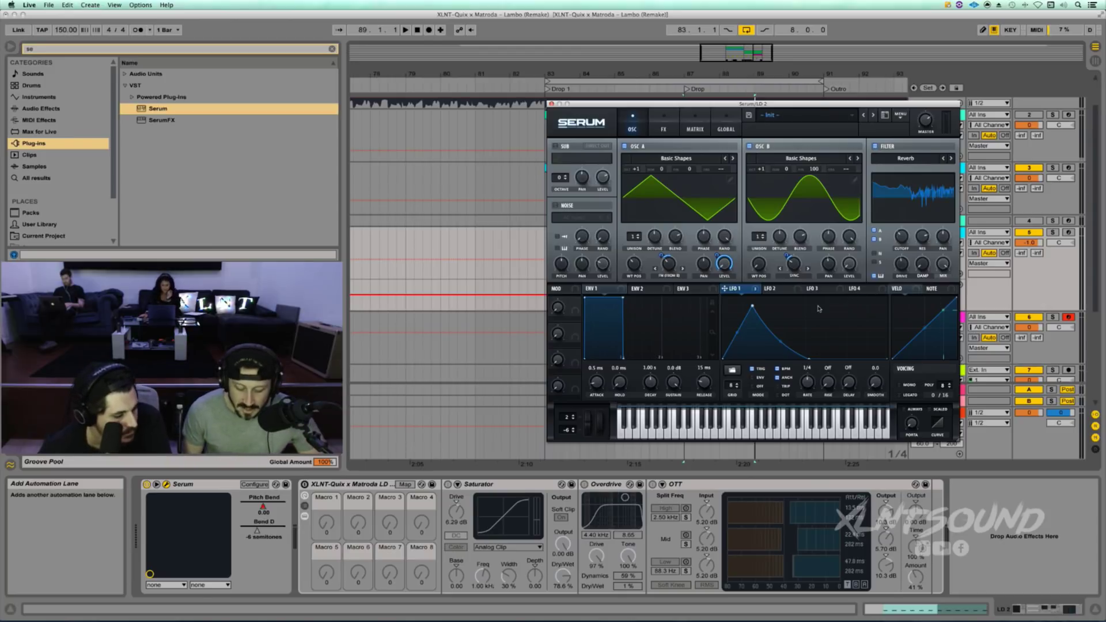
Shape LFO 2 as a straight downward ramp in Trig mode with a rate of 2 bar
left_click(783, 290)
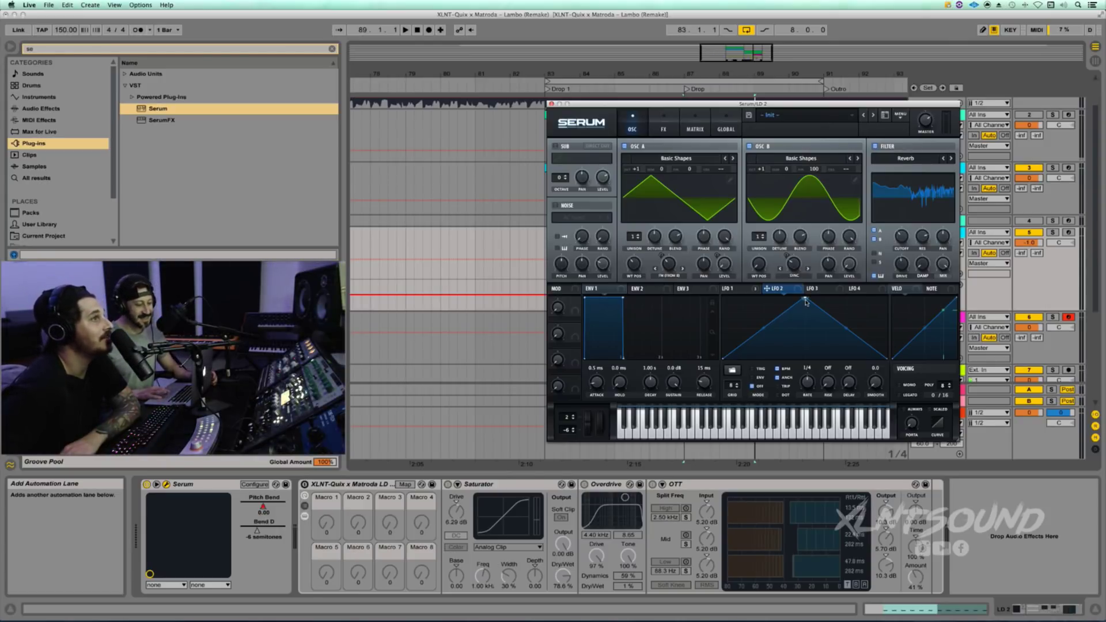
left_click_drag(805, 301, 575, 201)
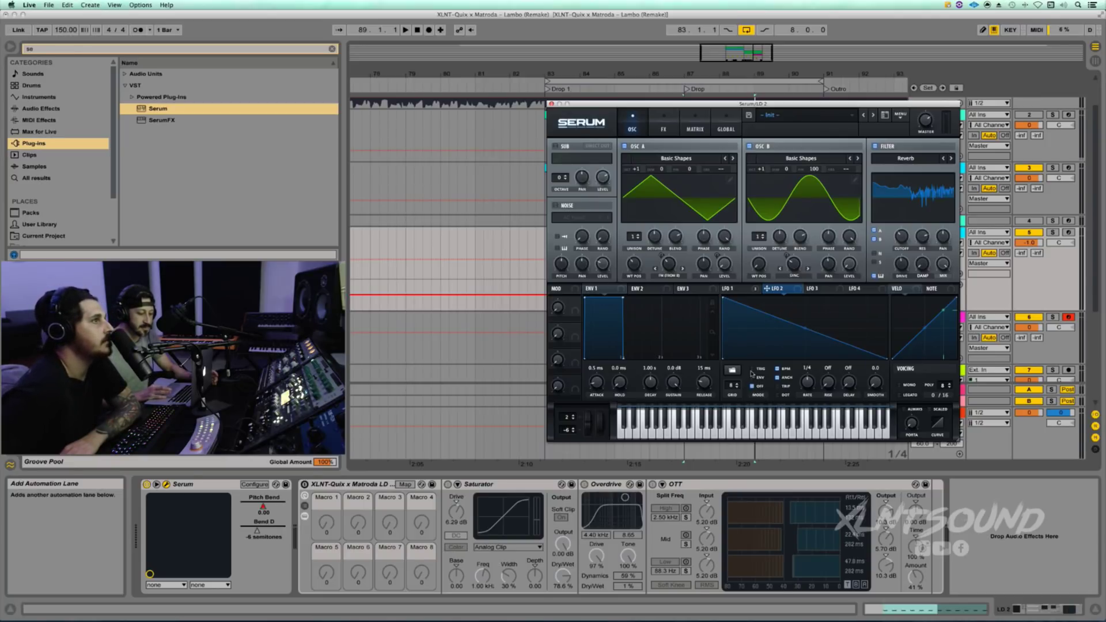
left_click(754, 368)
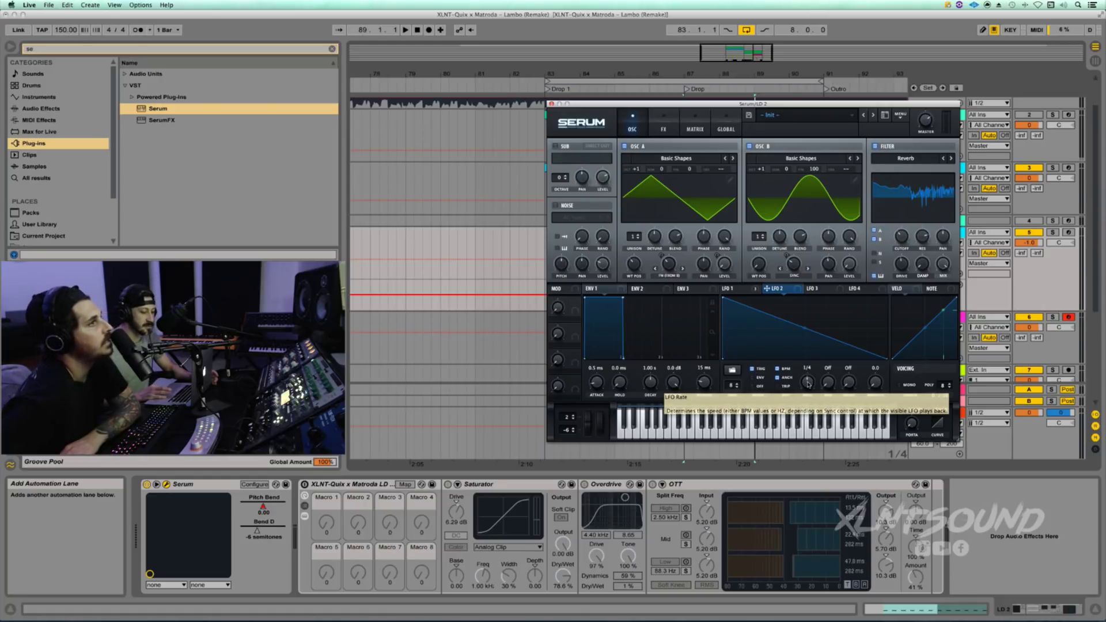
left_click_drag(808, 383, 808, 389)
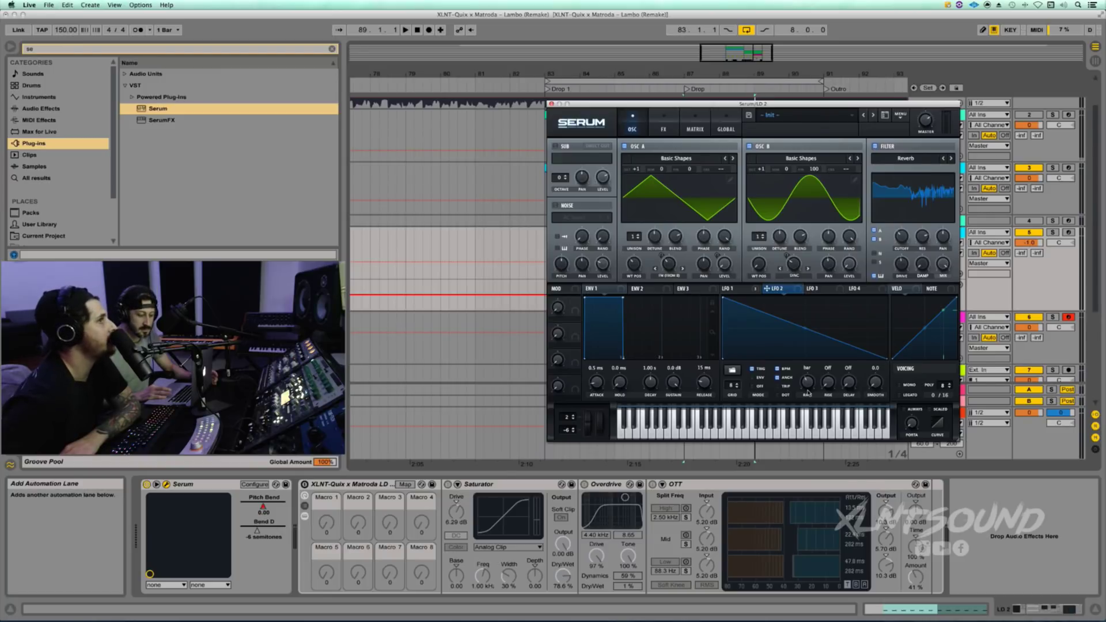
left_click_drag(807, 394, 807, 398)
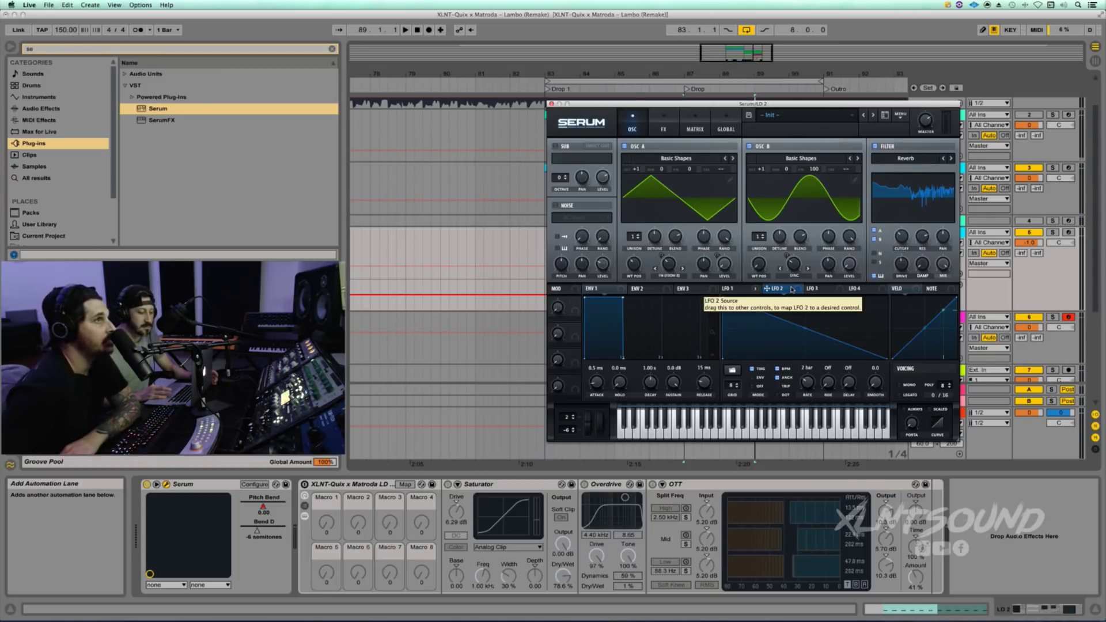
Assign LFO 2 to the filter's cutoff and resonance, and audition the lead
left_click_drag(792, 290, 892, 229)
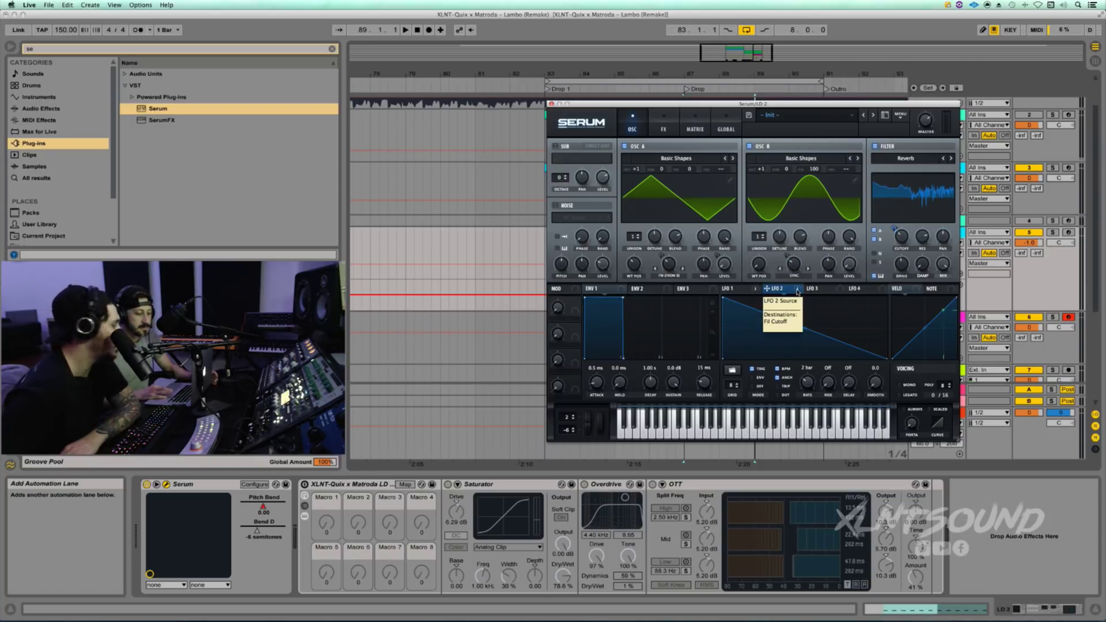
left_click_drag(797, 290, 913, 238)
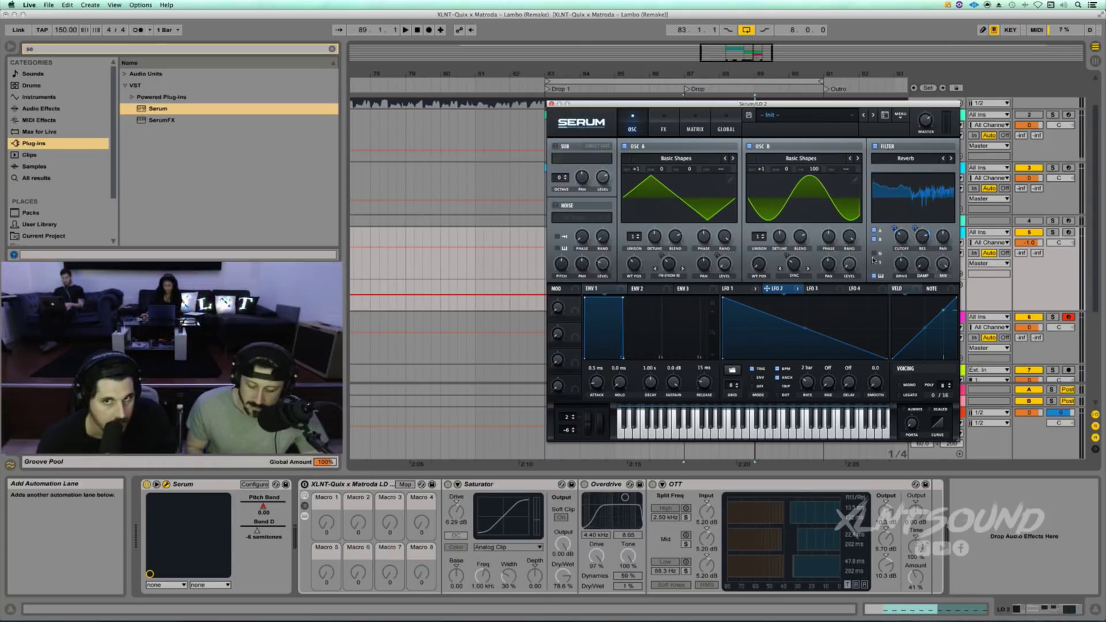
key("space")
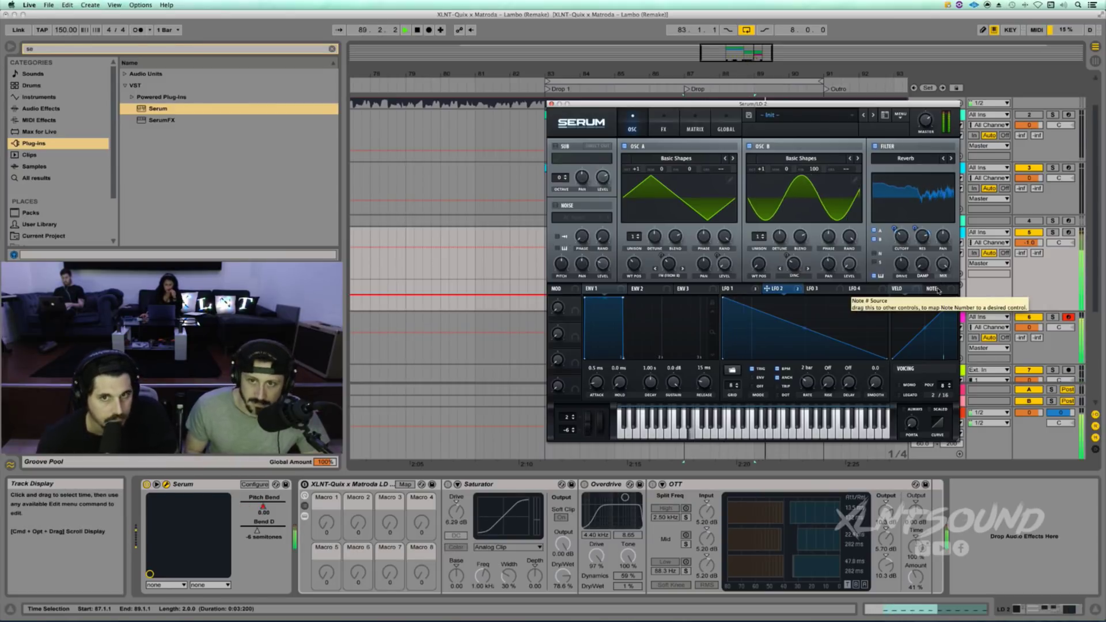
key("space")
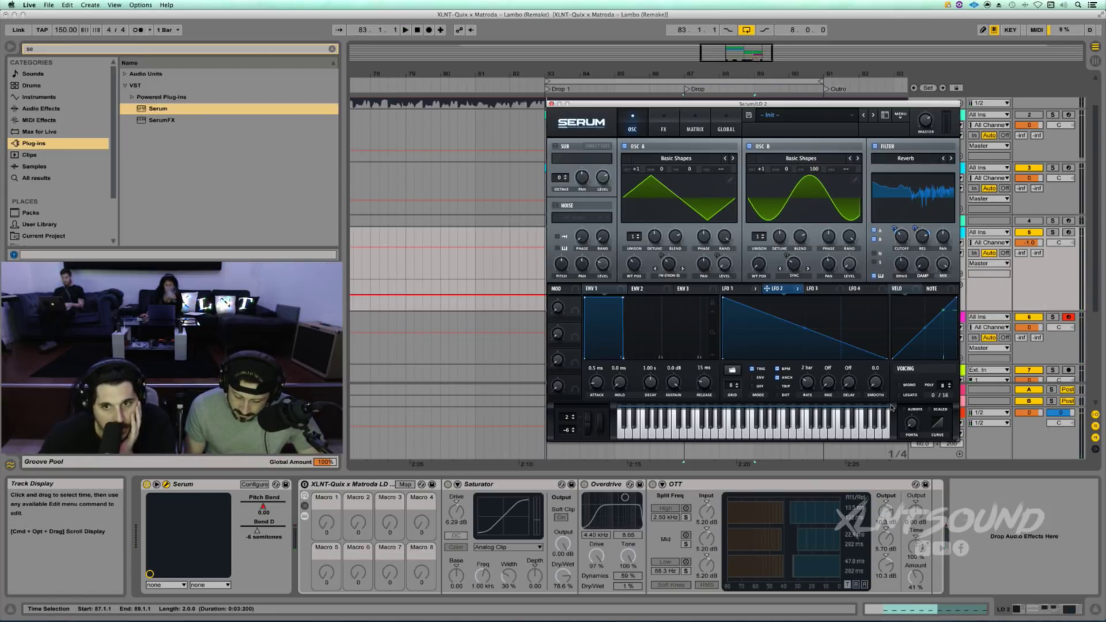
Set the voicing to Mono with portamento set to Always
left_click(906, 385)
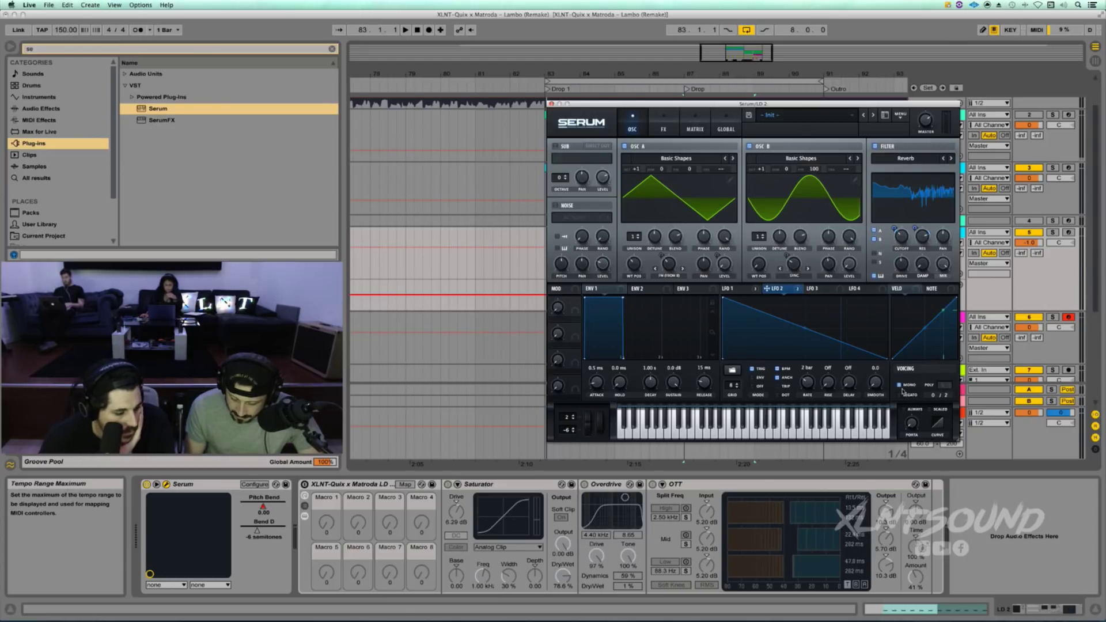
left_click_drag(910, 396, 910, 390)
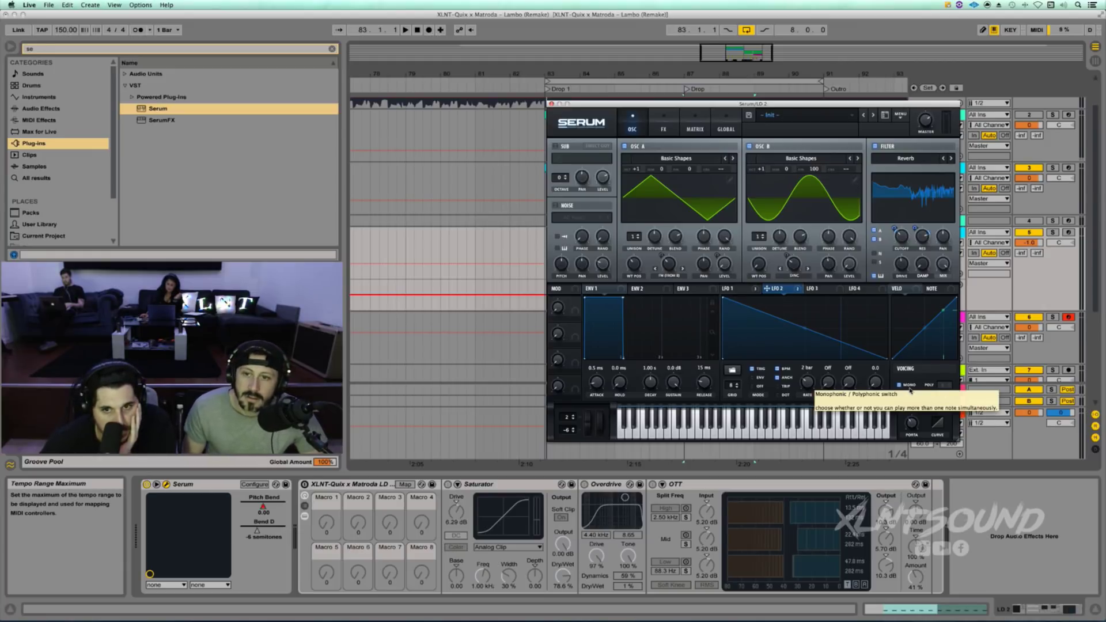
left_click_drag(911, 425, 910, 423)
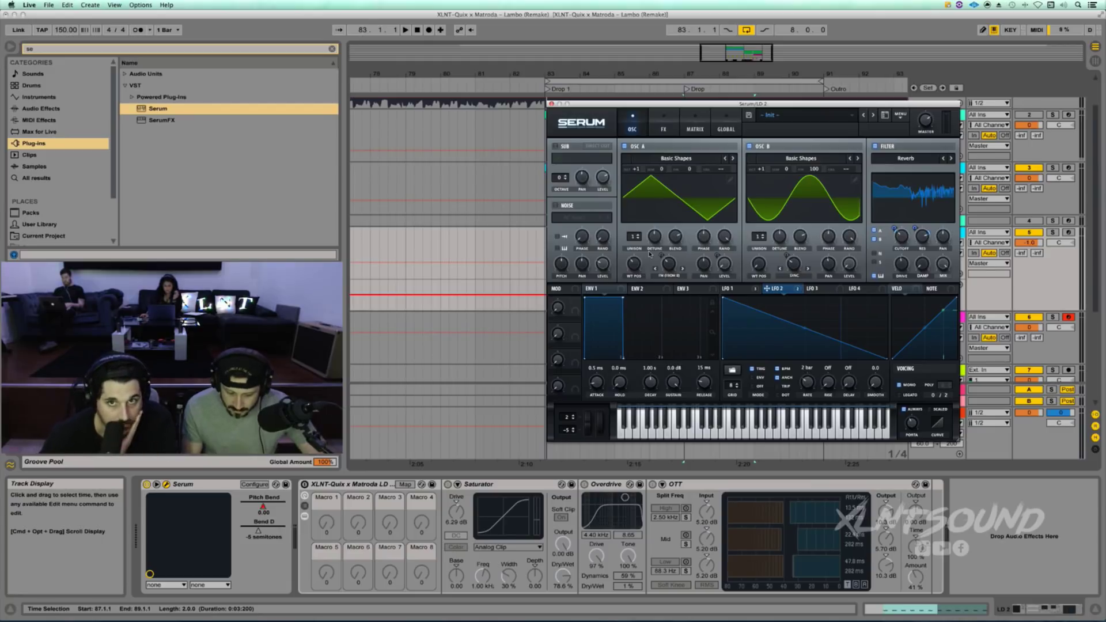
Load the effect chain XLNT-Quix Matroda LD.fxr into the synth's effects rack
left_click(660, 117)
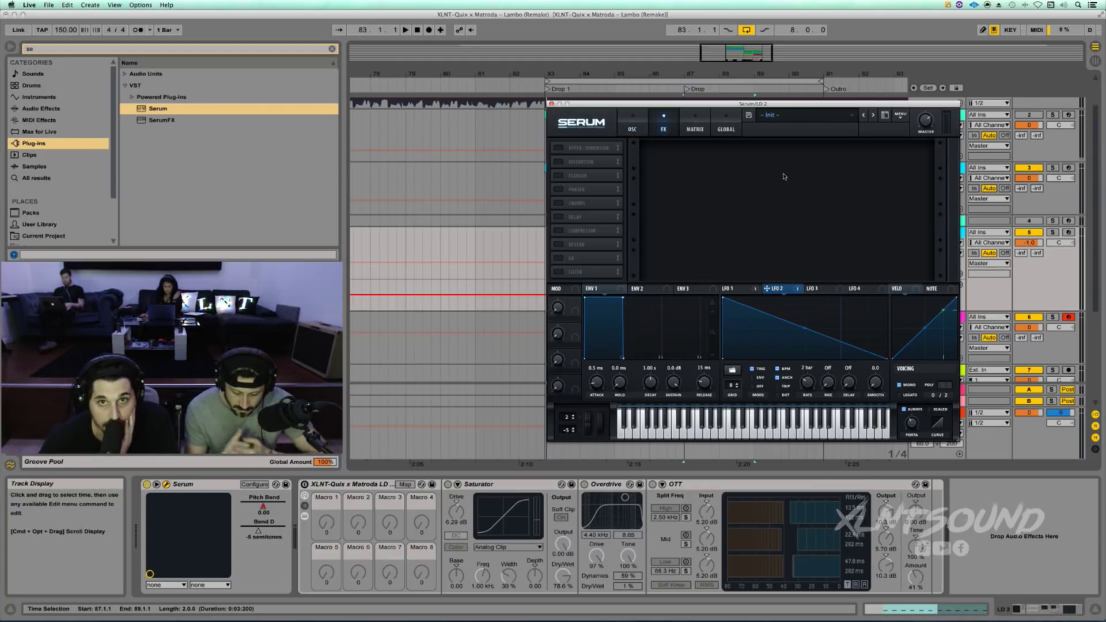
left_click(798, 117)
left_click(900, 115)
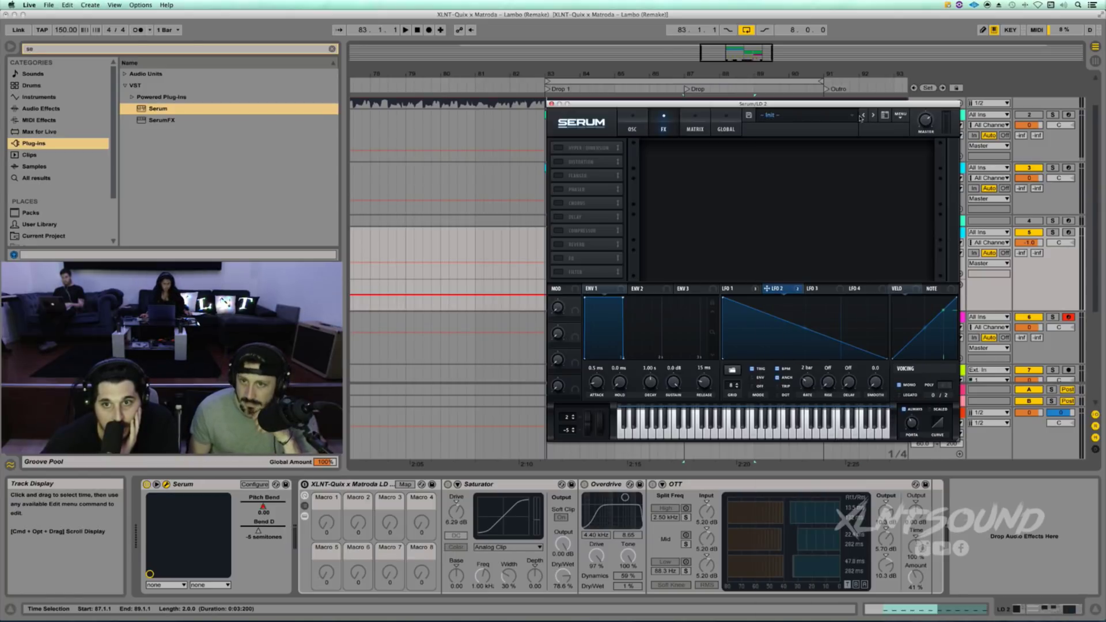
left_click(900, 115)
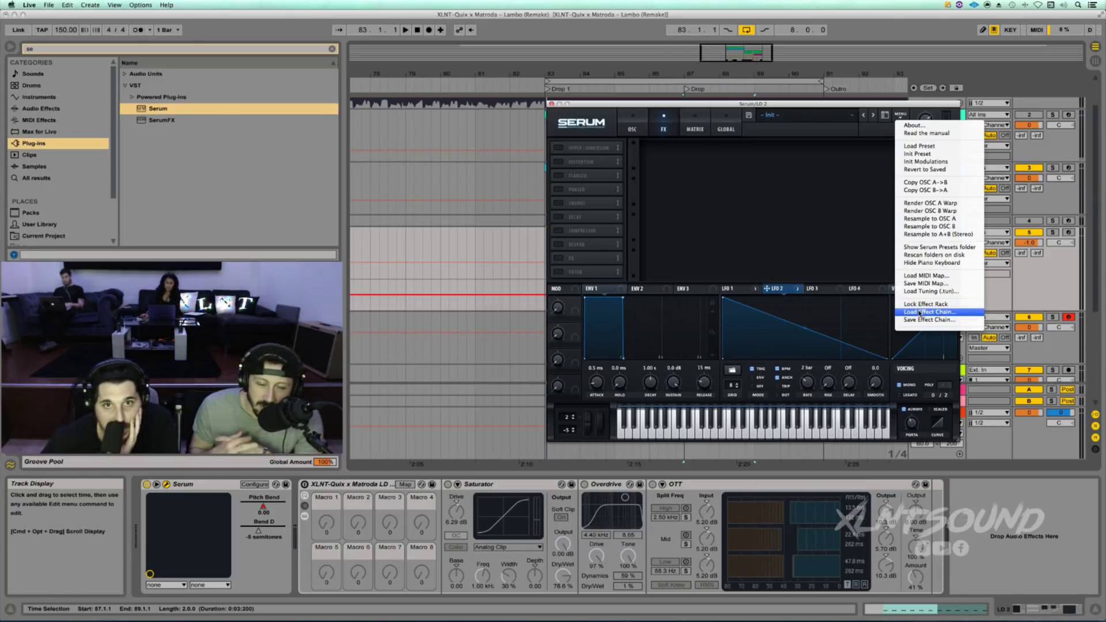
left_click(919, 312)
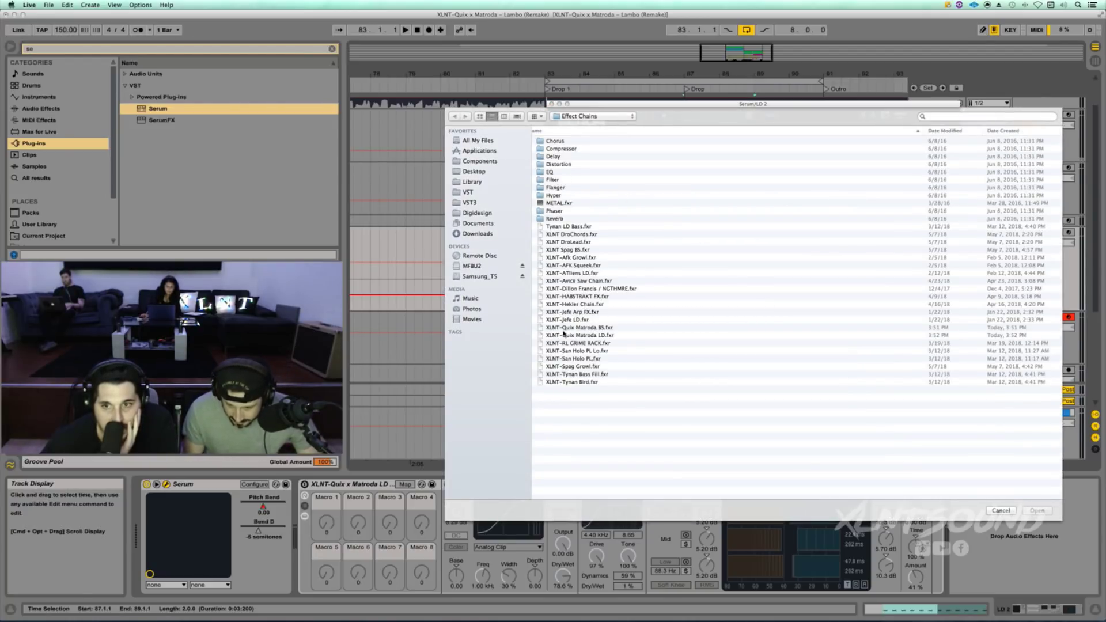
left_click(572, 337)
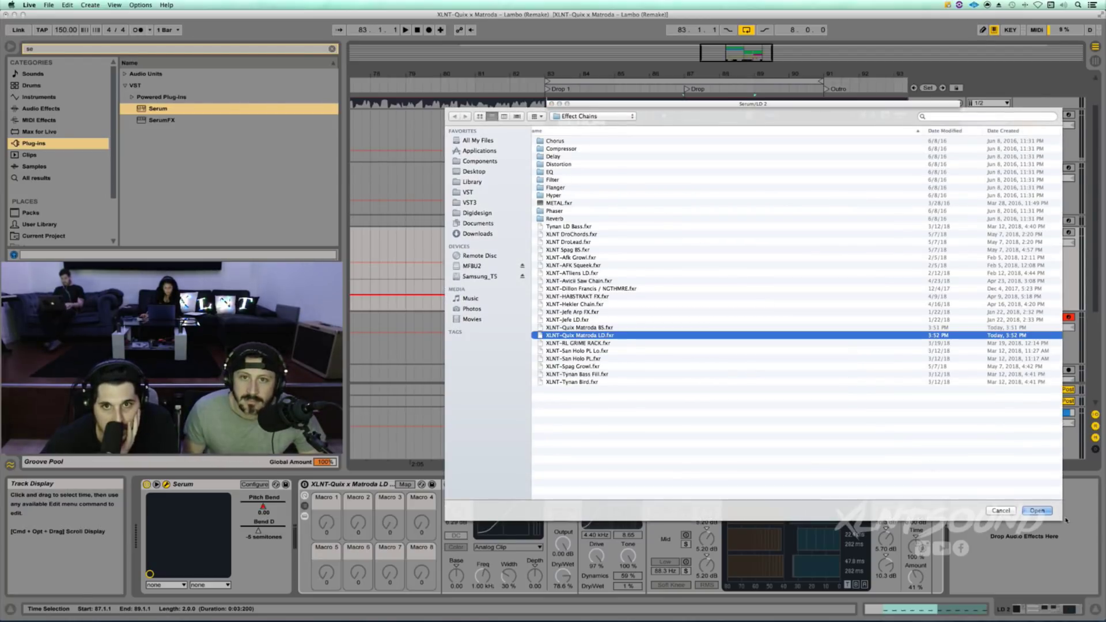
left_click(1045, 514)
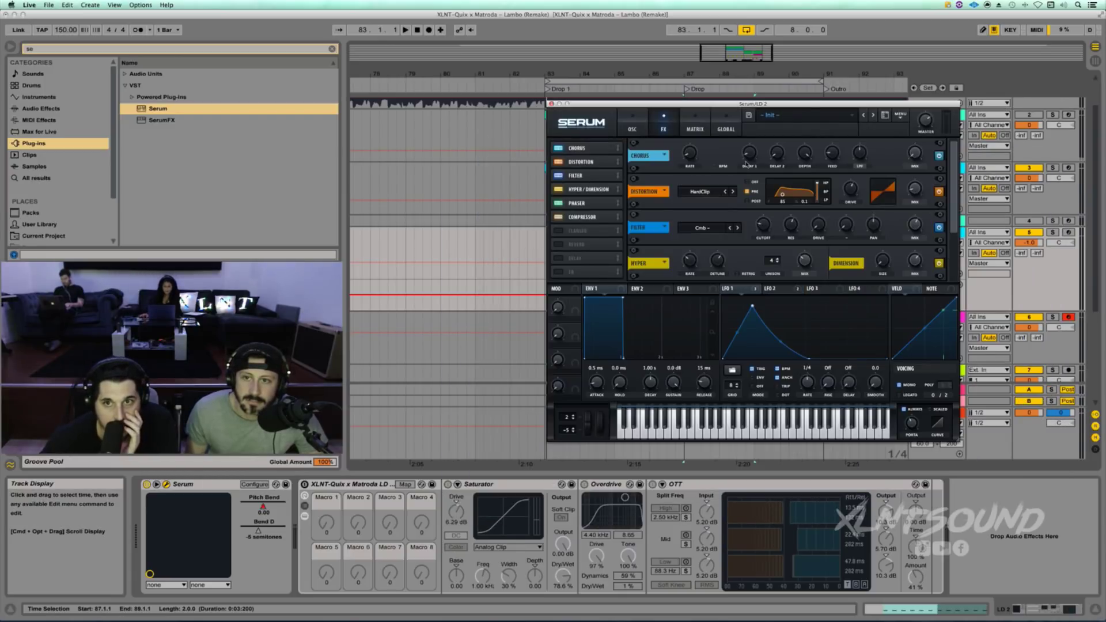
Bypass the distortion, filter, Hyper/Dimension and remaining effects below the chorus, leaving the chorus on
left_click(939, 191)
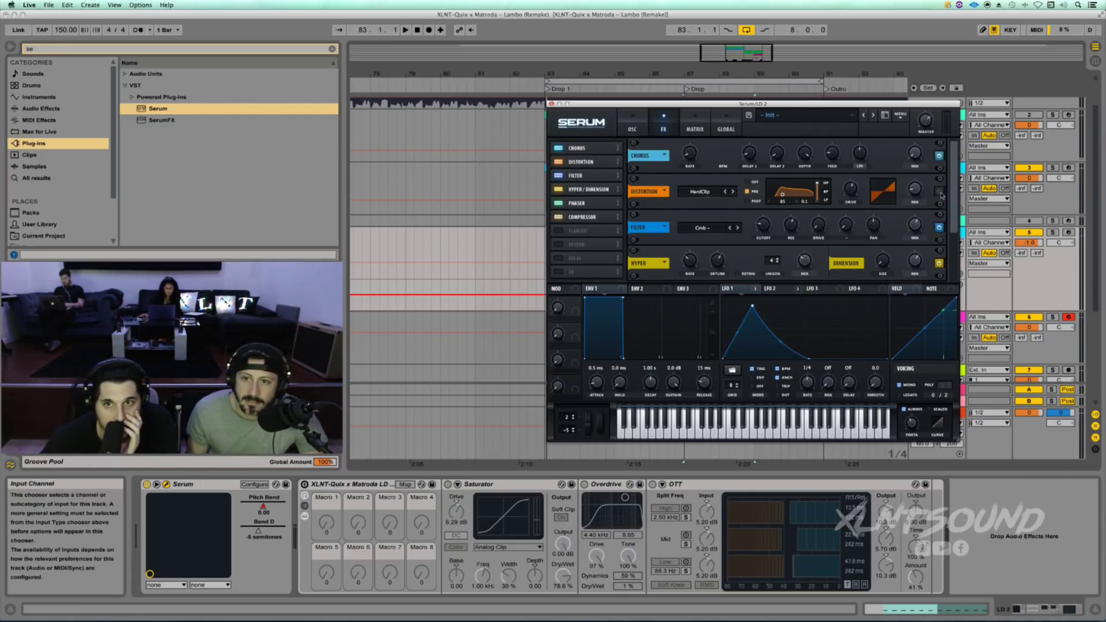
left_click(939, 228)
left_click(939, 263)
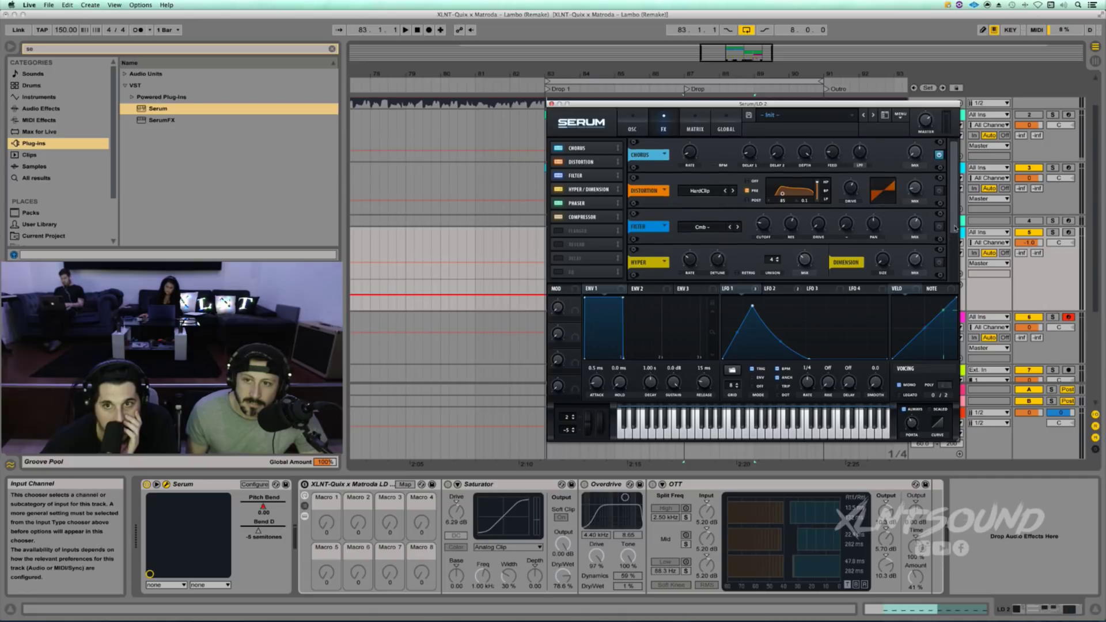
scroll(940, 263, "down", 2)
left_click(940, 263)
scroll(939, 262, "up", 2)
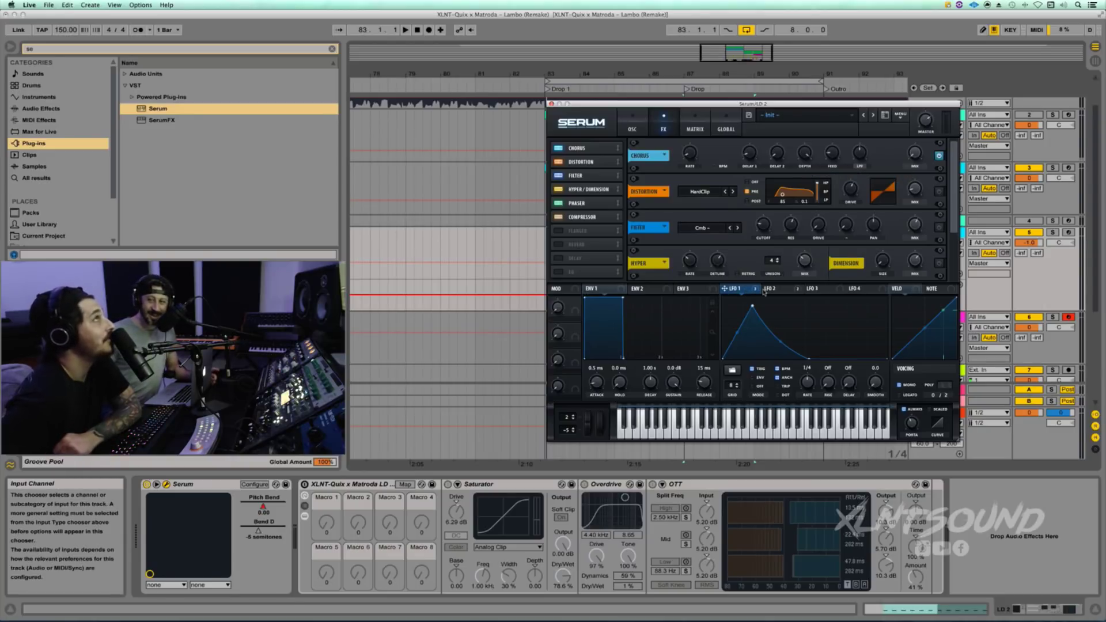
Assign LFO 1 to the chorus effect's mix and adjust the modulation amount
mouse_move(764, 291)
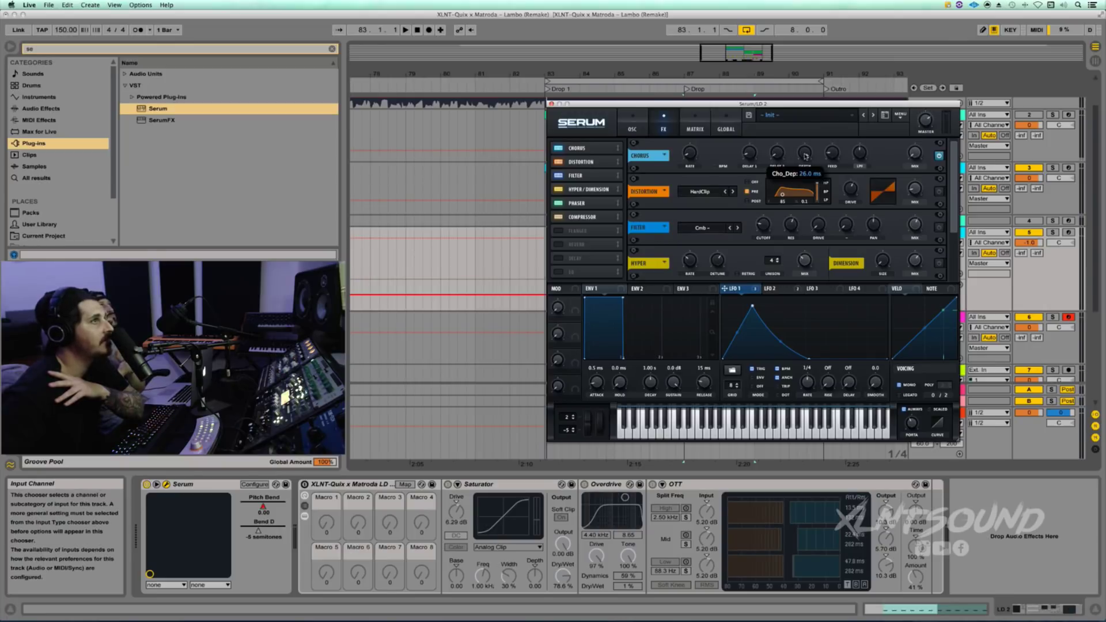
mouse_move(833, 157)
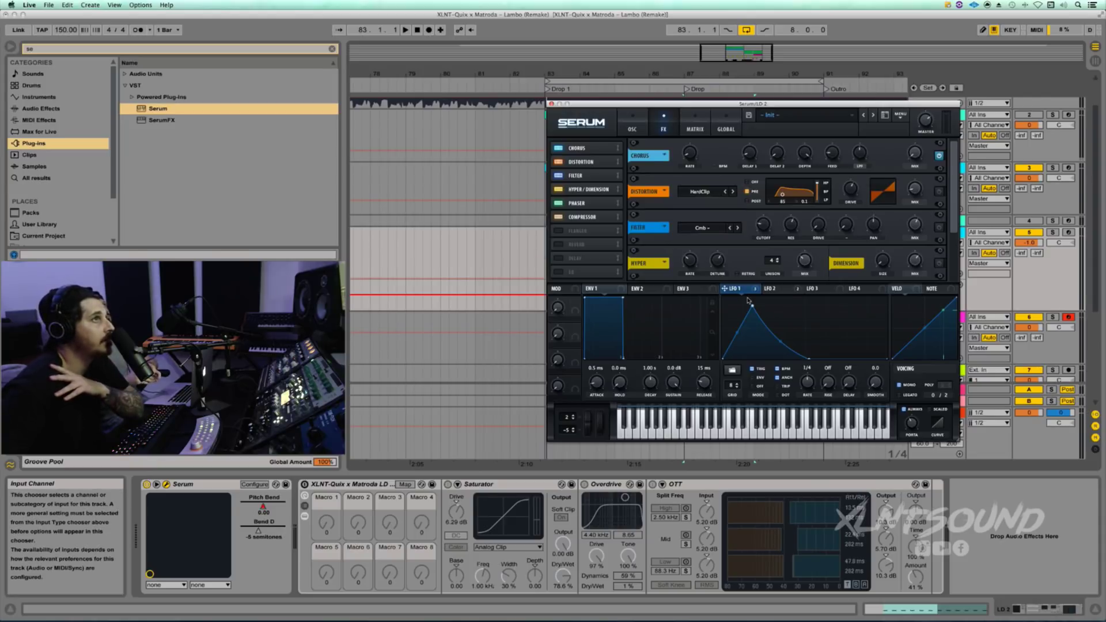
left_click_drag(755, 290, 905, 172)
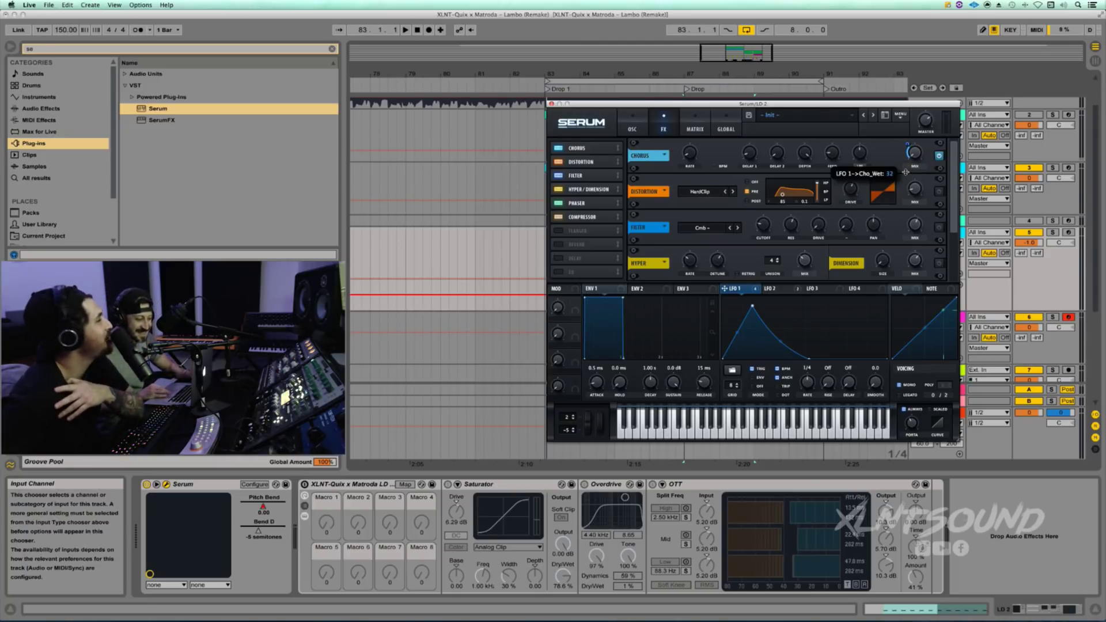
left_click_drag(905, 172, 906, 172)
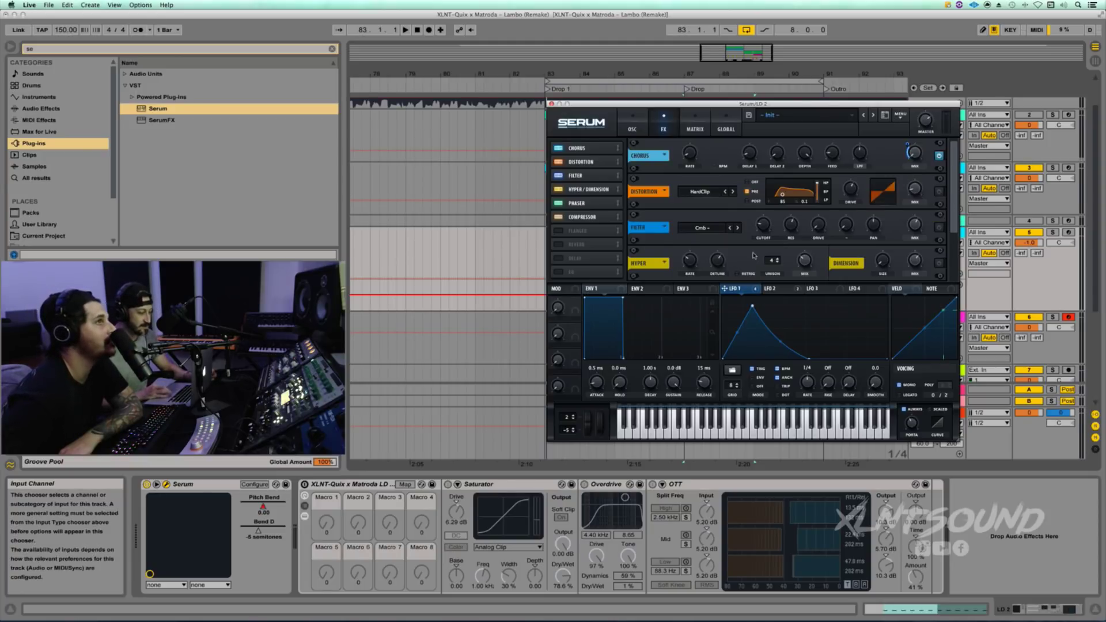
Re-enable the HardClip distortion, assign LFO 1 to its mix, and audition the lead
left_click(939, 191)
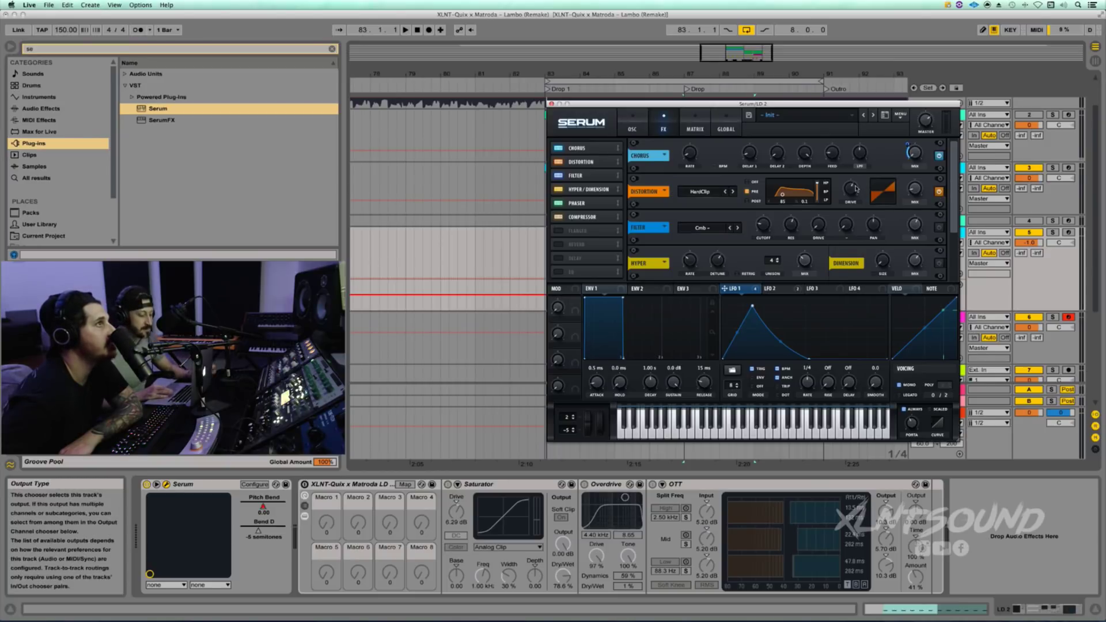
mouse_move(854, 190)
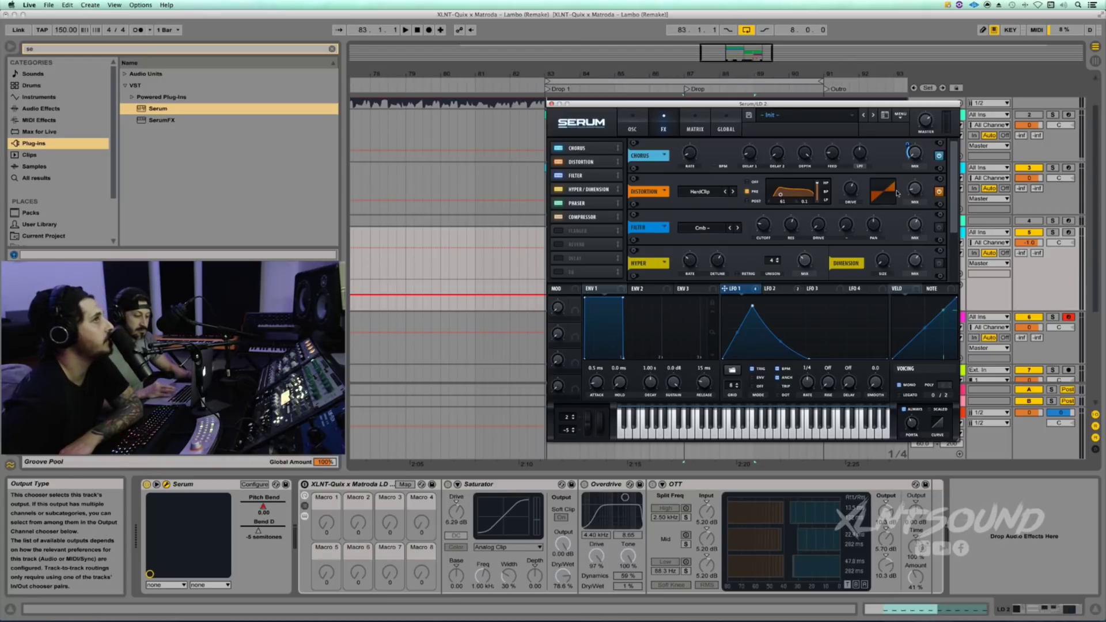
left_click(851, 190)
left_click(916, 191)
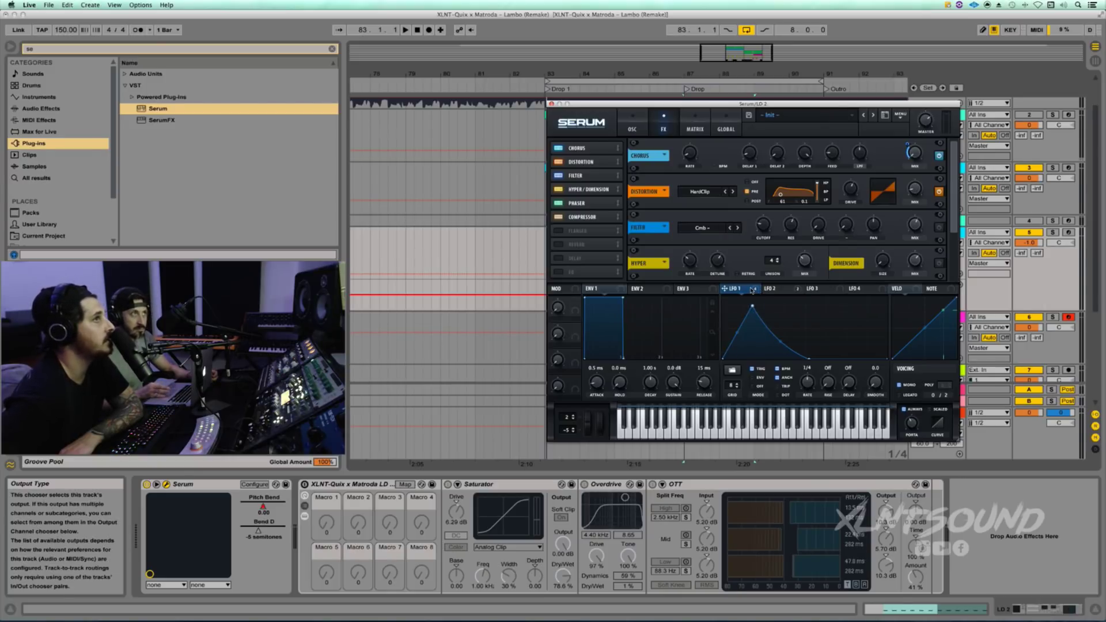
left_click_drag(752, 289, 909, 189)
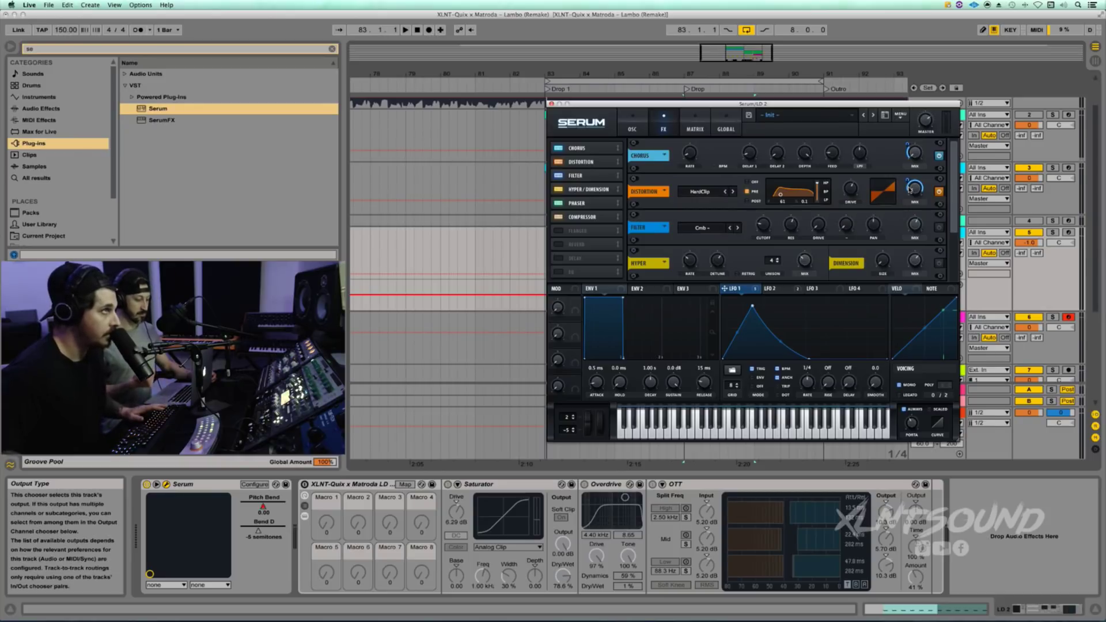
key("space")
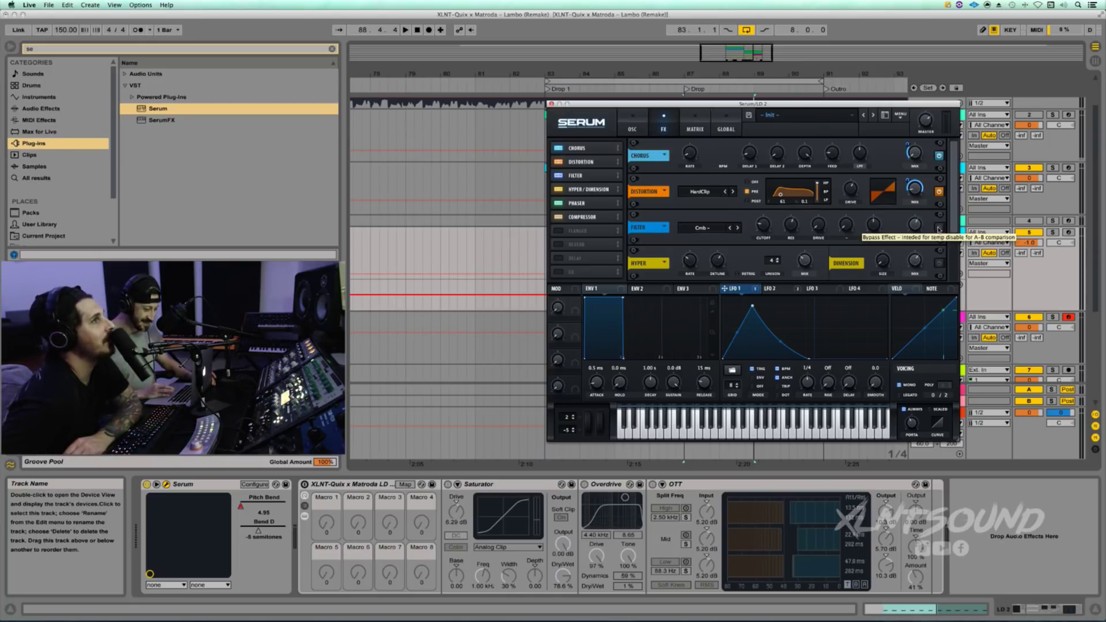
Re-enable the Cmb filter effect, assign LFO 1 to its mix, and audition the lead
left_click(938, 229)
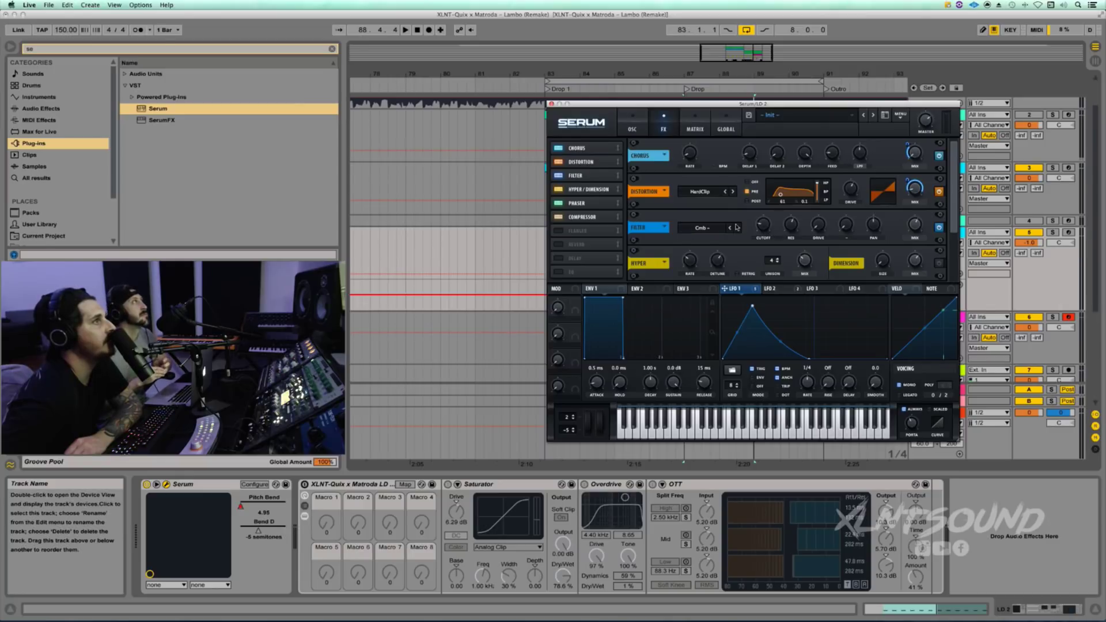
mouse_move(760, 227)
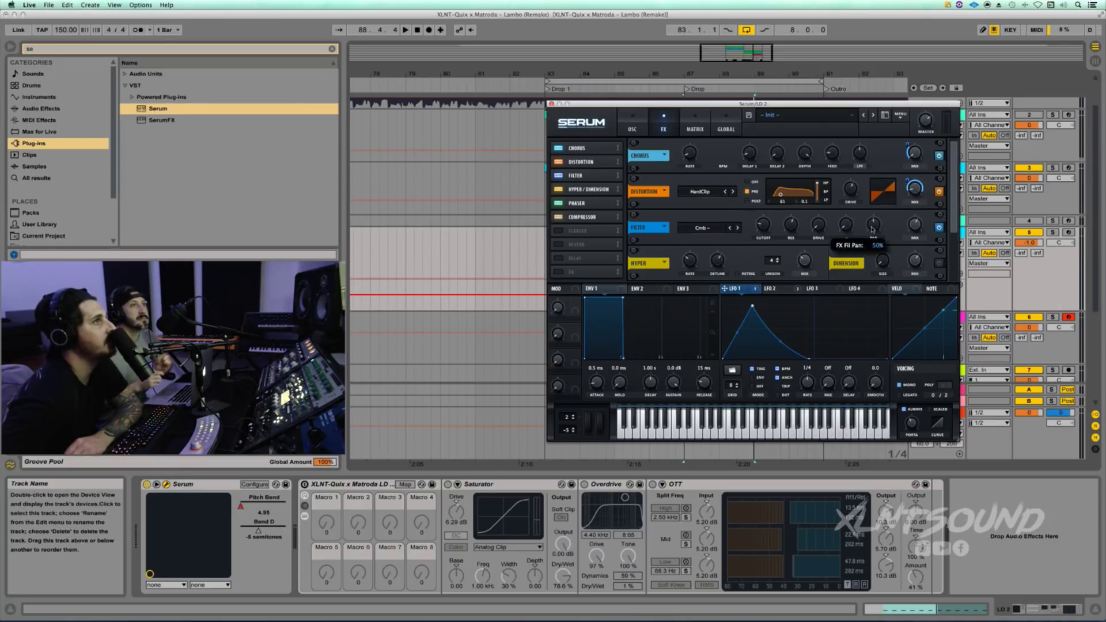
mouse_move(913, 229)
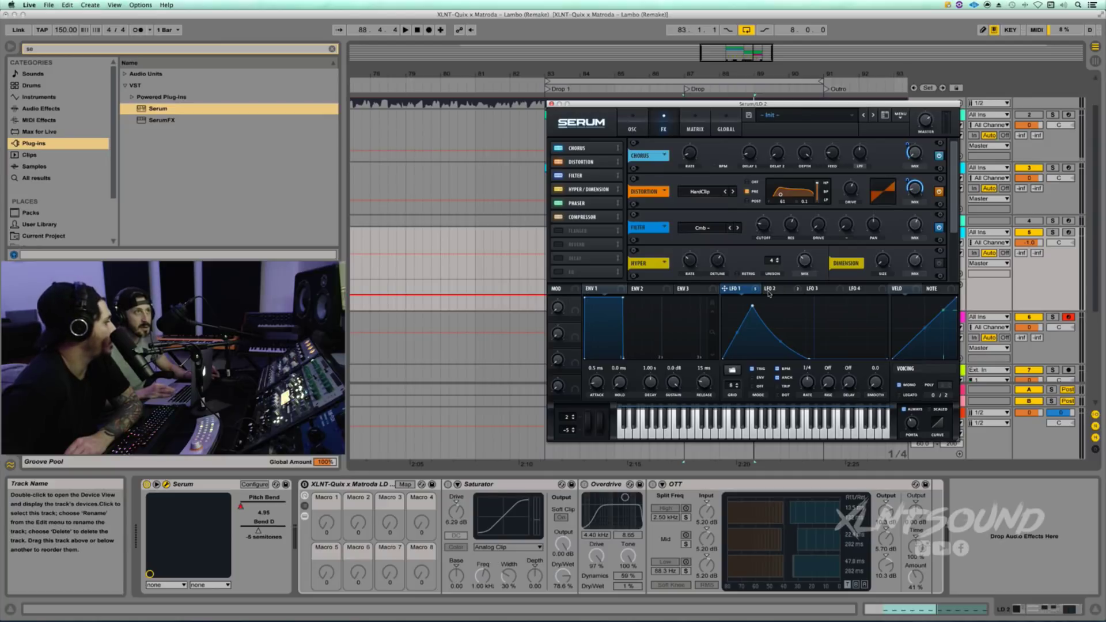
left_click_drag(757, 291, 916, 224)
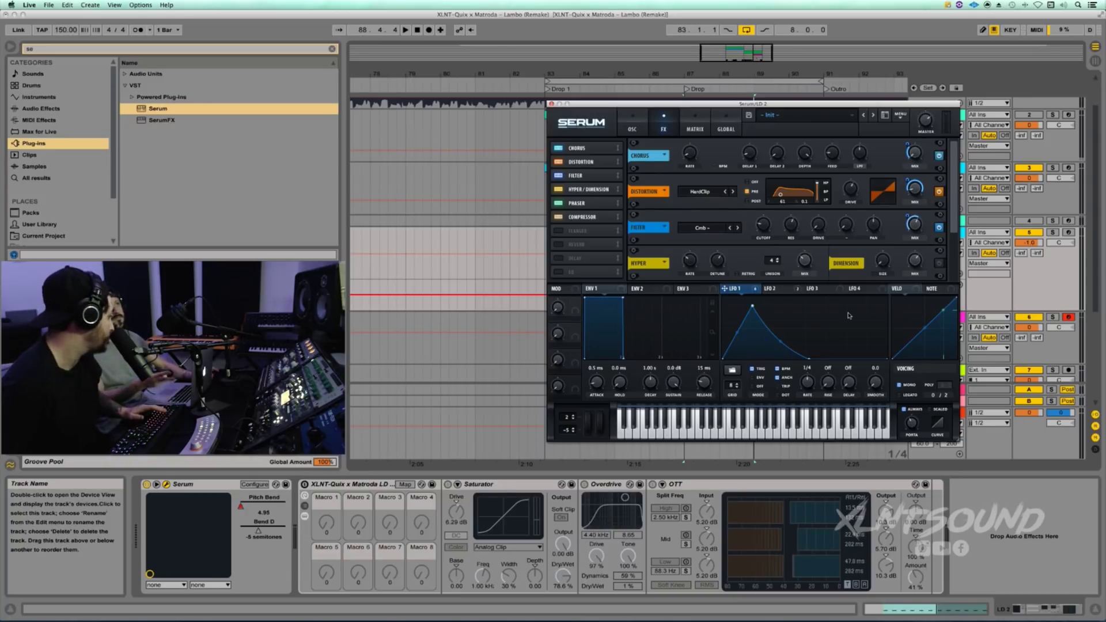
key("space")
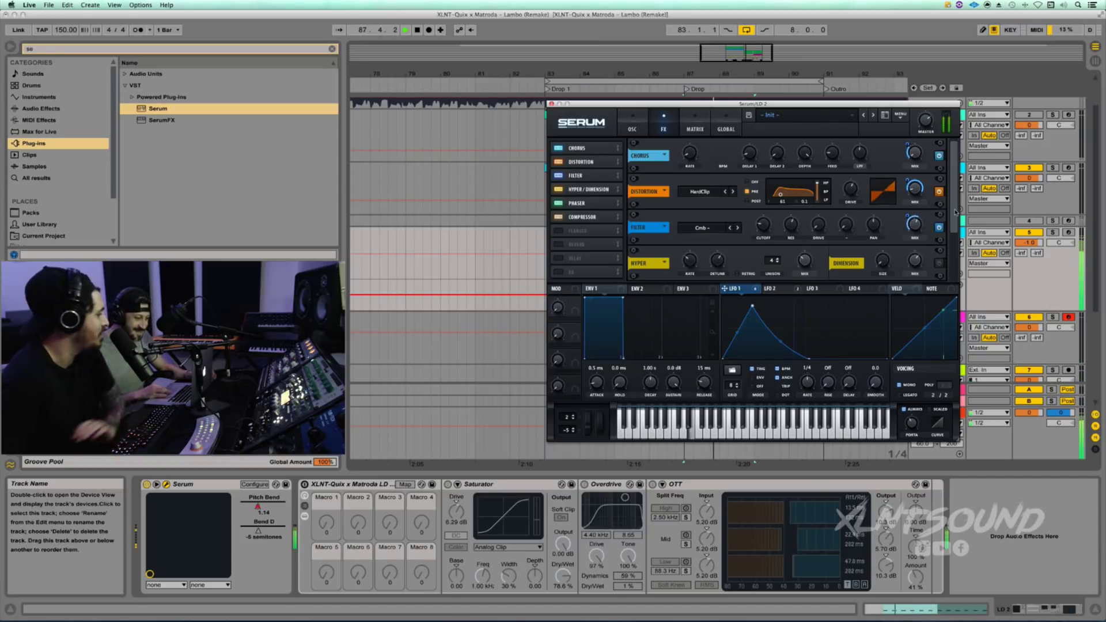
key("space")
Re-enable the Hyper/Dimension effect, go over its settings, and audition the lead
left_click_drag(954, 212, 953, 230)
left_click(939, 232)
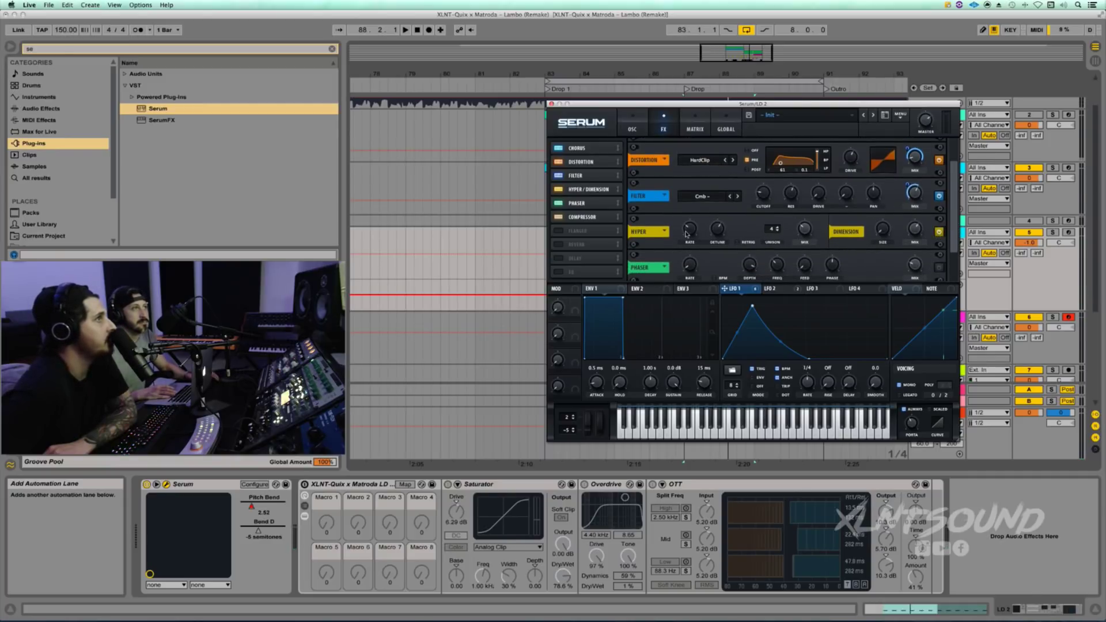
mouse_move(688, 233)
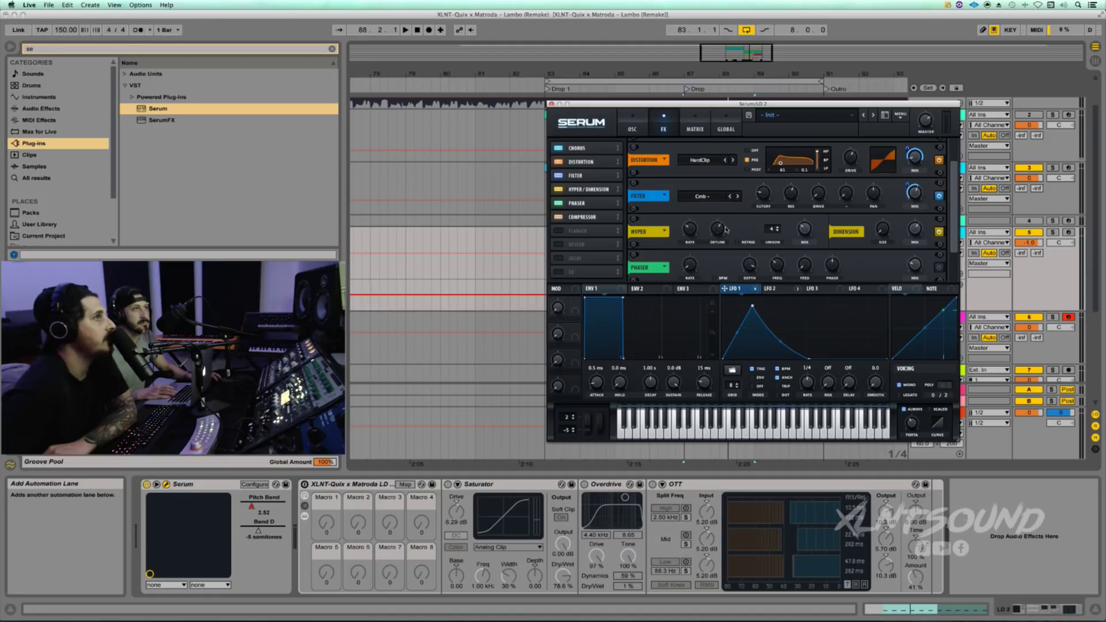
mouse_move(808, 230)
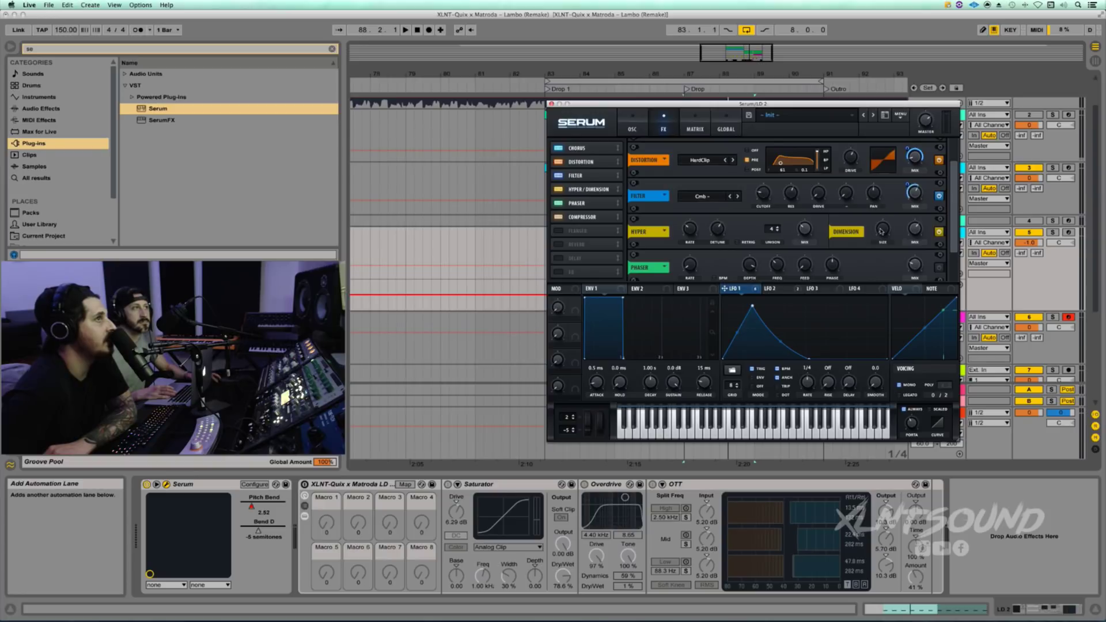
mouse_move(915, 232)
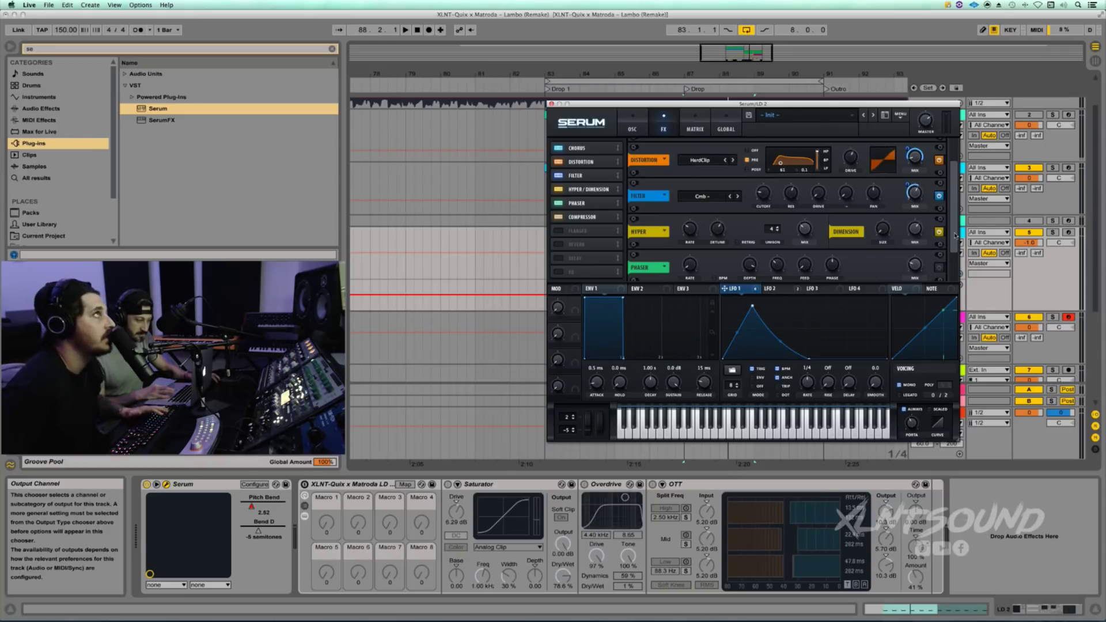
left_click_drag(955, 235, 954, 241)
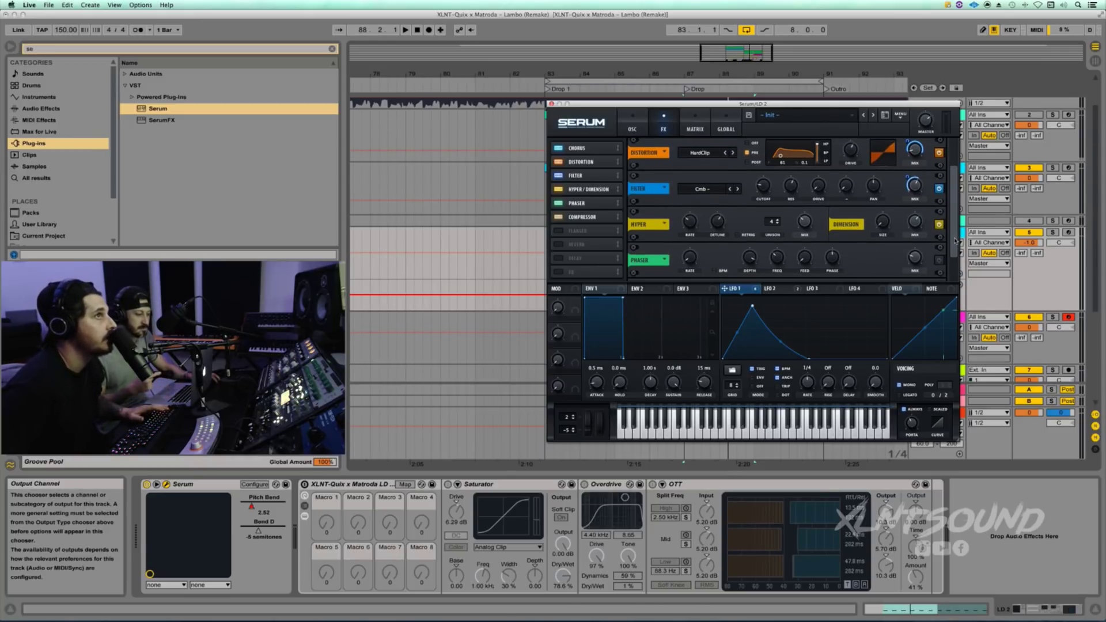
key("space")
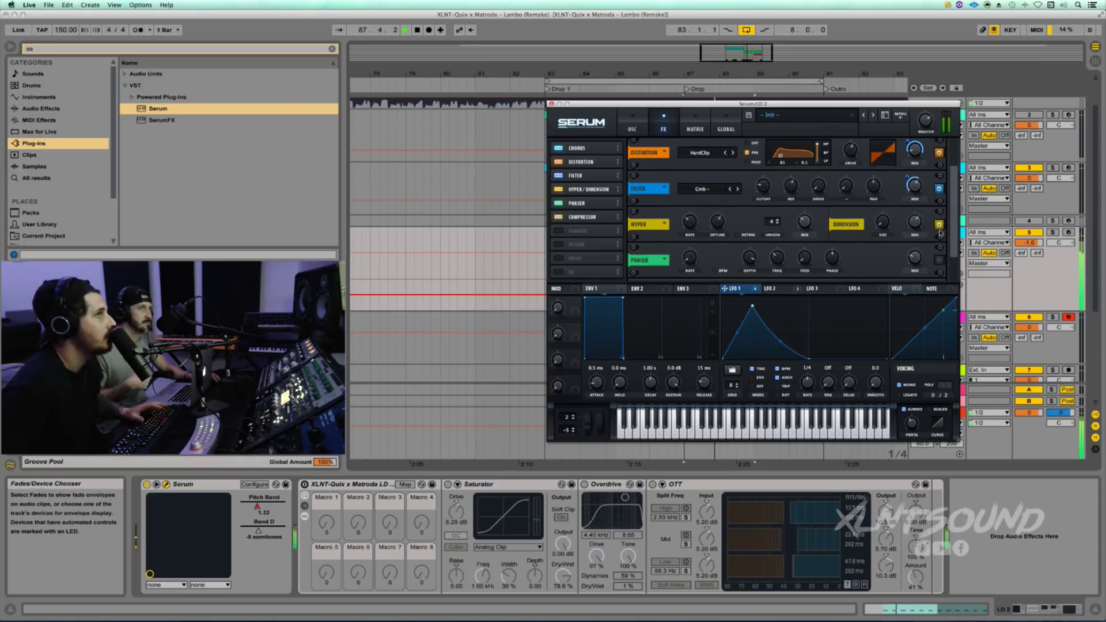
key("space")
Assign LFO 2 to the resonance of the filter in the effects rack and audition the lead
left_click_drag(953, 224, 950, 236)
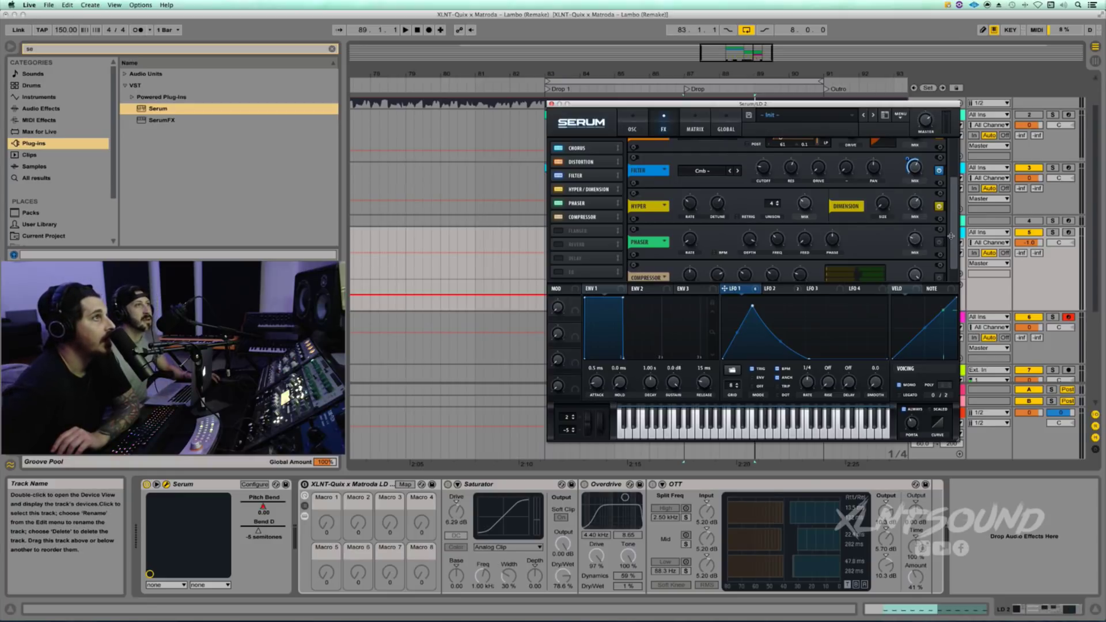
mouse_move(756, 289)
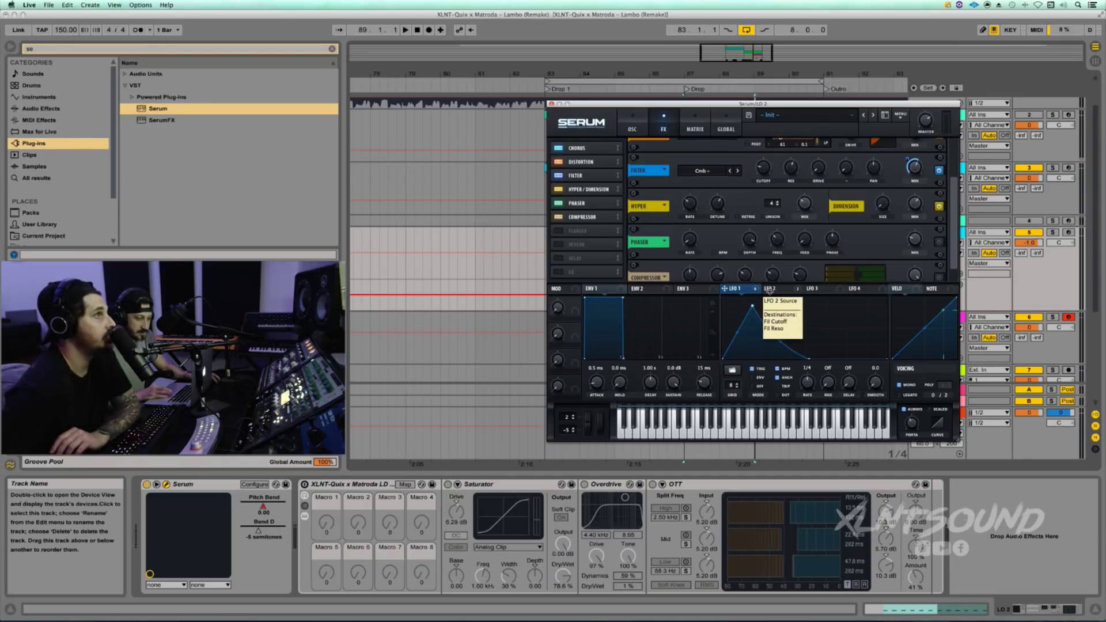
left_click(771, 288)
left_click_drag(766, 289, 782, 193)
key("space")
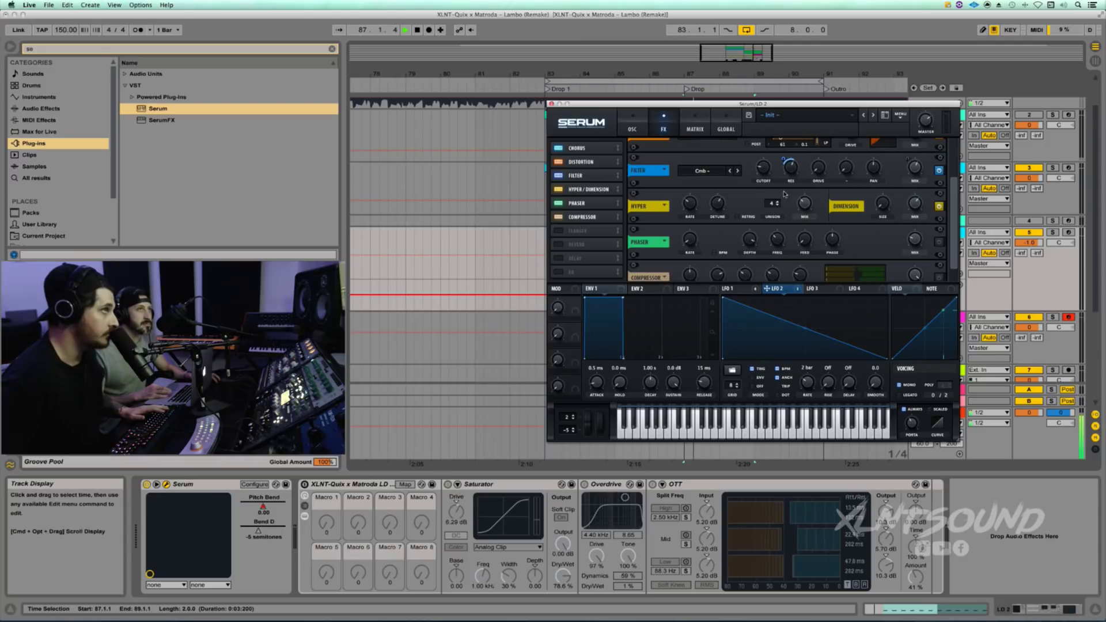
key("space")
Compare LFO 2's Env, Trig and Off modes while auditioning the lead, ending on Off
key("space")
left_click(752, 378)
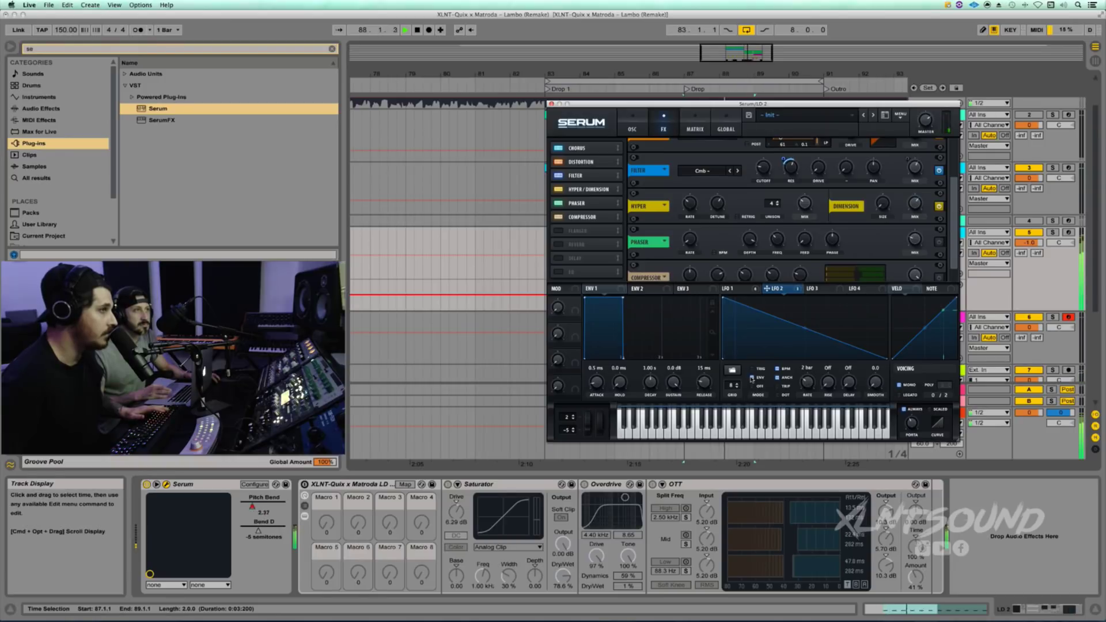
key("space")
left_click(761, 370)
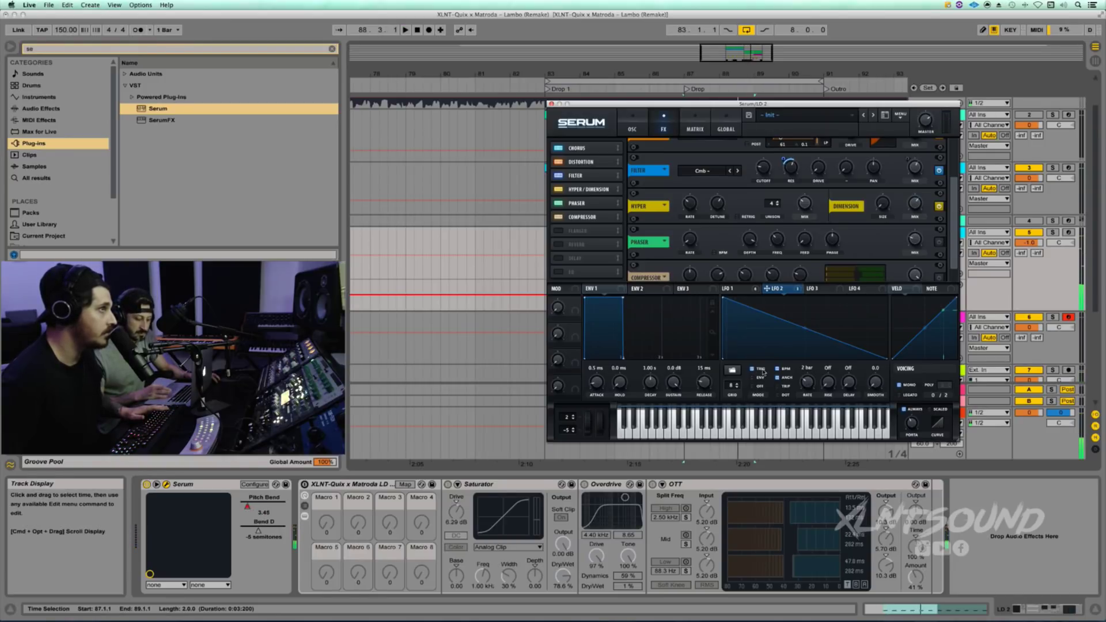
key("space")
left_click(751, 387)
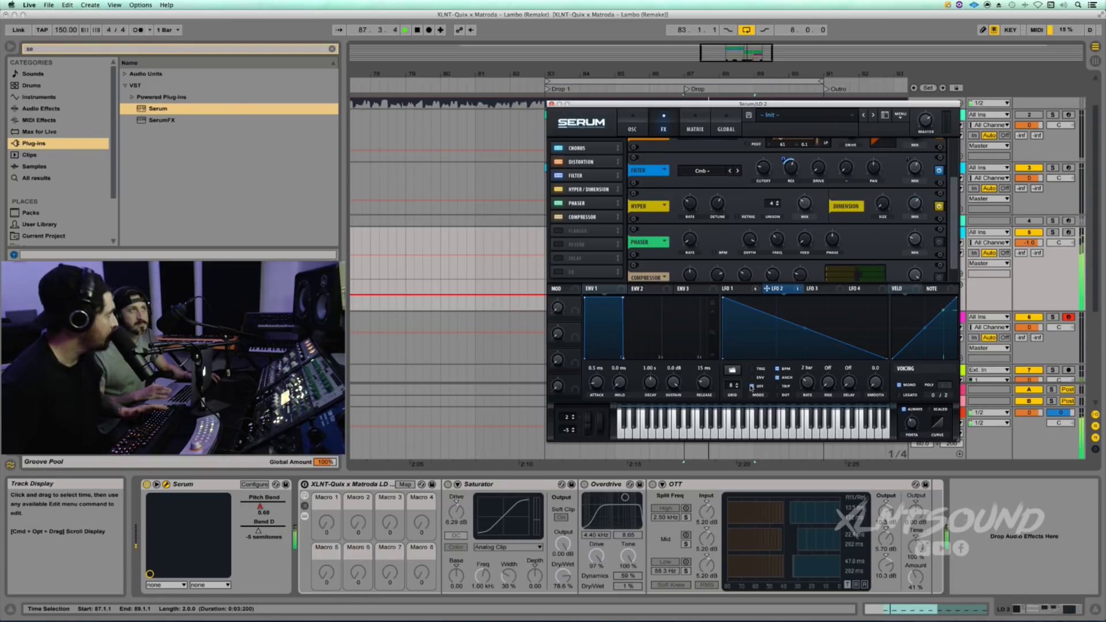
Stop playback and set LFO 2's mode to Trig
key("space")
left_click(751, 369)
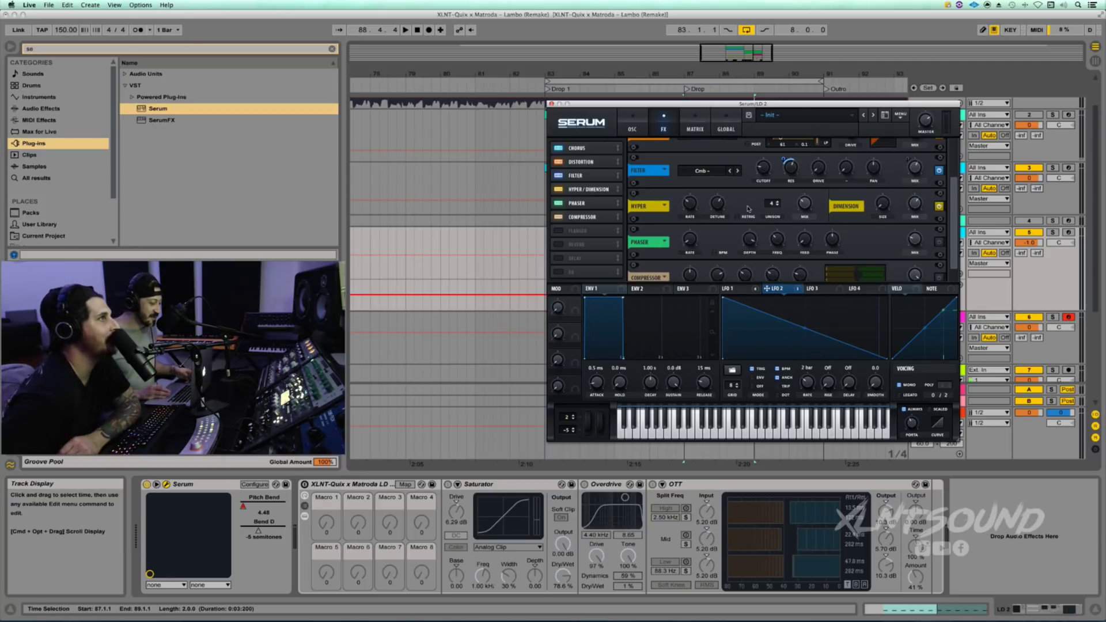
Go over the Phaser effect's settings and assign LFO 1 to the phaser's frequency
scroll(952, 240, "down", 3)
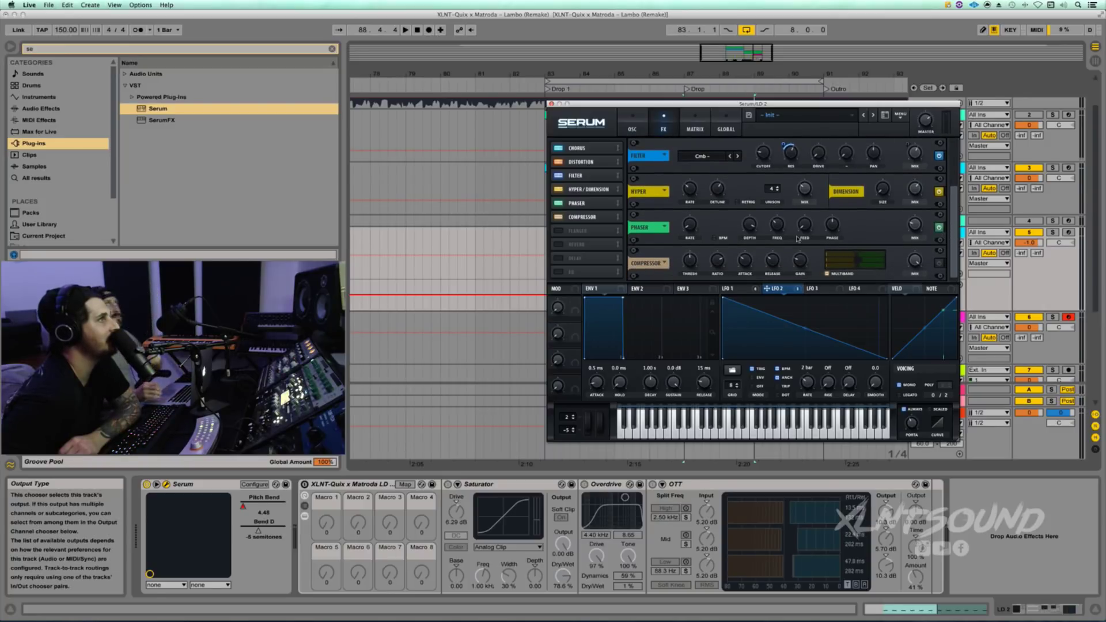
mouse_move(687, 229)
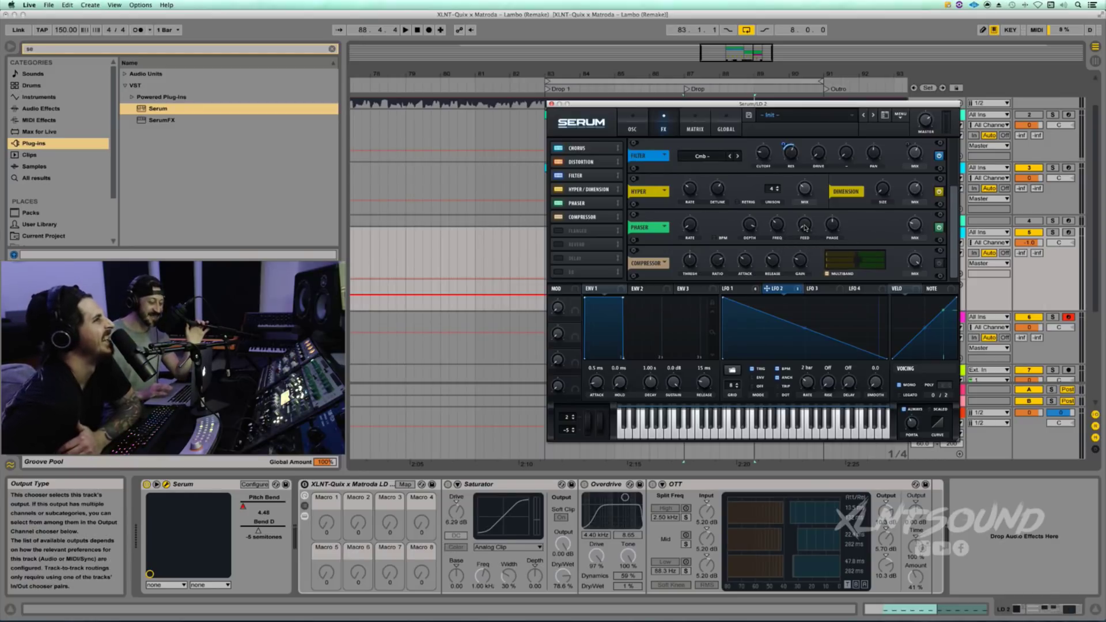
mouse_move(805, 228)
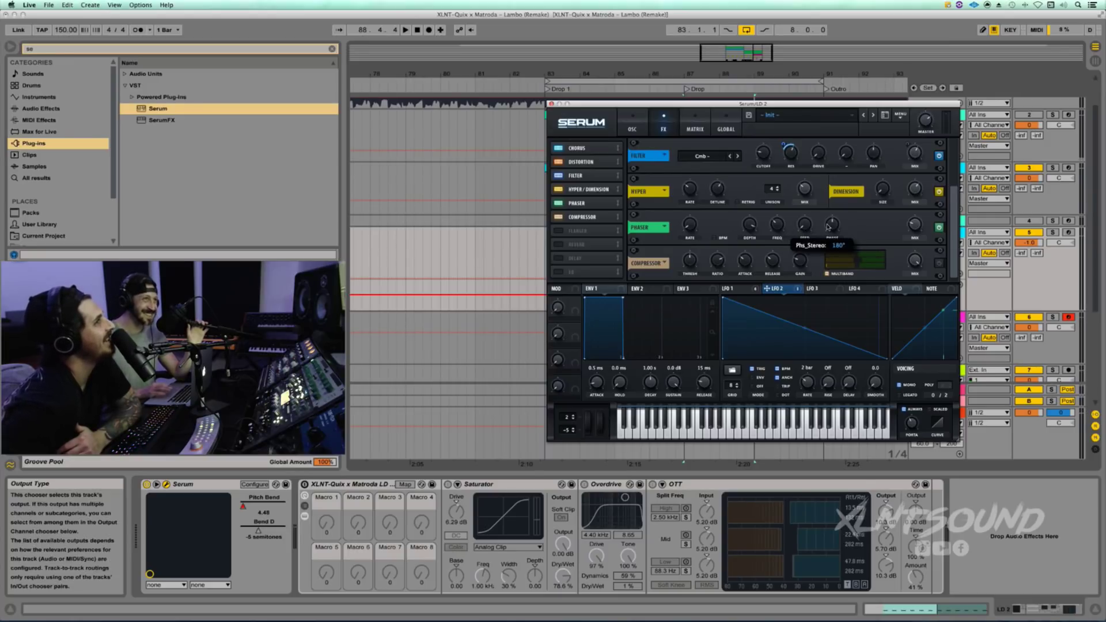
mouse_move(915, 226)
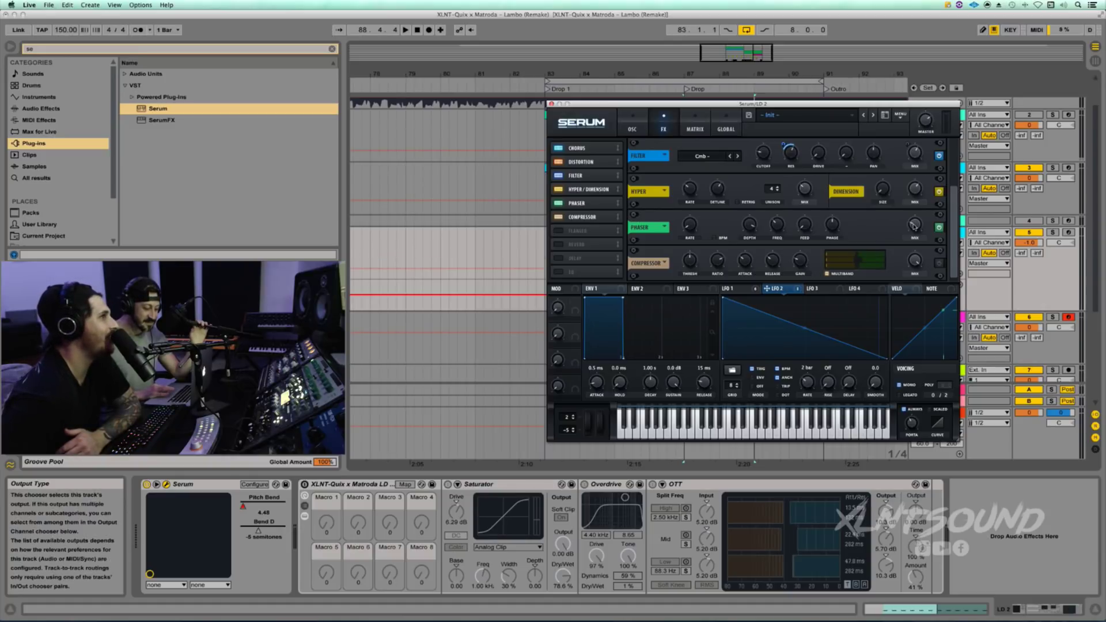
left_click(743, 289)
left_click_drag(756, 290, 772, 266)
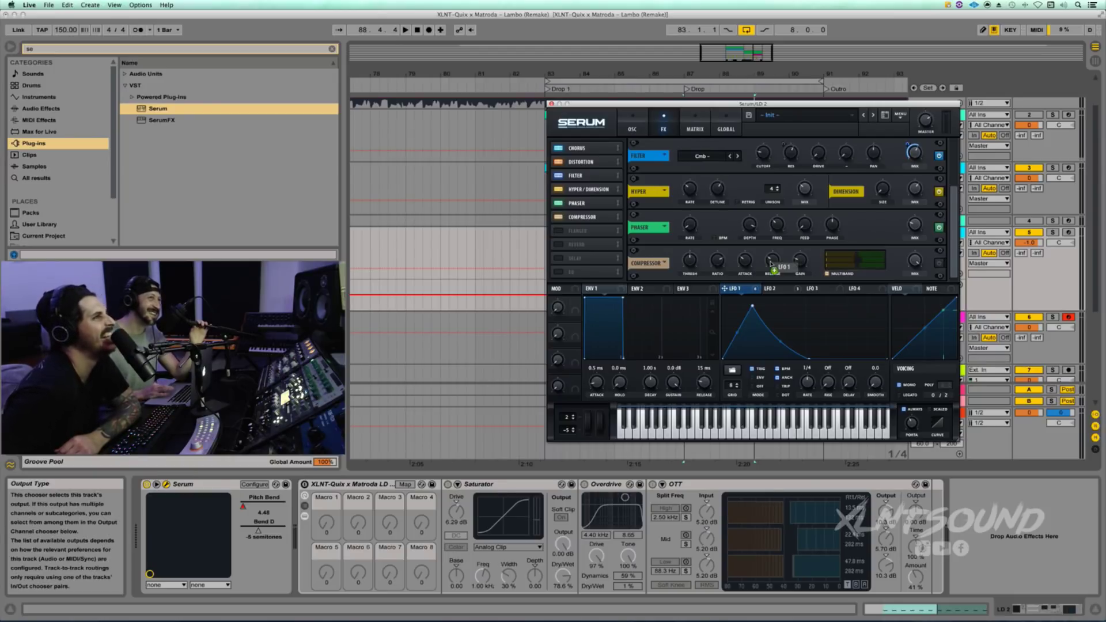
left_click_drag(771, 266, 766, 240)
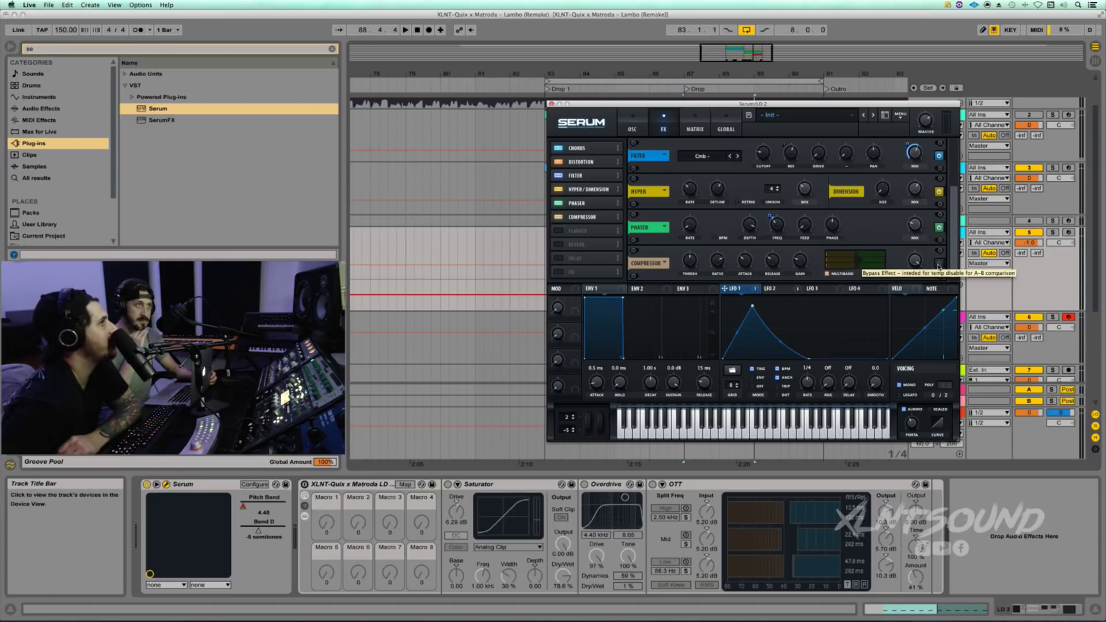
Enable the multiband Compressor effect, go over its settings, and audition the lead
left_click(938, 265)
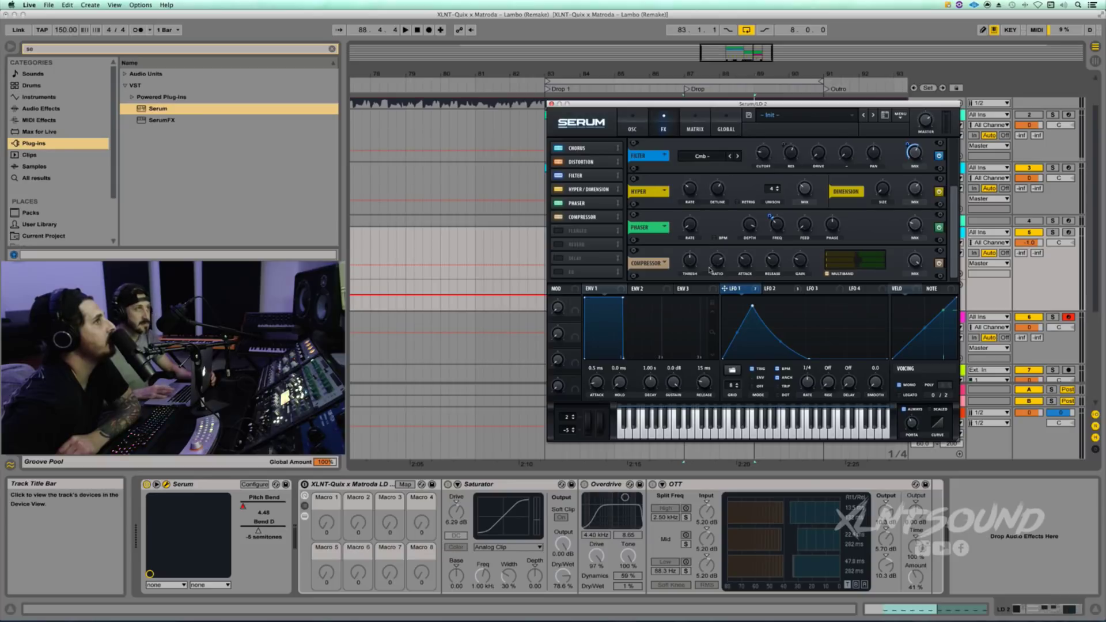
mouse_move(691, 263)
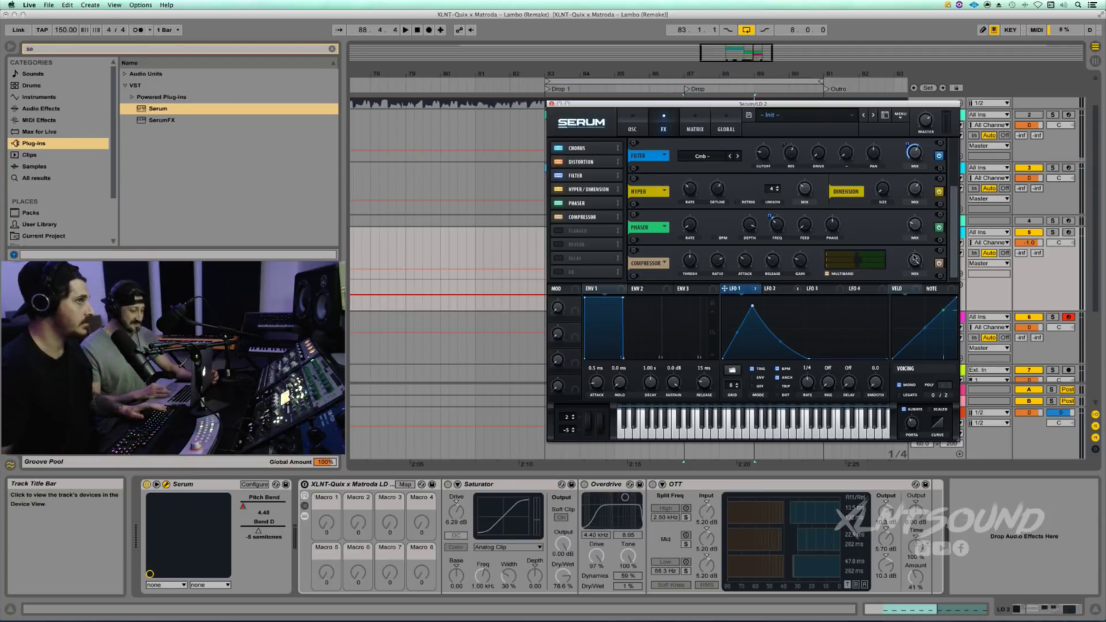
key("space")
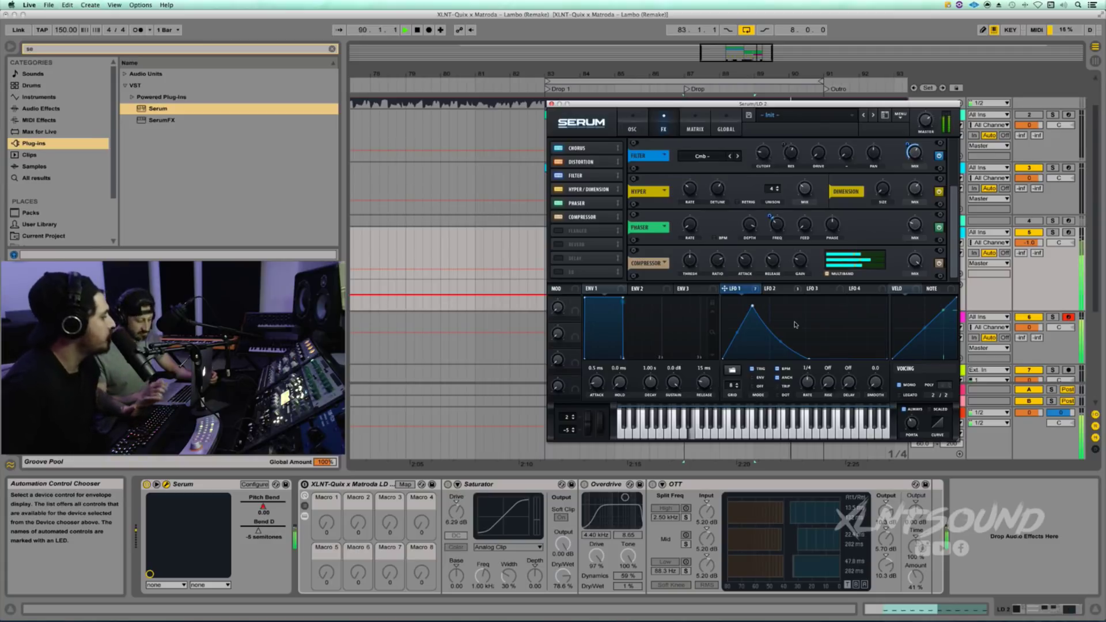
key("space")
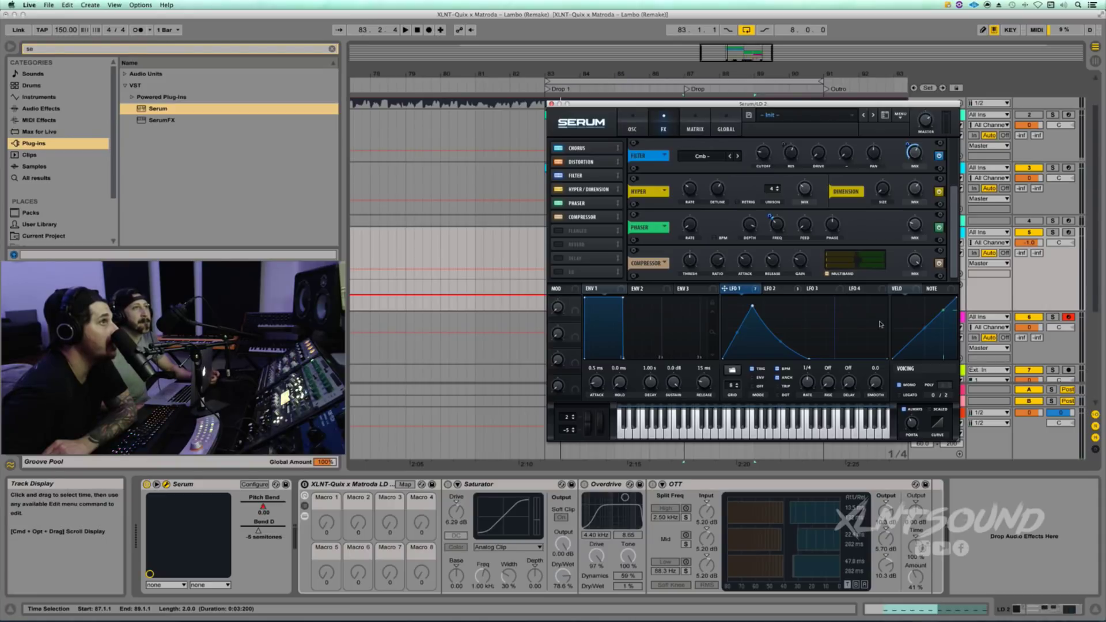
Assign LFO 2 to the cutoff of the Cmb filter in the effects rack
left_click(777, 289)
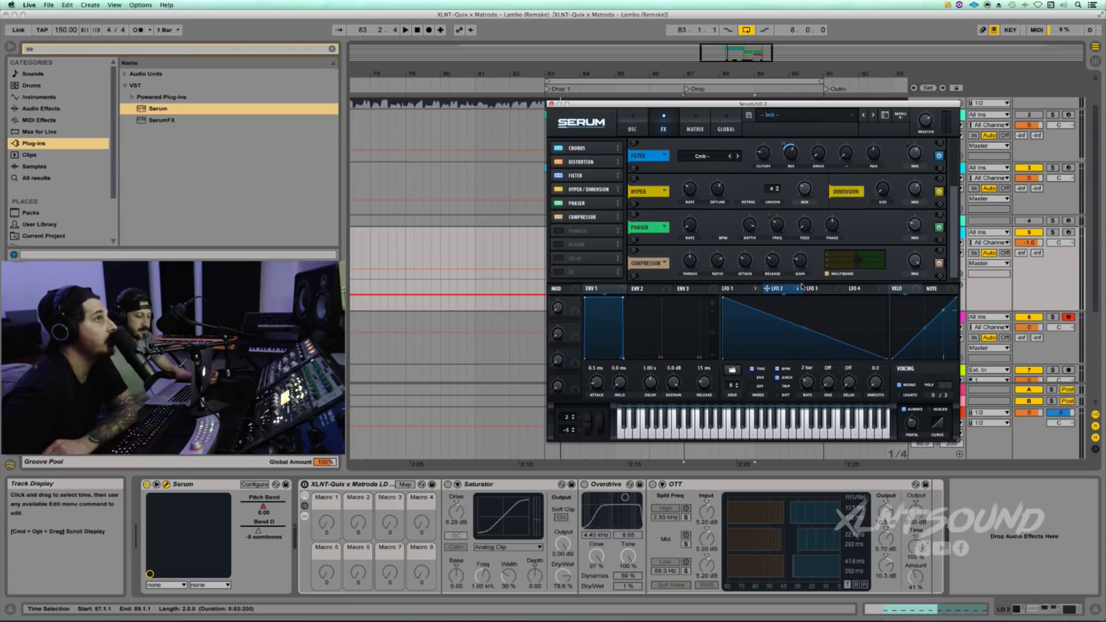
left_click_drag(727, 289, 753, 177)
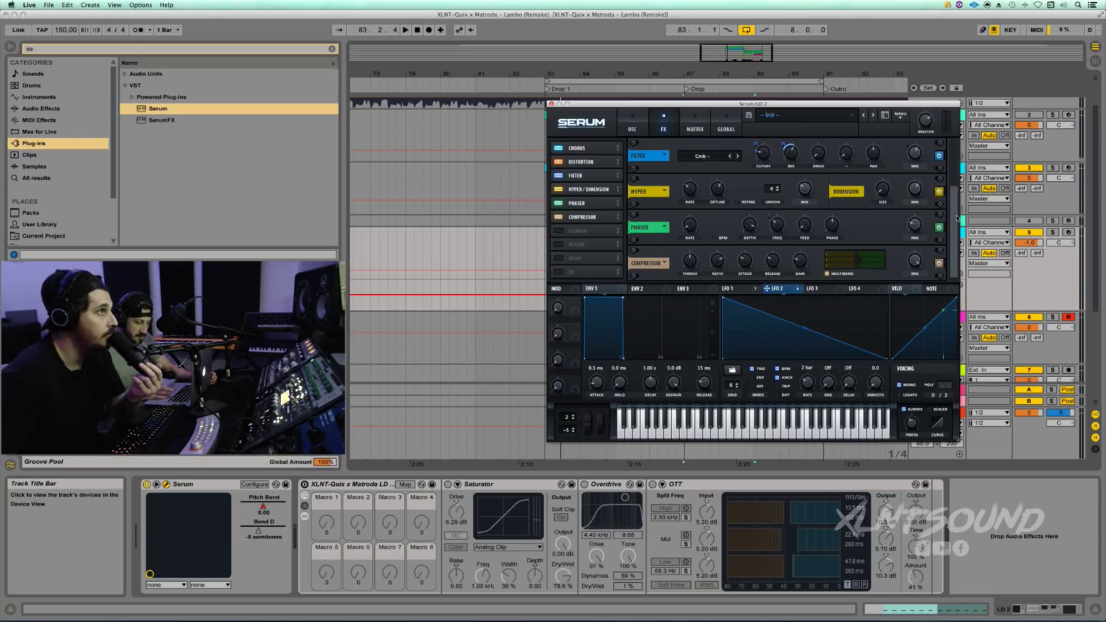
Assign LFO 2 to oscillator B's Sync warp with an amount of -4 and audition the lead
left_click(632, 127)
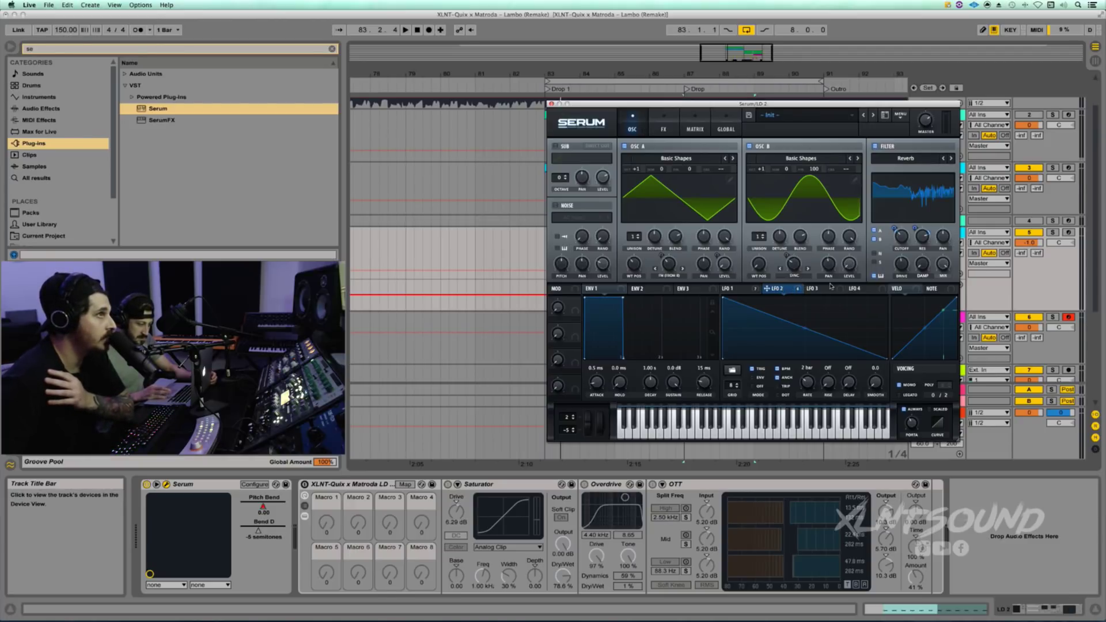
left_click_drag(805, 289, 790, 265)
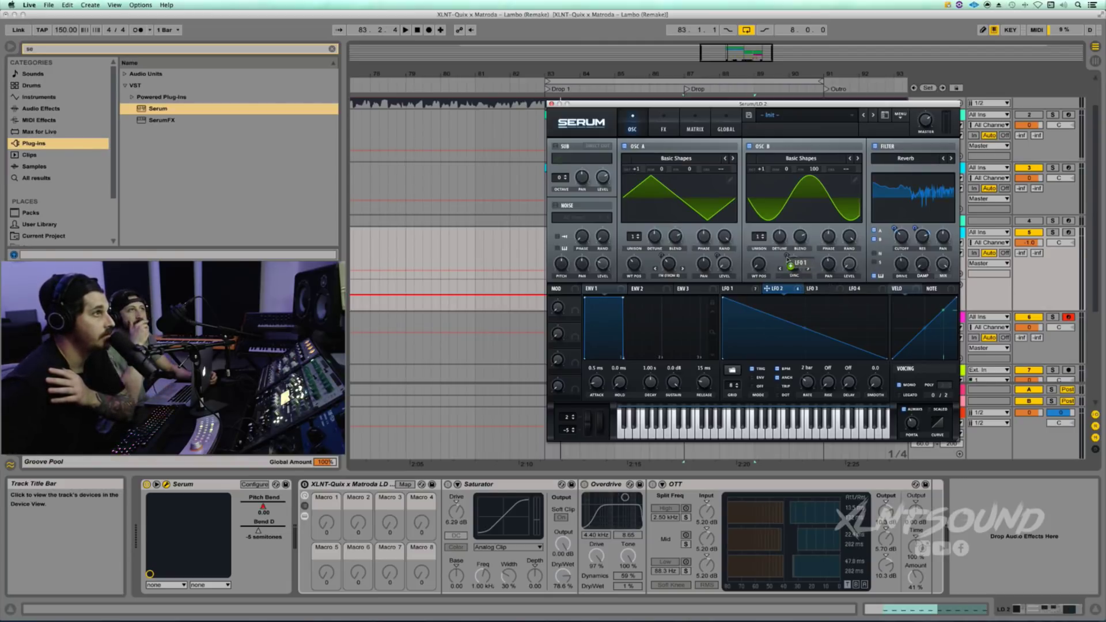
left_click_drag(791, 265, 792, 264)
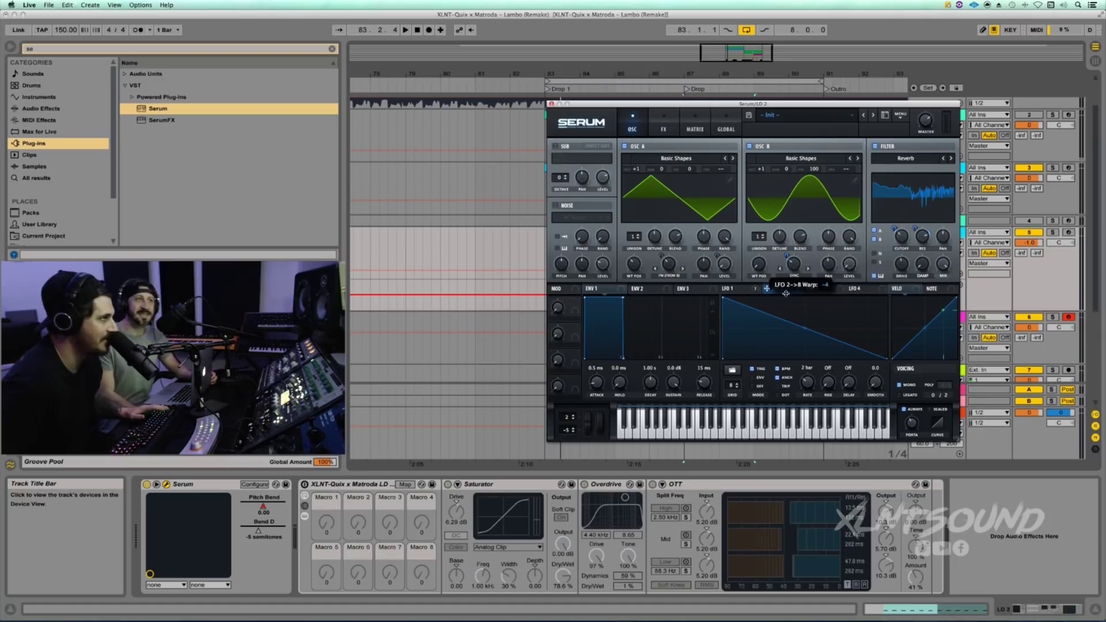
key("space")
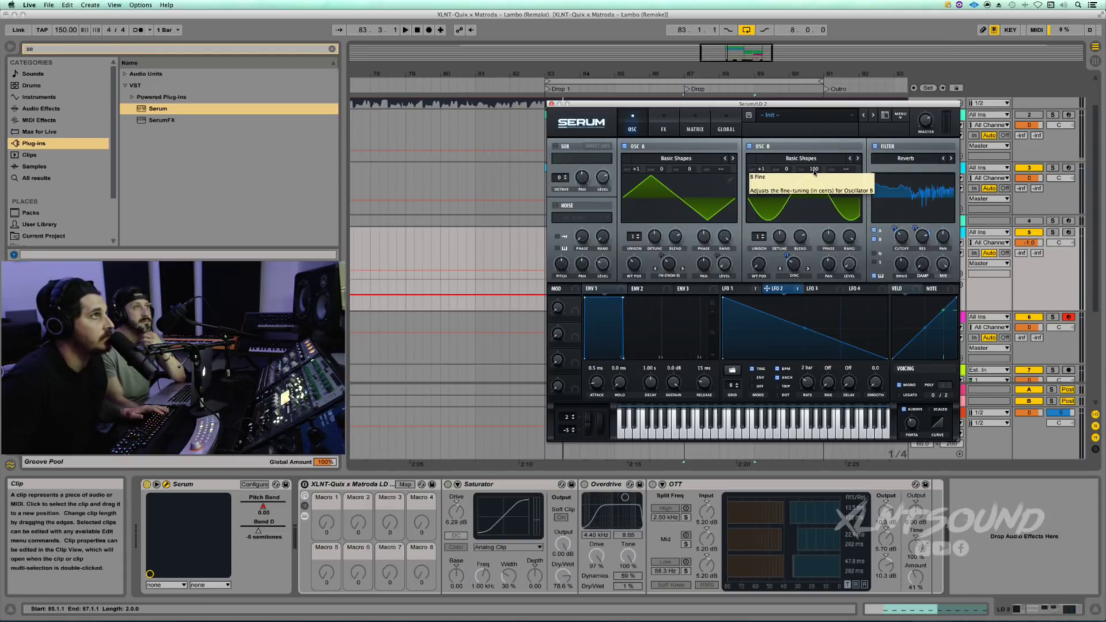
Move the Serum window clear of the upper tracks, set oscillator B's fine tuning to 0, and audition the lead
left_click_drag(745, 104, 793, 199)
key("space")
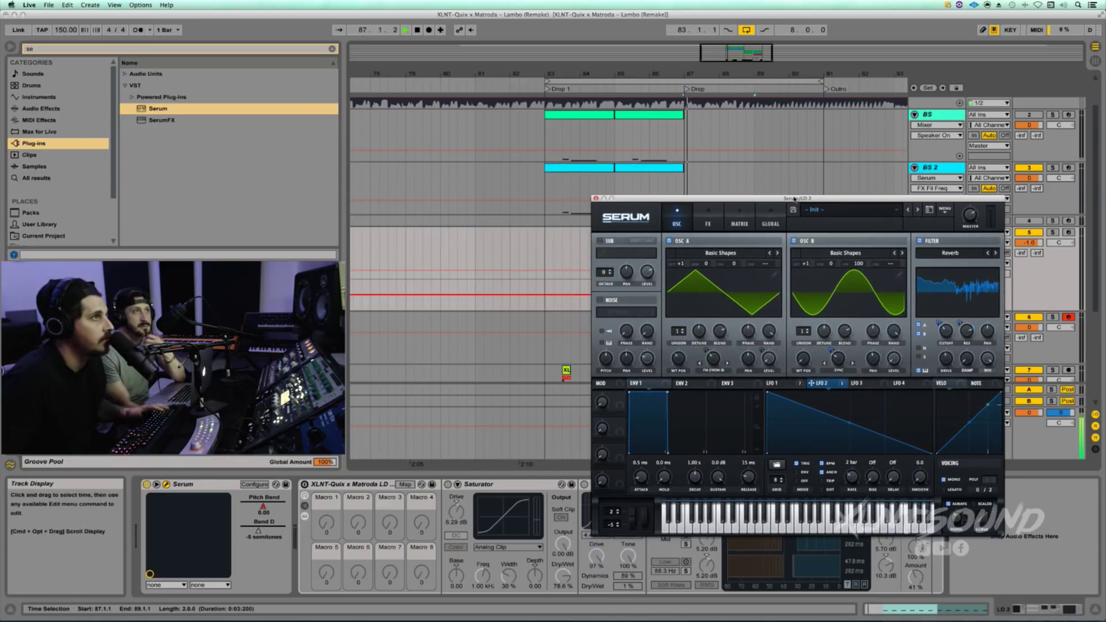
key("space")
left_click_drag(858, 264, 856, 319)
key("space")
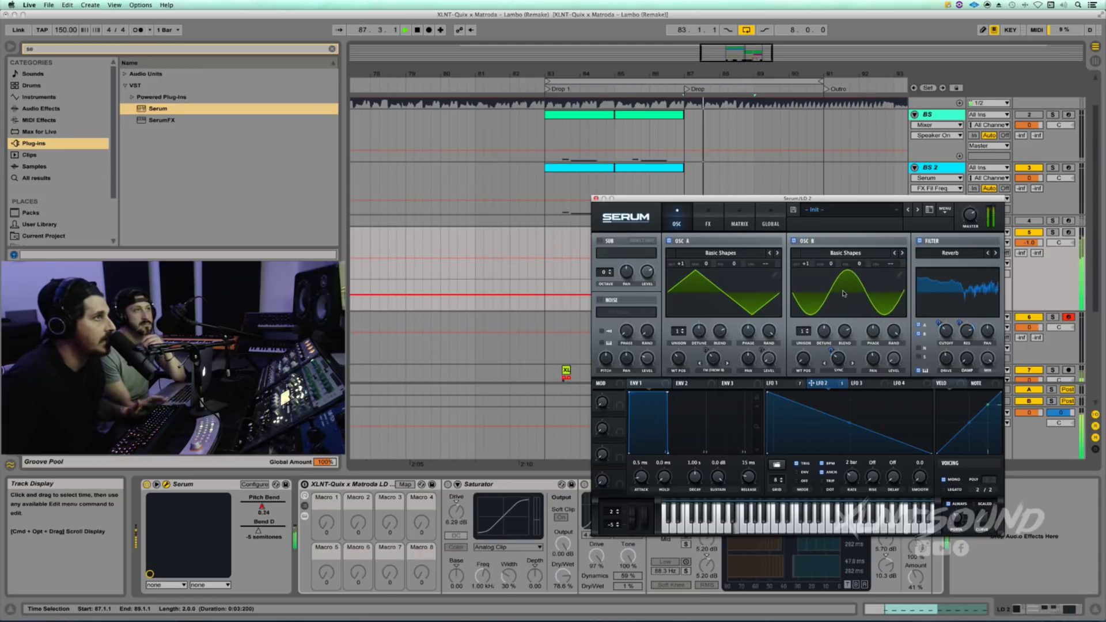
Try oscillator B at +1 semitone and audition the lead
key("space")
left_click_drag(831, 269, 831, 259)
key("space")
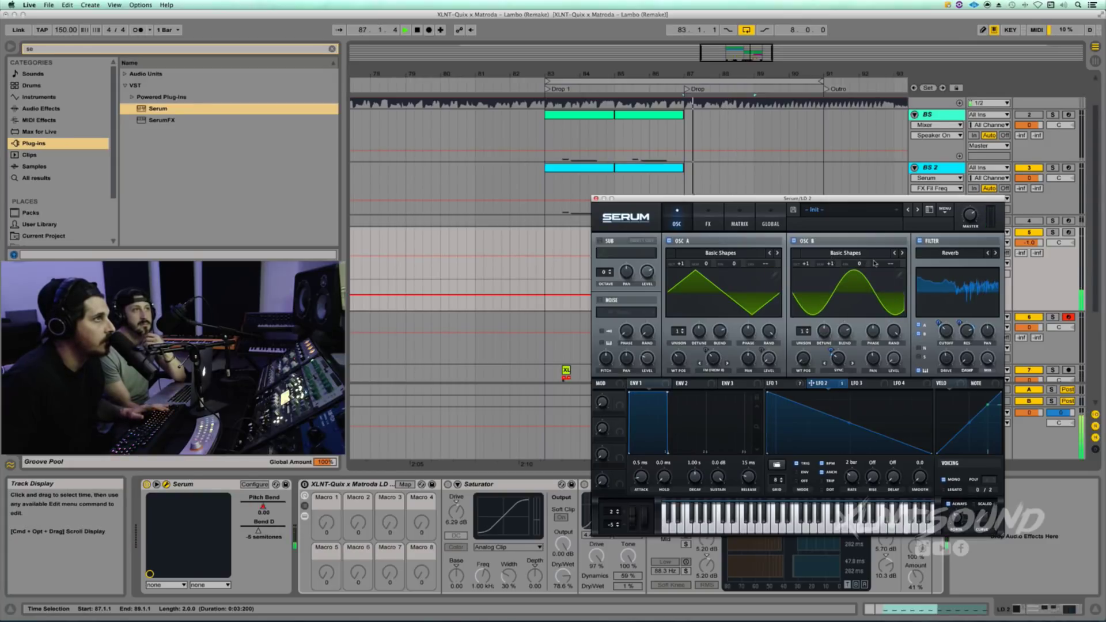
Return oscillator B to 0 semitones with a fine tuning of 100 cents and audition the lead
key("space")
left_click(831, 265)
left_click_drag(831, 266, 862, 206)
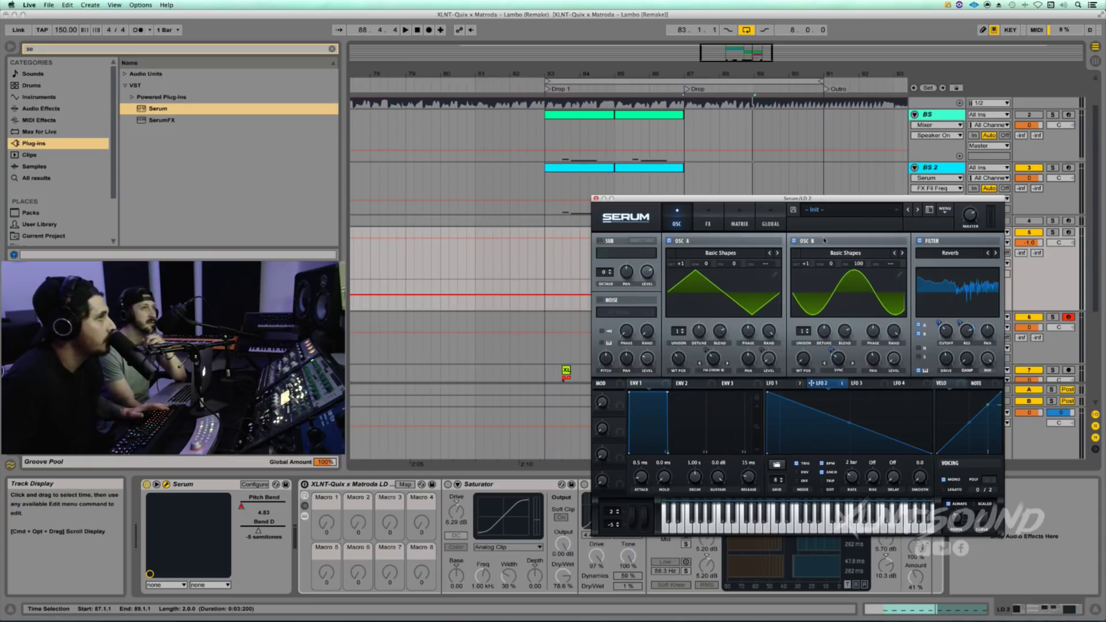
key("space")
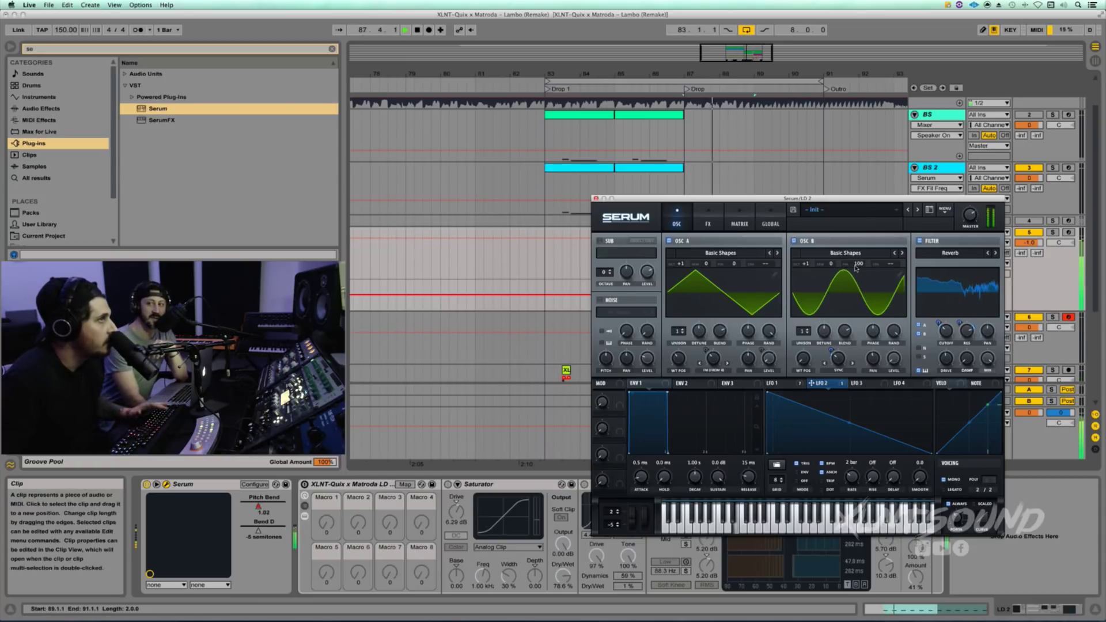
Audition the lead again and set oscillator B's fine tuning to -1 cent
key("space")
key("Left")
left_click(858, 265)
key("space")
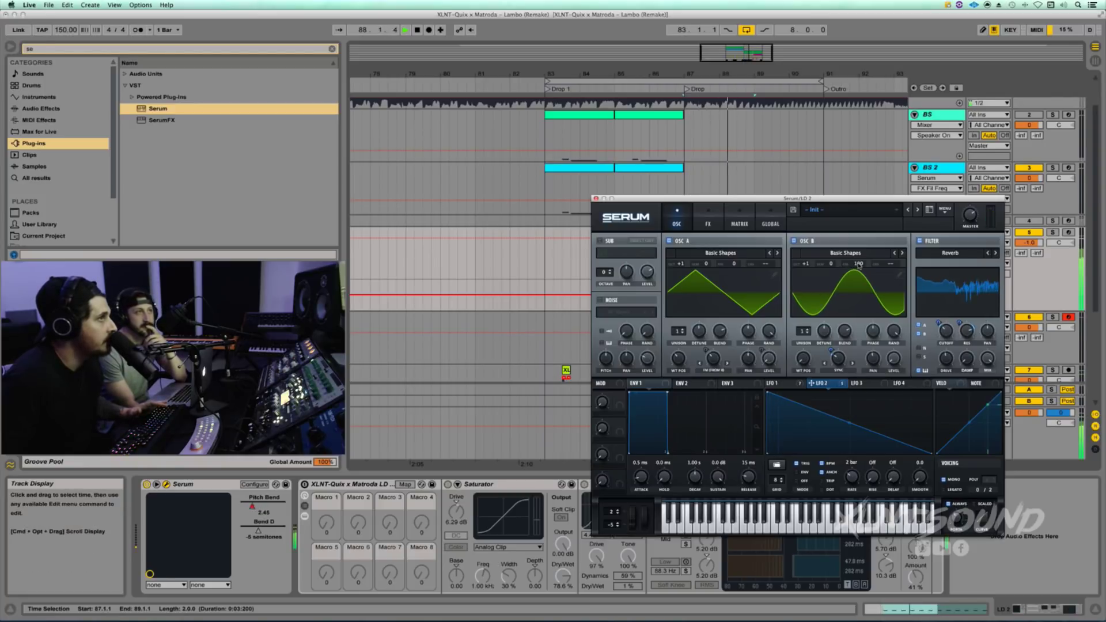
left_click_drag(858, 266, 858, 324)
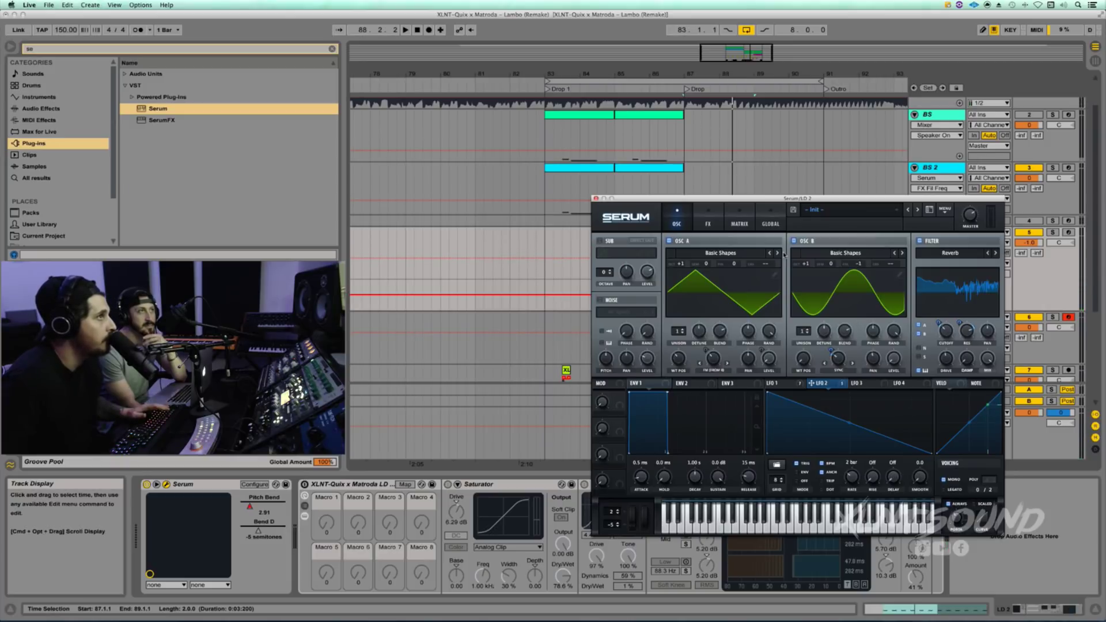
Close the Serum window and show the notes of the first LD 2 clip in the drop
left_click(595, 198)
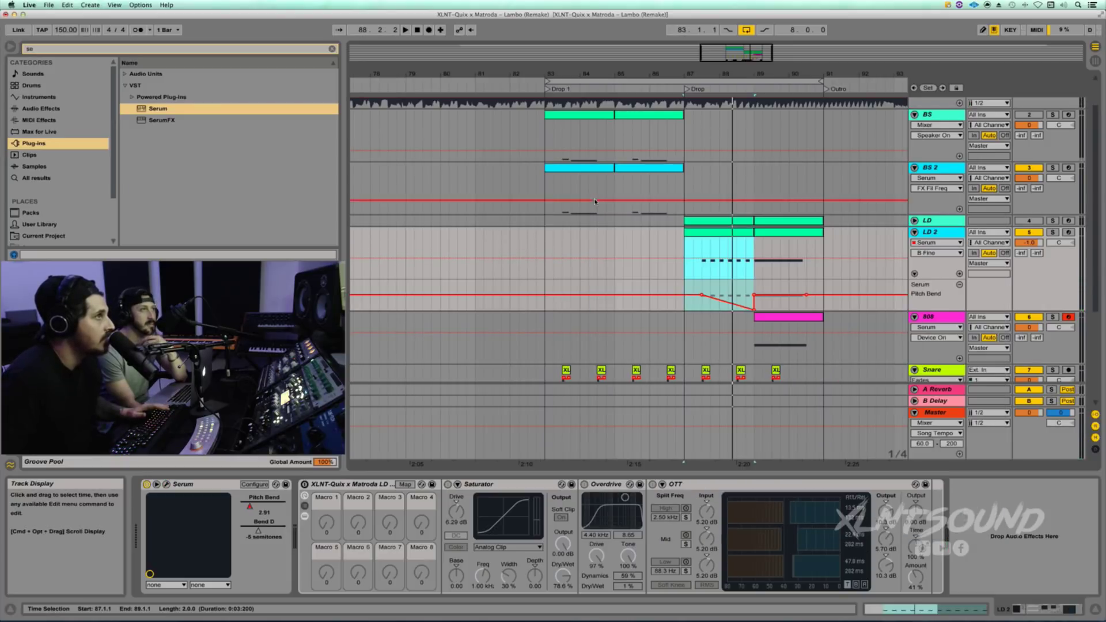
double_click(719, 235)
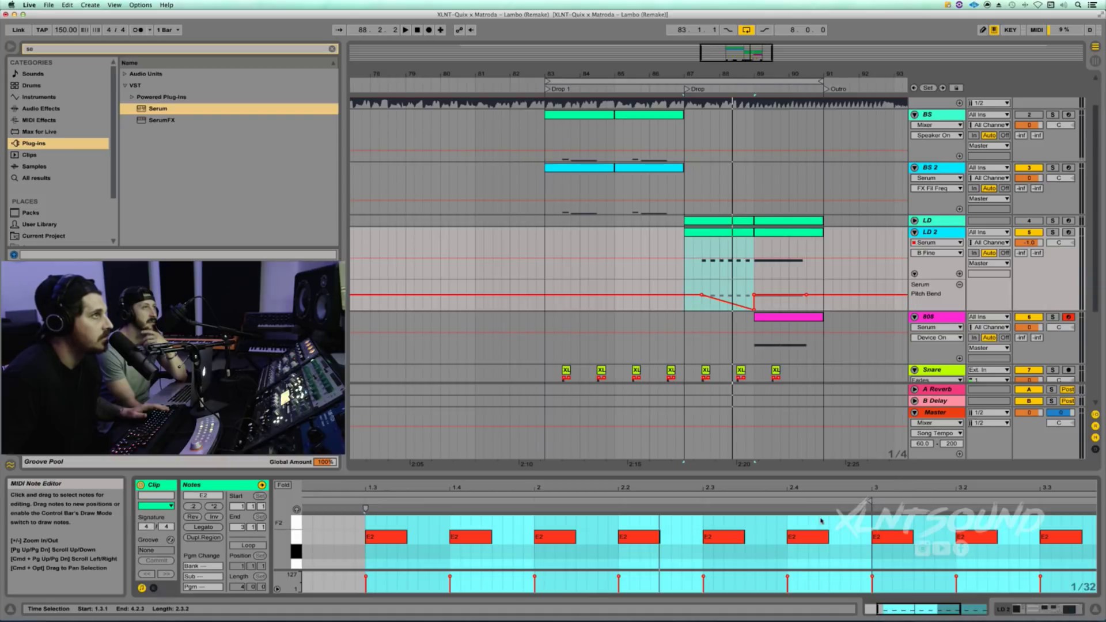
left_click(719, 235)
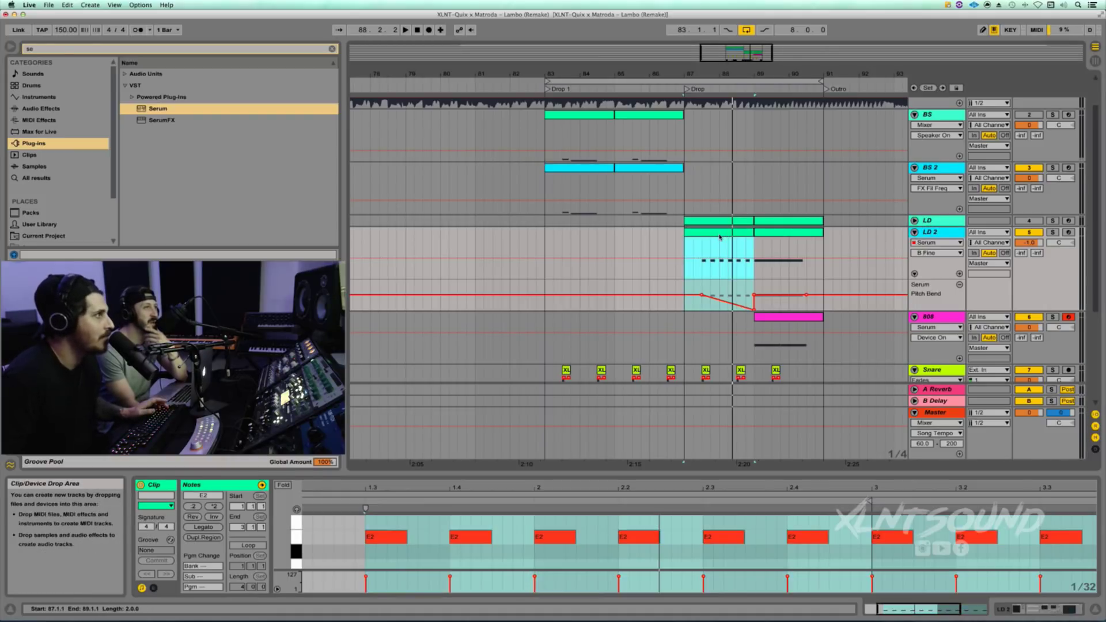
key("shift+Tab")
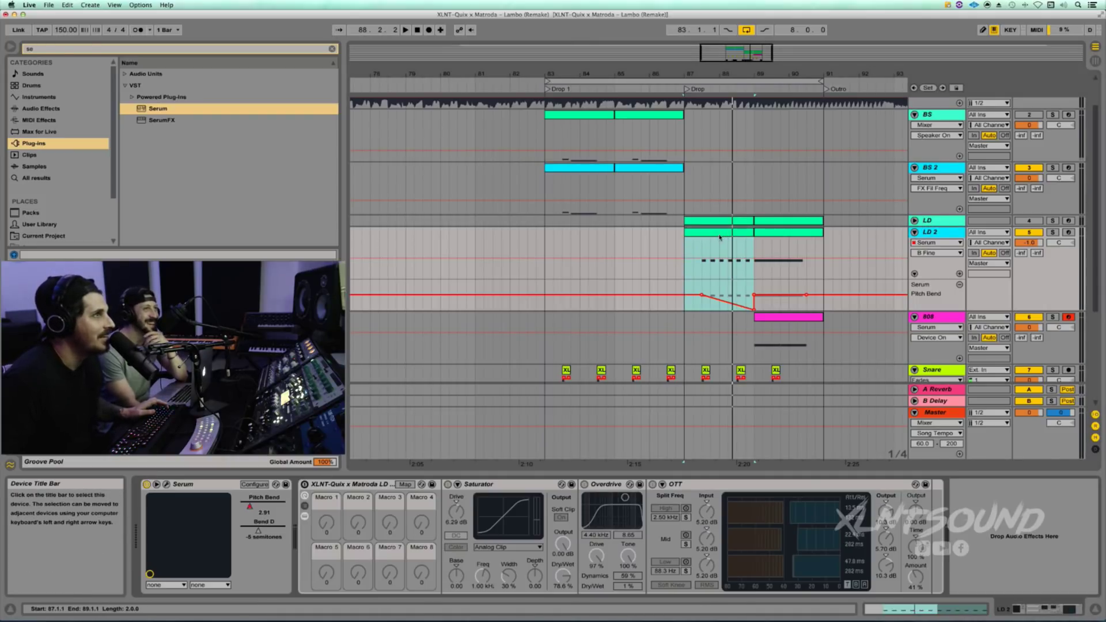
left_click(166, 484)
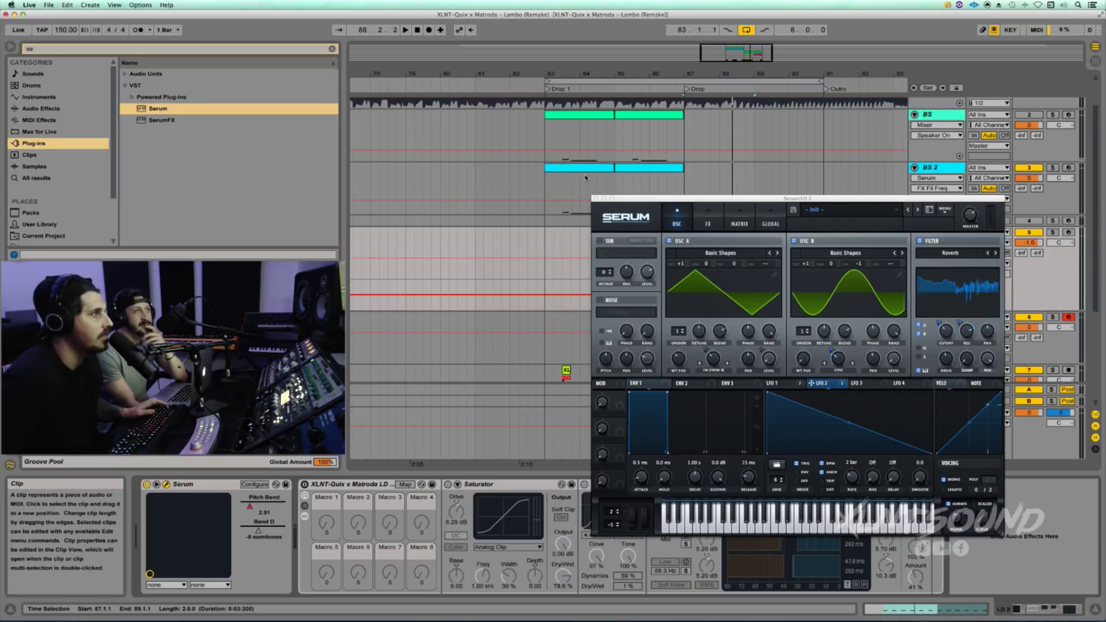
left_click(596, 198)
key("shift+Tab")
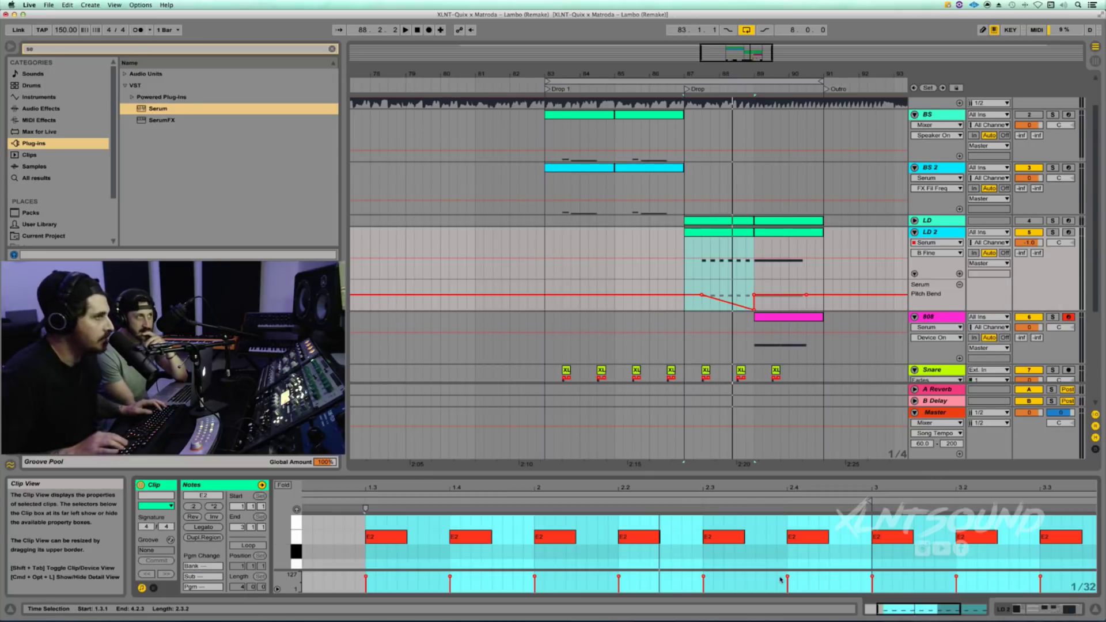
Transpose all notes in the first LD 2 clip up one semitone to F2 and audition the lead
left_click(736, 522)
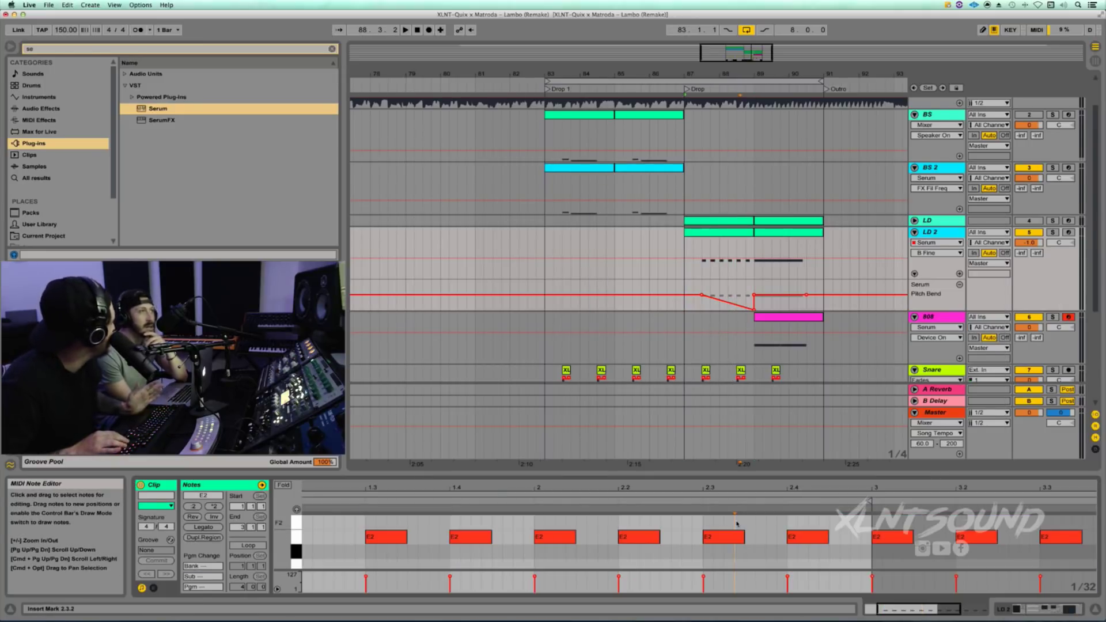
key("super+a")
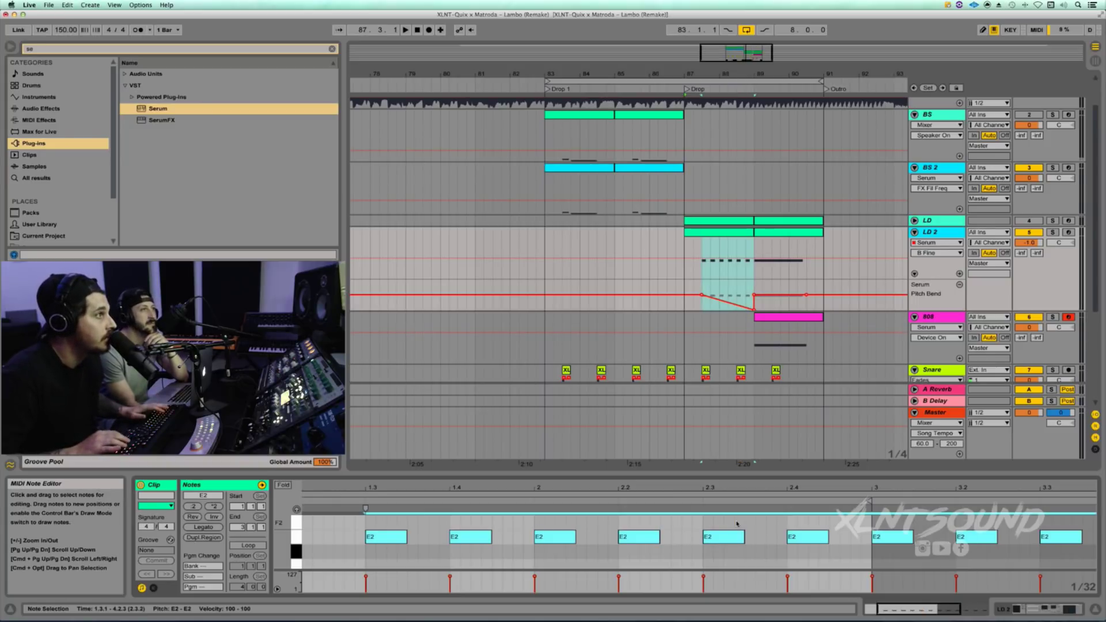
key("Up")
key("space")
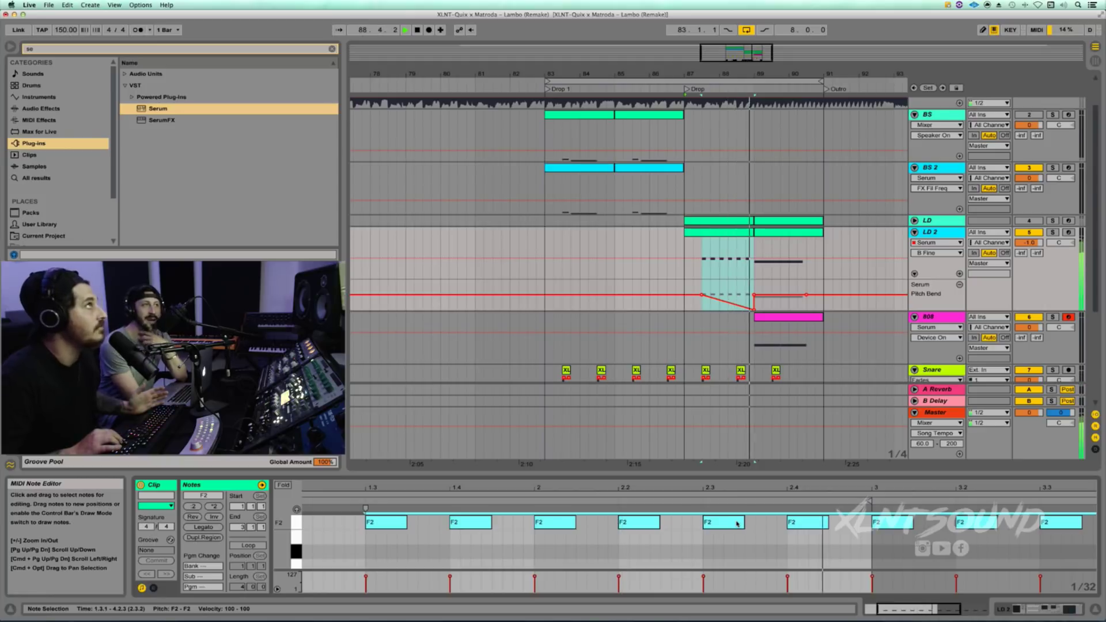
key("space")
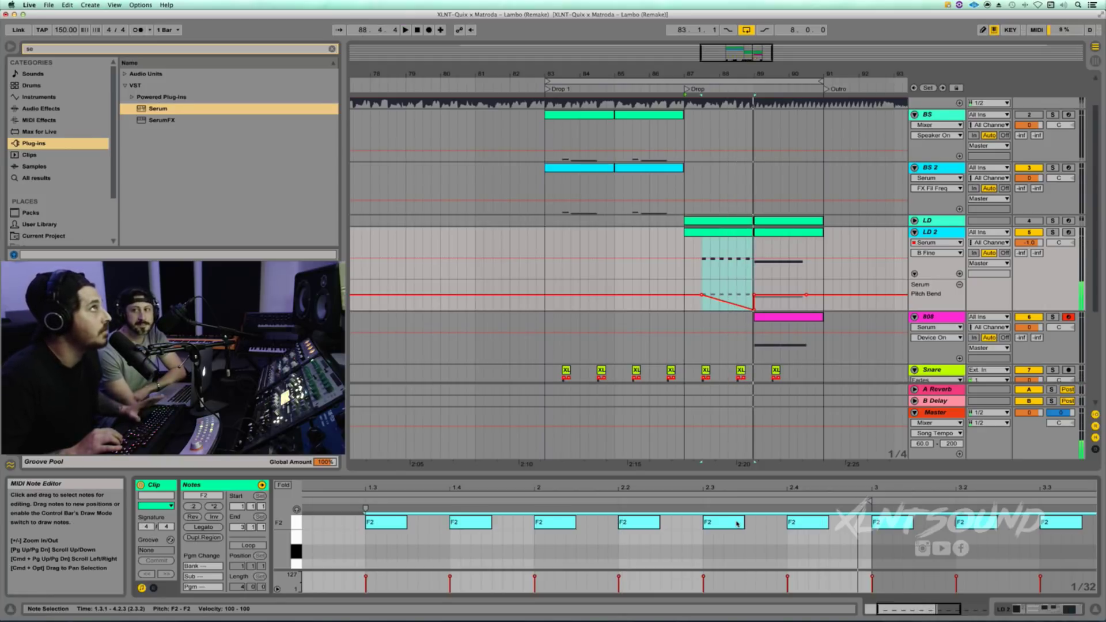
key("space")
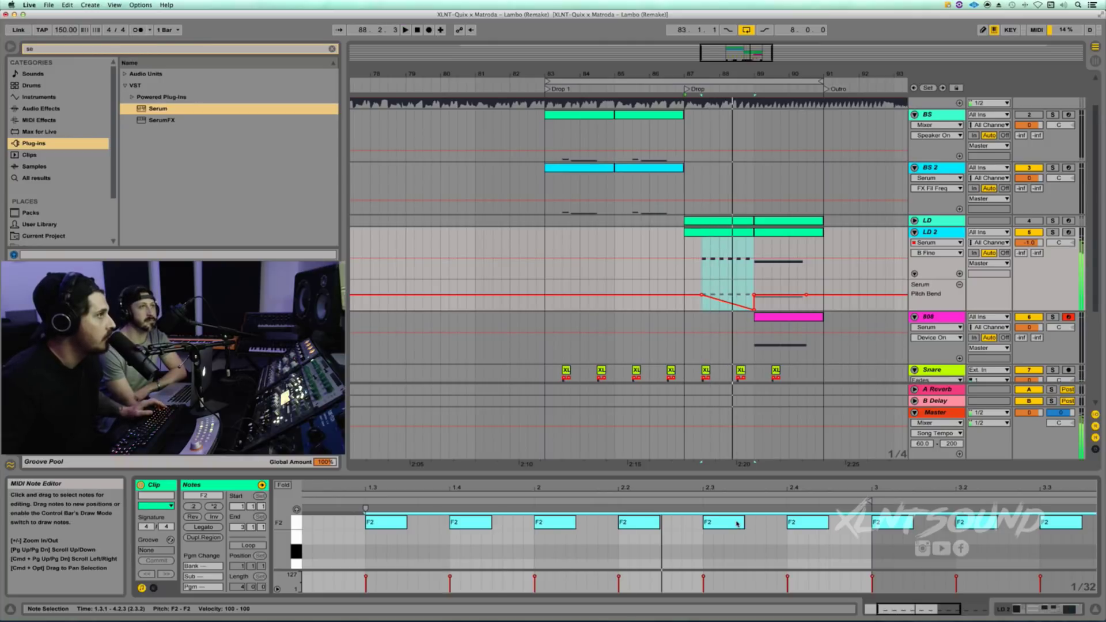
Transpose the first LD 2 clip's notes down one semitone, return Serum's oscillator B fine tuning to 100 cents and audition the lead
key("Down")
key("shift+Tab")
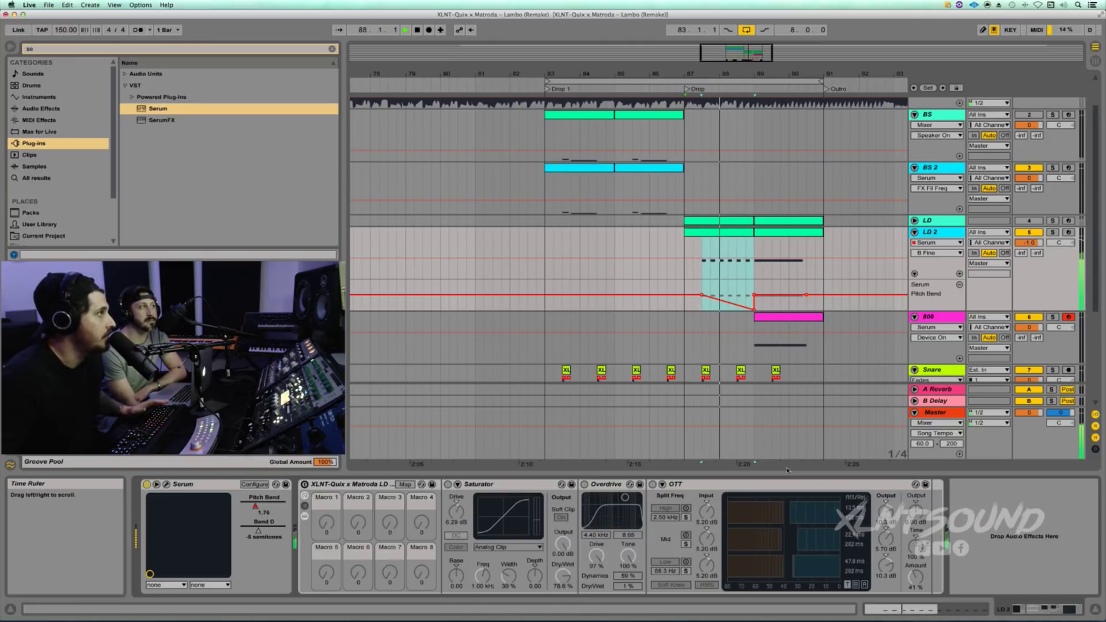
left_click(167, 484)
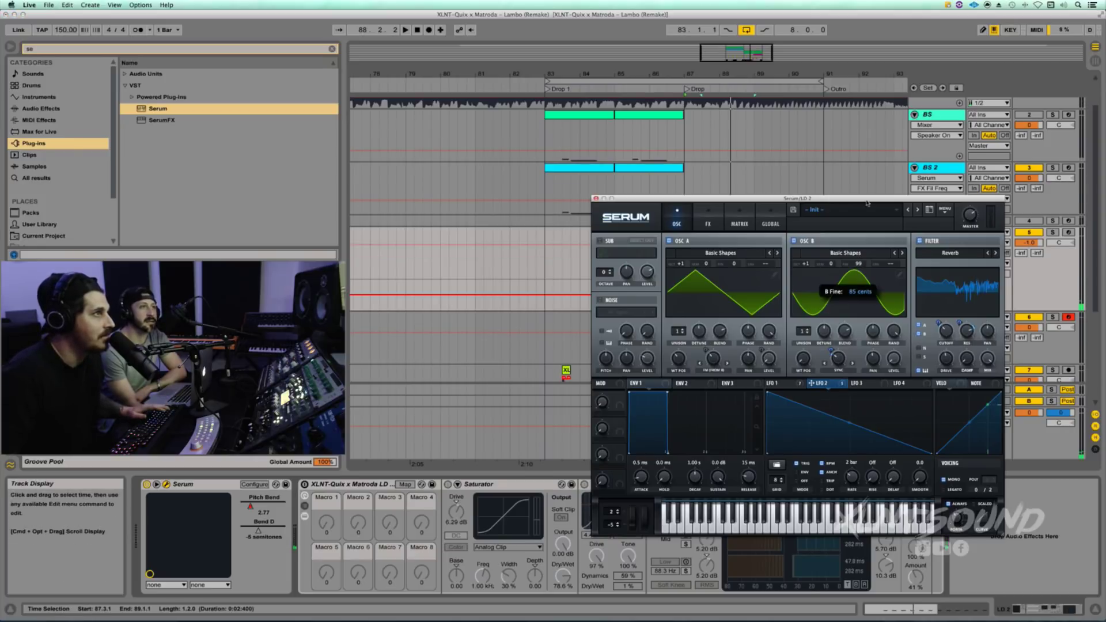
key("space")
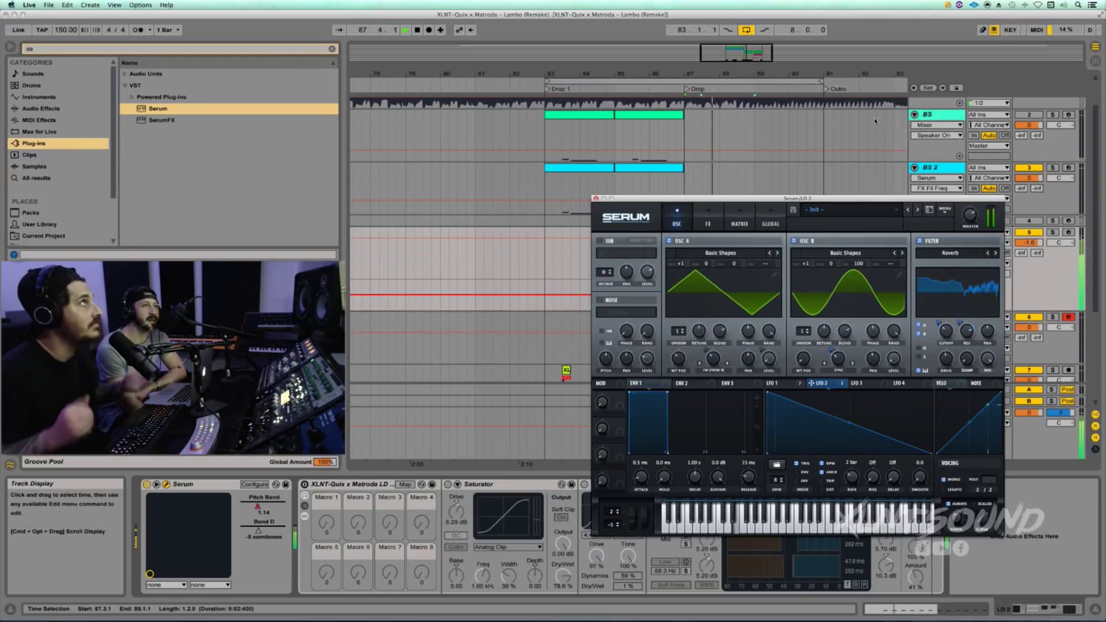
key("space")
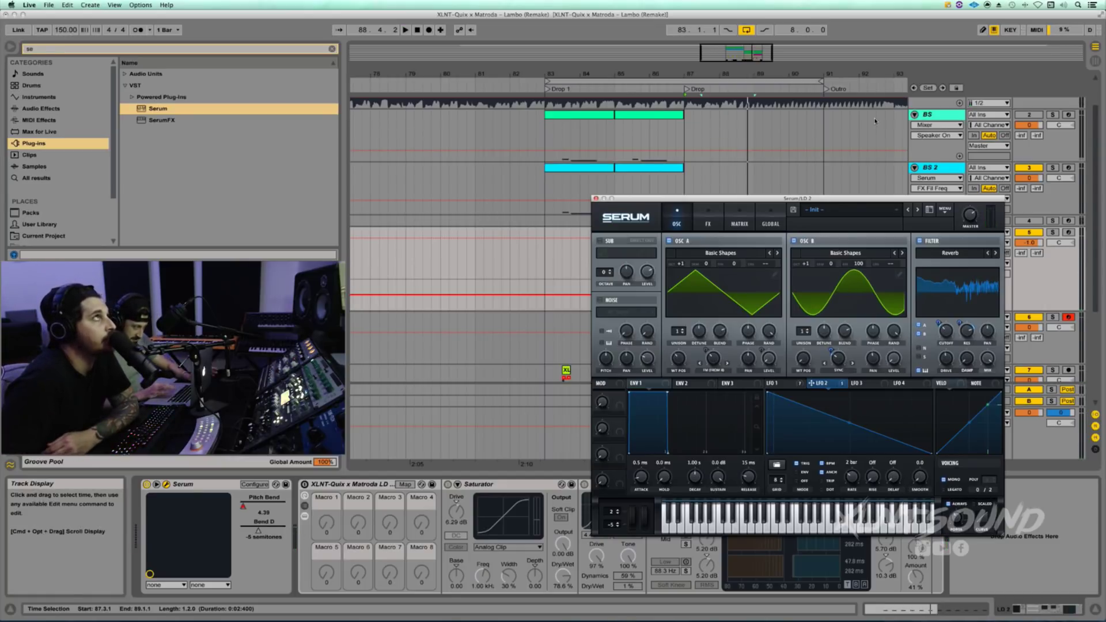
Close the LD 2 Serum window, switch the track's effect rack back on and play the arrangement from the first drop
left_click_drag(803, 201, 784, 149)
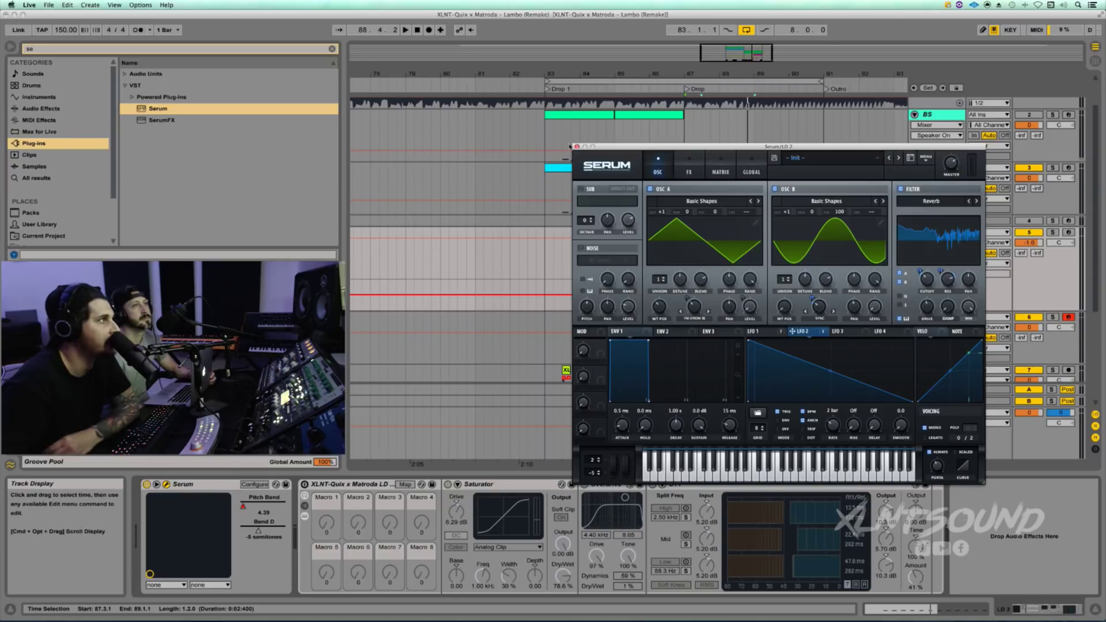
left_click(577, 146)
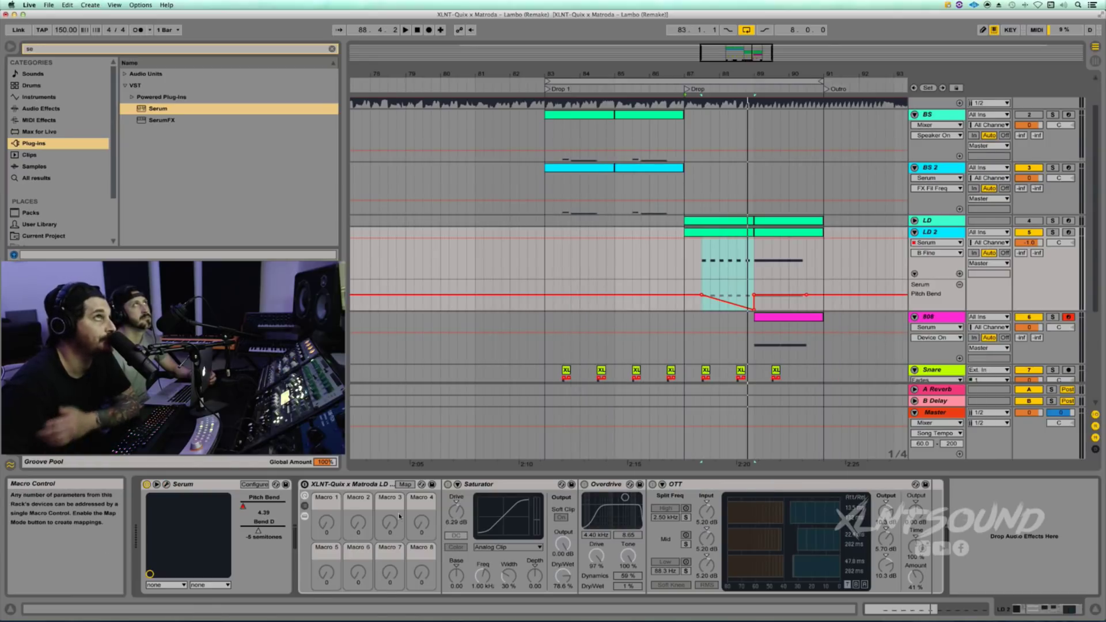
left_click(304, 485)
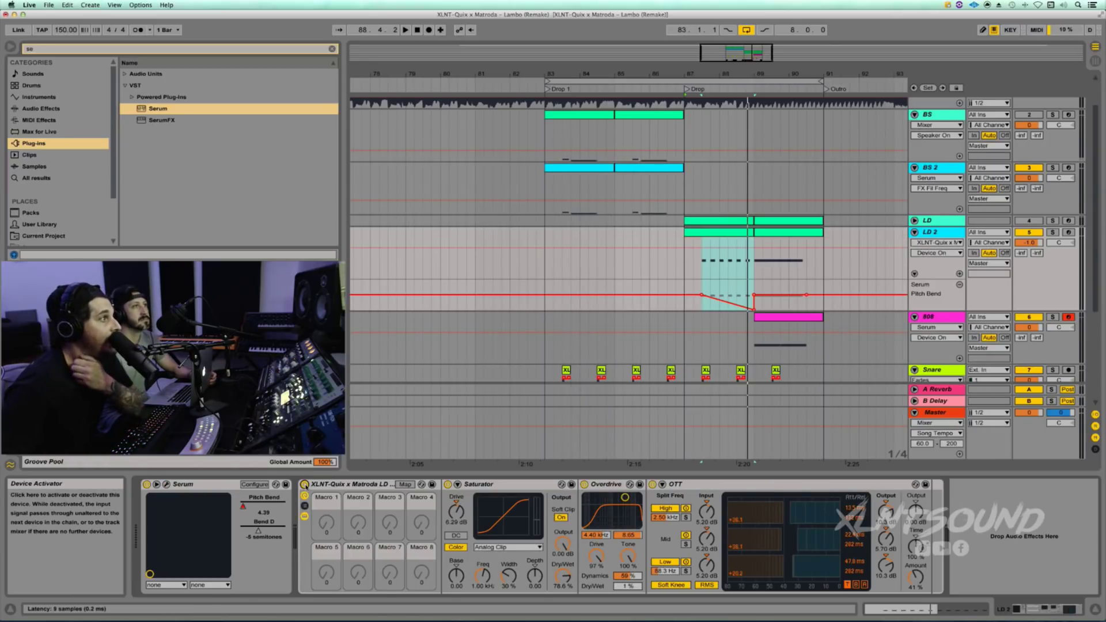
left_click(459, 513)
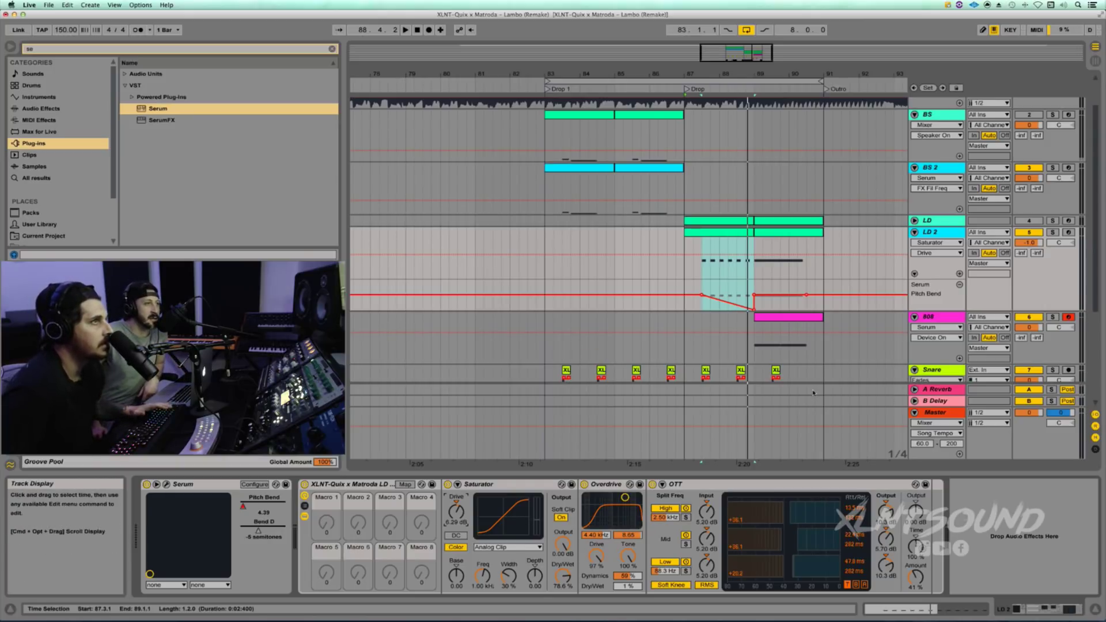
key("space")
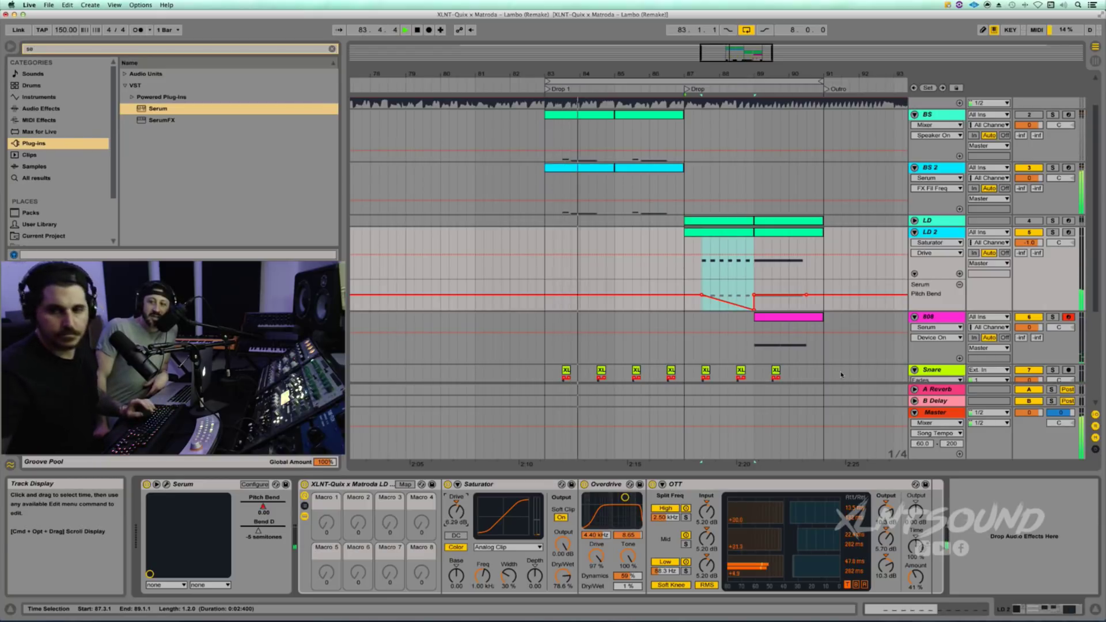
key("space")
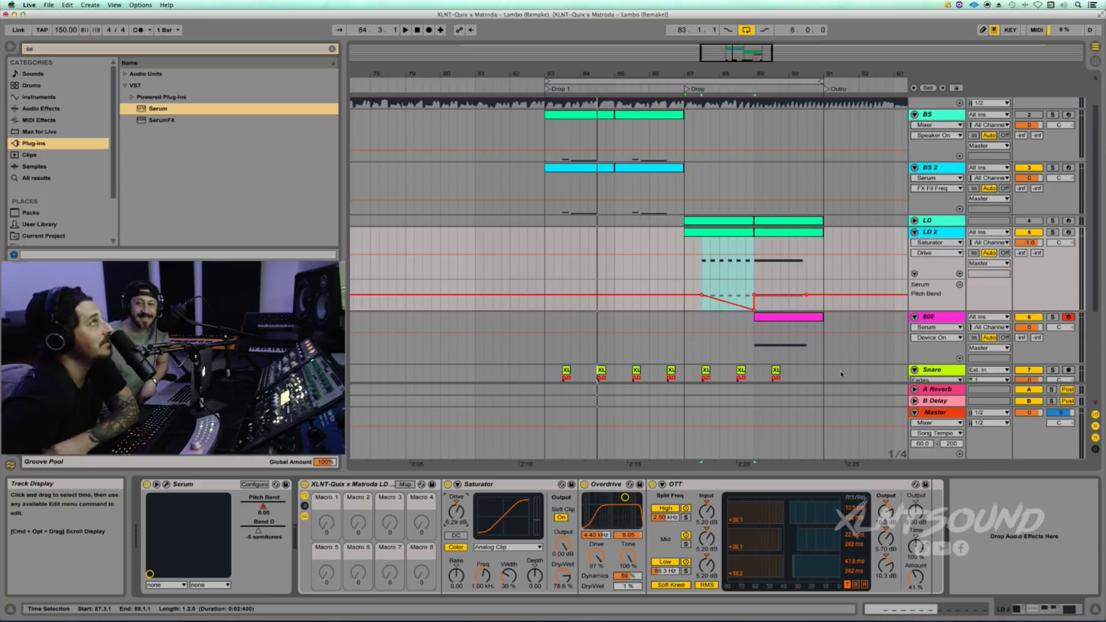
Duplicate the 808 track and rename the copy 808 2
left_click(767, 318)
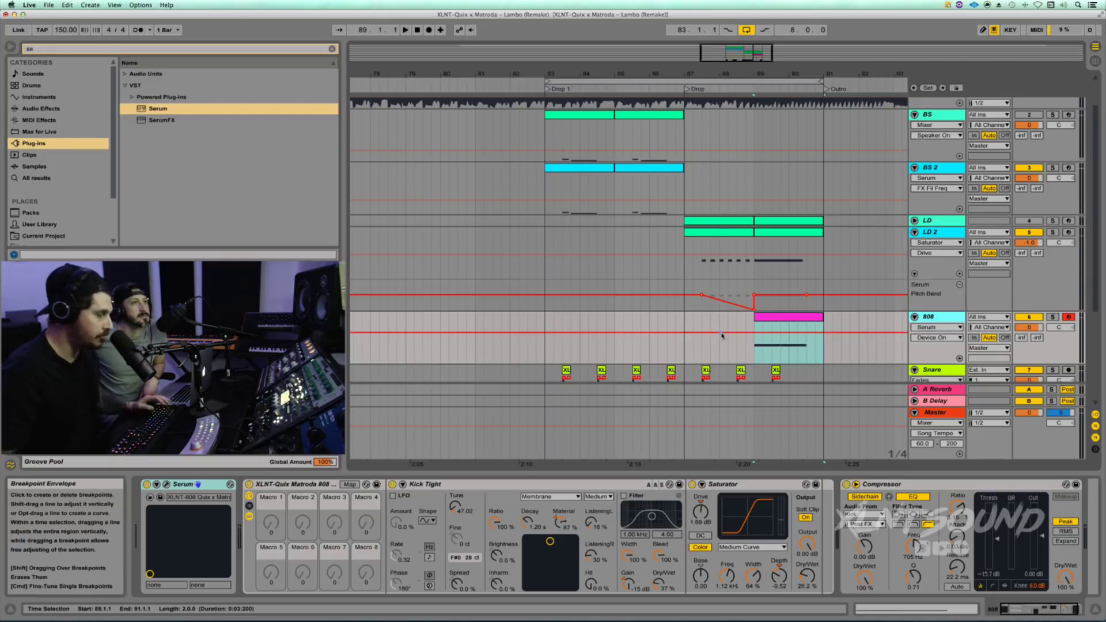
left_click(755, 351)
left_click(936, 320)
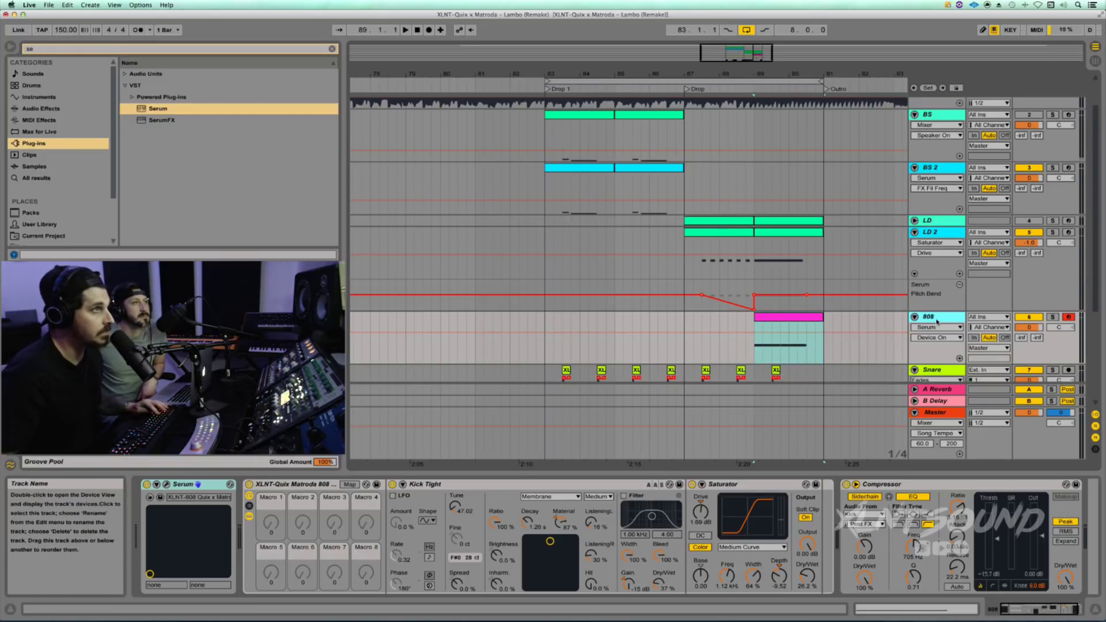
key("super+d")
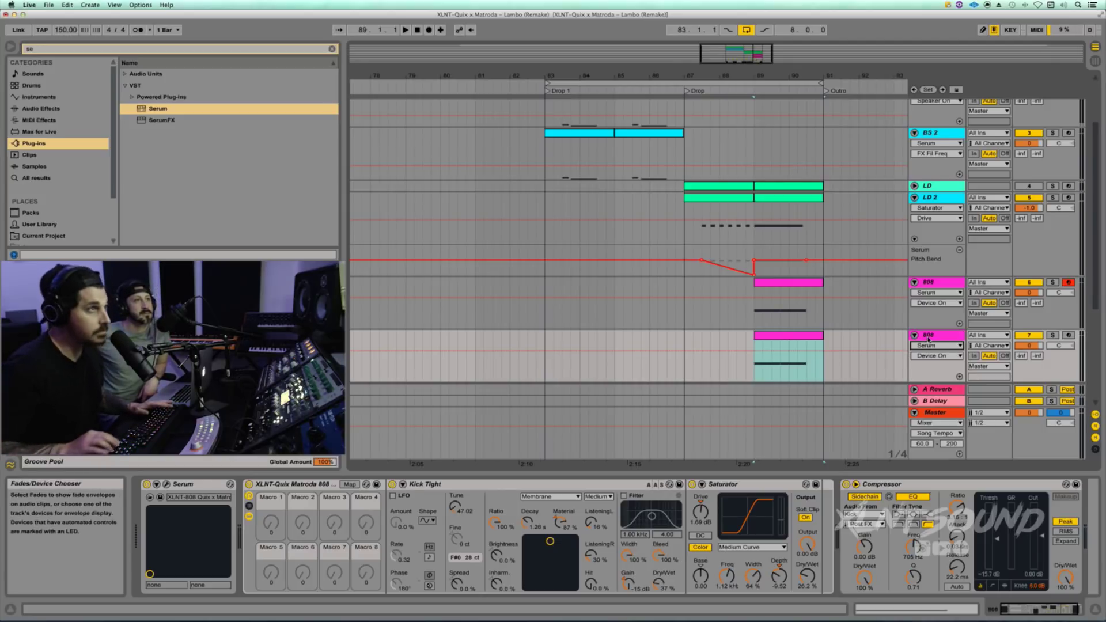
key("super+r")
key("Right")
type("2")
key("Return")
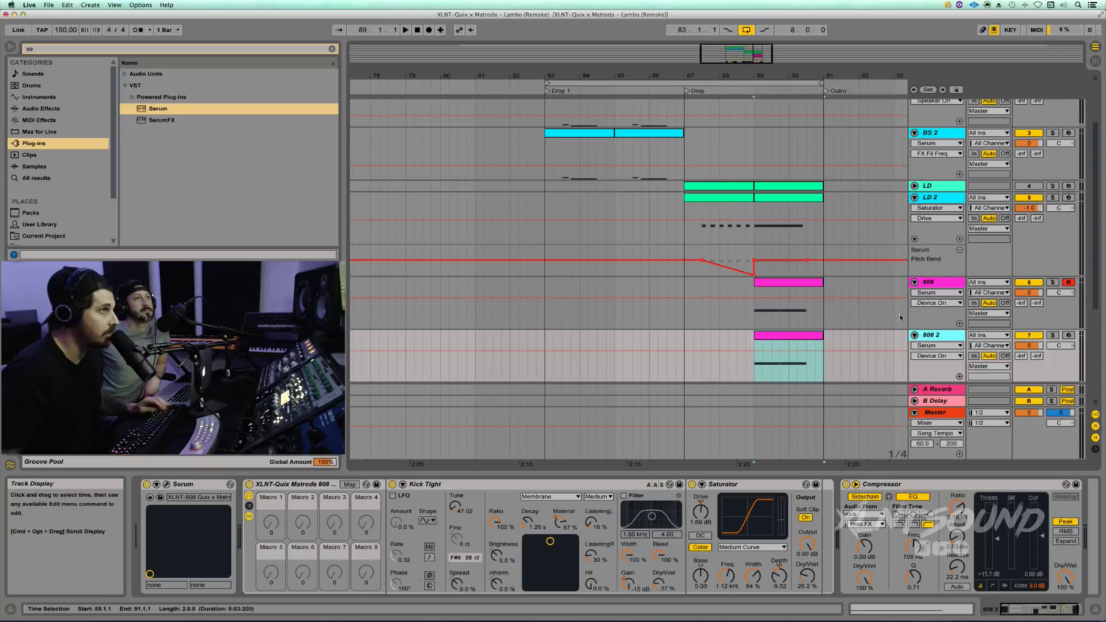
Mute and fold the original 808 track, and switch off the effect rack on the 808 2 track
left_click(791, 339)
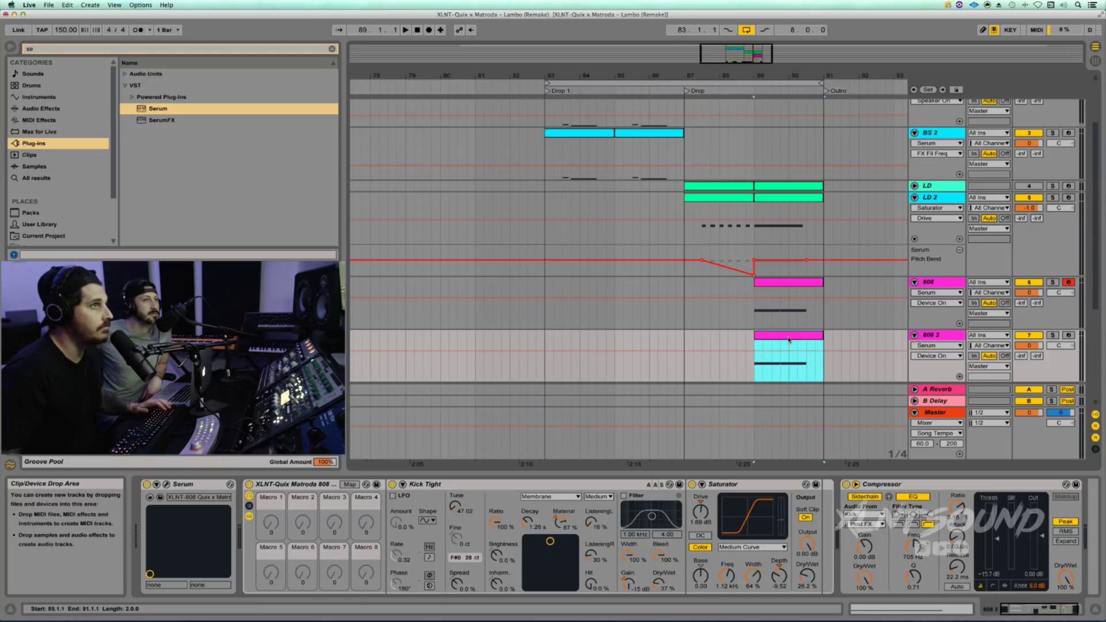
left_click(1028, 282)
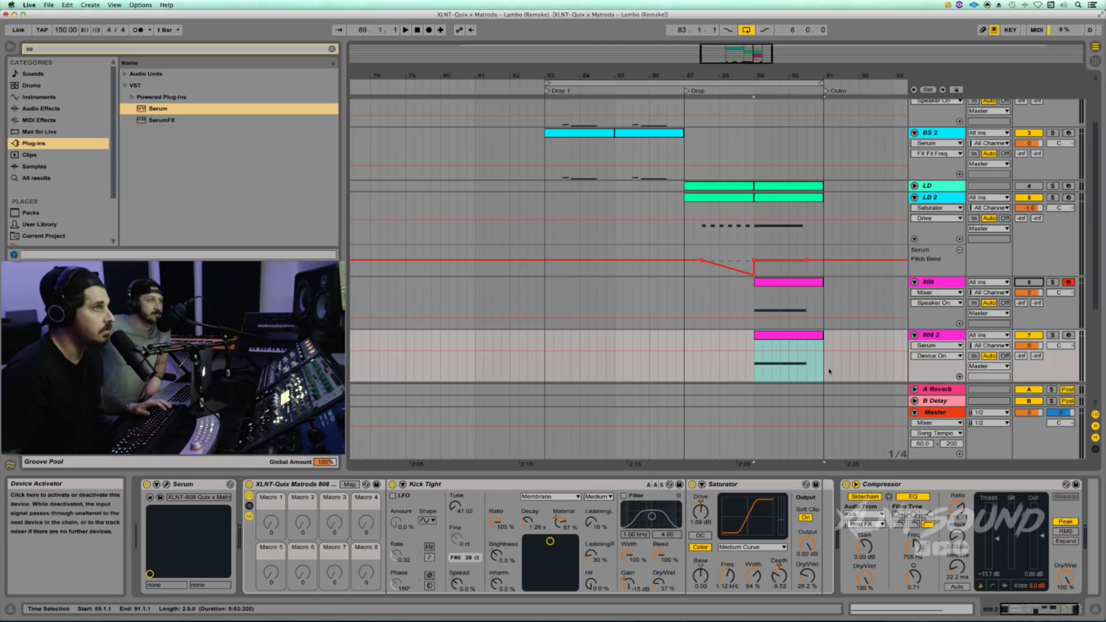
left_click(914, 282)
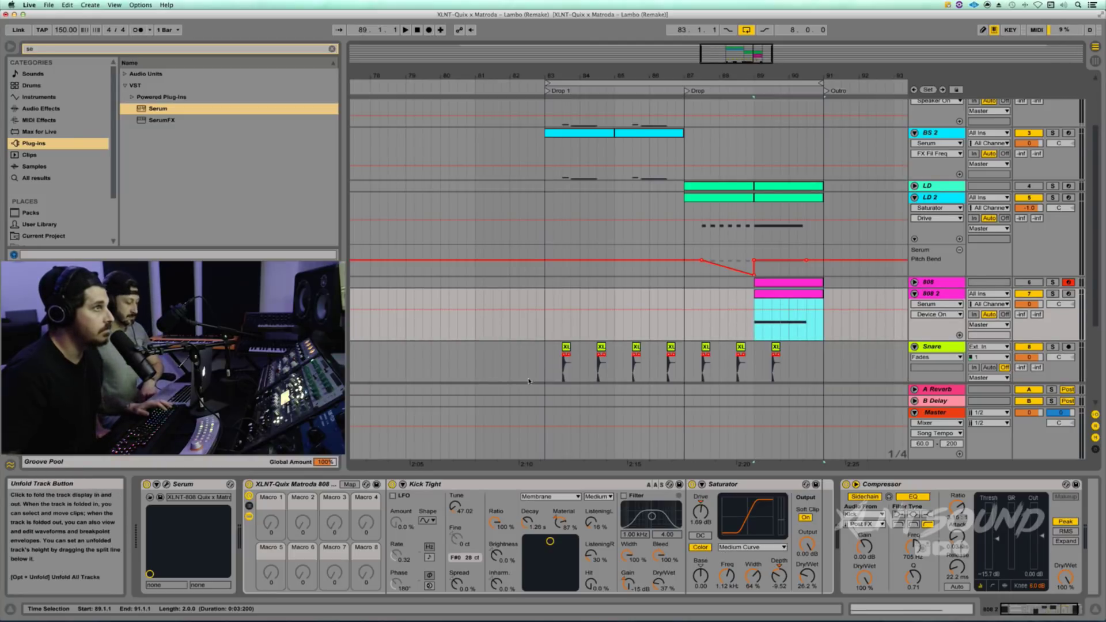
left_click(249, 484)
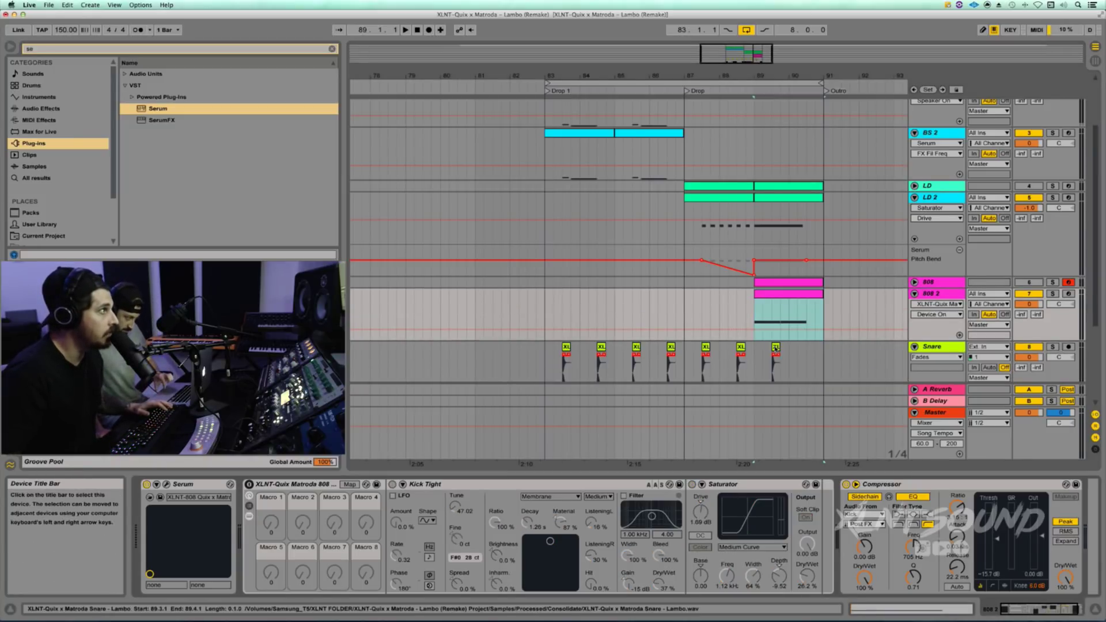
left_click(784, 296)
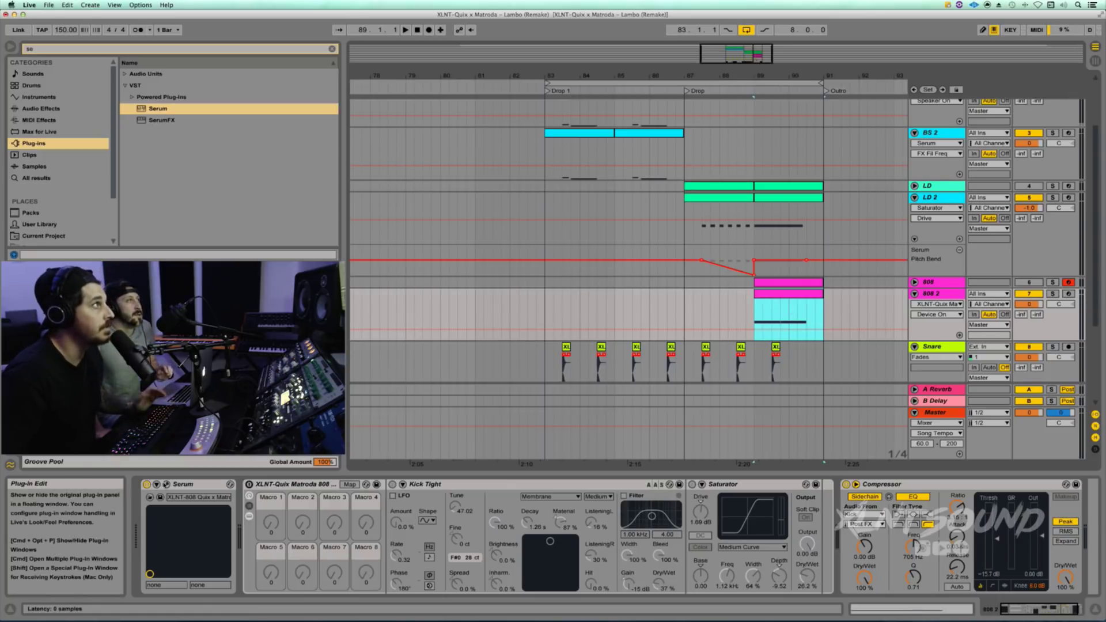
Open the 808 2 track's Serum, enlarge its window to about 124%, and initialise the preset, auditioning the default sound
left_click(166, 484)
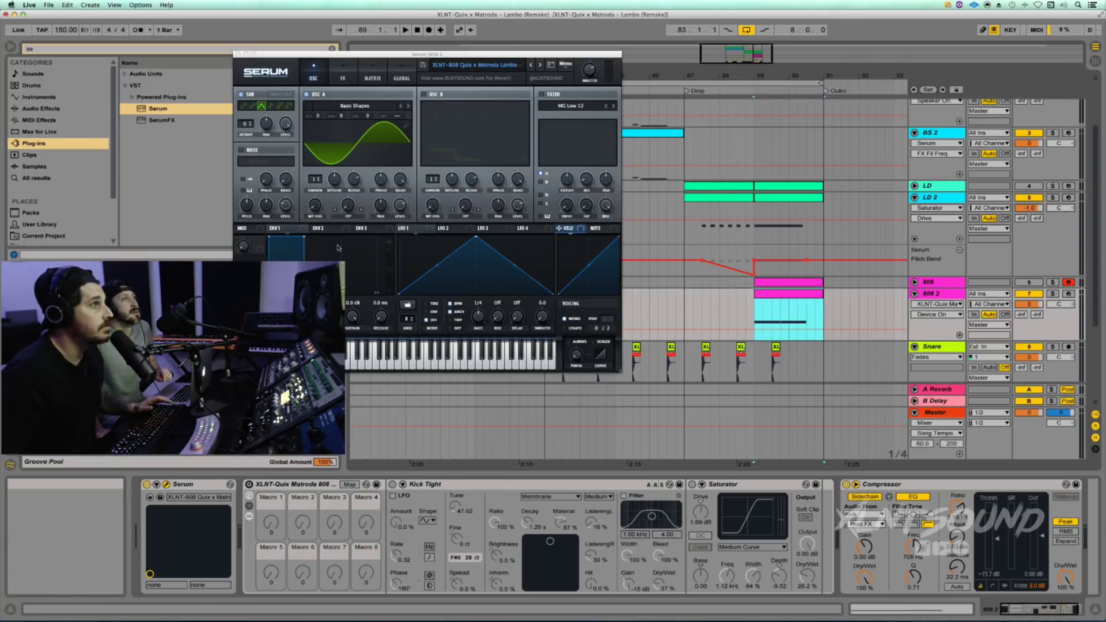
left_click_drag(368, 54, 605, 75)
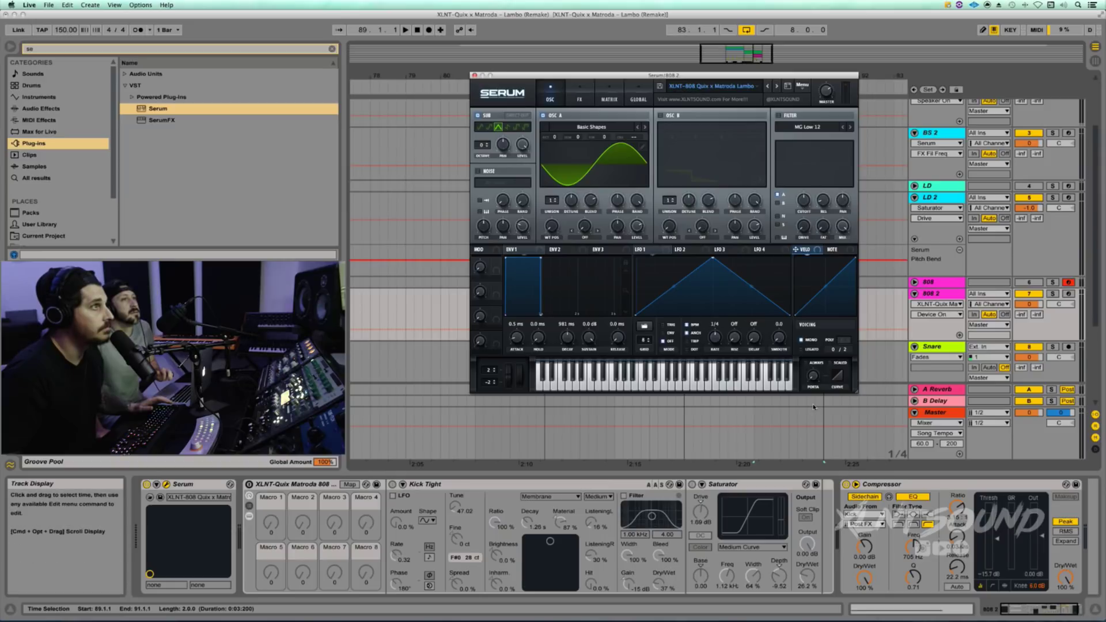
left_click_drag(857, 394, 950, 468)
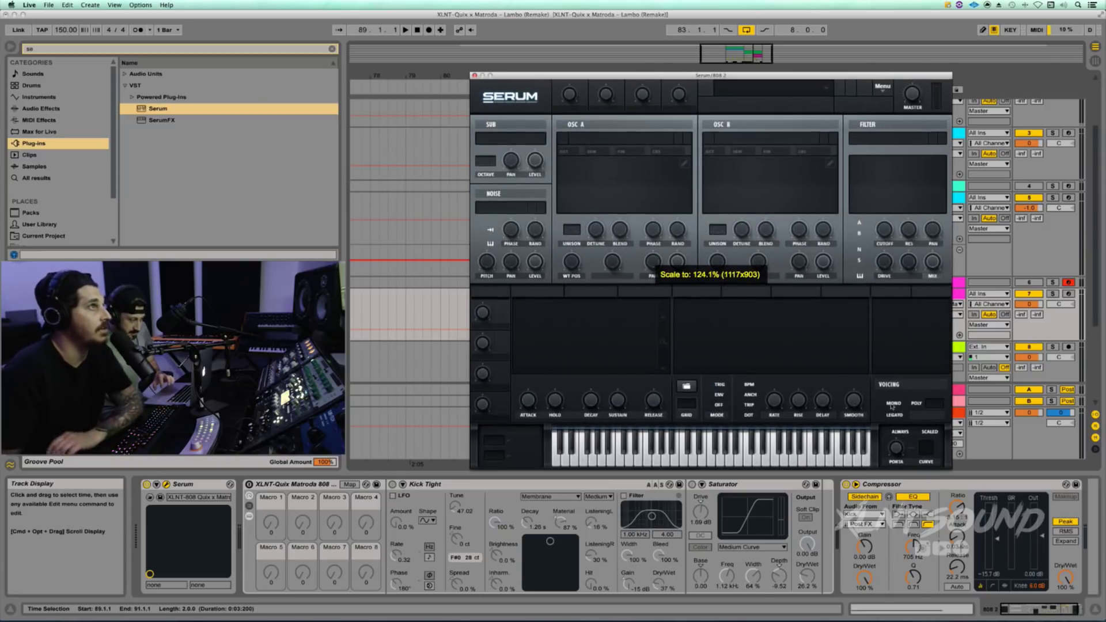
left_click(881, 89)
left_click(898, 126)
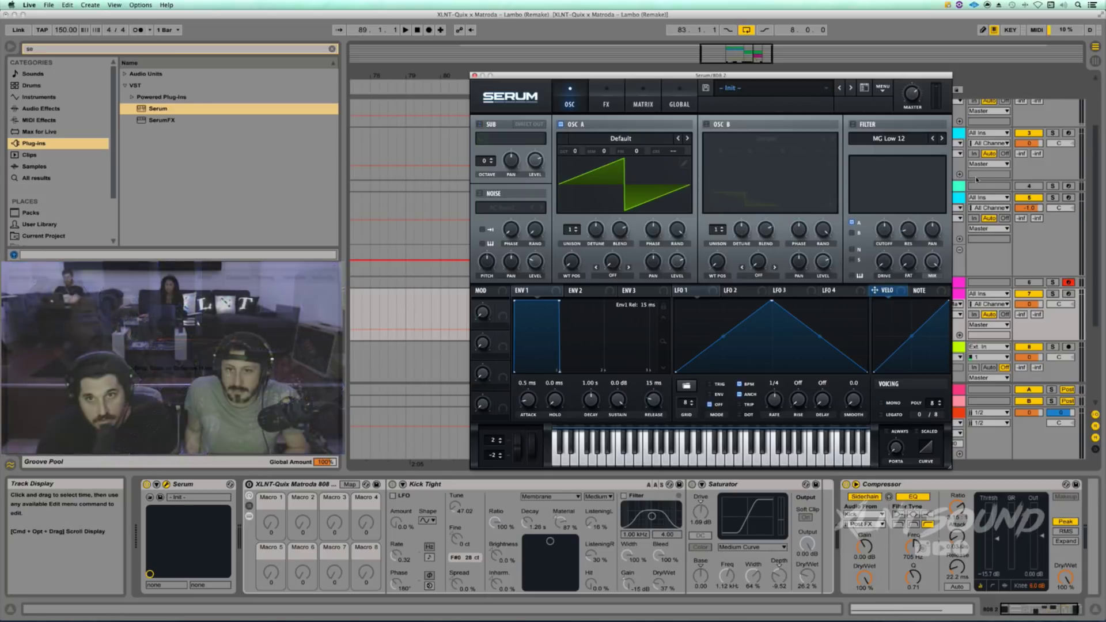
key("space")
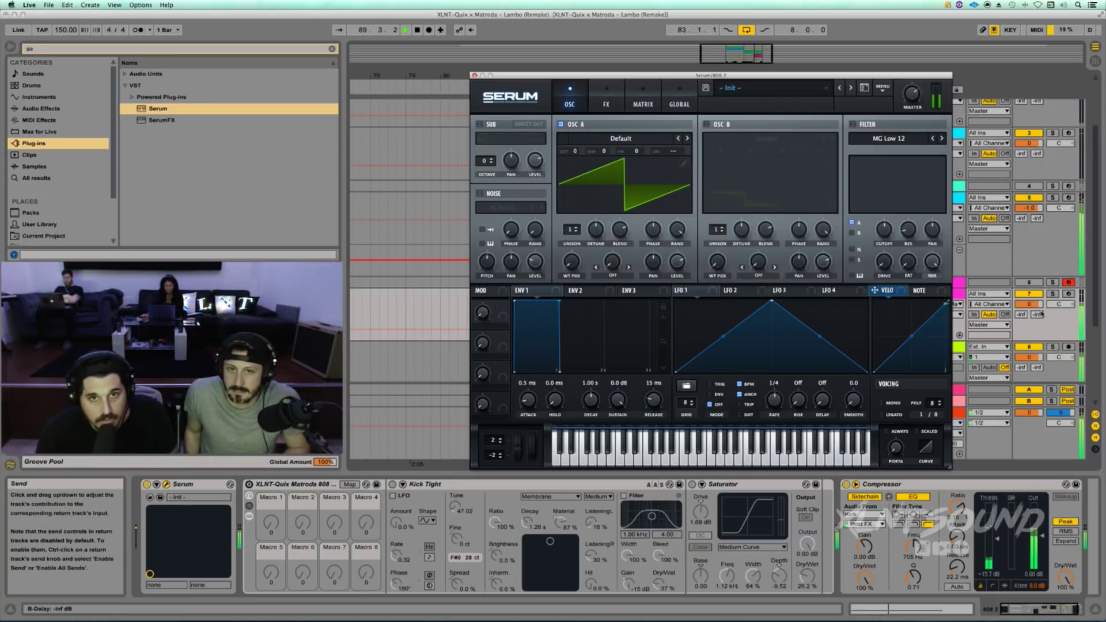
key("space")
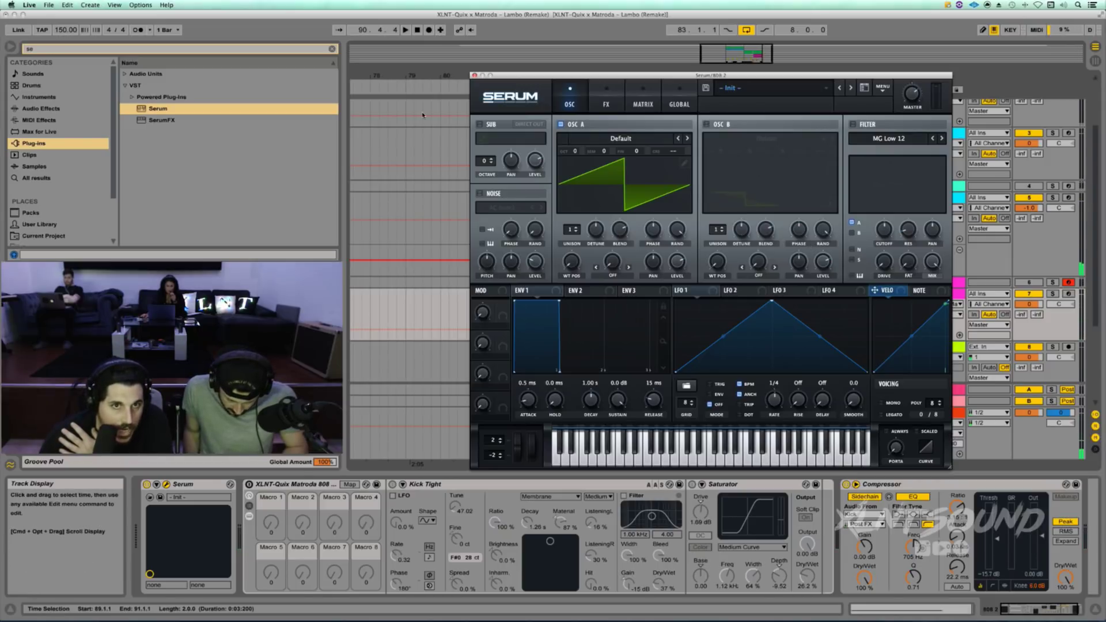
Enable the sub oscillator and load the Analog wavetable Basic Shapes into oscillator A, auditioning the 808
left_click(479, 125)
left_click(505, 138)
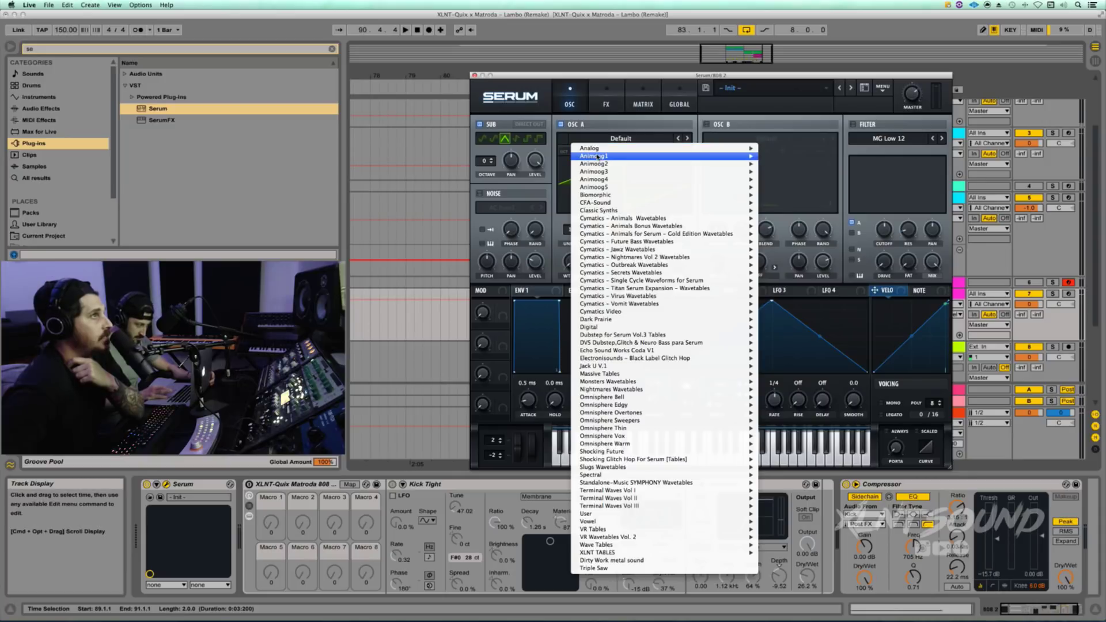
mouse_move(663, 148)
left_click(783, 187)
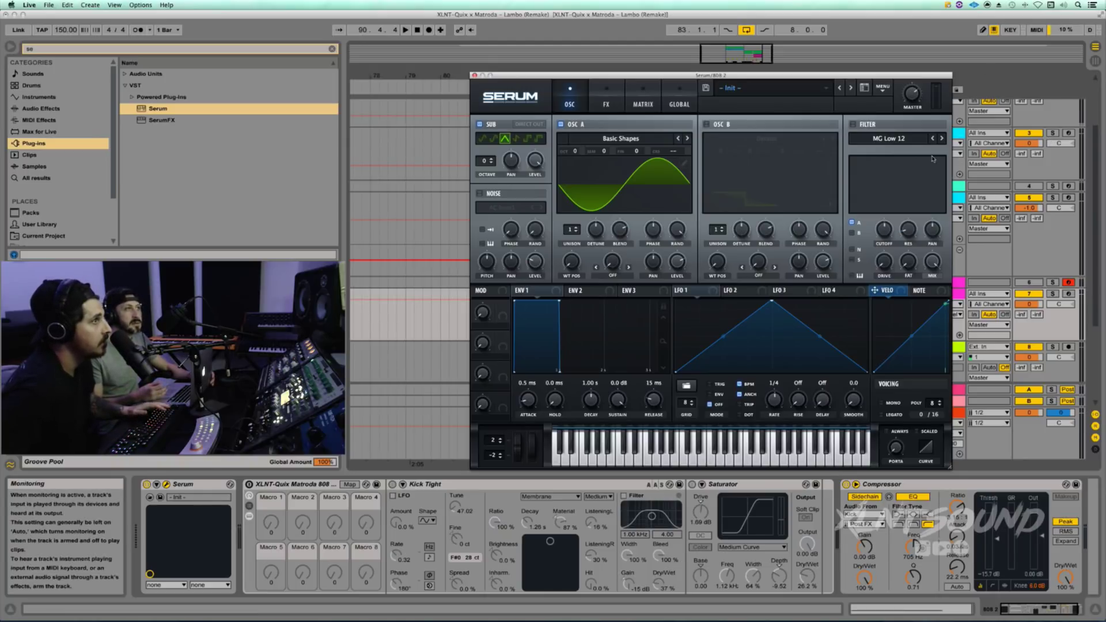
key("space")
key("space")
Arm the 808 2 track, audition low notes with the computer keyboard range ending at C1 to D2, and play the clip
left_click(1068, 294)
key("d")
key("z")
key("d")
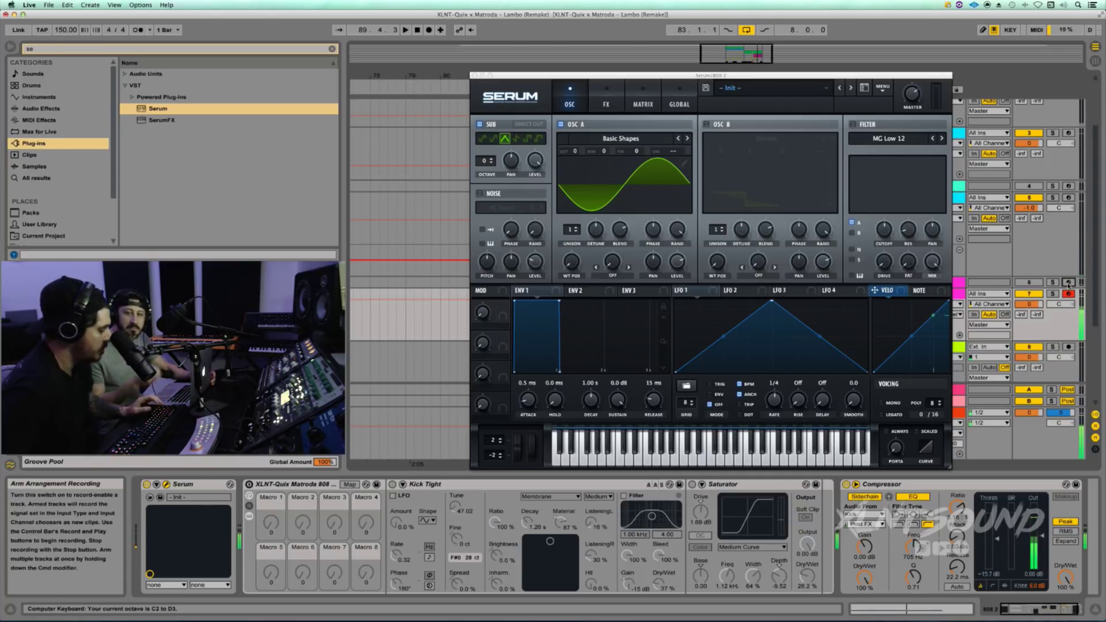
key("z")
key("z")
key("a")
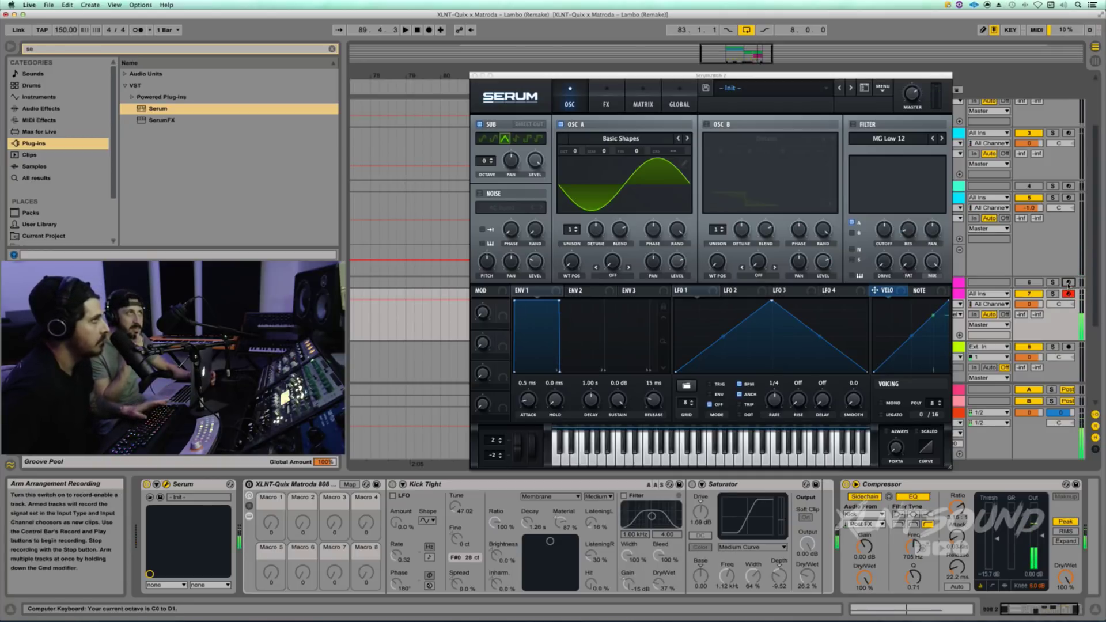
key("x")
key("space")
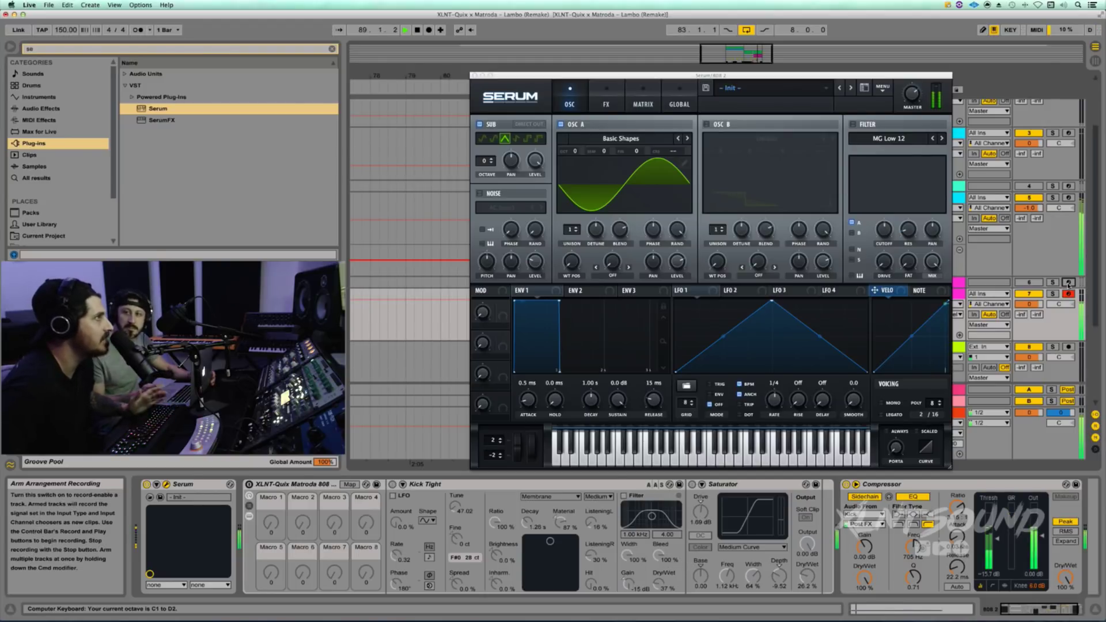
key("space")
key("space")
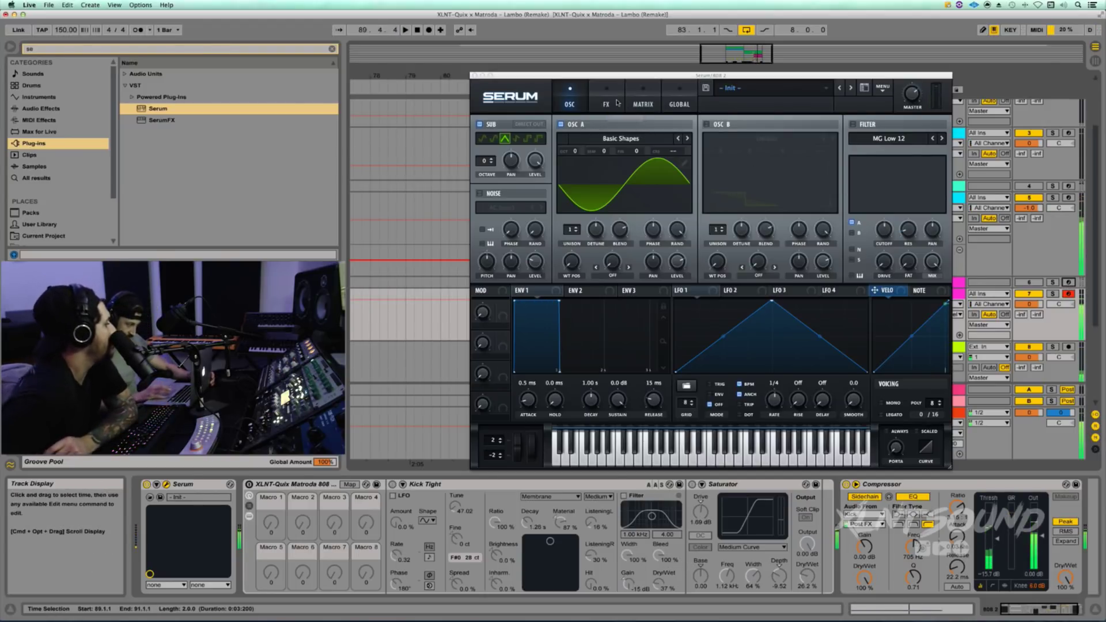
Set the 808 2 Serum voicing to mono and show its effects page
left_click(617, 102)
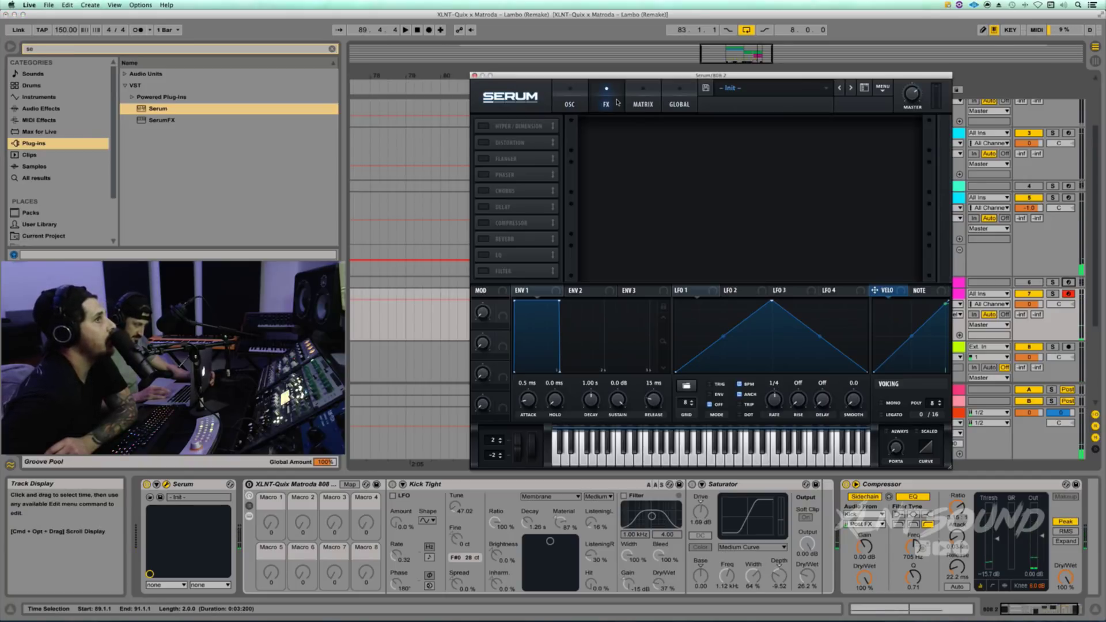
left_click(881, 403)
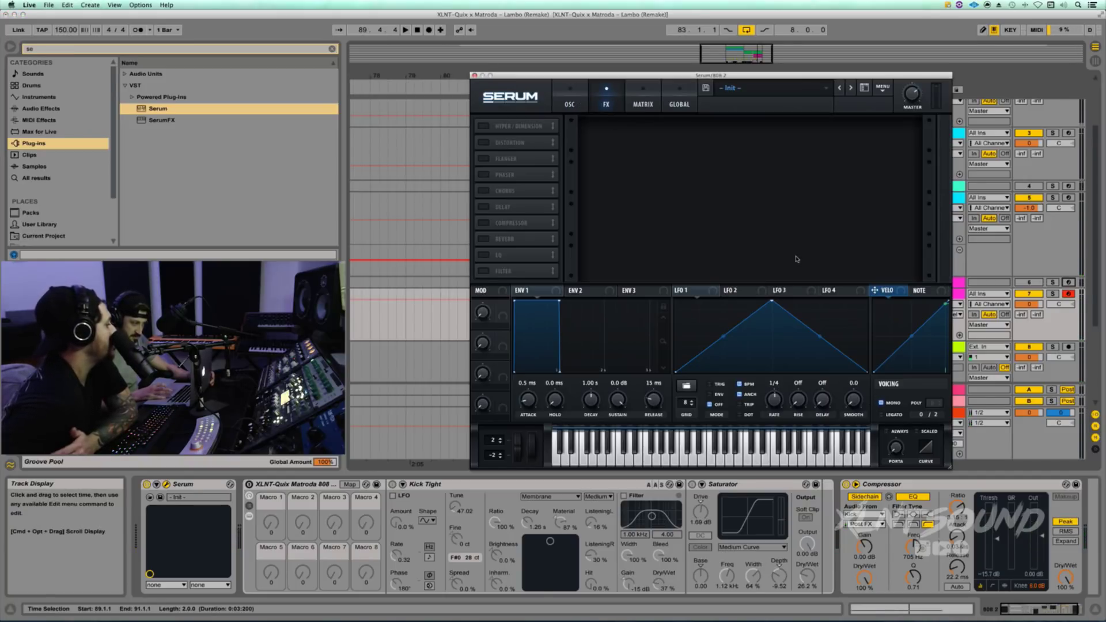
left_click(585, 99)
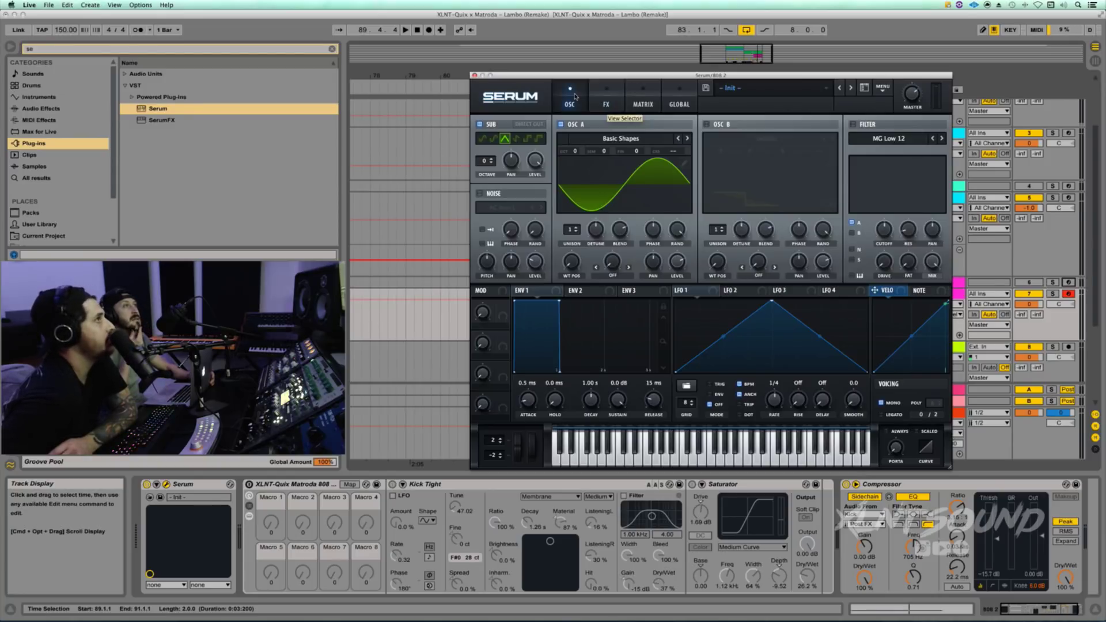
left_click(610, 86)
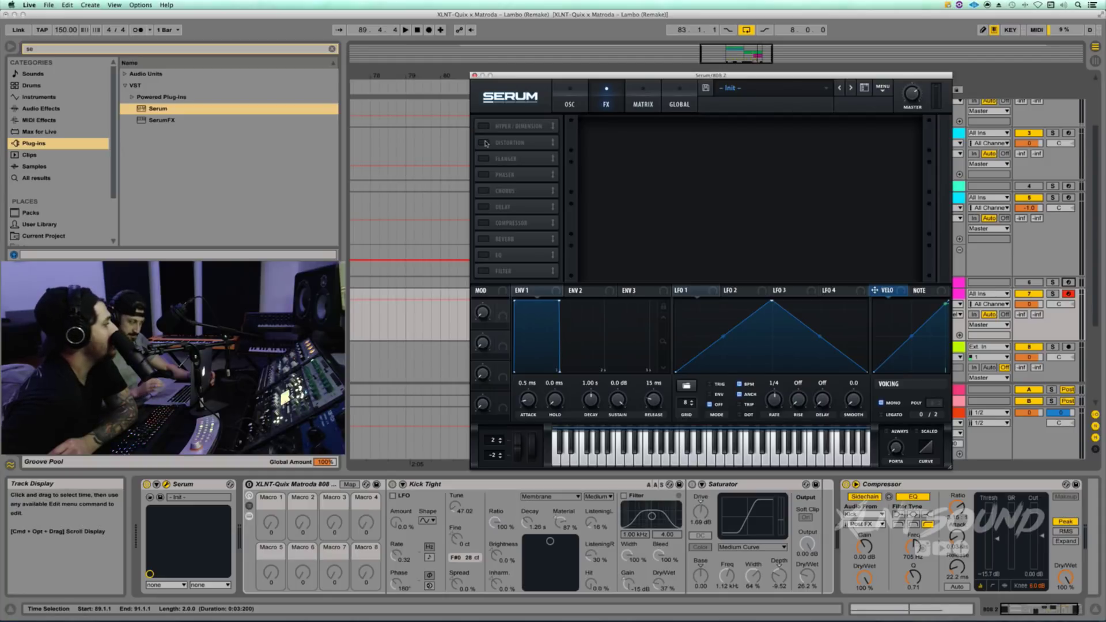
Enable Distortion in Serum as the first effect in the chain, set its type to Zero-Square, and play the 808 clip
left_click_drag(492, 142, 510, 126)
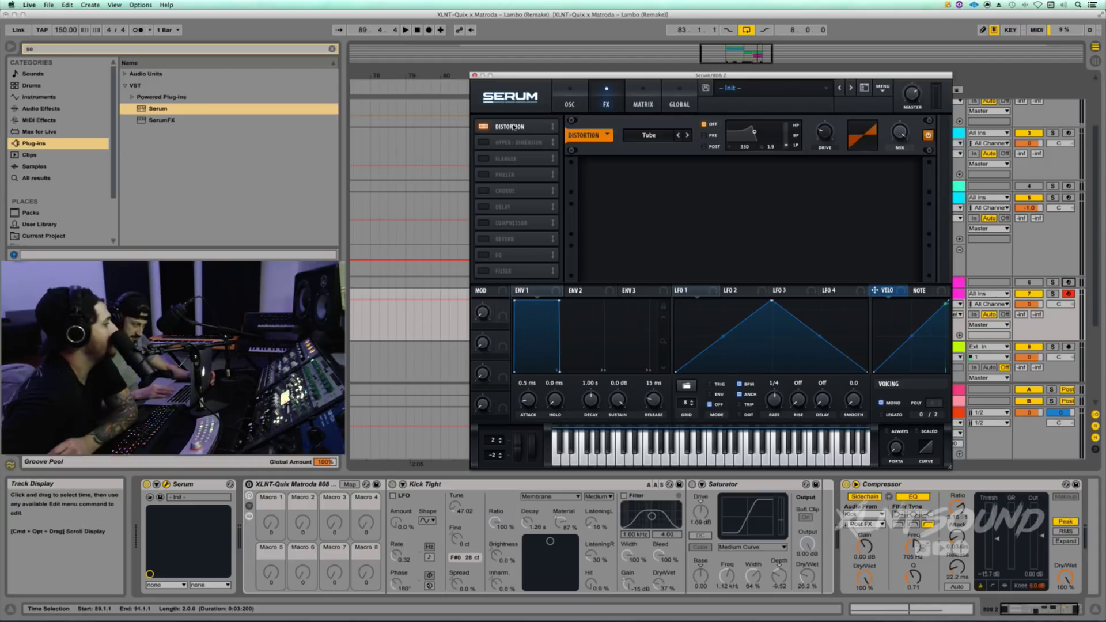
left_click(653, 137)
left_click(656, 202)
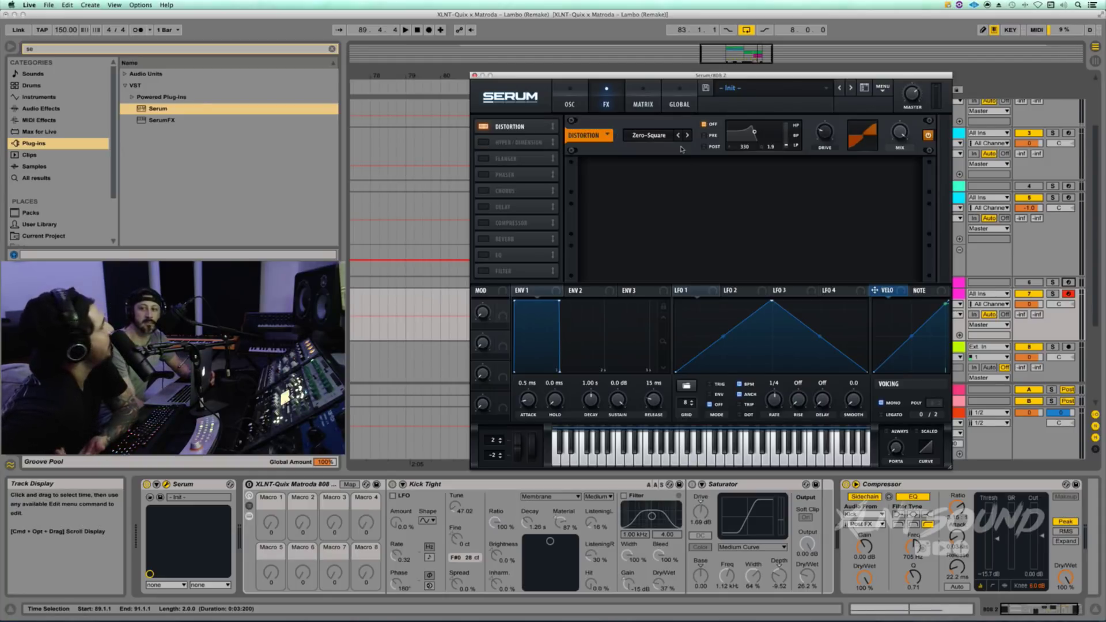
left_click(647, 136)
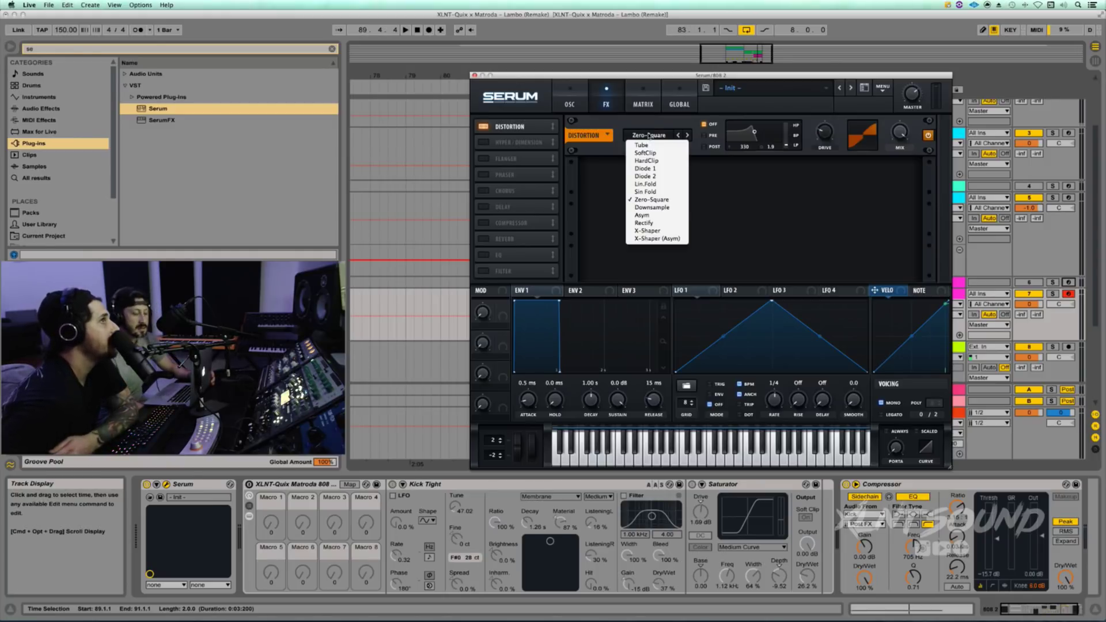
left_click(652, 131)
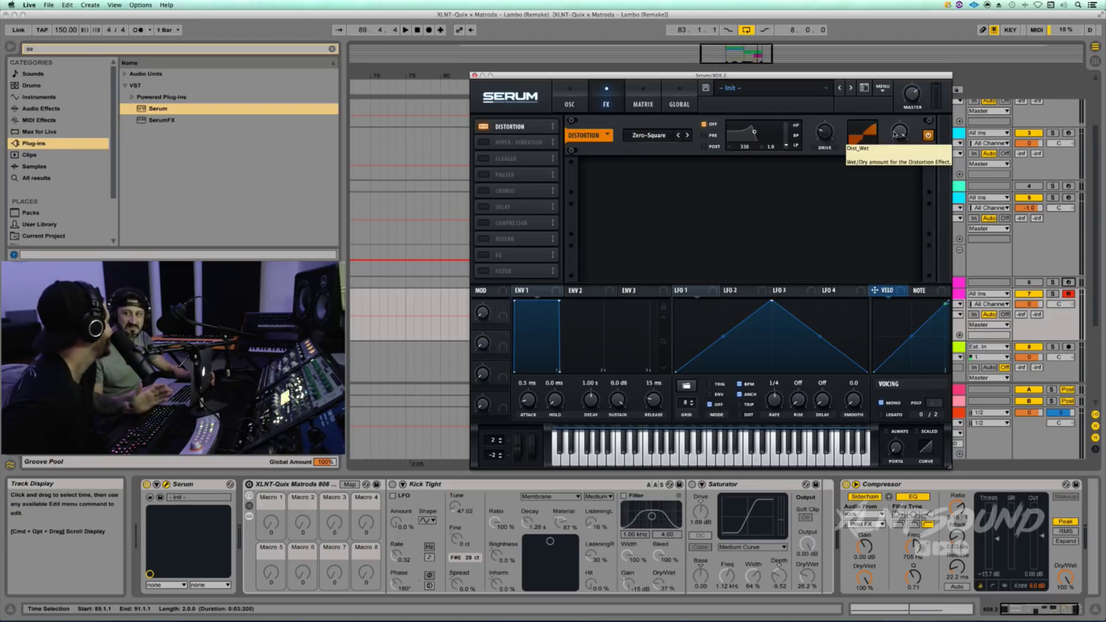
key("space")
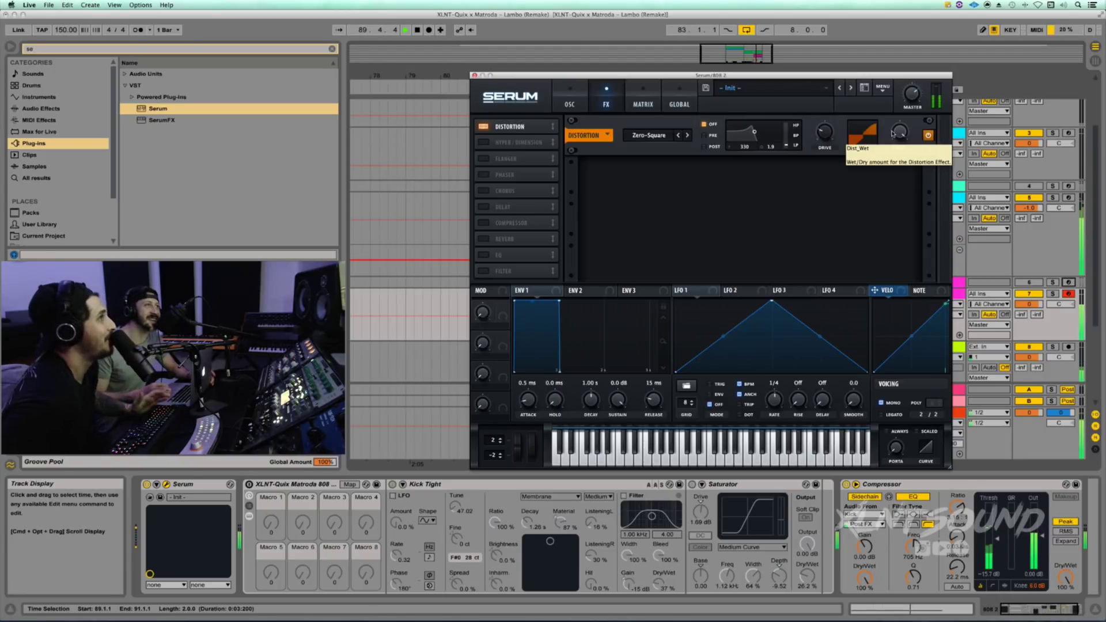
key("space")
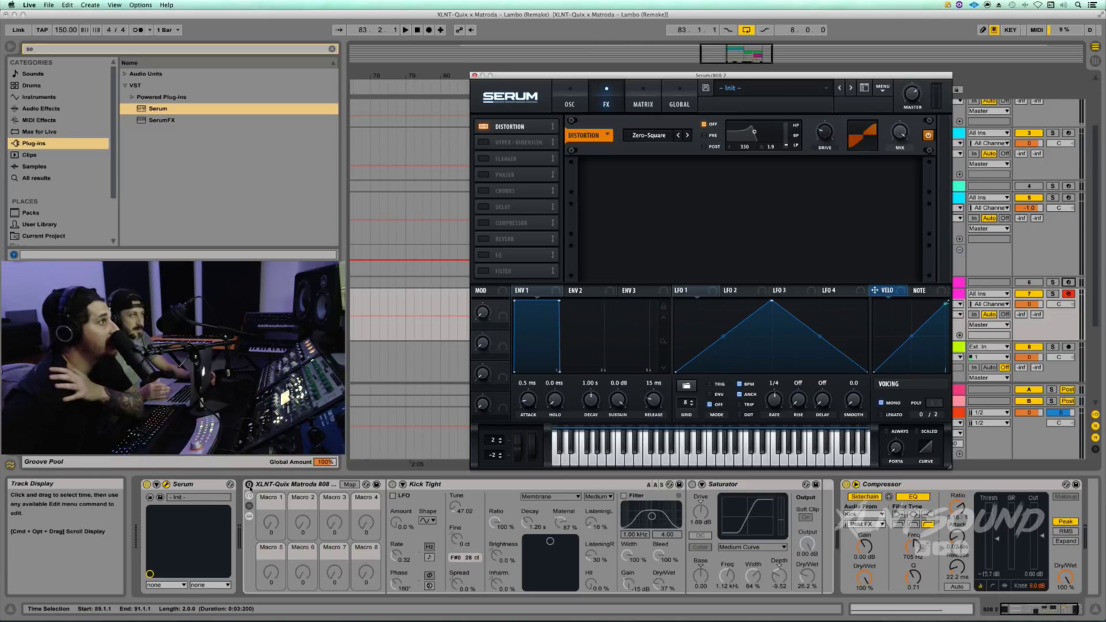
Activate the 808 effect rack, select its Kick Tight device, and search the plug-ins for "kick tight"
left_click(454, 485)
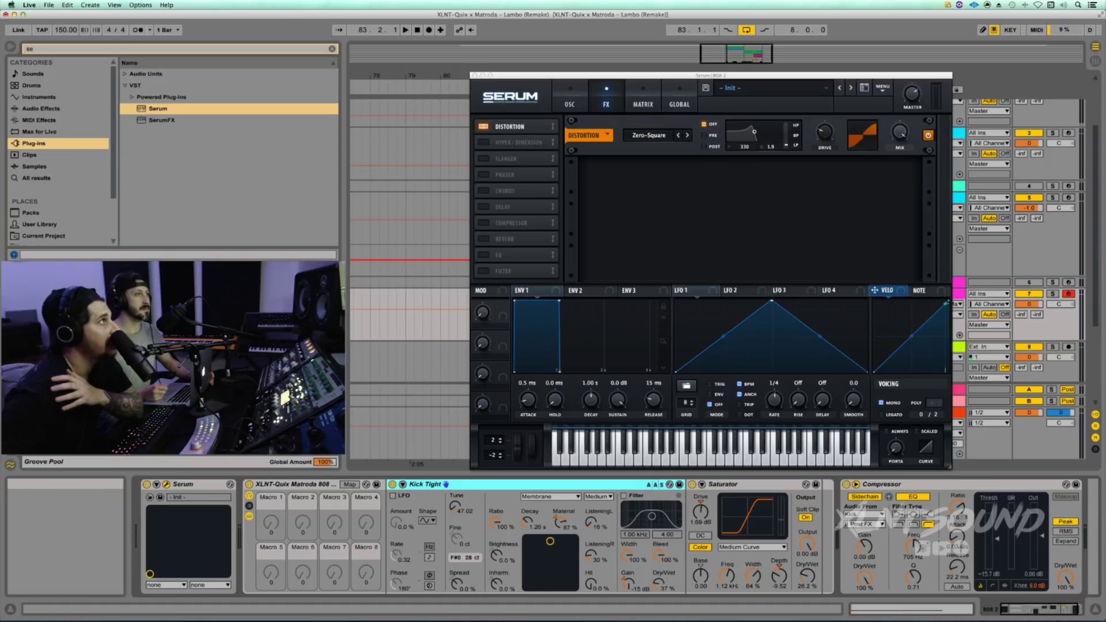
left_click(80, 50)
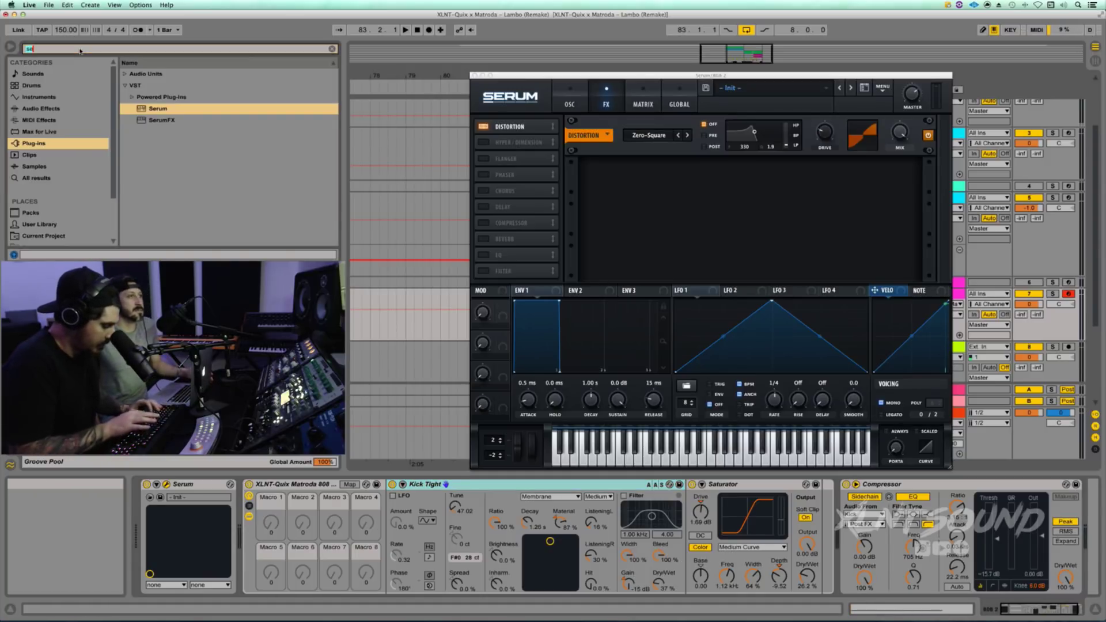
type("kick")
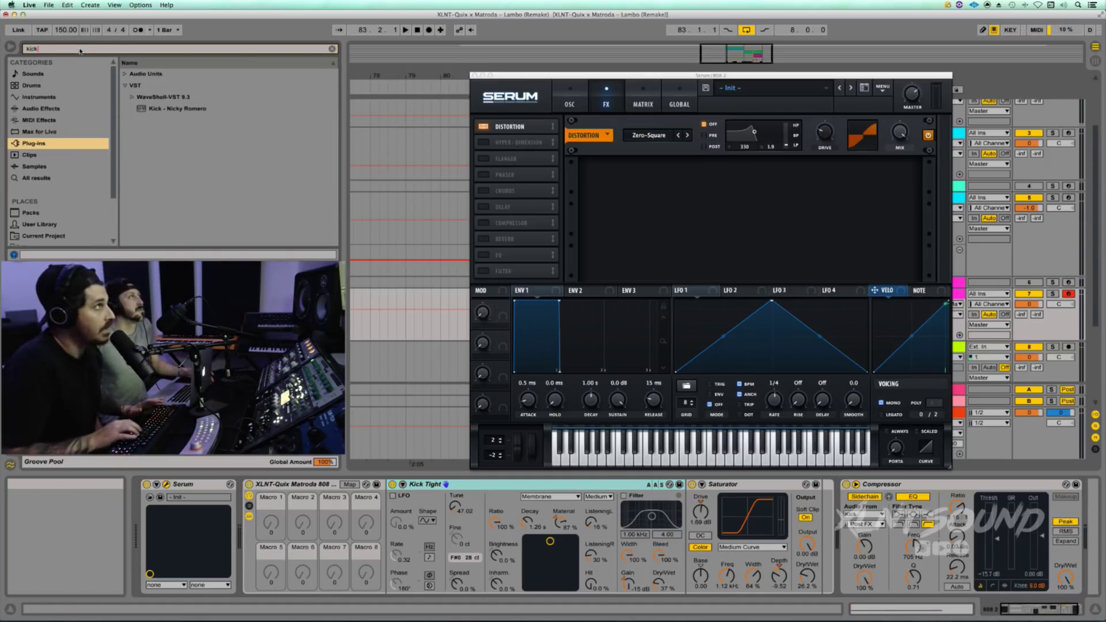
type(" tight")
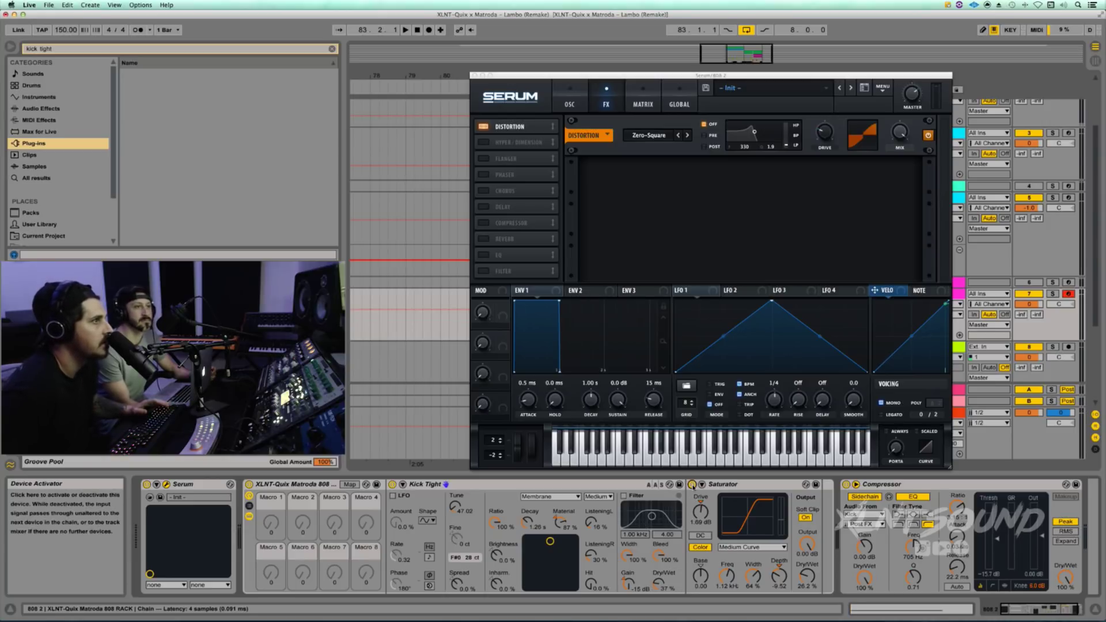
Bypass the Saturator in the 808 rack and audition the clip with the remaining effects
left_click(692, 484)
key("space")
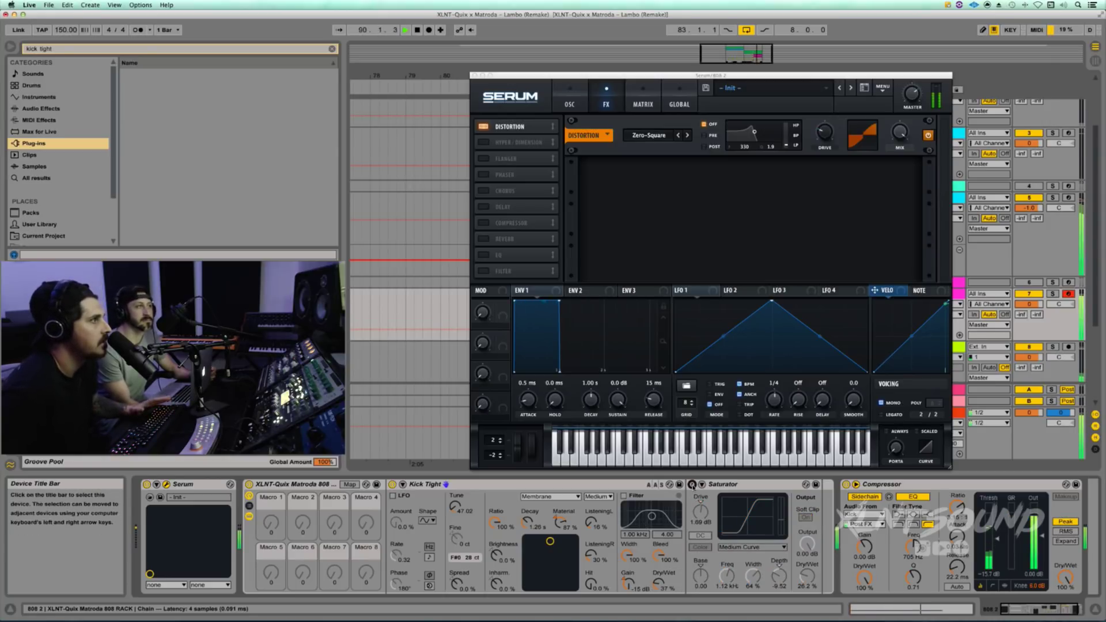
key("space")
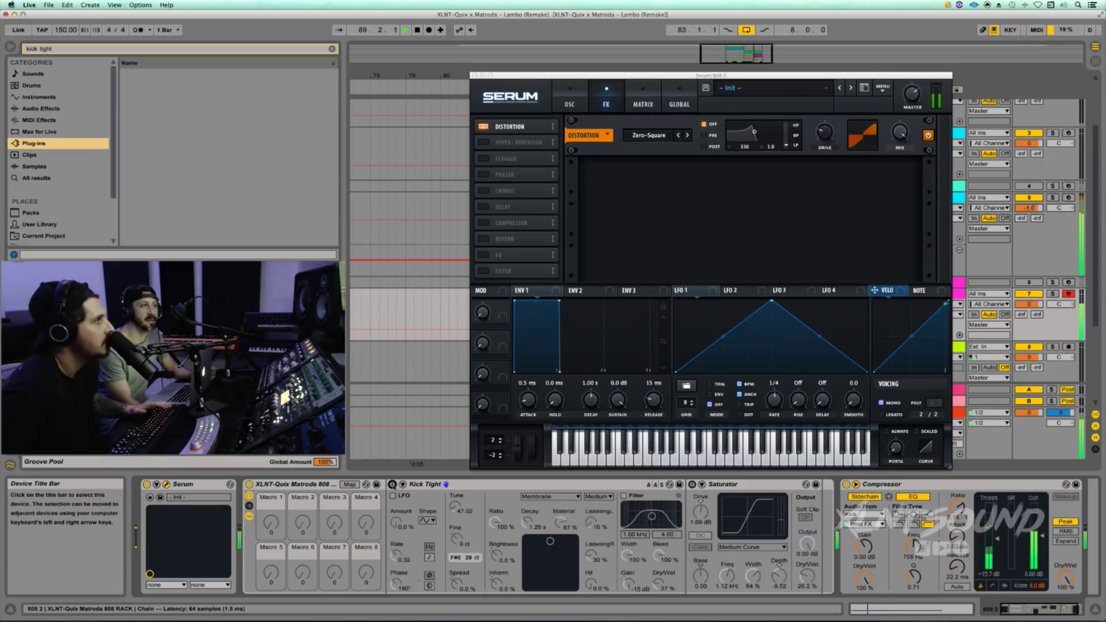
key("space")
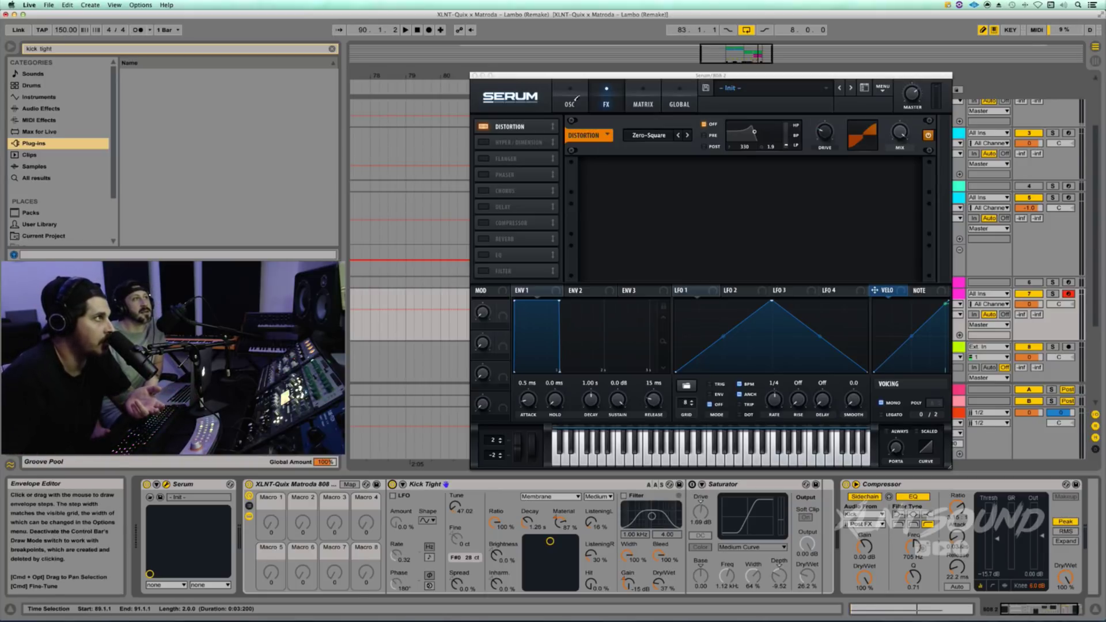
Review Serum's oscillator page, return to its effects page, and switch the rack's Saturator back on
left_click(570, 103)
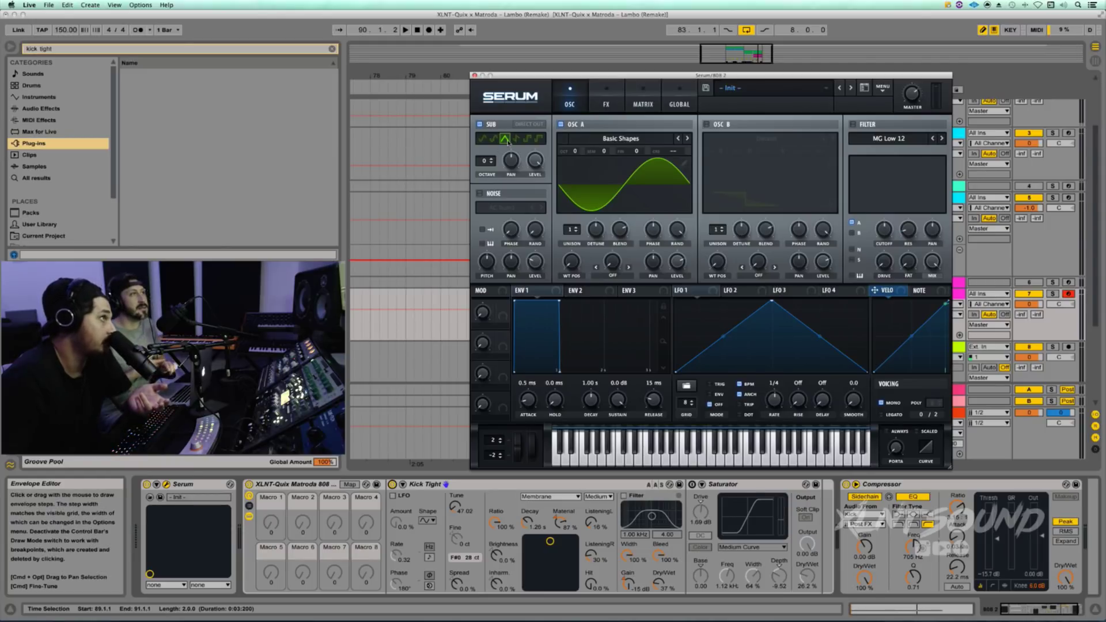
left_click(608, 103)
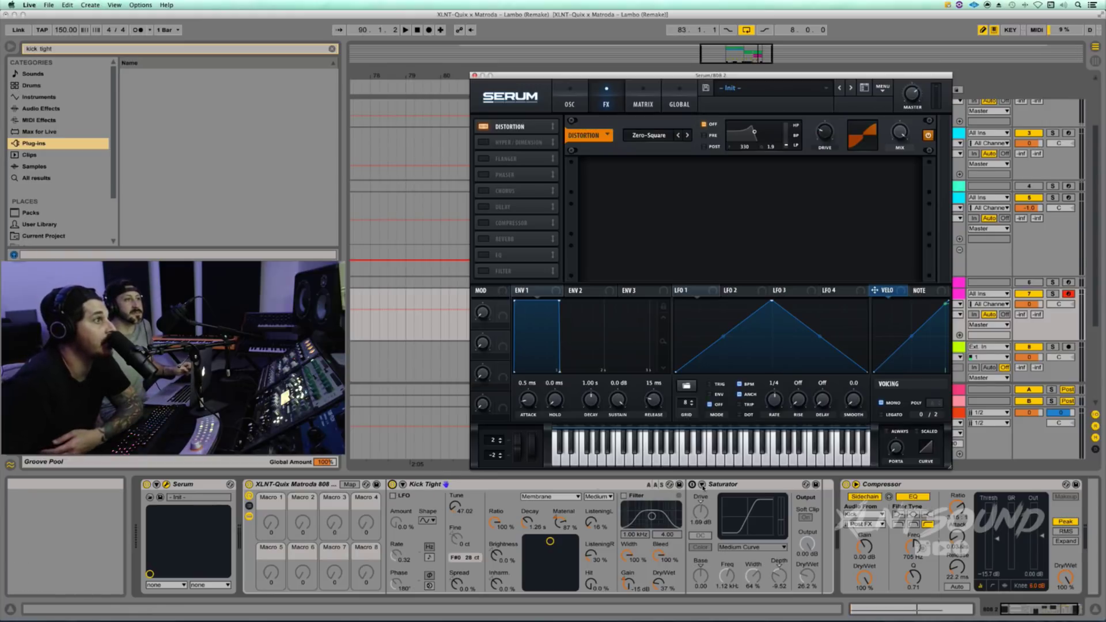
left_click(693, 485)
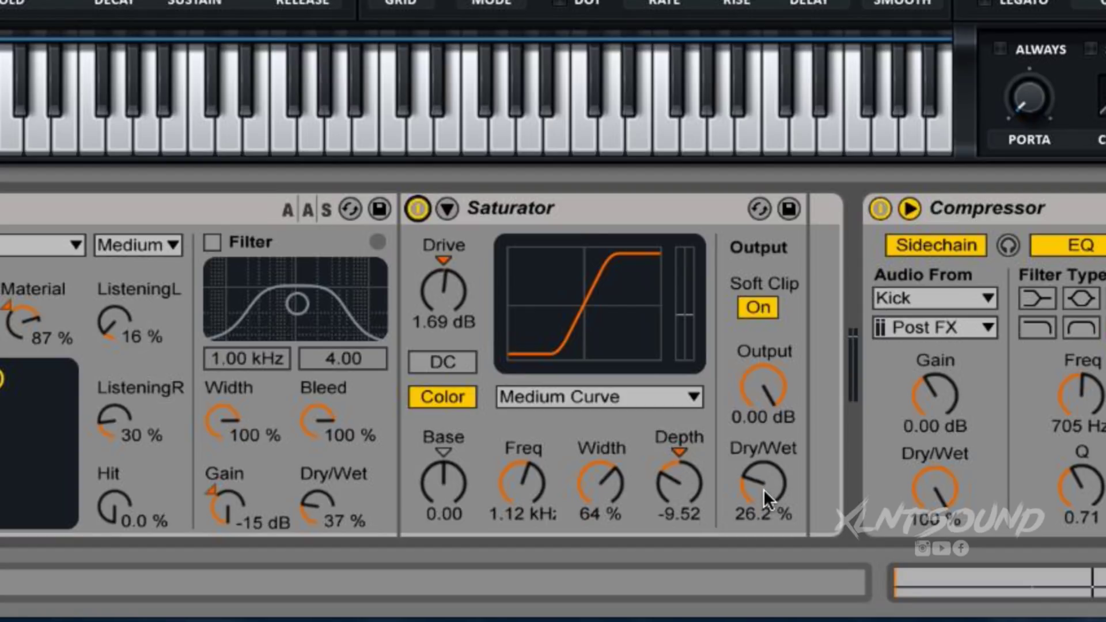
Select the Saturator's Depth control on the 808 2 track and audition the clip through the device
left_click(671, 478)
left_click(671, 478)
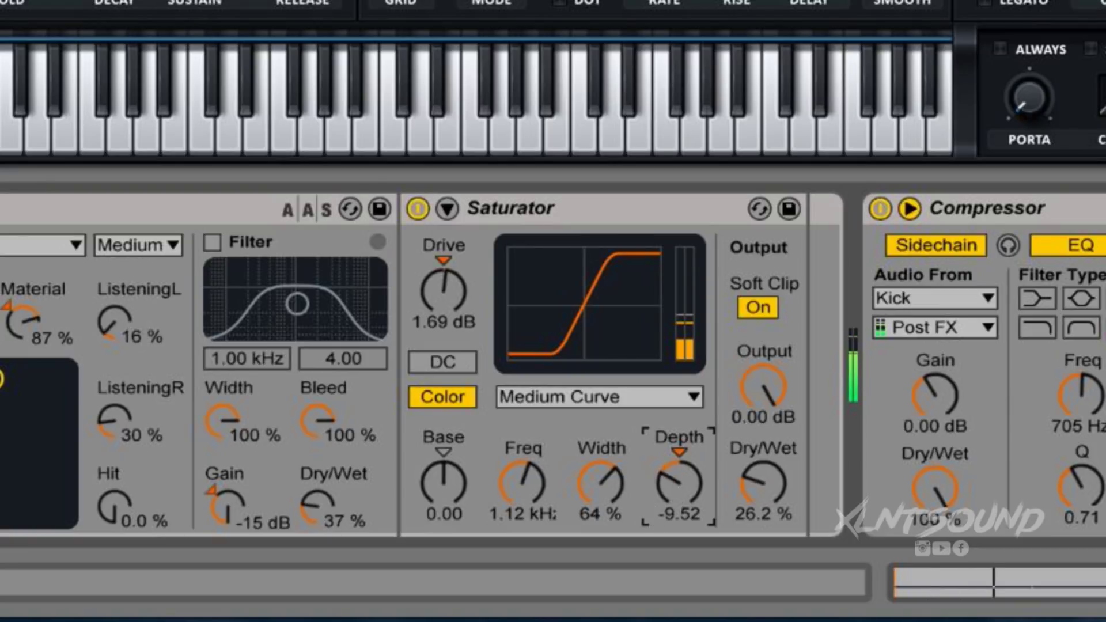
left_click(896, 274)
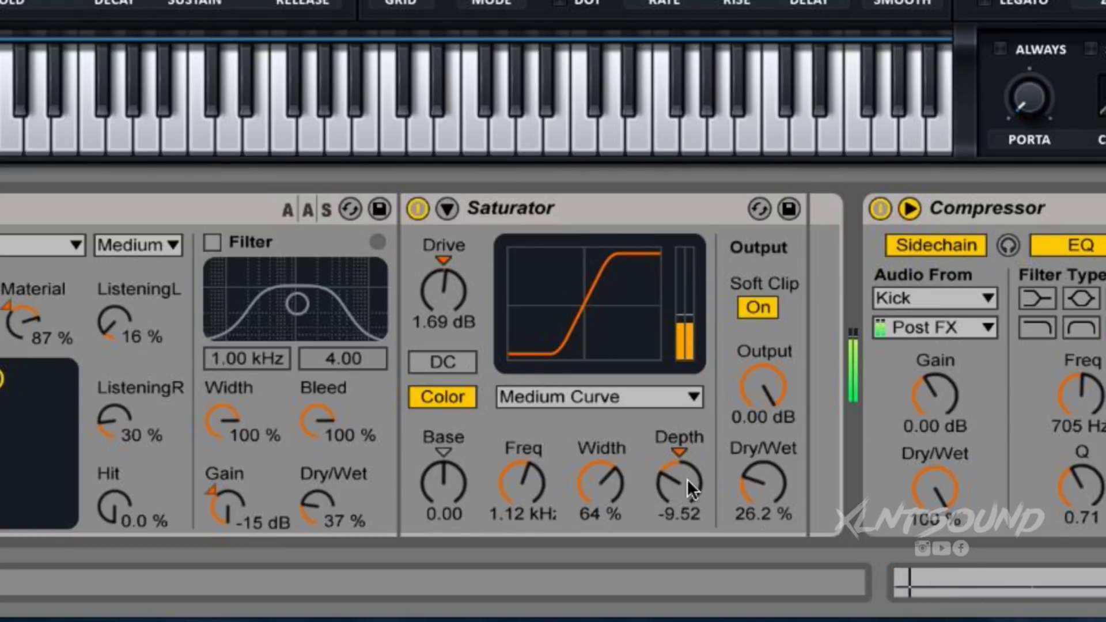
mouse_move(683, 479)
left_mouse_down()
mouse_move(683, 438)
mouse_move(683, 501)
mouse_move(683, 439)
mouse_move(683, 501)
mouse_move(683, 475)
left_mouse_up()
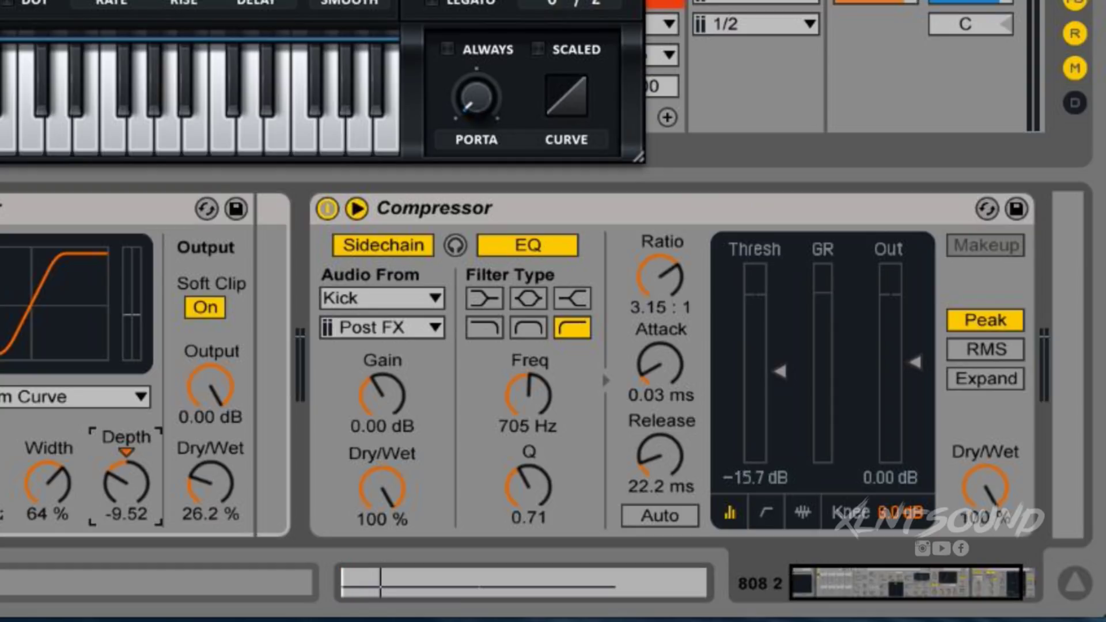
Hide the Serum window and play the arrangement from bar 83 with the 808 2 track unsoloed
key("ctrl+alt+p")
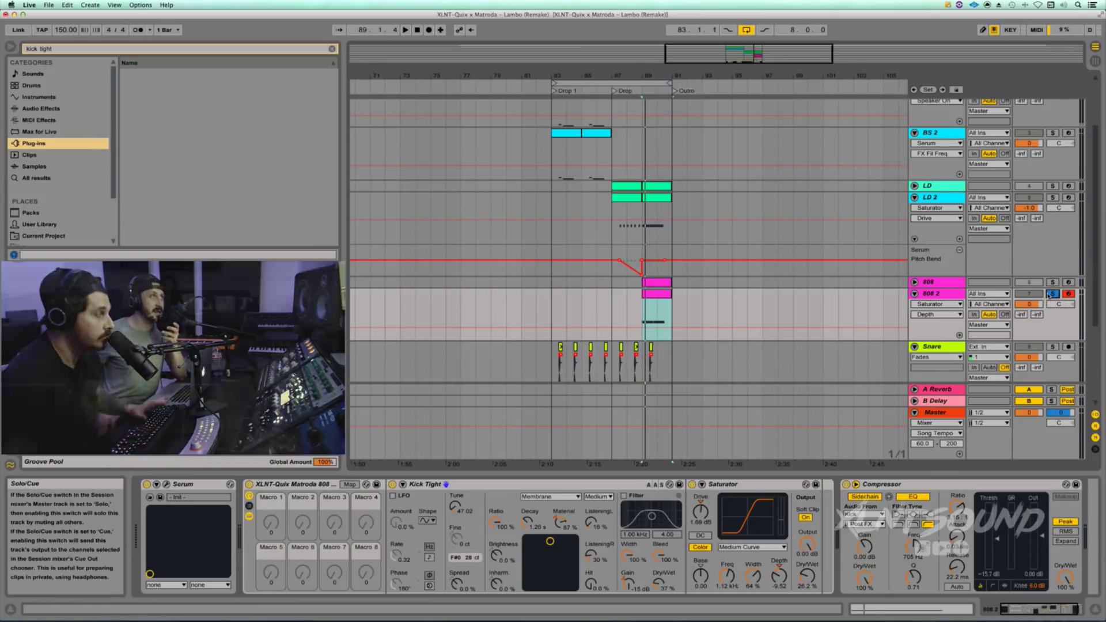
left_click(552, 205)
key("space")
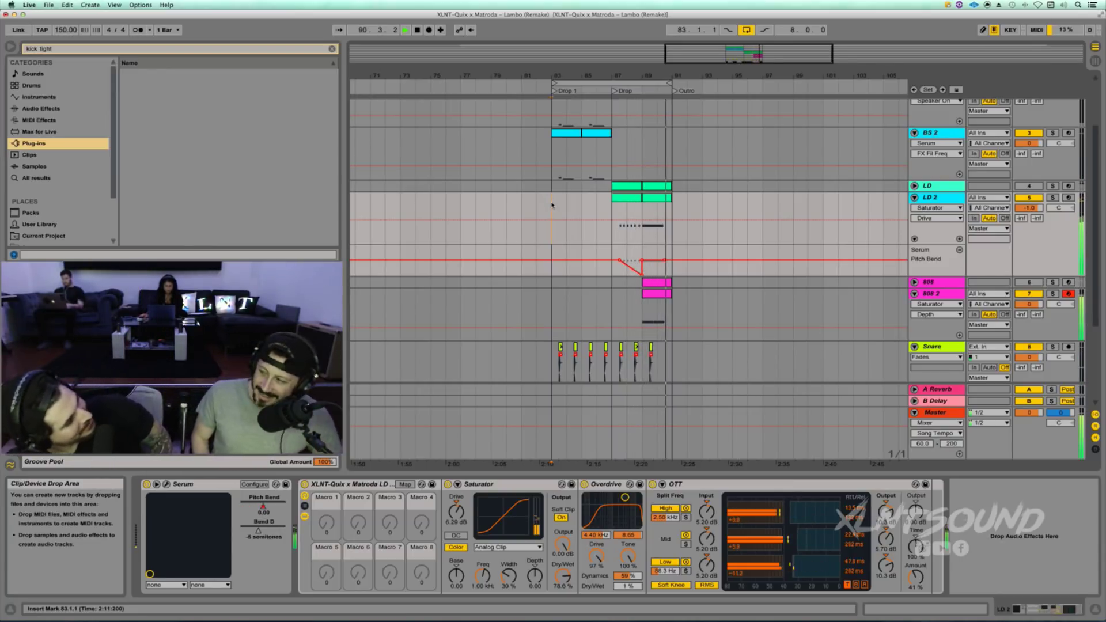
key("space")
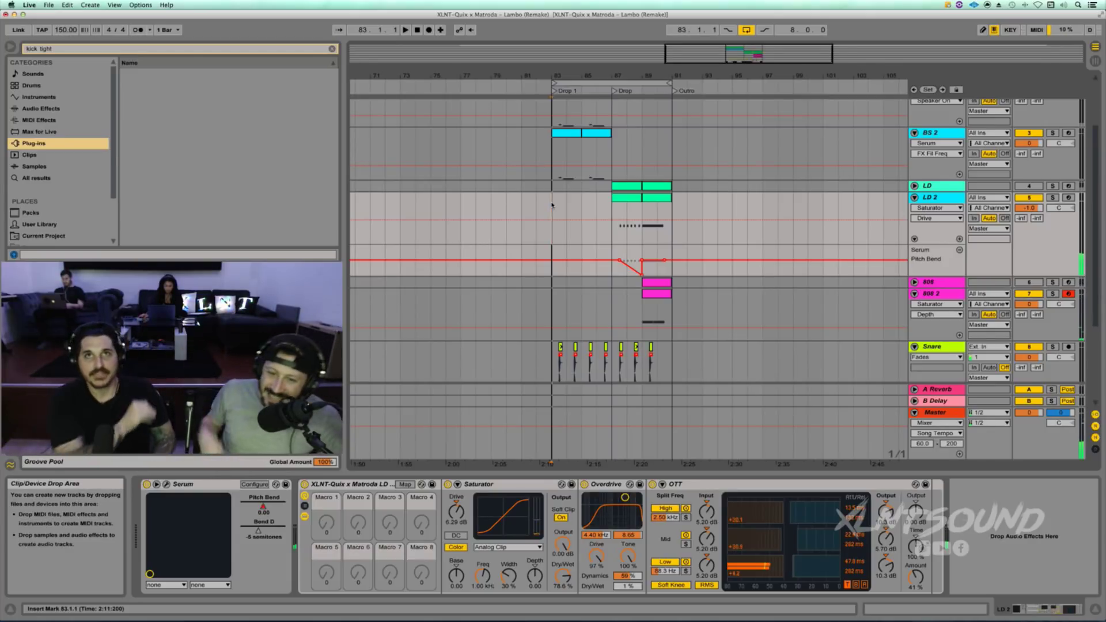